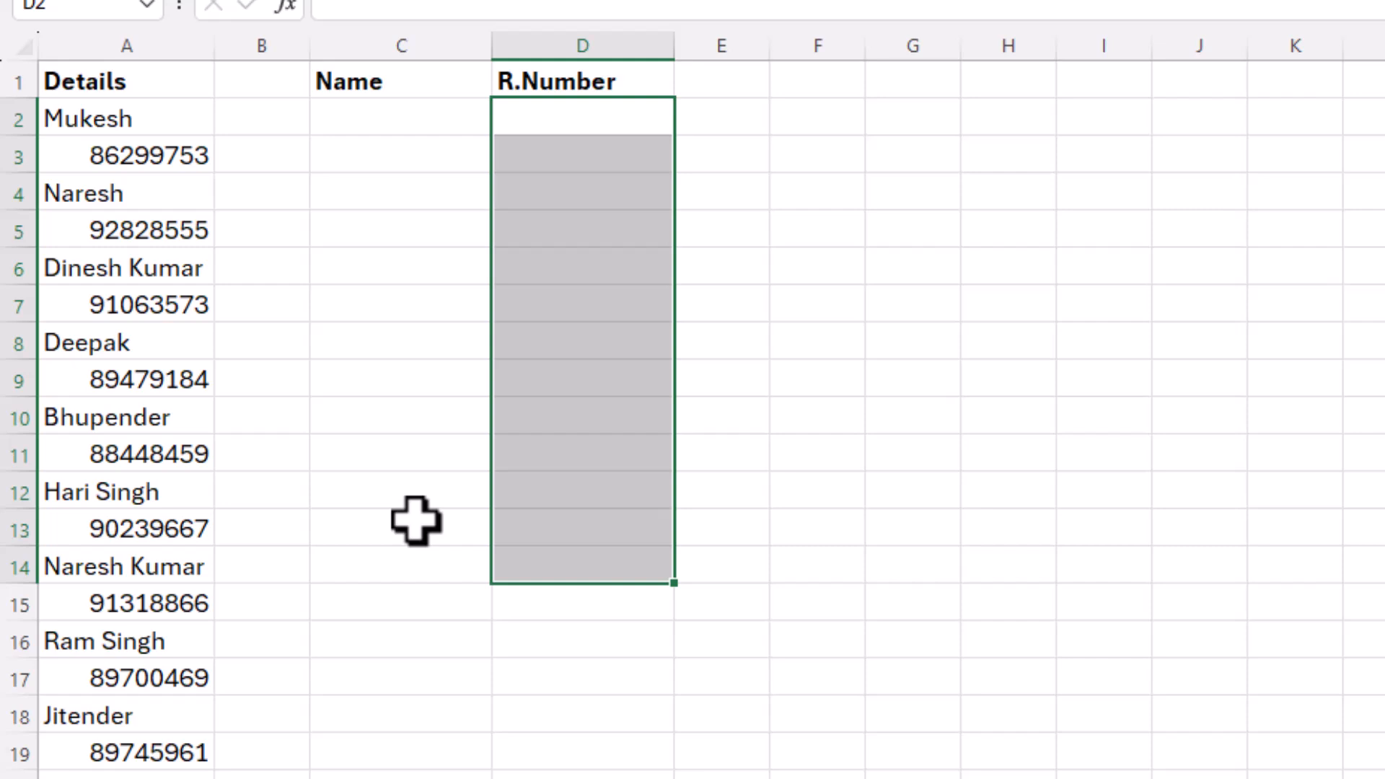
Select only the text constants from A2 down through the Details data using Go To Special
{"action": "left_click", "coordinate": [154, 117]}
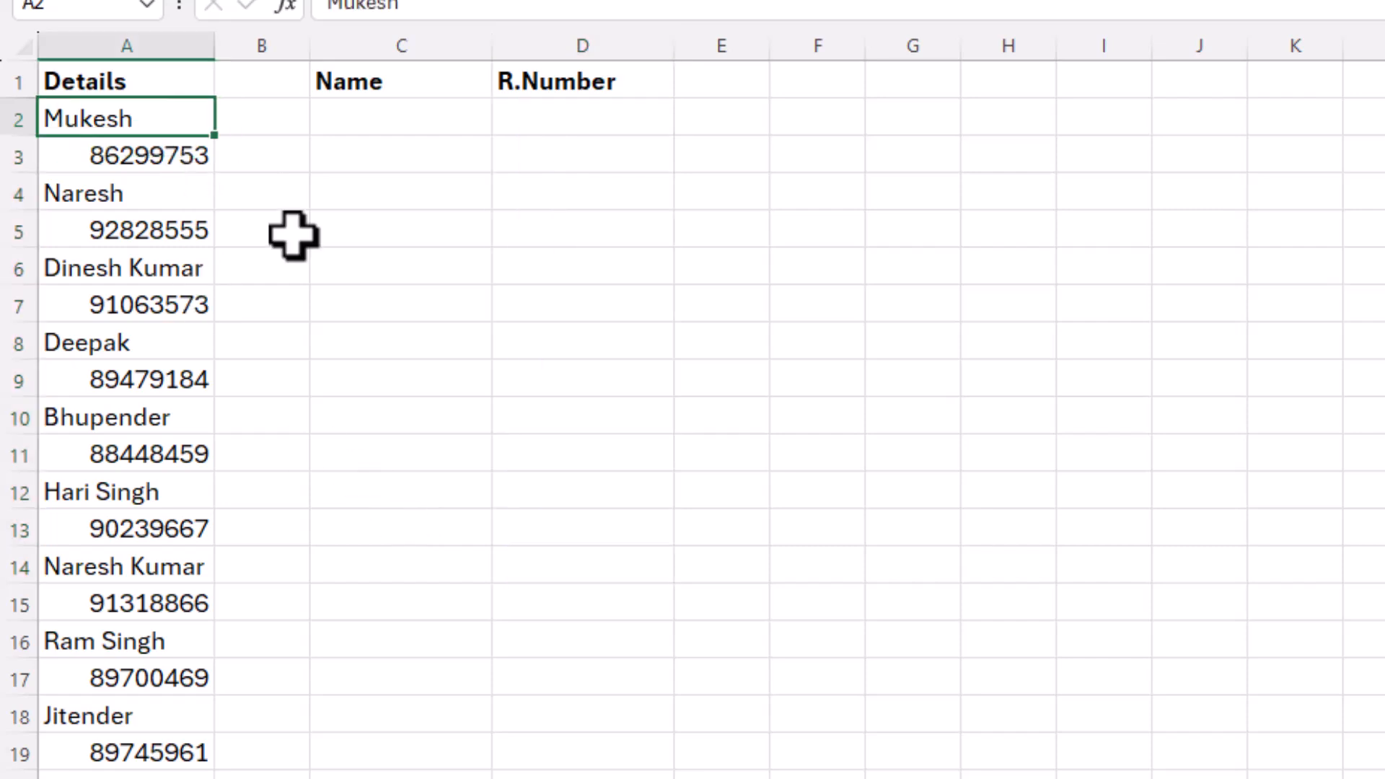
{"action": "key", "text": "ctrl+shift+Down"}
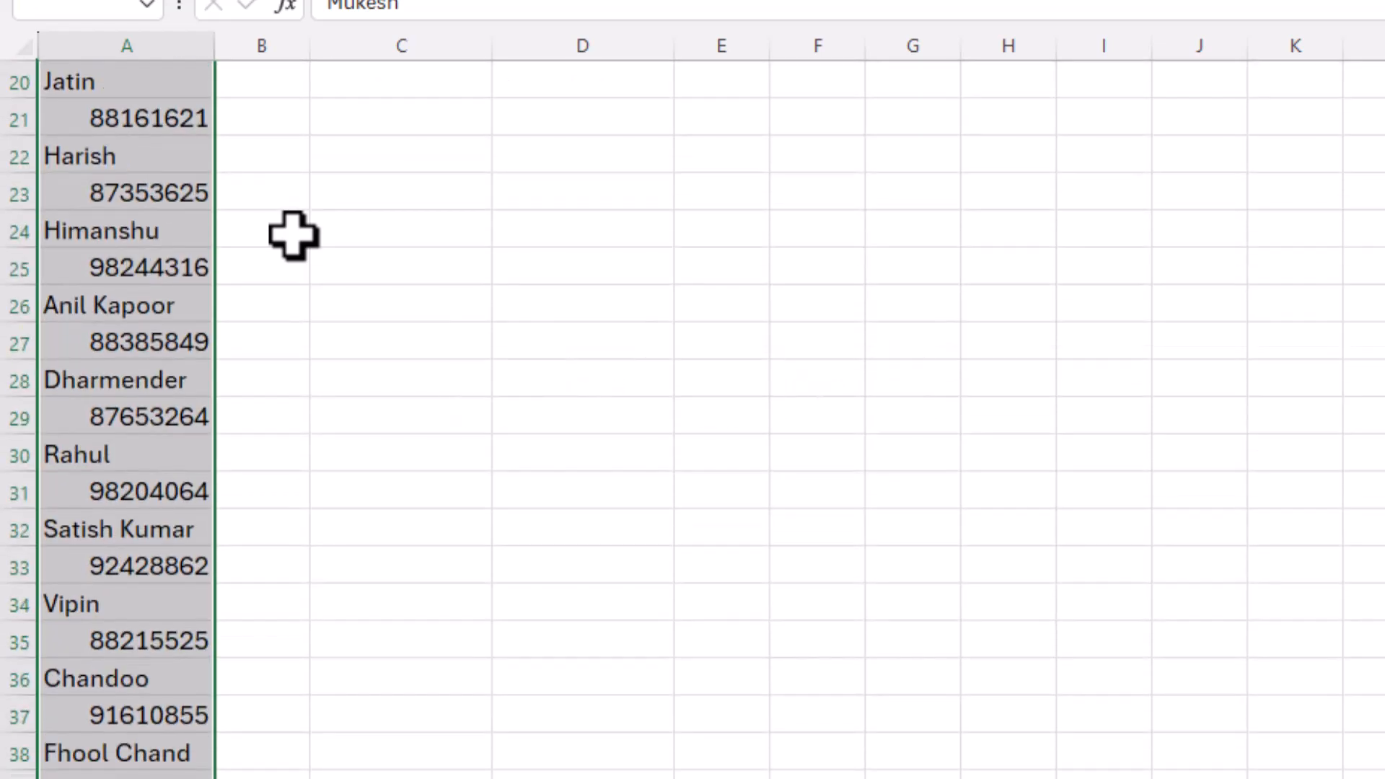
{"action": "key", "text": "ctrl+g"}
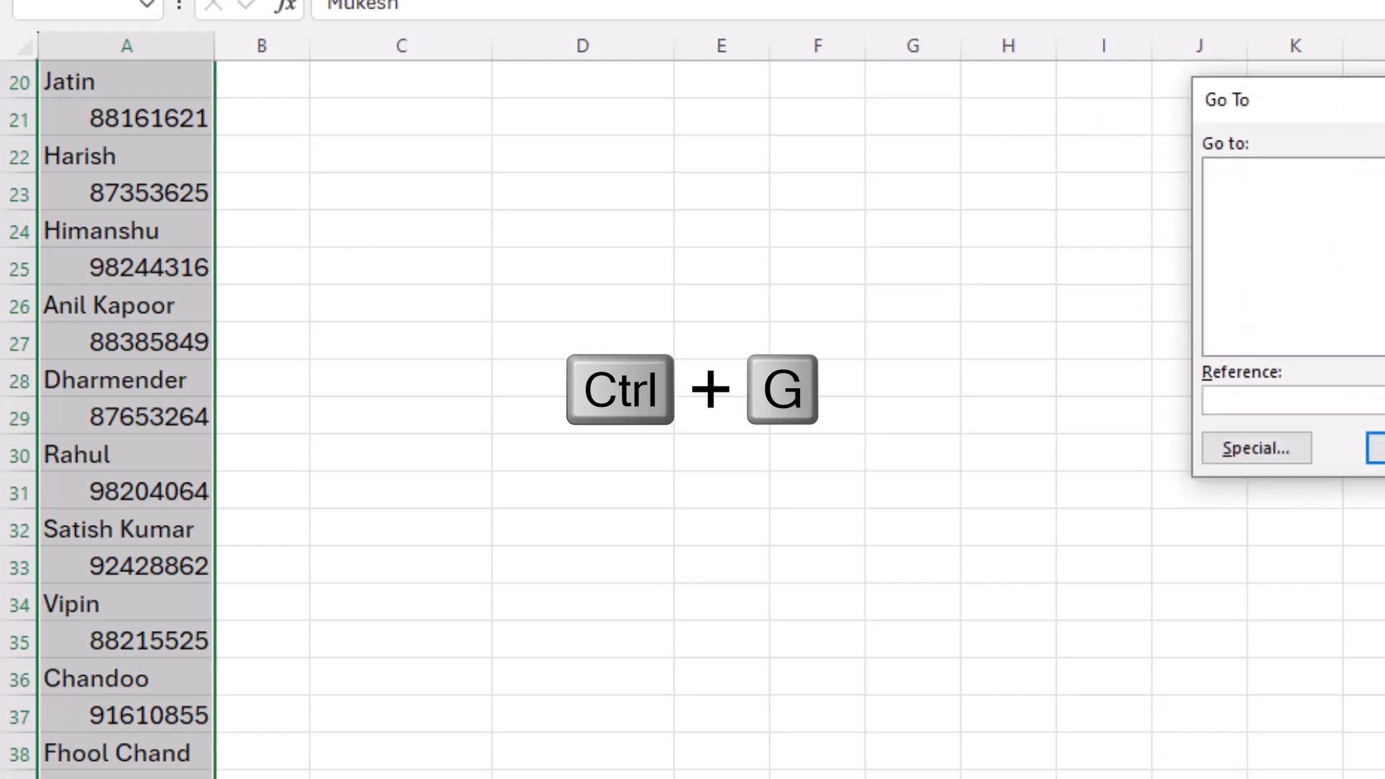
{"action": "left_click_drag", "start_coordinate": [1298, 101], "coordinate": [692, 119]}
{"action": "left_click", "coordinate": [527, 468]}
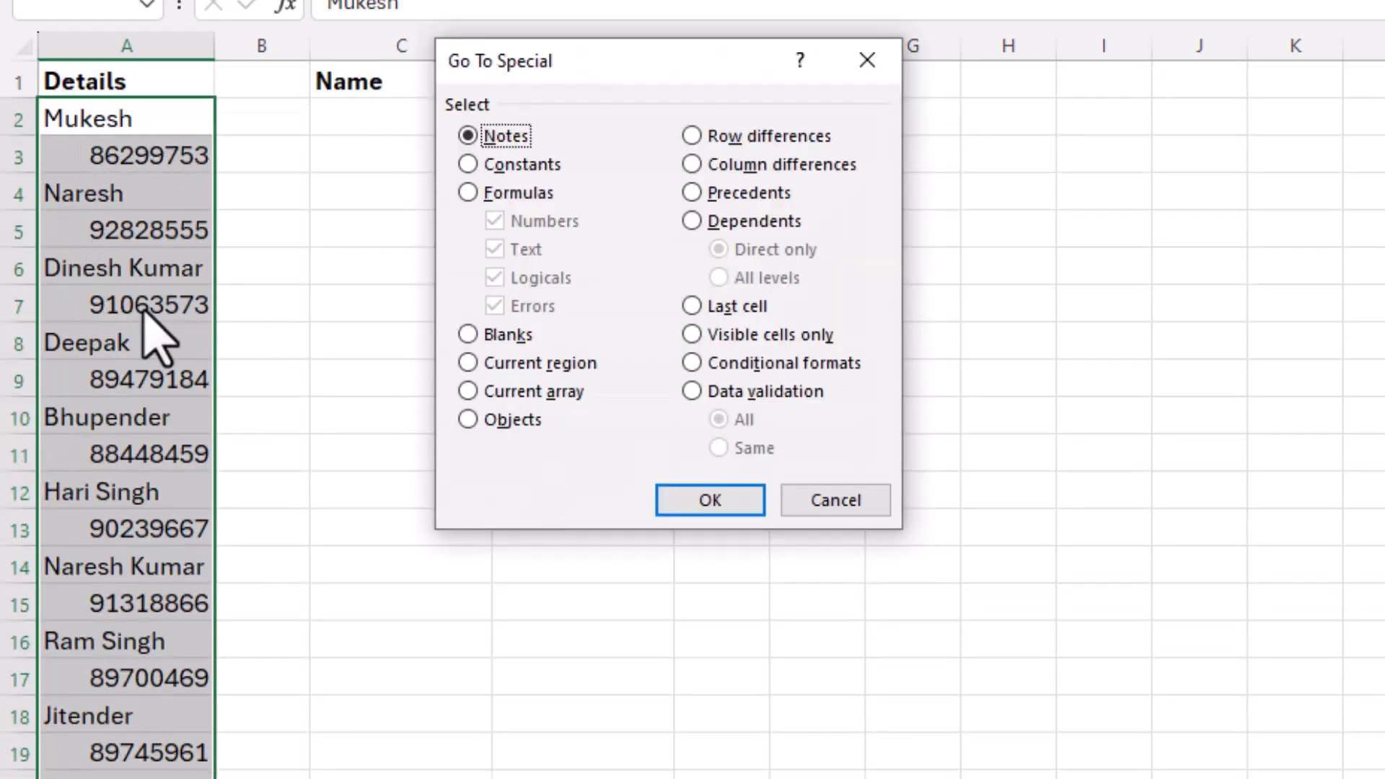
{"action": "left_click", "coordinate": [477, 167]}
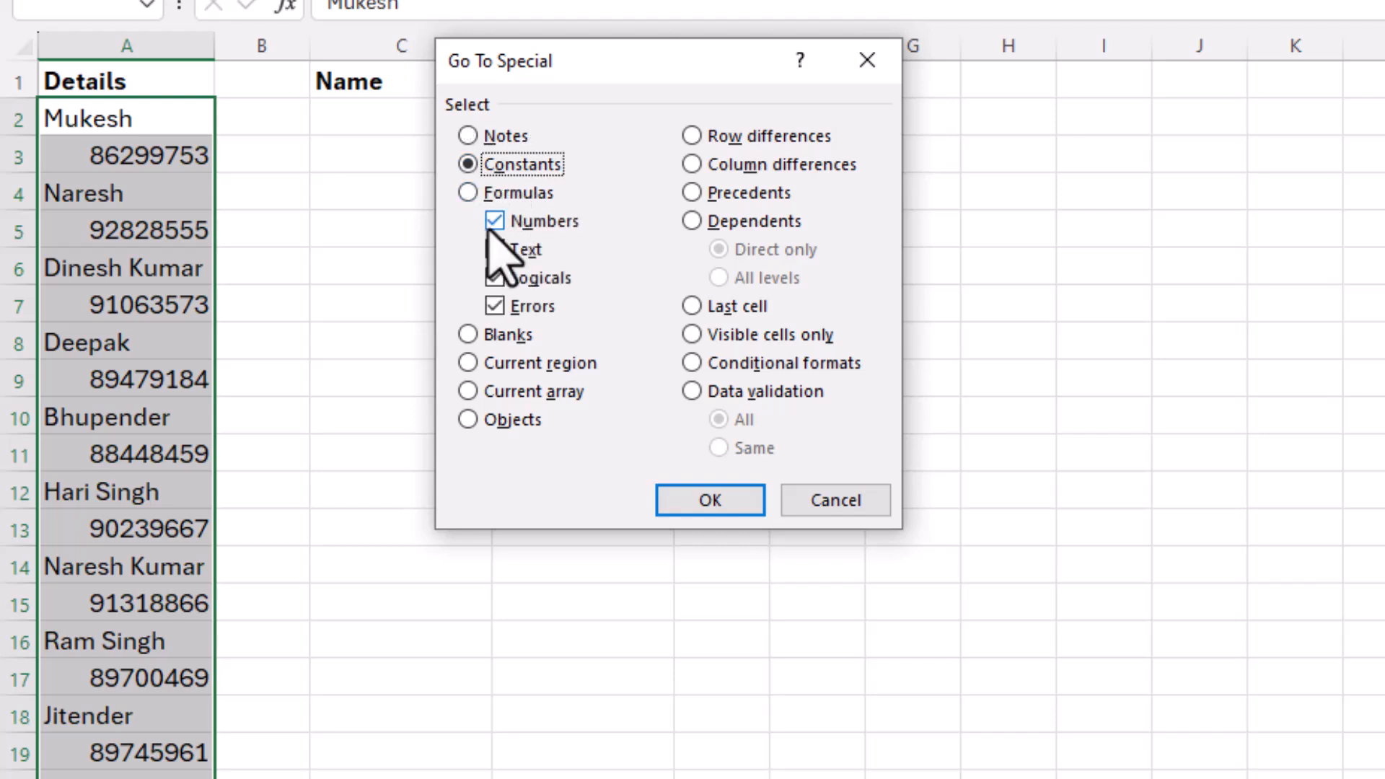
{"action": "left_click", "coordinate": [495, 221]}
{"action": "left_click", "coordinate": [495, 278]}
{"action": "left_click", "coordinate": [494, 306]}
{"action": "left_click", "coordinate": [697, 498]}
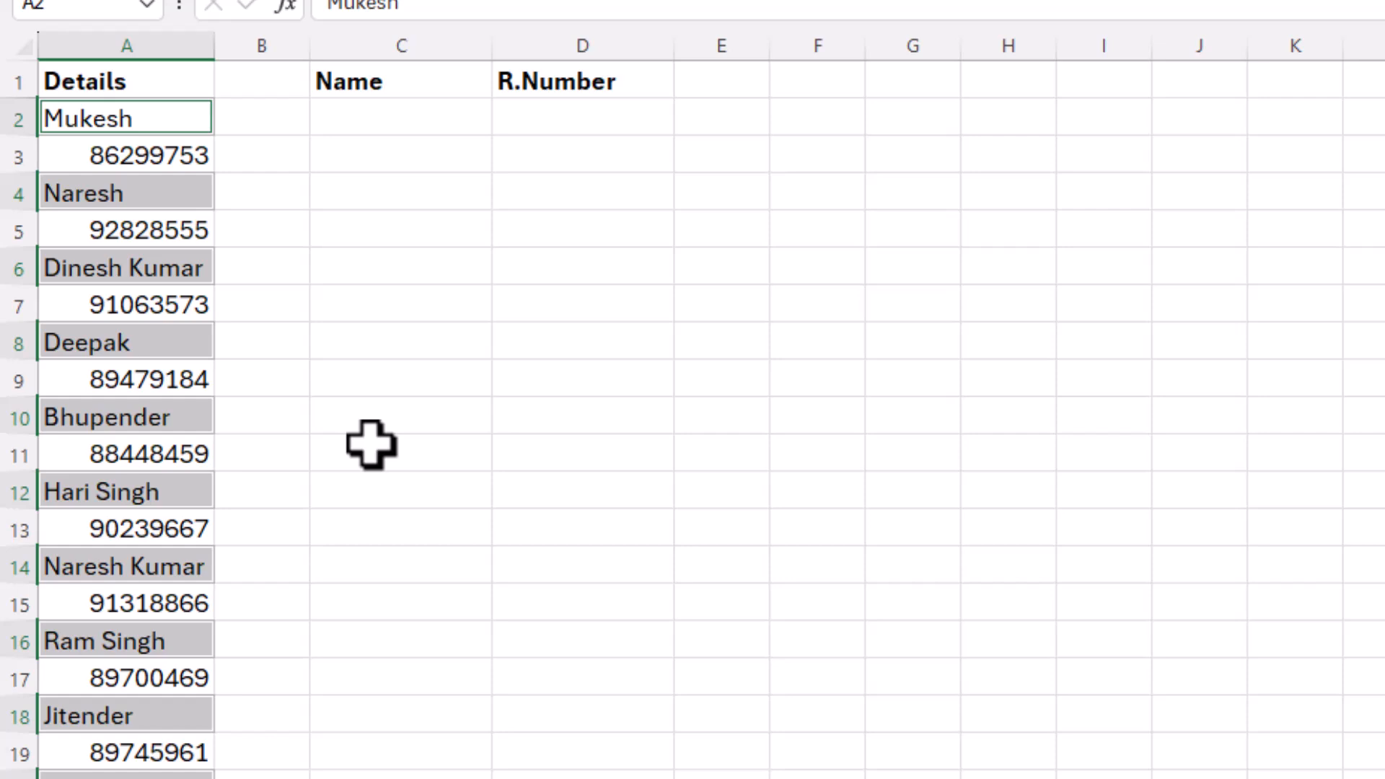
Copy the selected text entries and paste them under the Name heading starting at C2
{"action": "key", "text": "ctrl+c"}
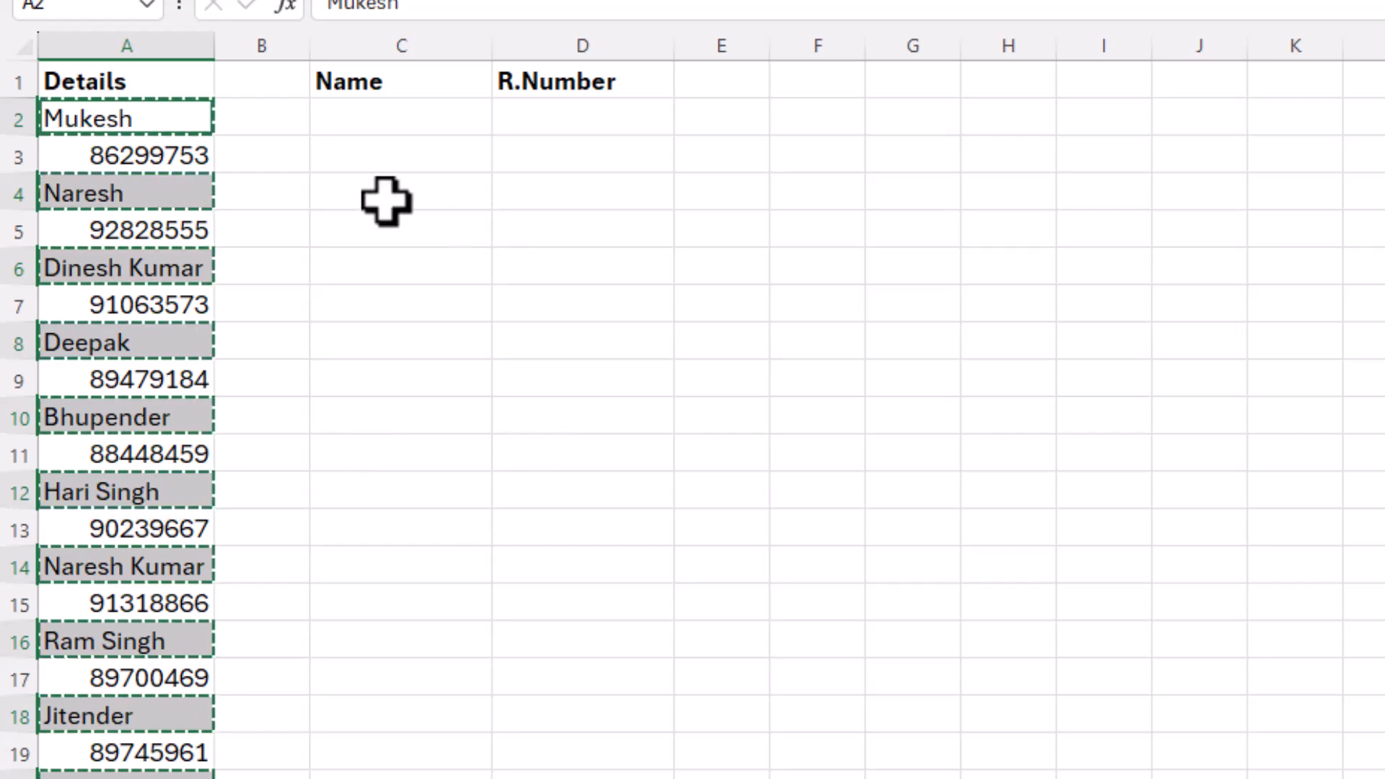
{"action": "left_click", "coordinate": [364, 127]}
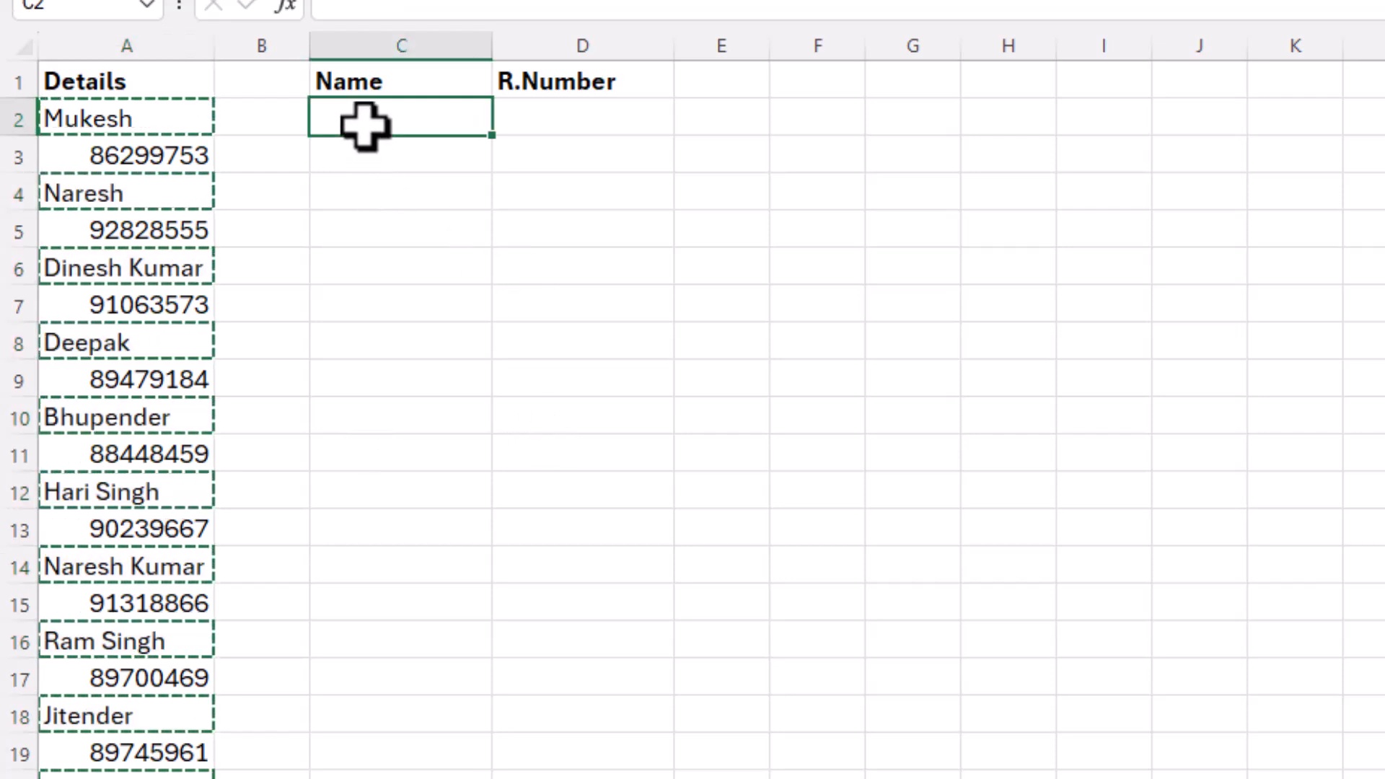
{"action": "key", "text": "ctrl+v"}
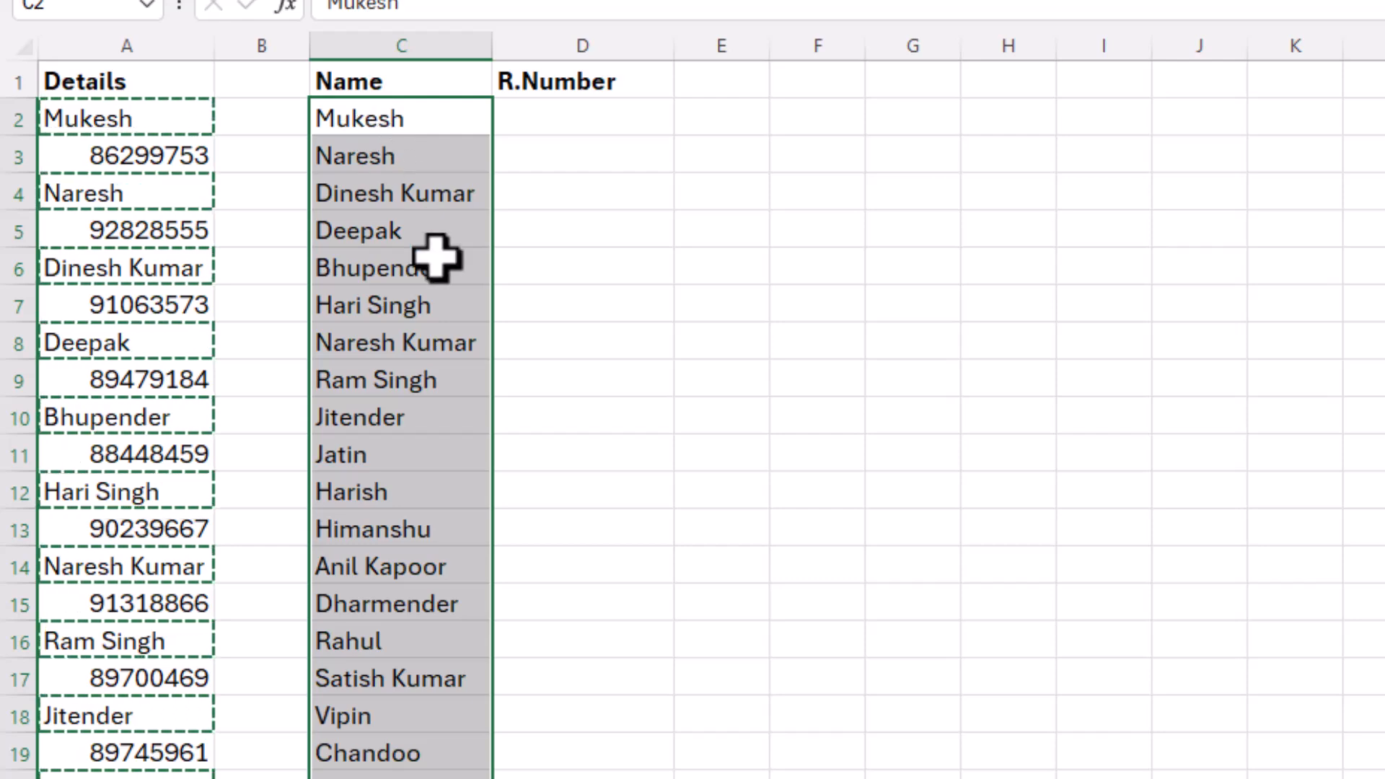
Select only the number constants from A2 down through the Details data using Go To Special
{"action": "left_click", "coordinate": [554, 120]}
{"action": "left_click", "coordinate": [155, 121]}
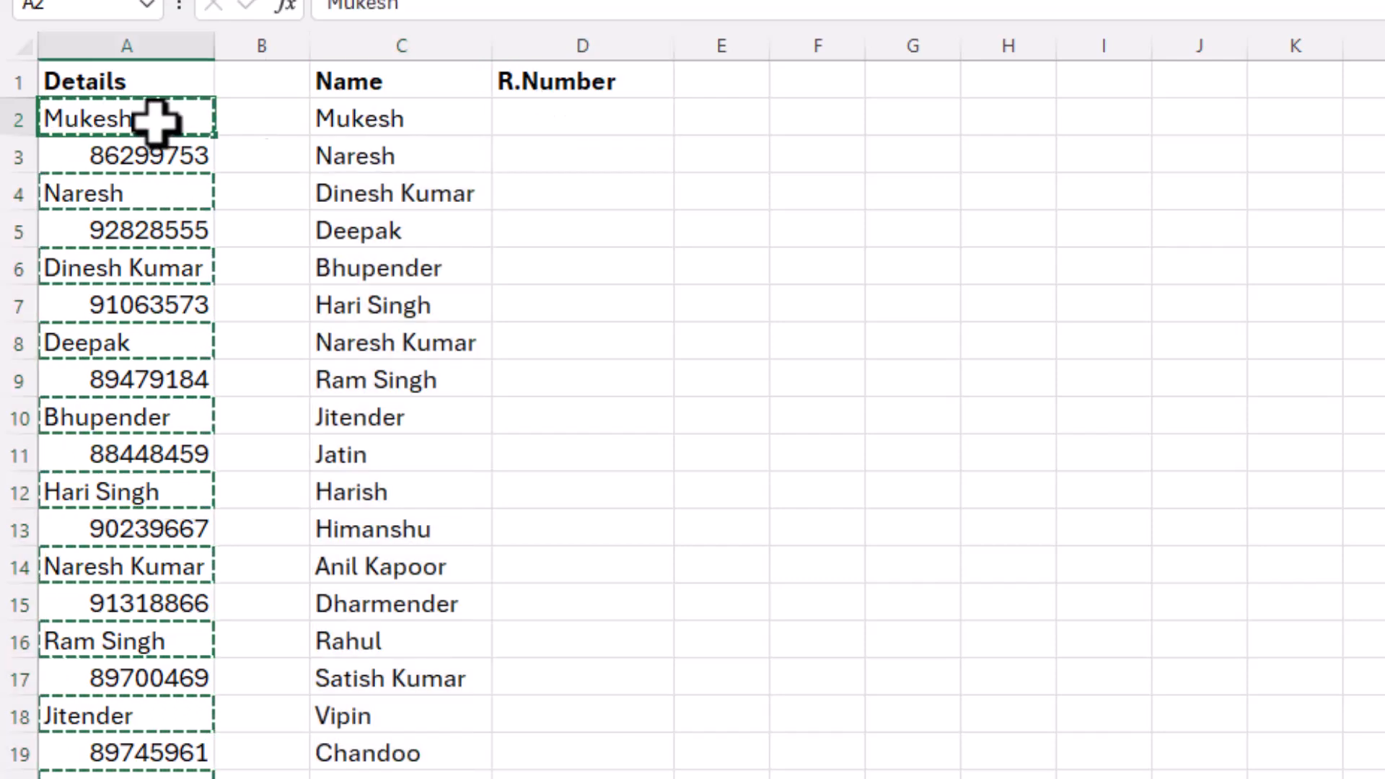
{"action": "key", "text": "ctrl+shift+Down"}
{"action": "key", "text": "ctrl+g"}
{"action": "left_click", "coordinate": [498, 456]}
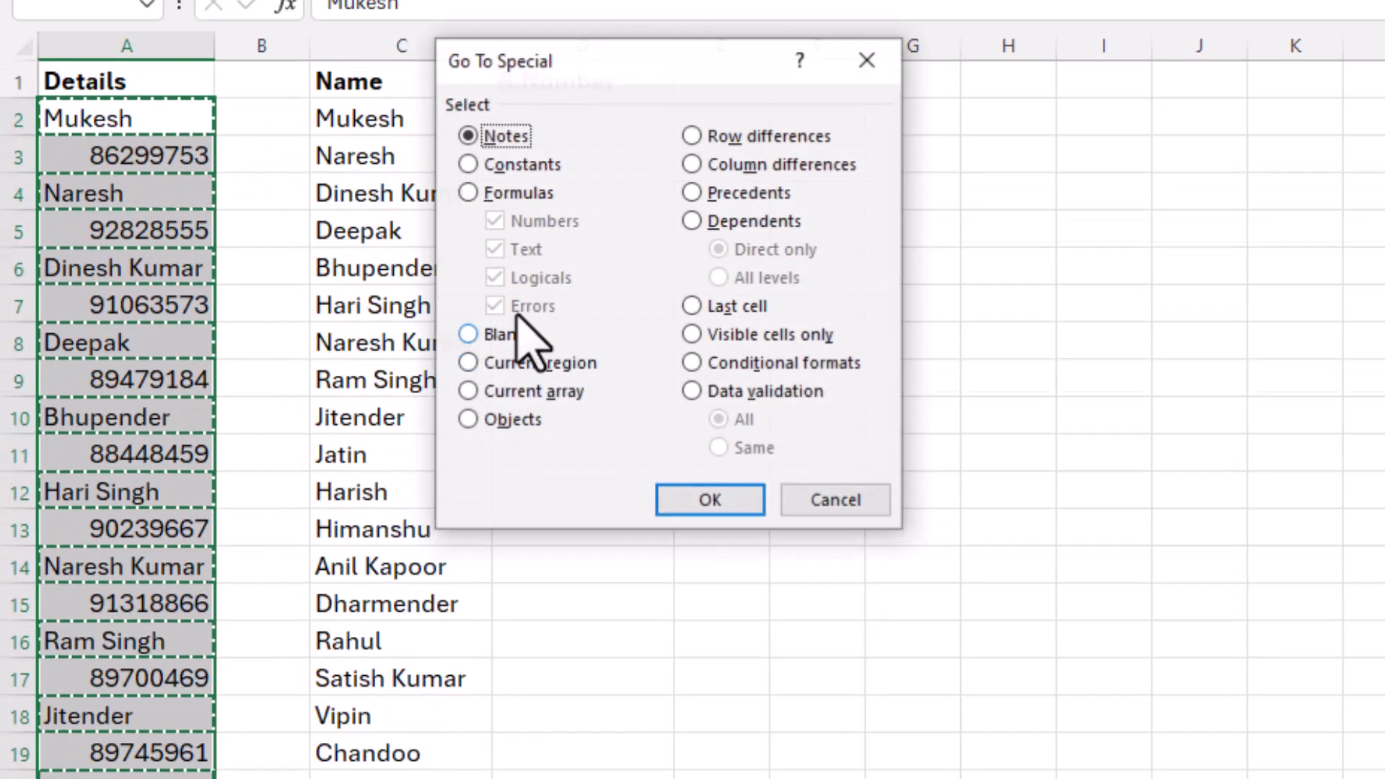
{"action": "left_click", "coordinate": [523, 166]}
{"action": "left_click", "coordinate": [495, 250]}
{"action": "left_click", "coordinate": [495, 278]}
{"action": "left_click", "coordinate": [496, 306]}
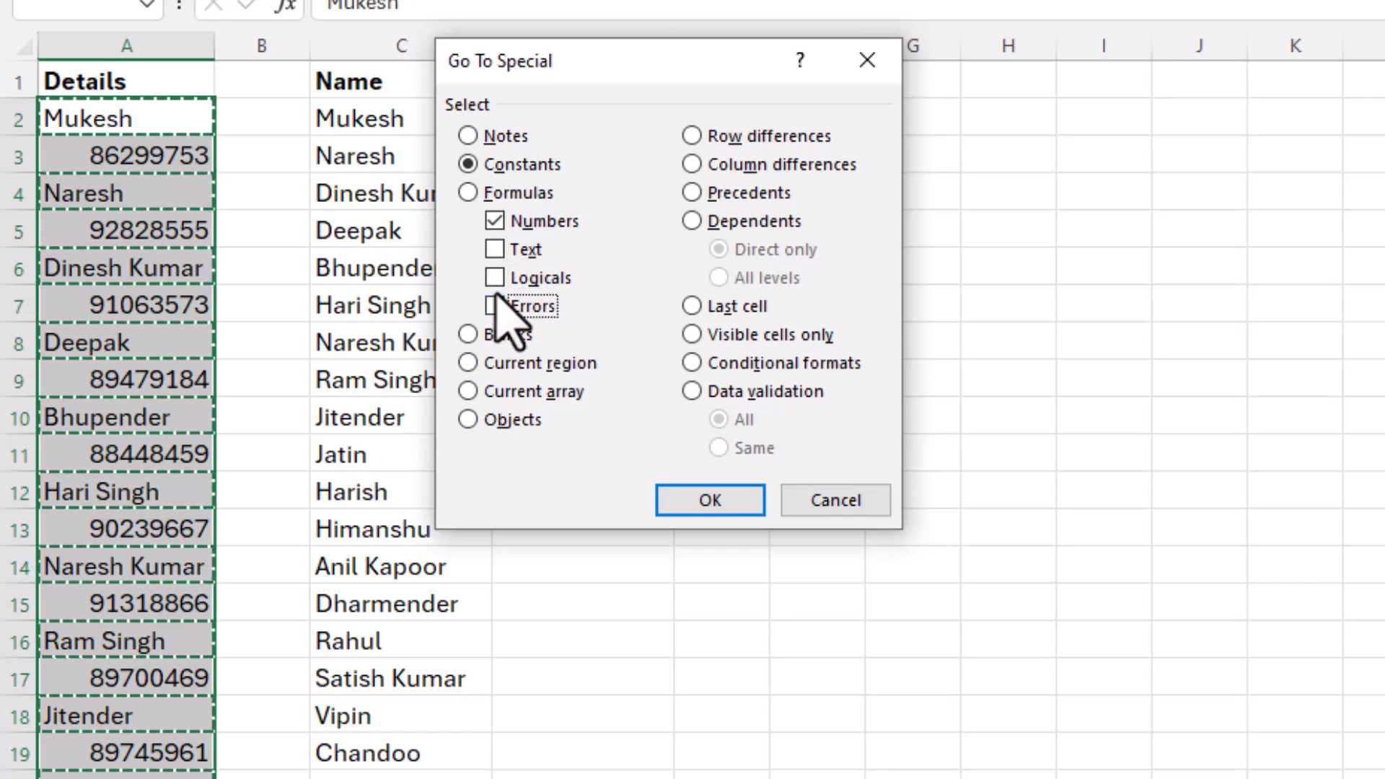
{"action": "left_click", "coordinate": [685, 498]}
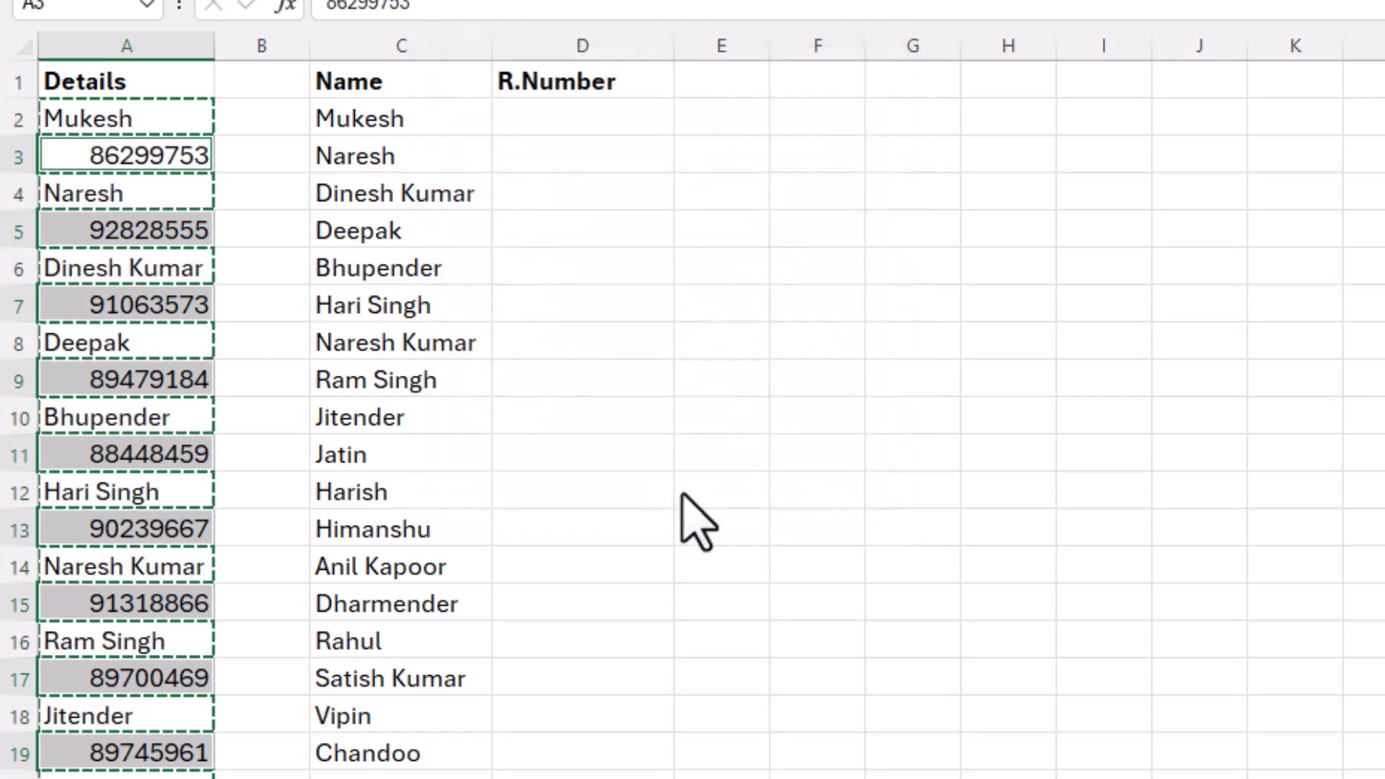
Copy the selected numbers into the R.Number column starting at D2 and clear the copy outline
{"action": "left_click", "coordinate": [566, 121]}
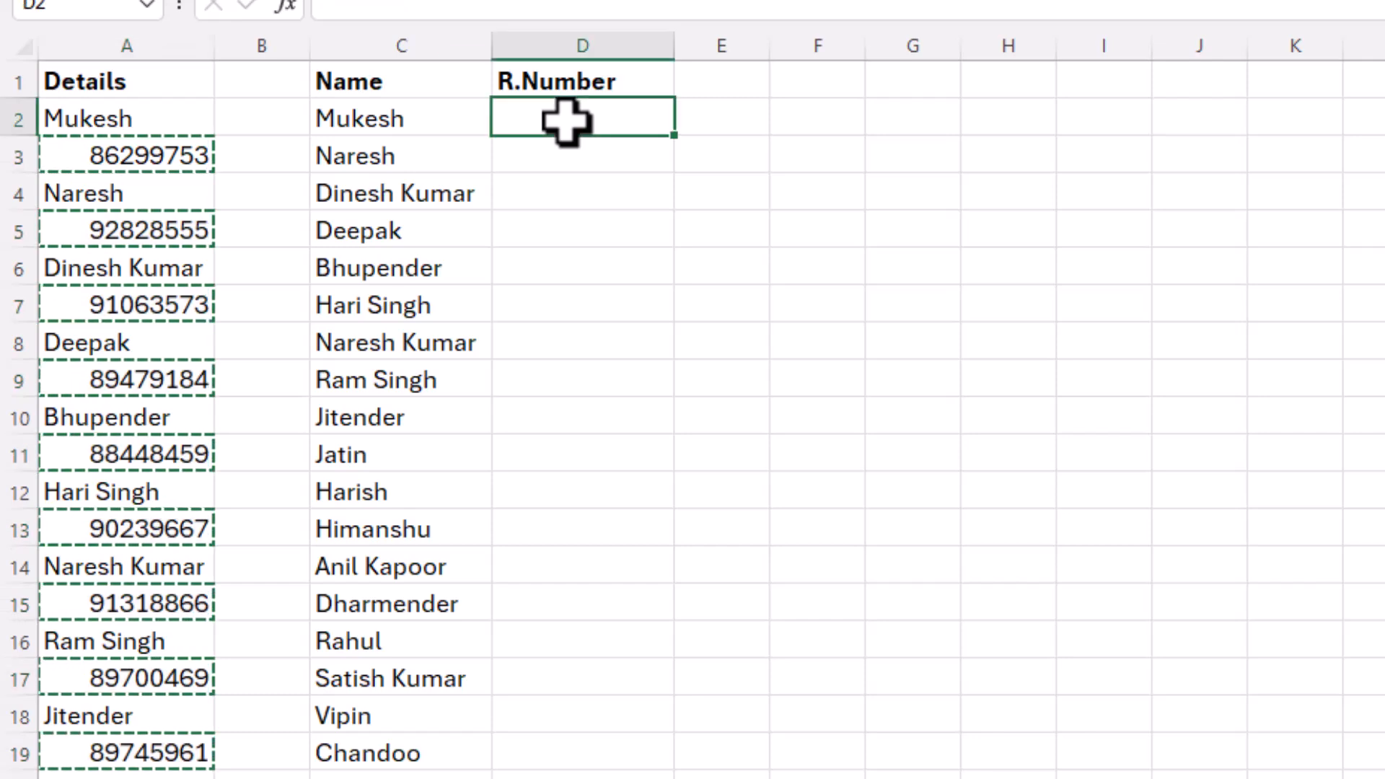
{"action": "key", "text": "ctrl+v"}
{"action": "left_click", "coordinate": [828, 265]}
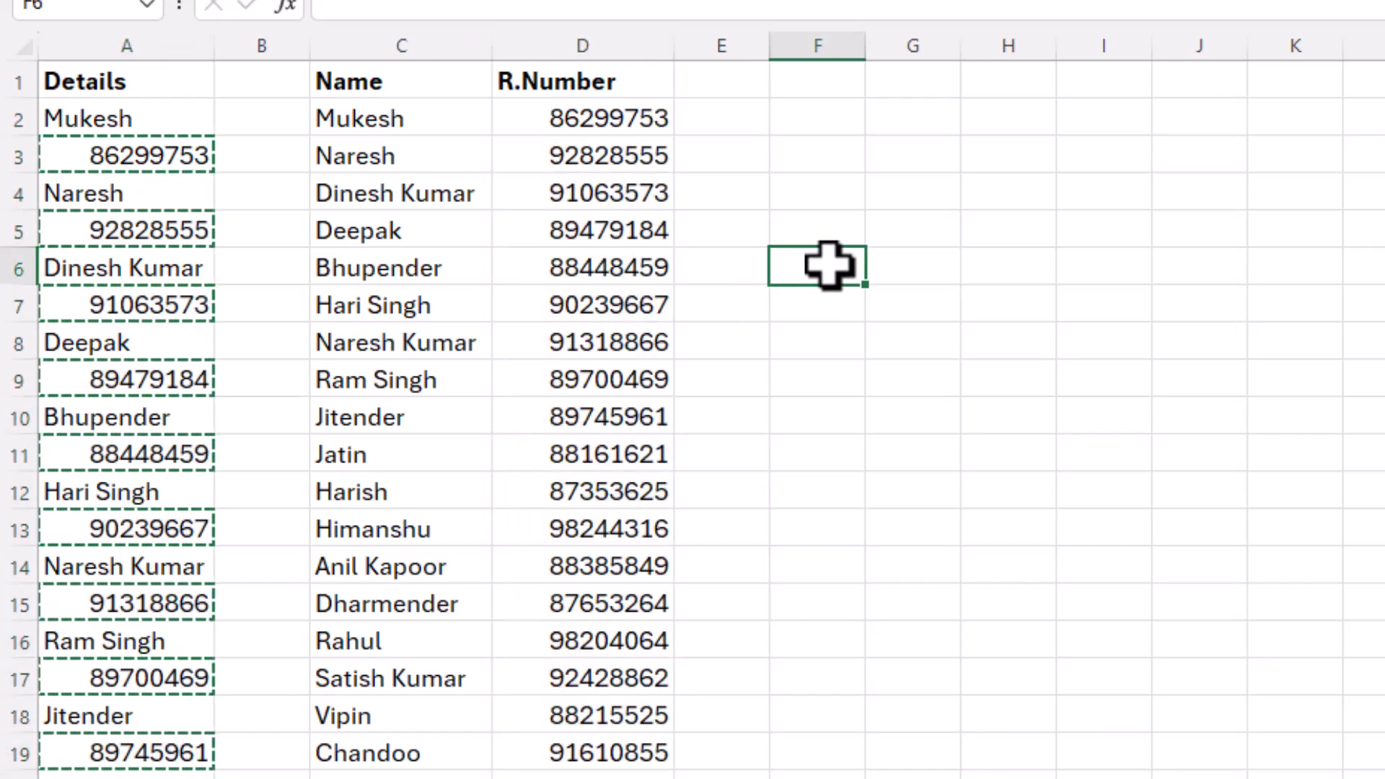
{"action": "left_click", "coordinate": [102, 161]}
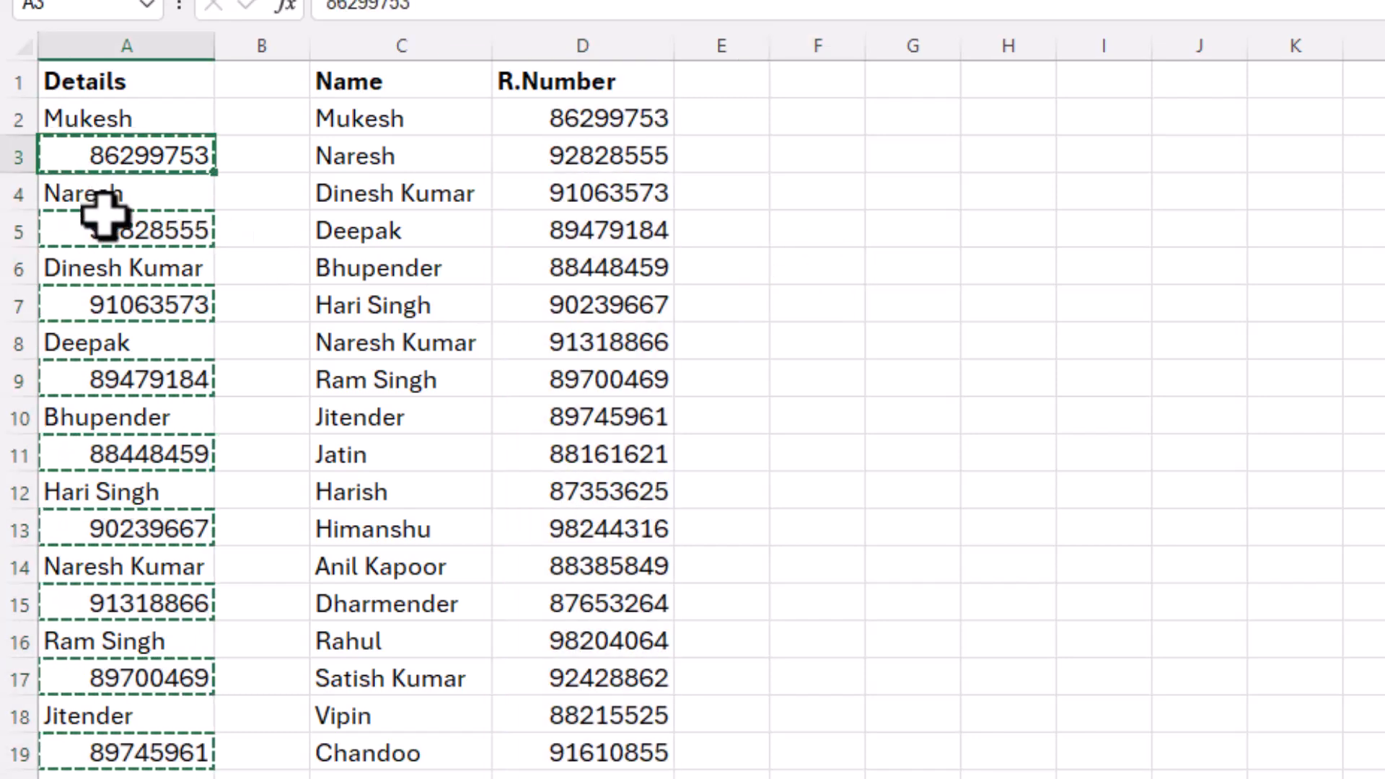
{"action": "left_click", "coordinate": [819, 417]}
{"action": "key", "text": "Escape"}
Apply all borders to the Name and R.Number table, then switch to the sheet with the single-column student records
{"action": "mouse_move", "coordinate": [370, 93]}
{"action": "left_mouse_down"}
{"action": "mouse_move", "coordinate": [751, 309]}
{"action": "mouse_move", "coordinate": [634, 776]}
{"action": "left_mouse_up"}
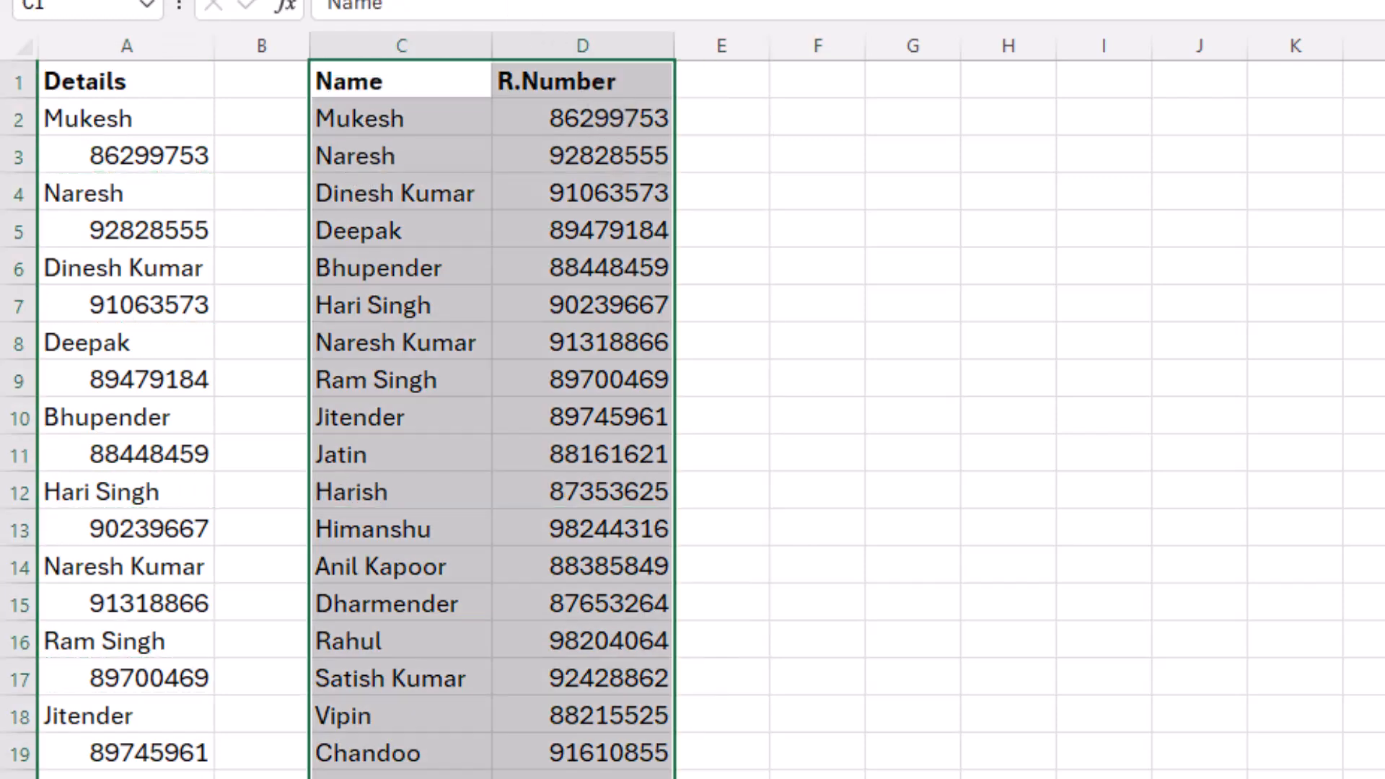
{"action": "key", "text": "alt+h"}
{"action": "key", "text": "b"}
{"action": "key", "text": "a"}
{"action": "left_click", "coordinate": [464, 254]}
{"action": "left_click", "coordinate": [1158, 343]}
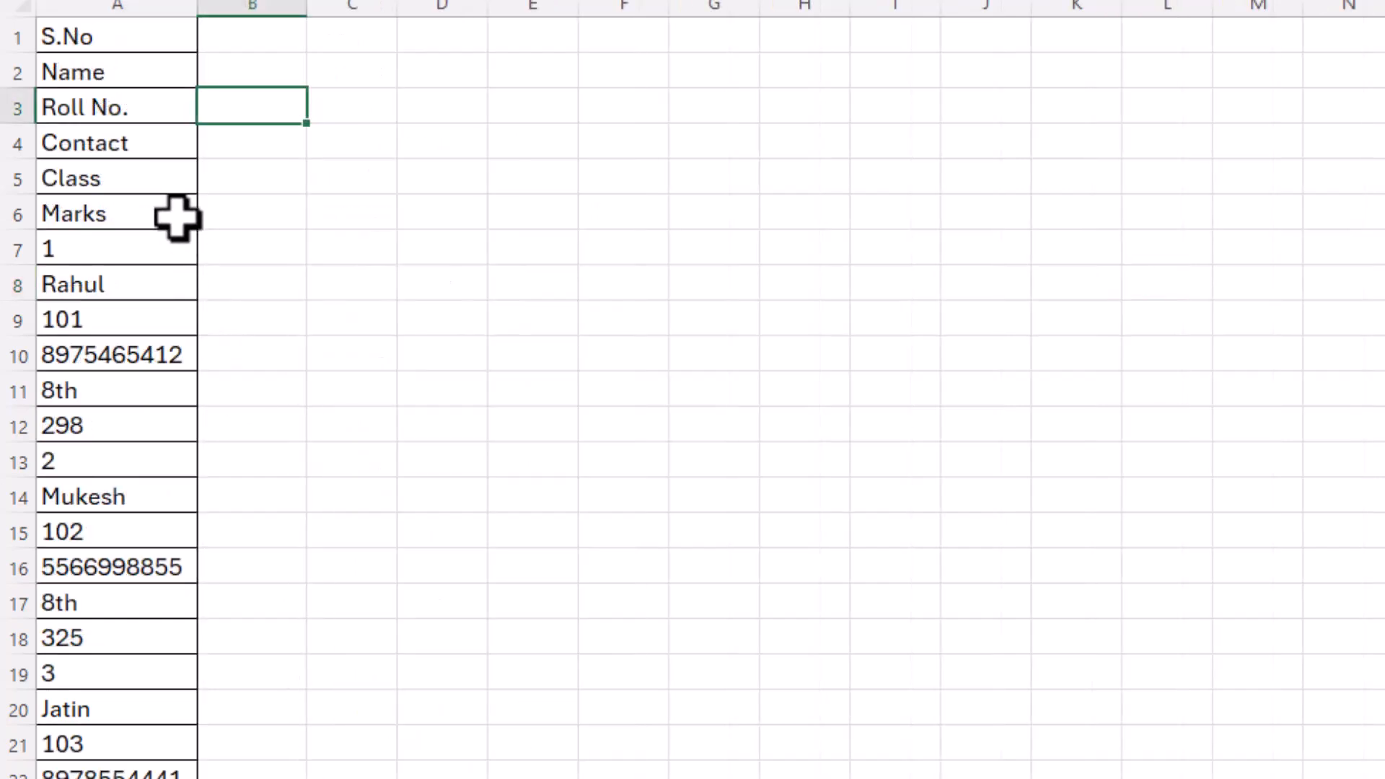
Examine the six field headings in A1:A6 and how the first student's record below follows the same order
{"action": "left_click", "coordinate": [176, 213]}
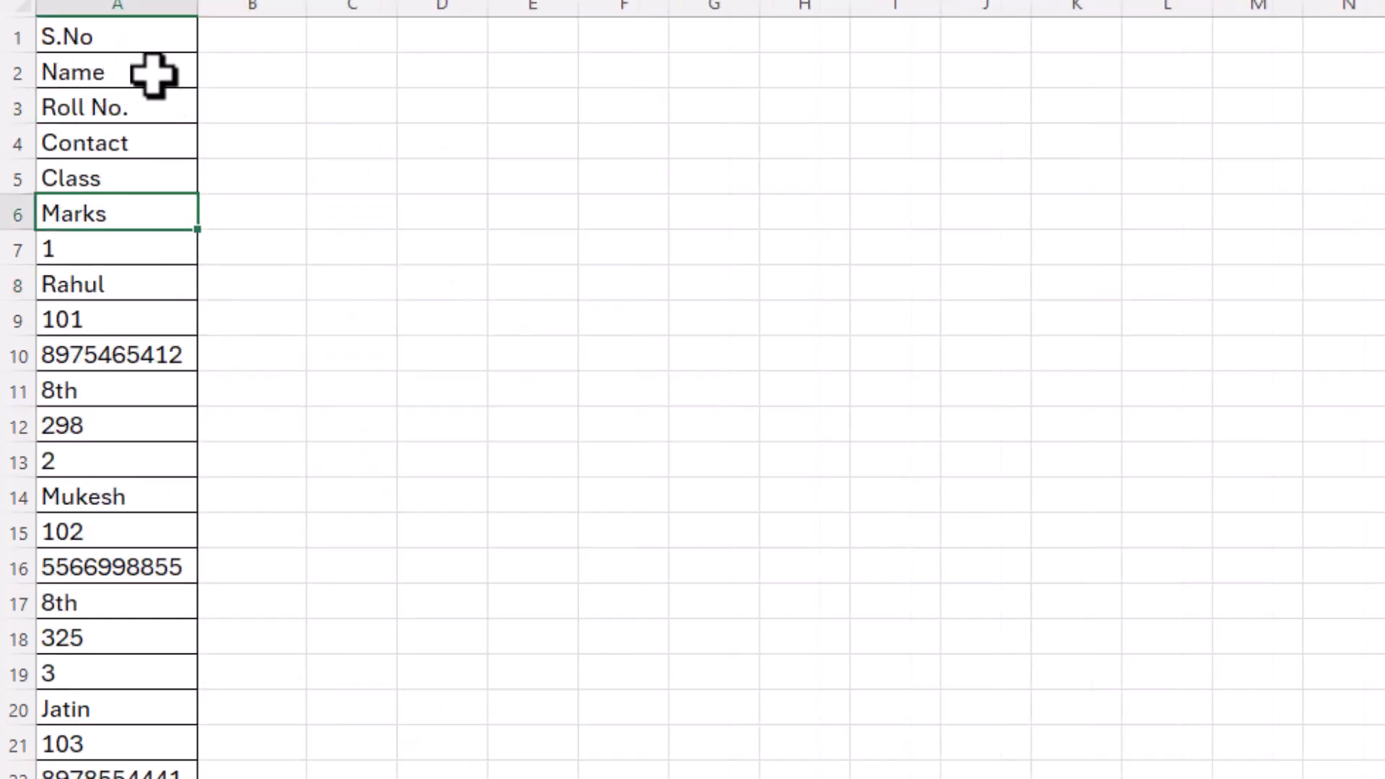
{"action": "left_click", "coordinate": [151, 433]}
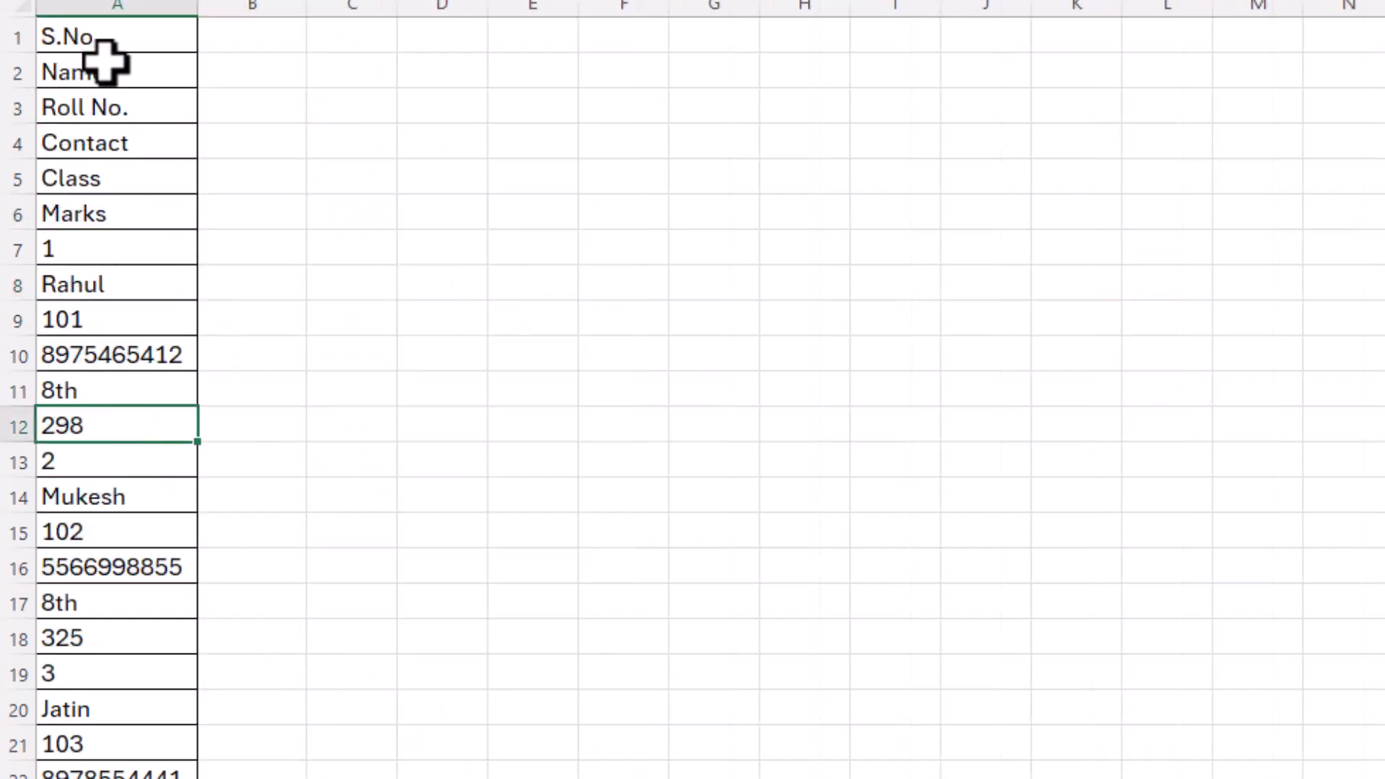
{"action": "left_click", "coordinate": [108, 39]}
{"action": "left_click", "coordinate": [108, 70]}
{"action": "left_click", "coordinate": [112, 107]}
{"action": "left_click", "coordinate": [117, 169]}
{"action": "left_click", "coordinate": [115, 205]}
{"action": "left_click", "coordinate": [123, 240]}
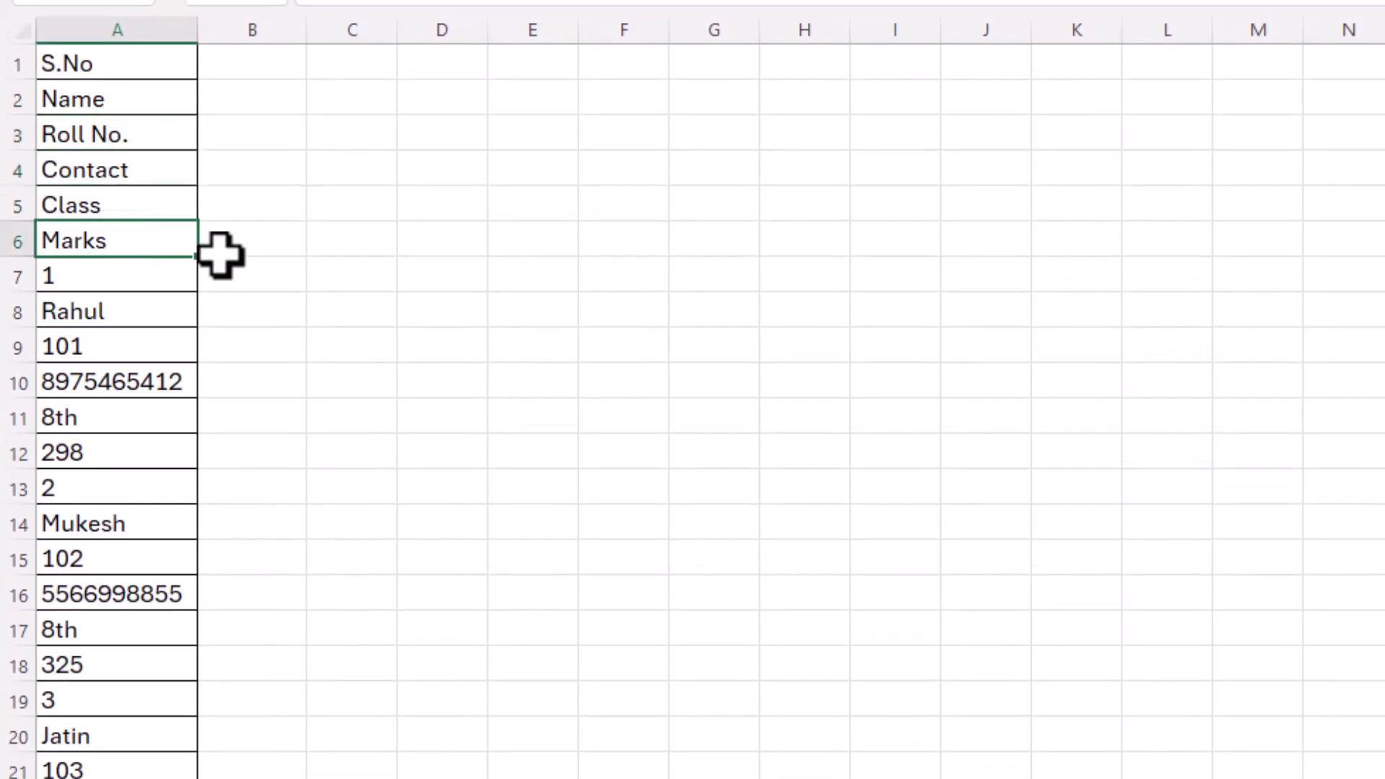
{"action": "left_click", "coordinate": [158, 275]}
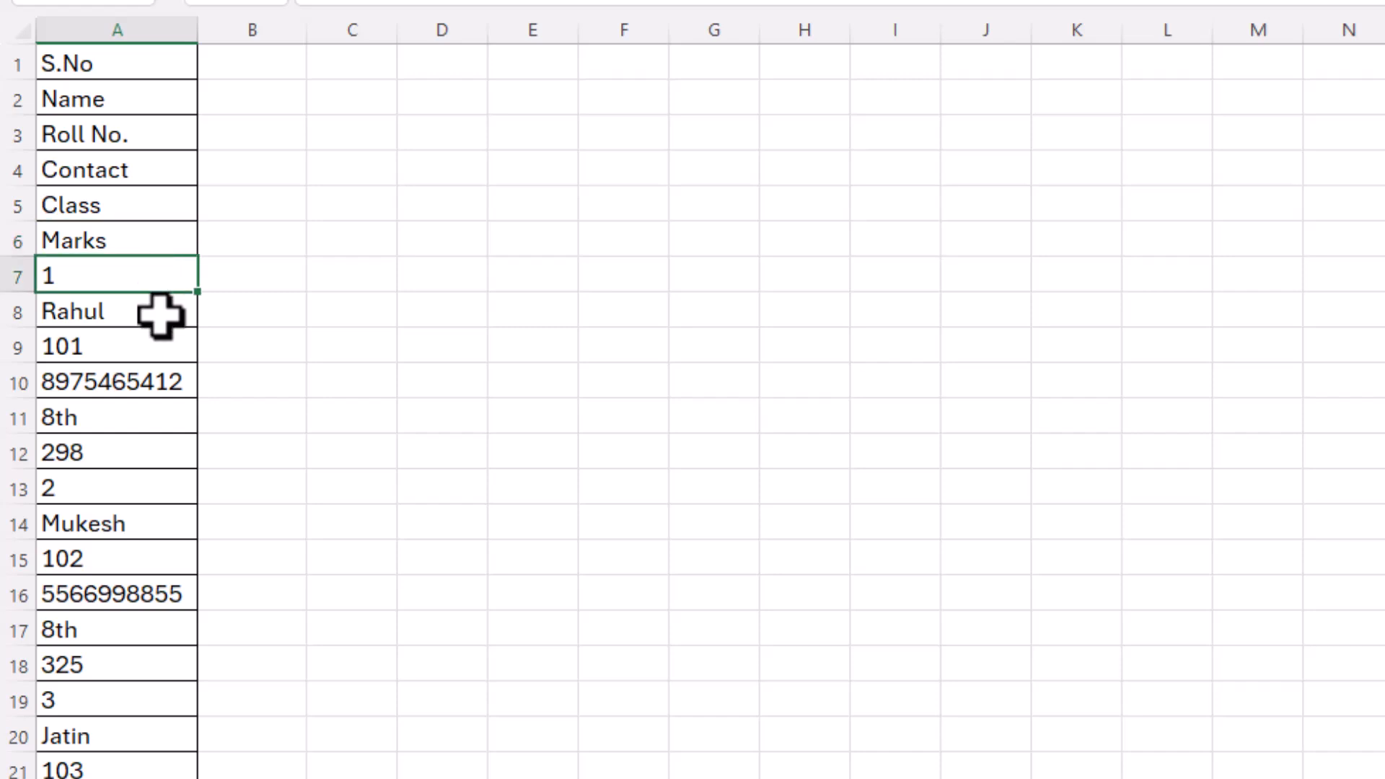
{"action": "left_click", "coordinate": [160, 314]}
{"action": "left_click", "coordinate": [161, 349]}
{"action": "left_click", "coordinate": [160, 379]}
{"action": "left_click", "coordinate": [161, 417]}
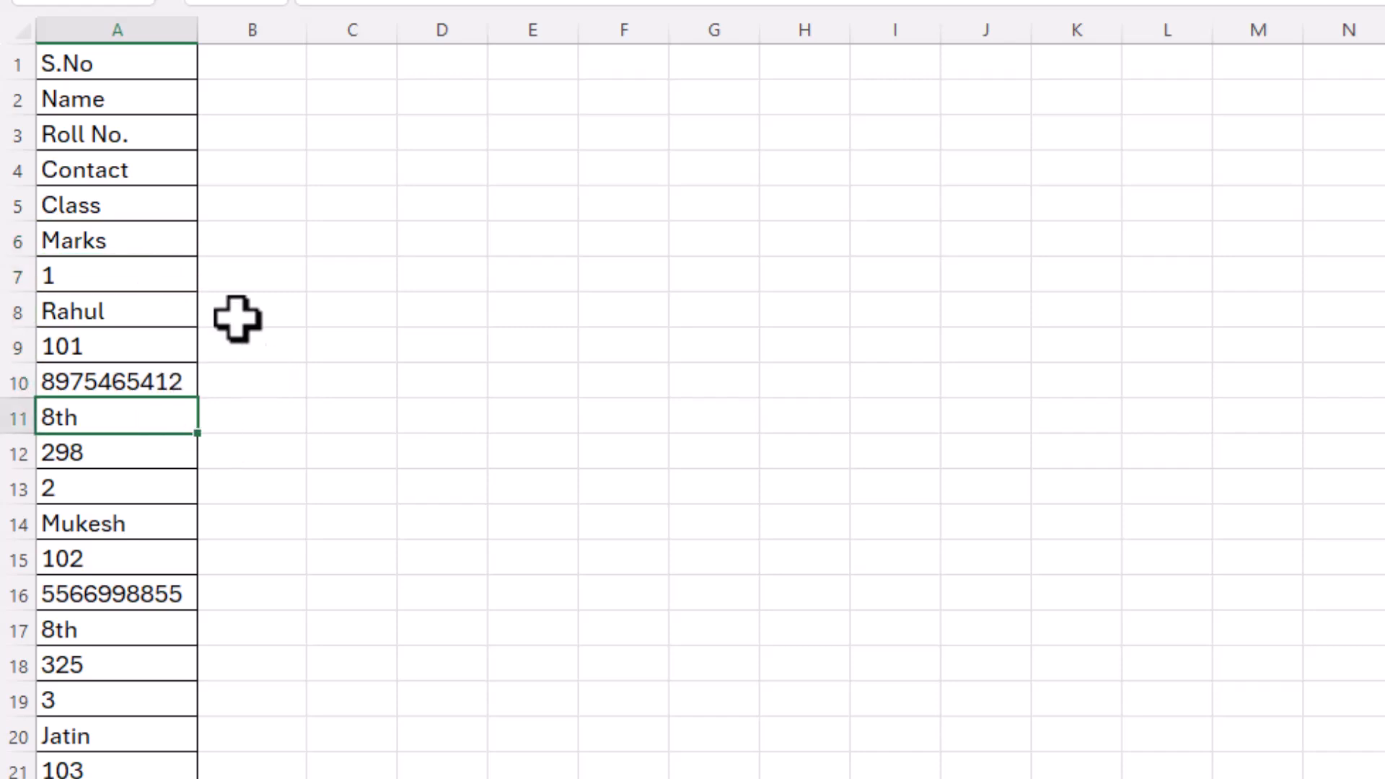
Review the horizontal space along row 1 and look through the stacked records further down column A
{"action": "left_click_drag", "start_coordinate": [192, 67], "coordinate": [855, 80]}
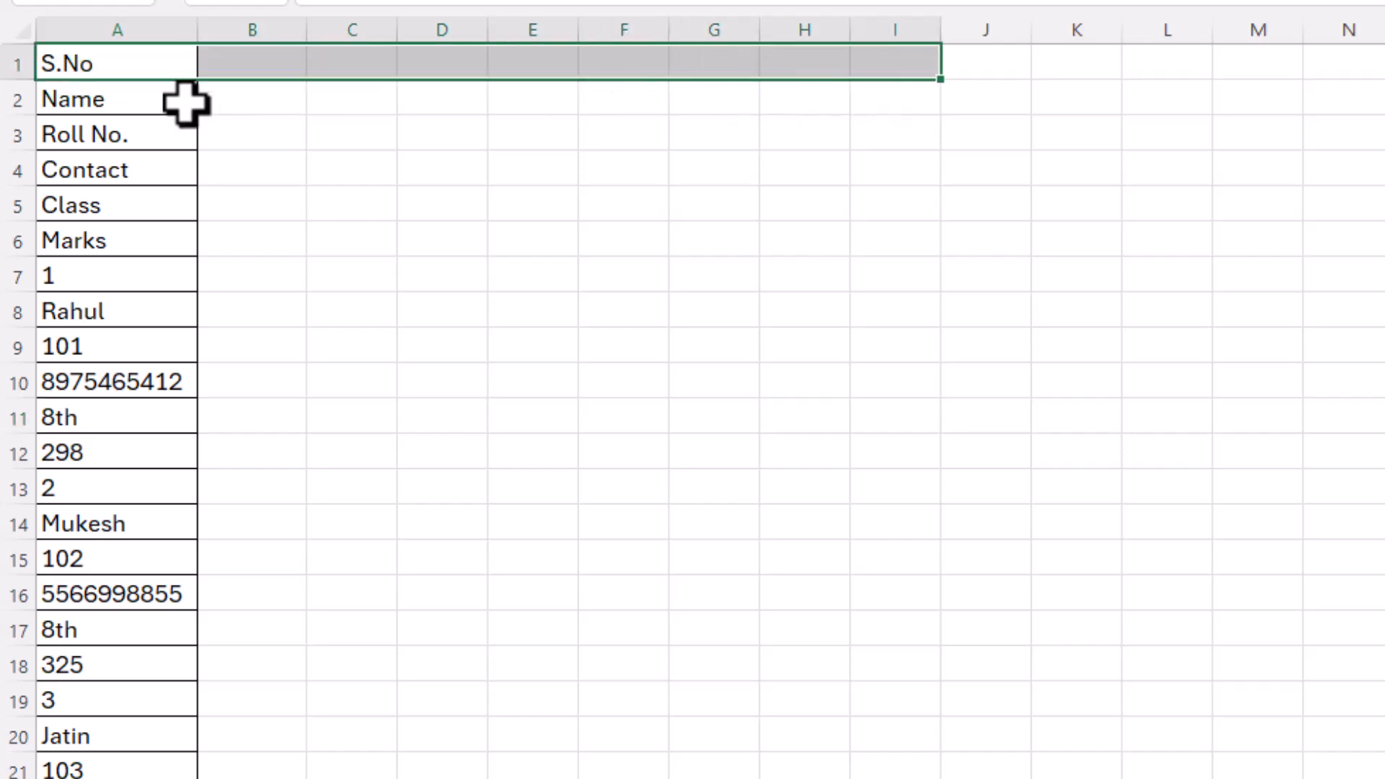
{"action": "left_click", "coordinate": [153, 102]}
{"action": "left_click", "coordinate": [139, 70]}
{"action": "left_click_drag", "start_coordinate": [139, 107], "coordinate": [155, 534]}
{"action": "scroll", "coordinate": [161, 597], "scroll_direction": "down", "scroll_amount": 4}
{"action": "scroll", "coordinate": [161, 596], "scroll_direction": "down", "scroll_amount": 2}
{"action": "scroll", "coordinate": [161, 596], "scroll_direction": "up", "scroll_amount": 6}
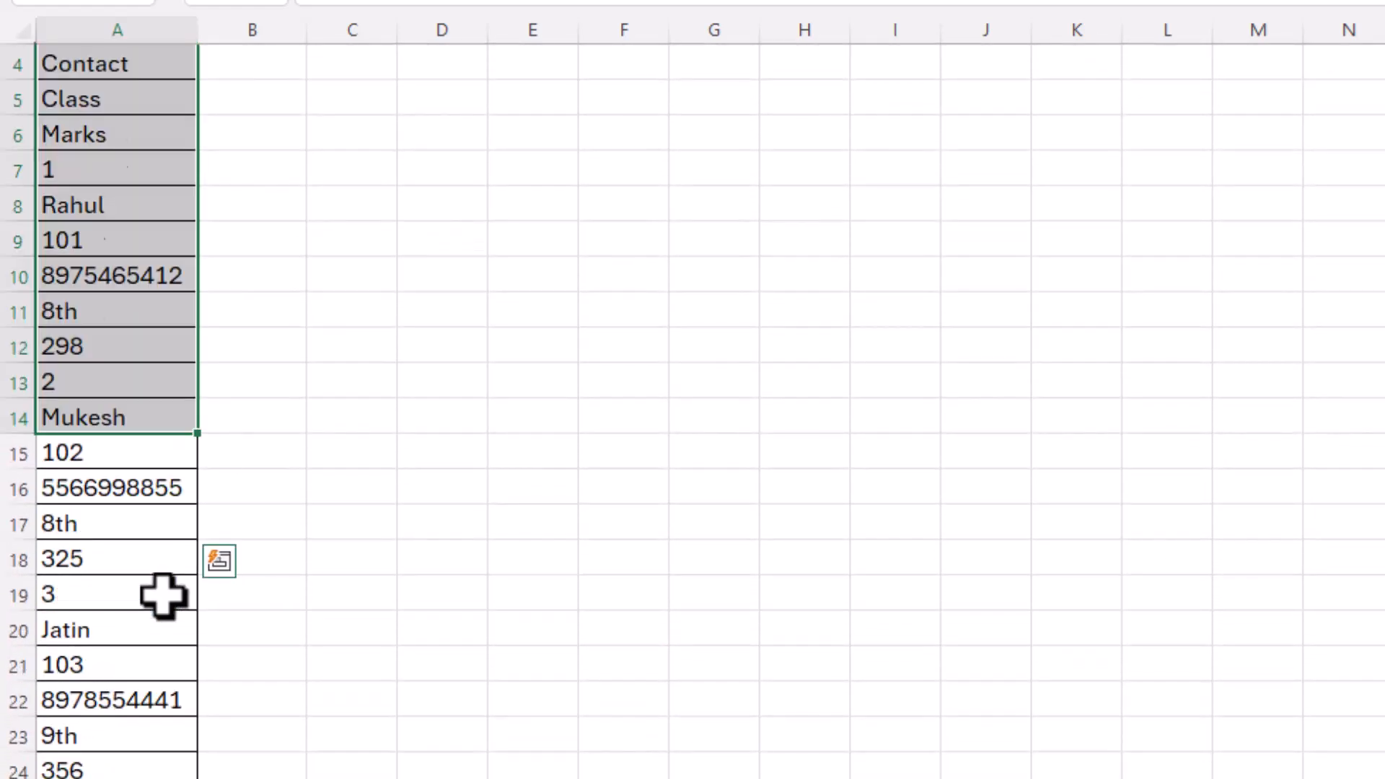
{"action": "left_click", "coordinate": [94, 229]}
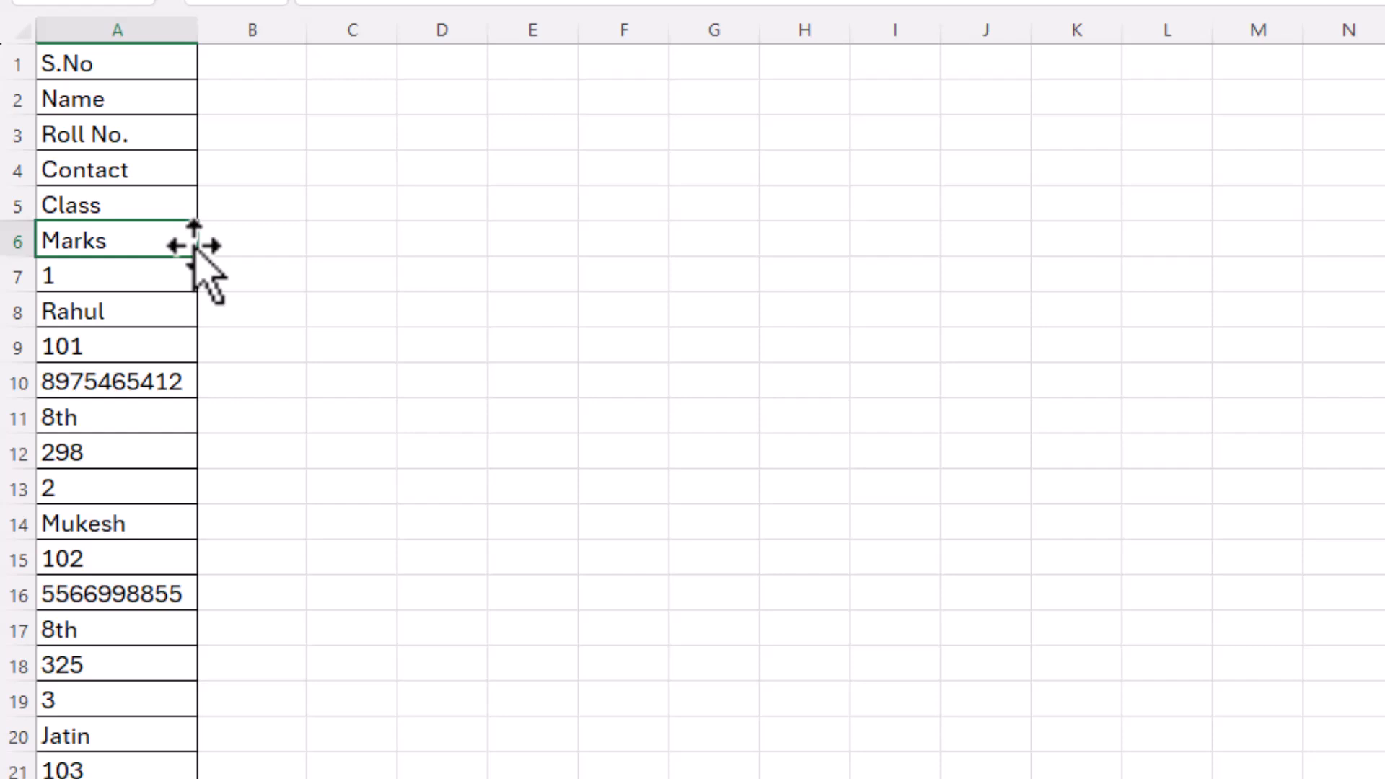
Reference the S.No and Name headings by entering =A1 in C1 and =A2 in D1
{"action": "left_click", "coordinate": [99, 67]}
{"action": "left_click", "coordinate": [343, 66]}
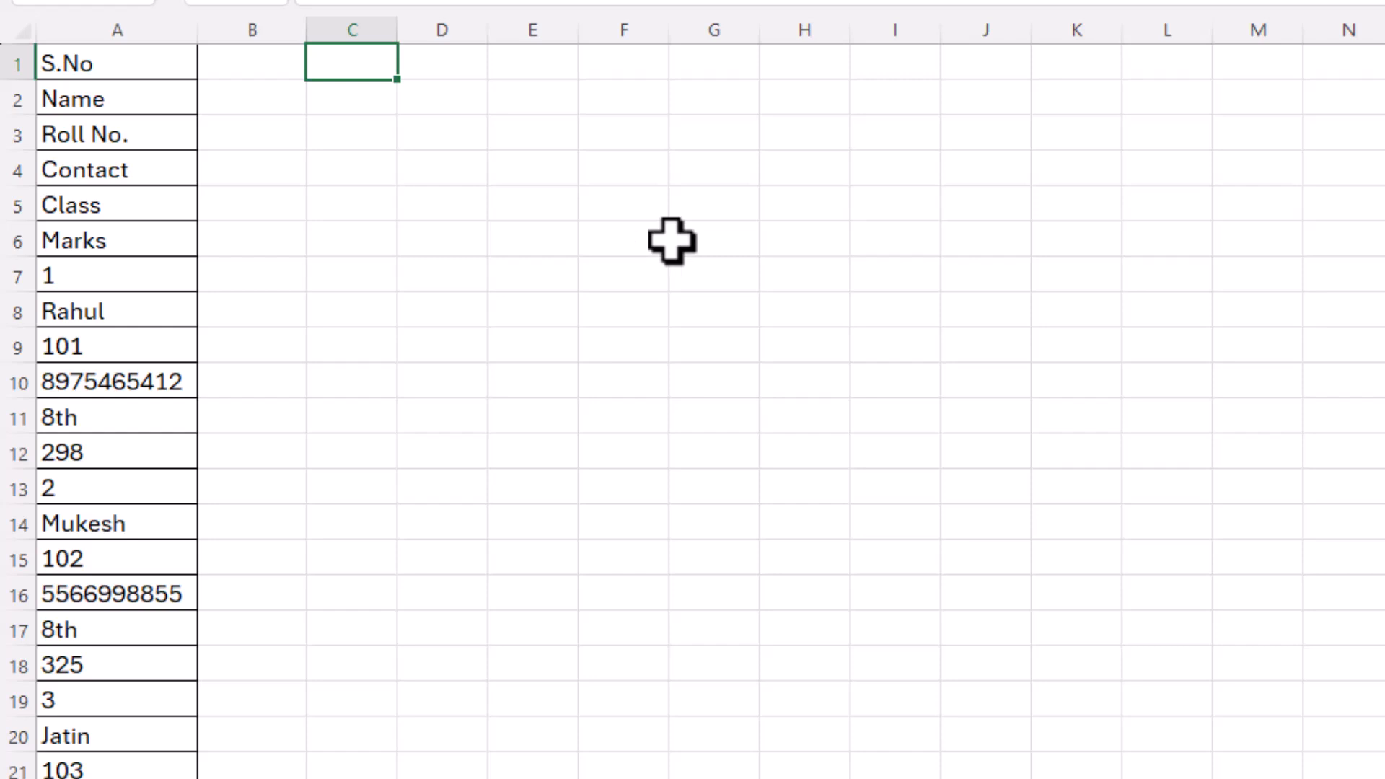
{"action": "type", "text": "="}
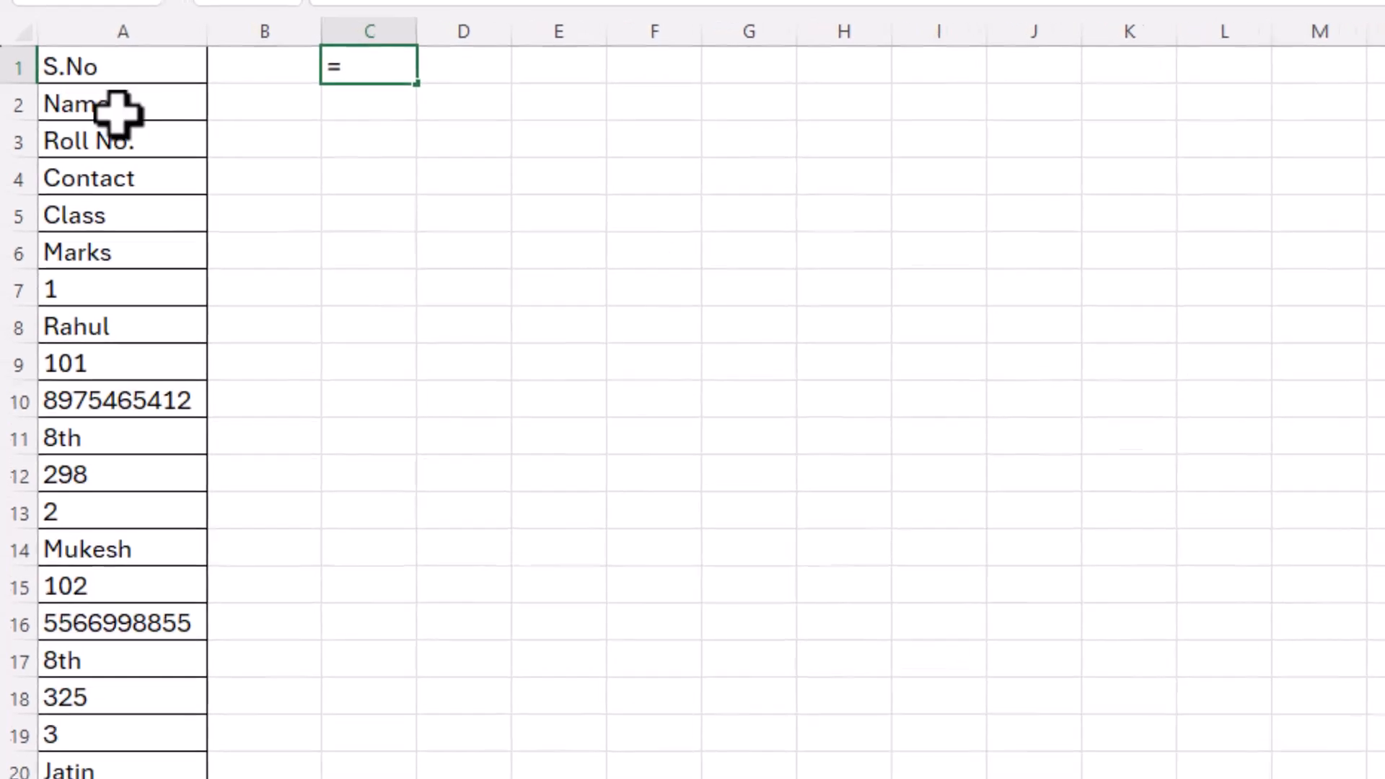
{"action": "left_click", "coordinate": [115, 63]}
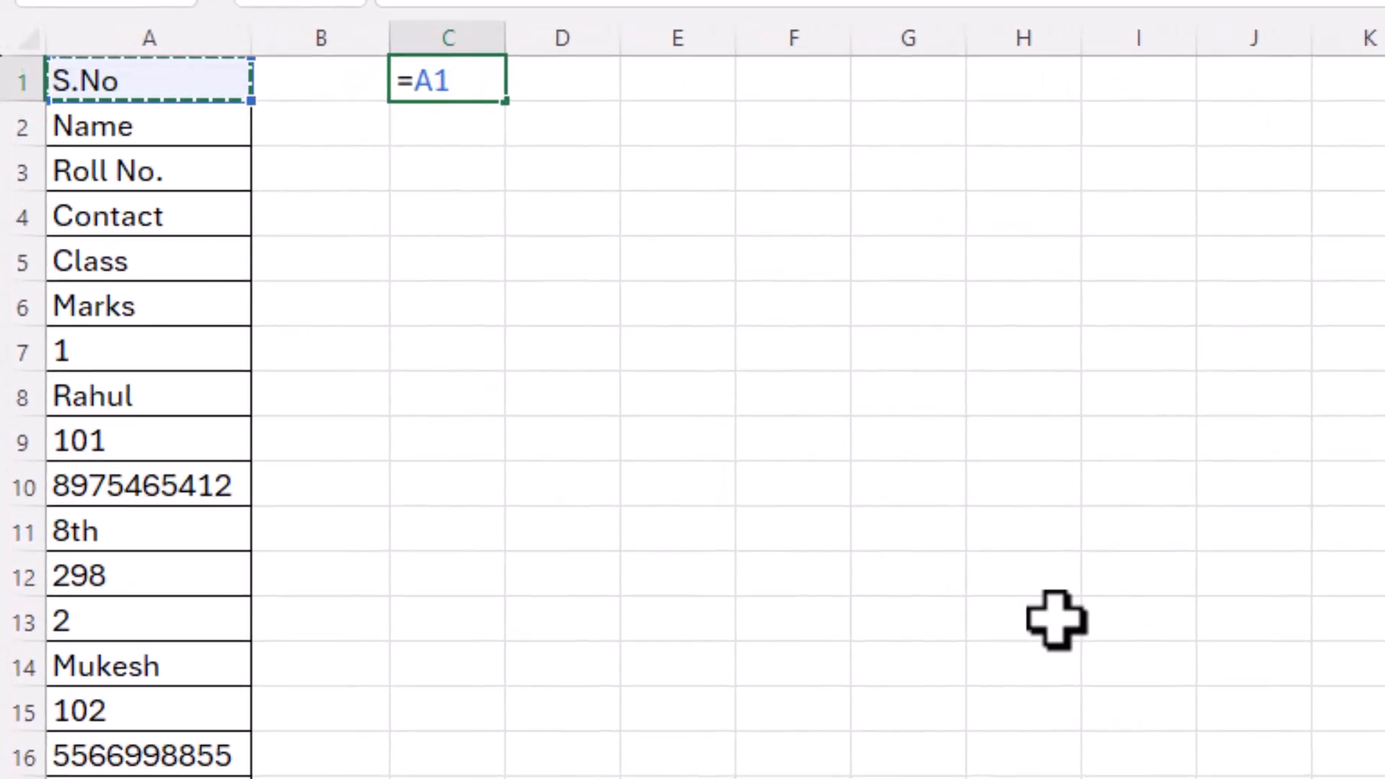
{"action": "key", "text": "Tab"}
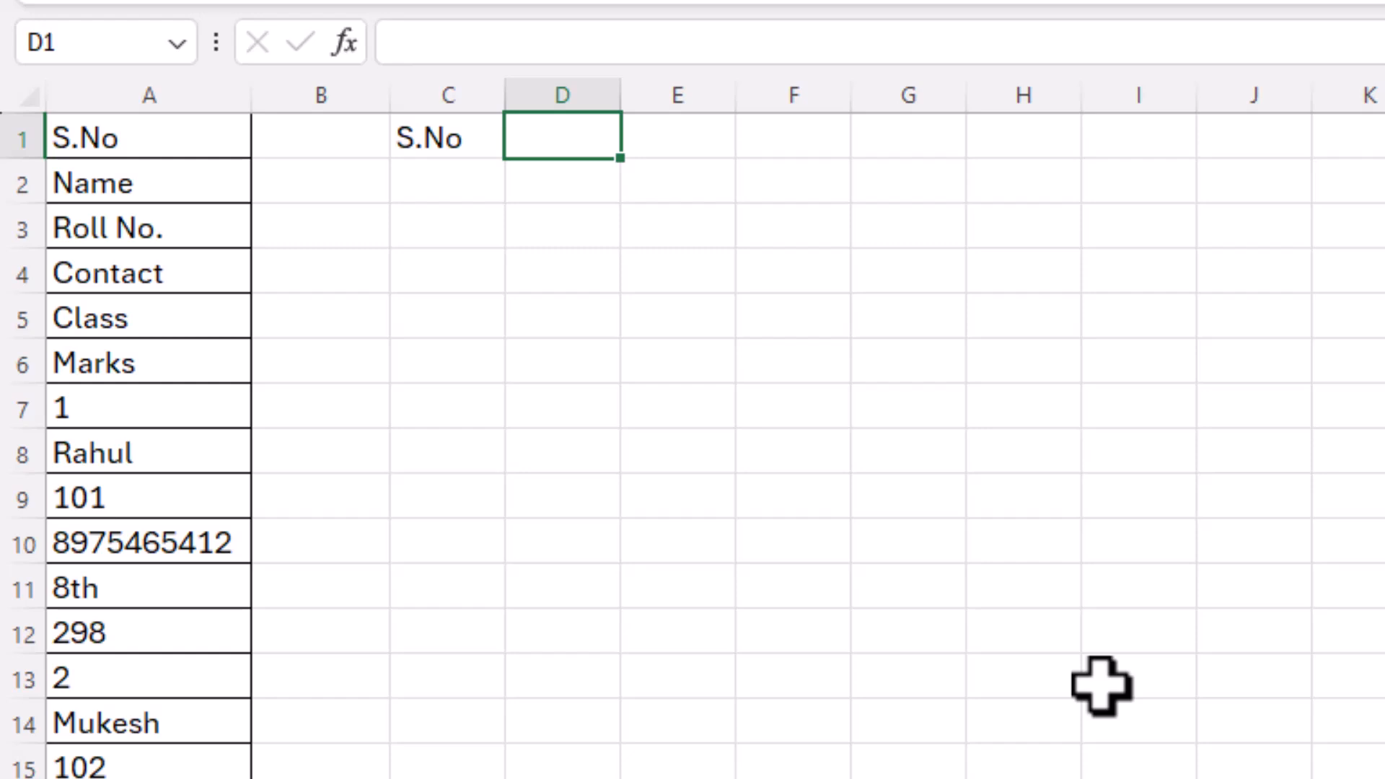
{"action": "type", "text": "="}
{"action": "left_click", "coordinate": [199, 181]}
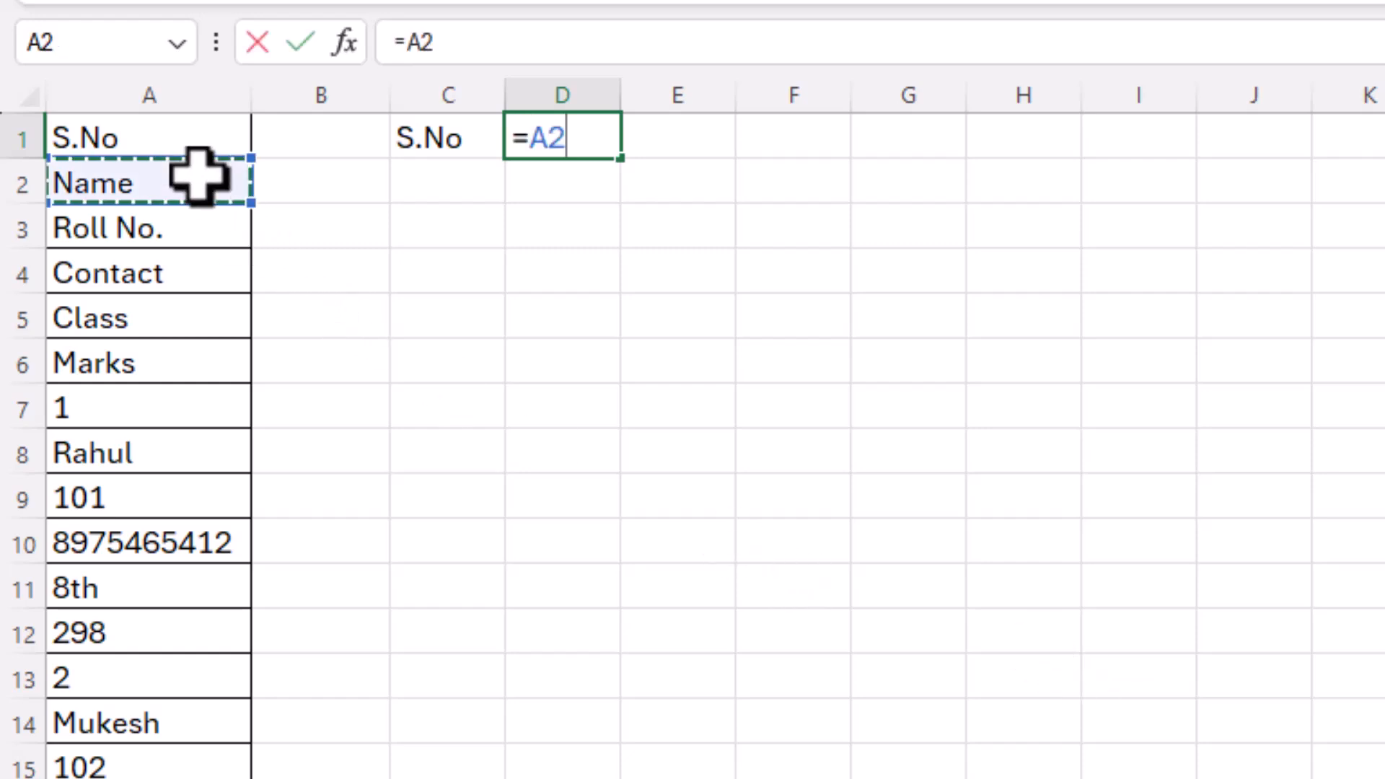
{"action": "key", "text": "Tab"}
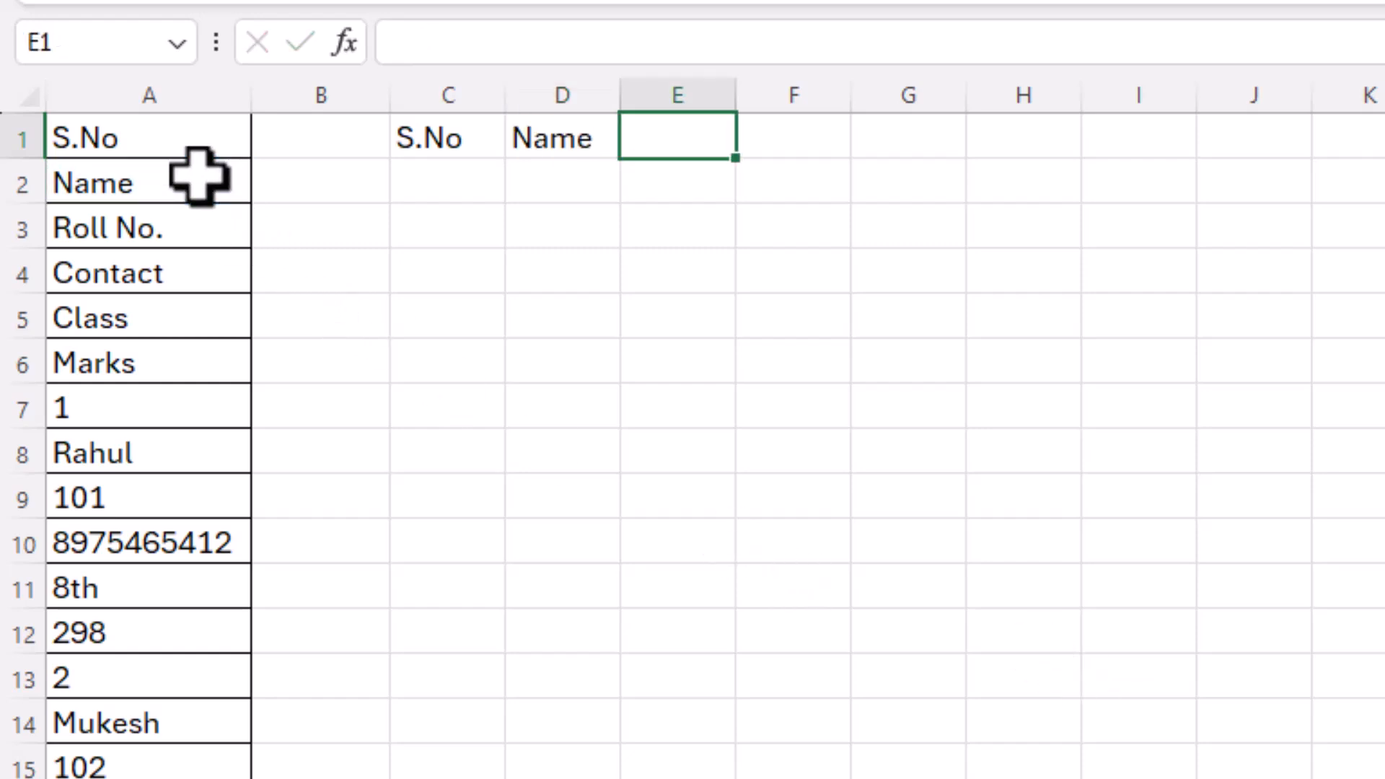
Reference the Roll No. and Contact headings by entering =A3 in E1 and =A4 in F1
{"action": "type", "text": "="}
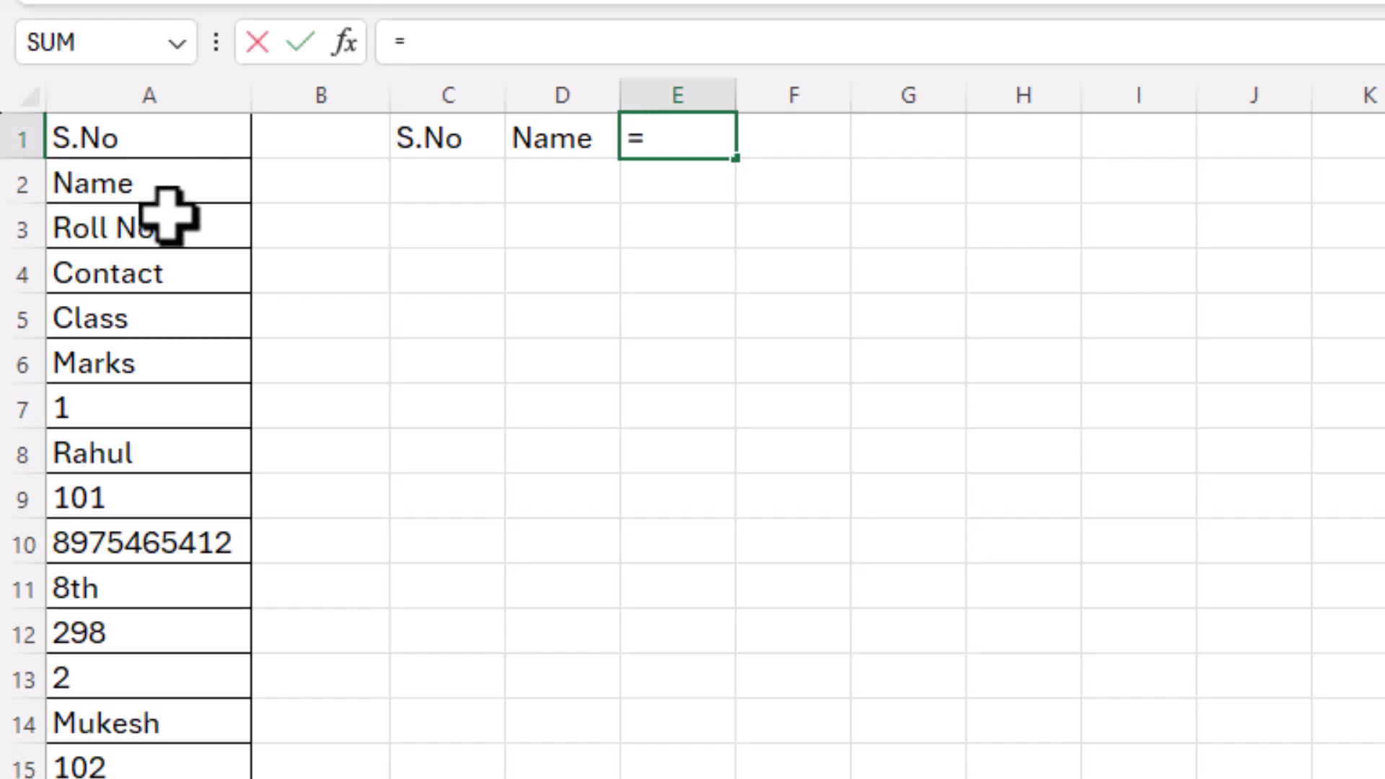
{"action": "left_click", "coordinate": [168, 220]}
{"action": "key", "text": "Tab"}
{"action": "type", "text": "="}
{"action": "left_click", "coordinate": [193, 281]}
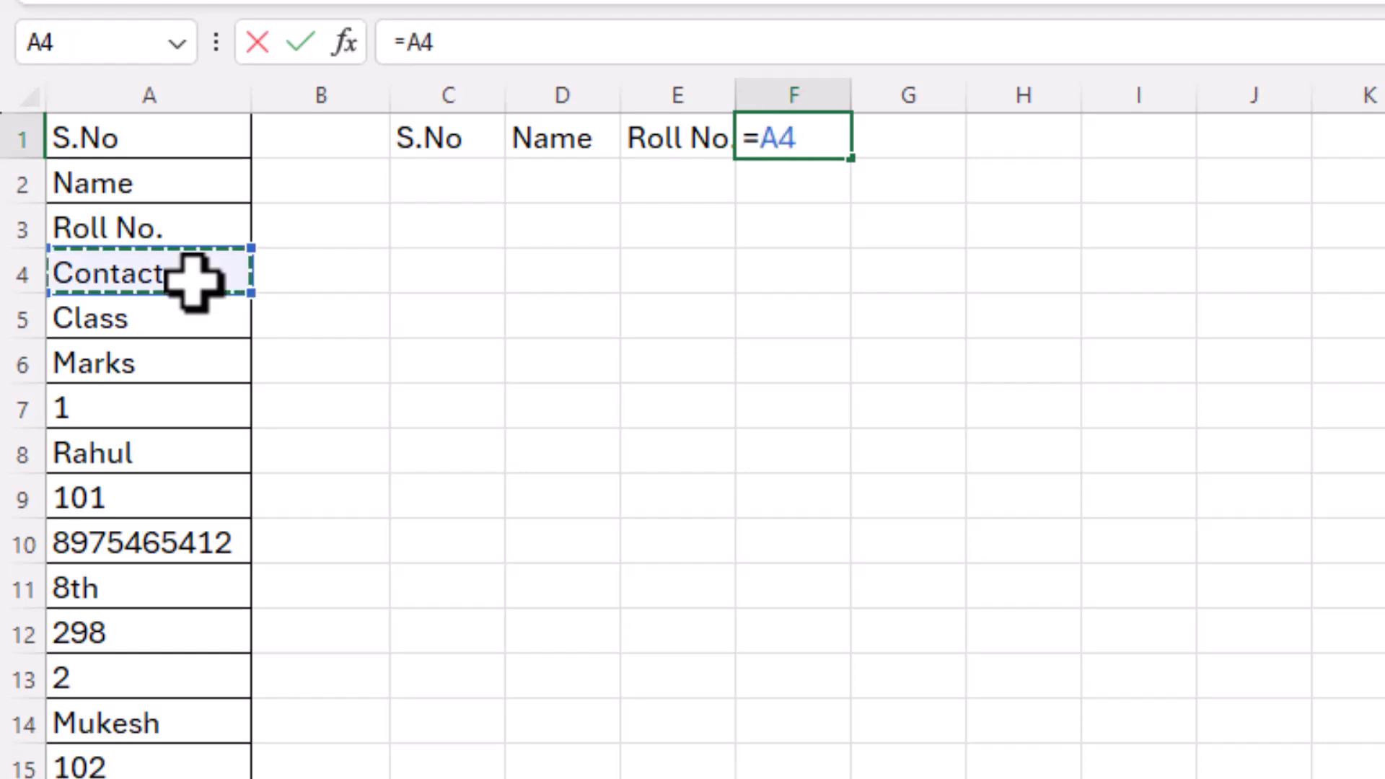
{"action": "key", "text": "Tab"}
Reference the Class and Marks headings by entering =A5 in G1 and =A6 in H1
{"action": "type", "text": "="}
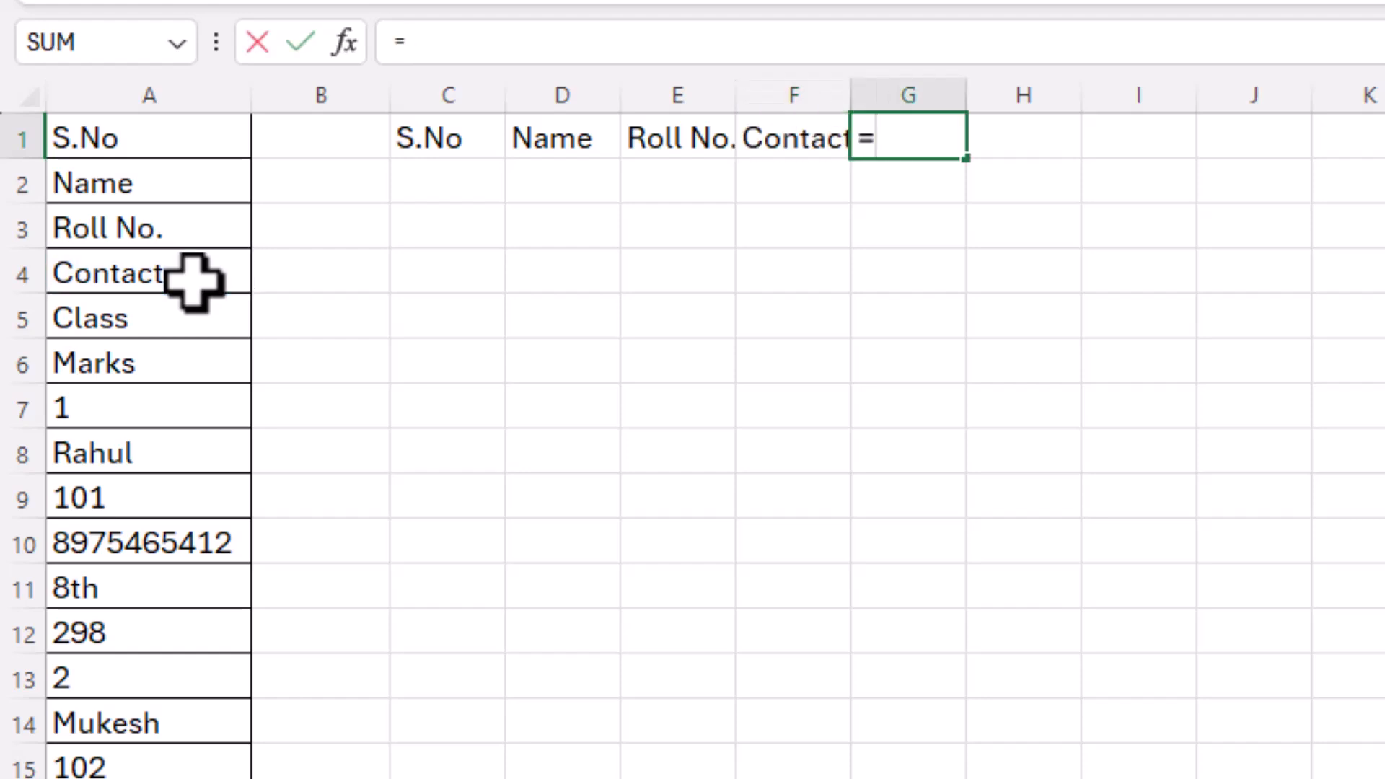
{"action": "left_click", "coordinate": [201, 323]}
{"action": "key", "text": "Tab"}
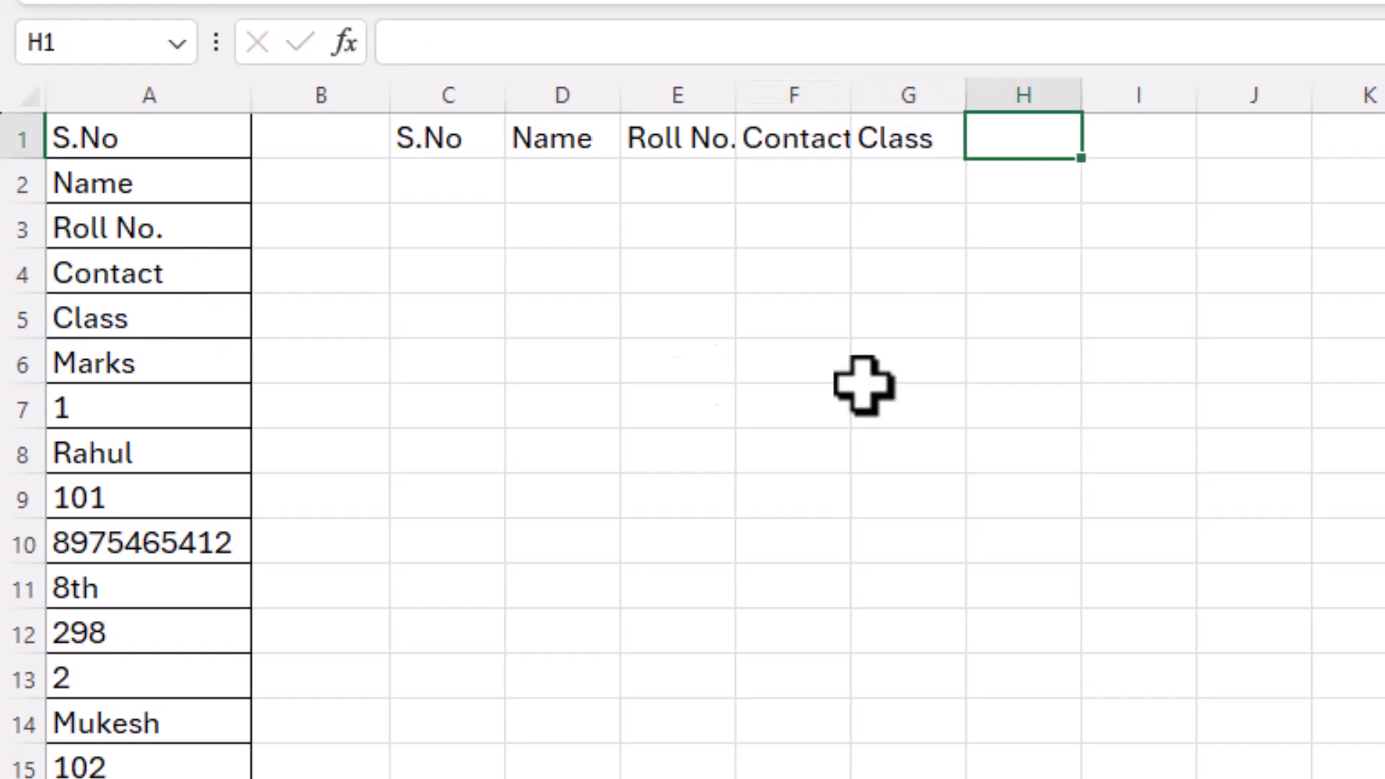
{"action": "type", "text": "="}
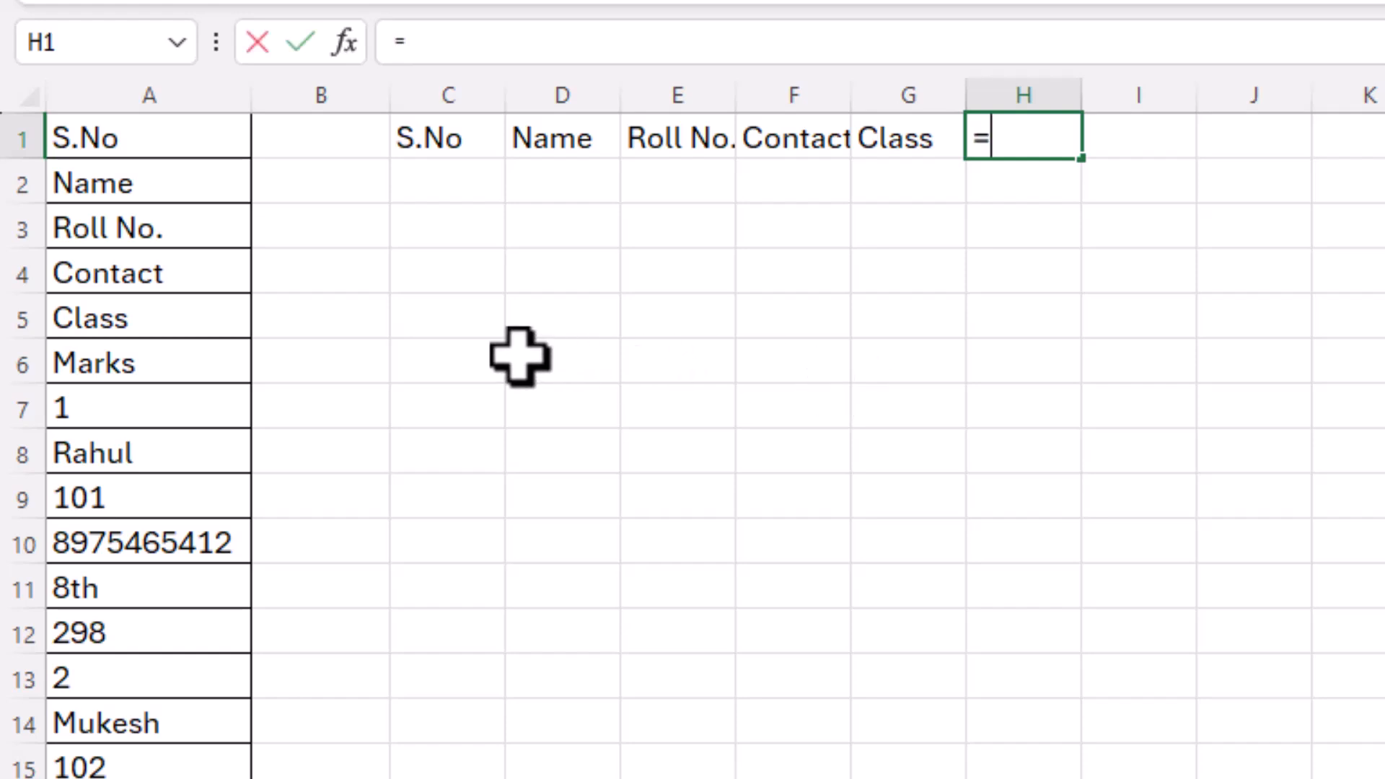
{"action": "left_click", "coordinate": [134, 361]}
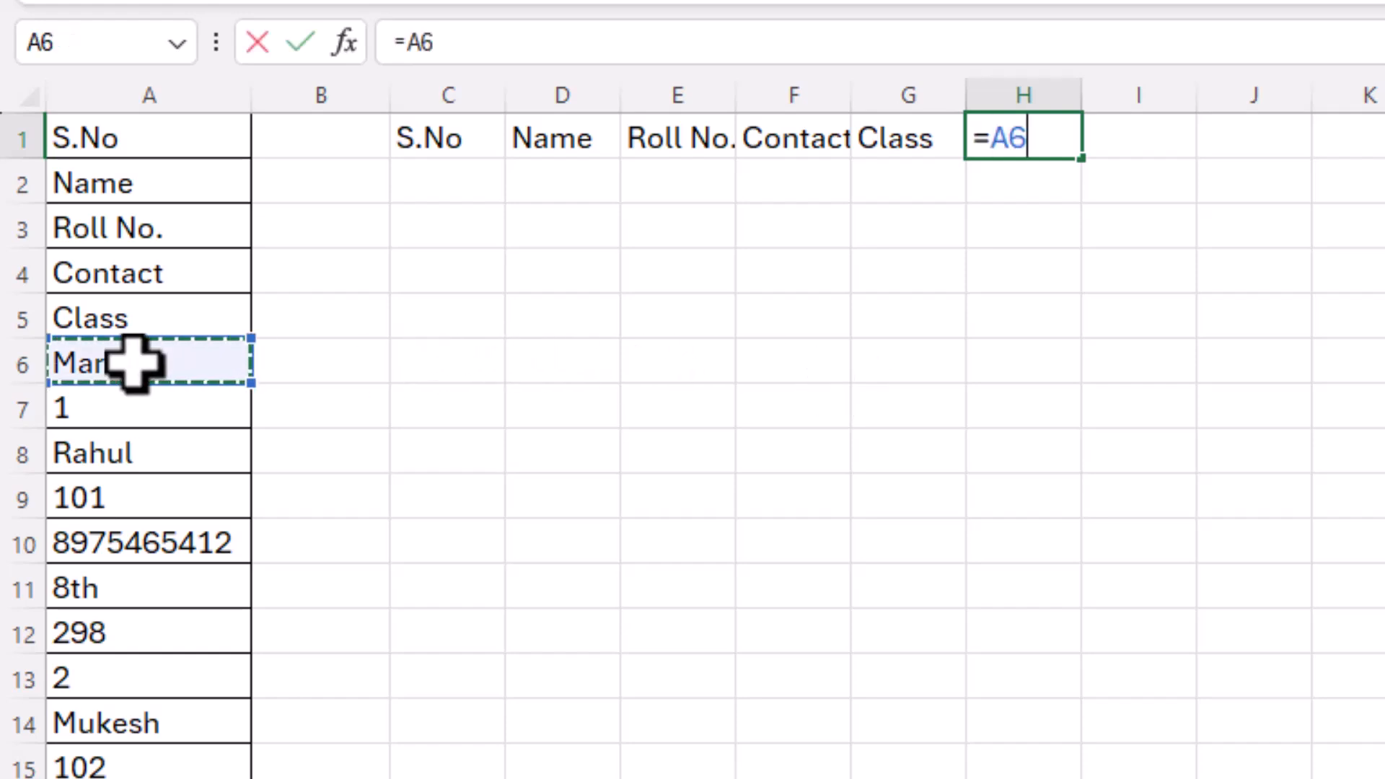
{"action": "key", "text": "Tab"}
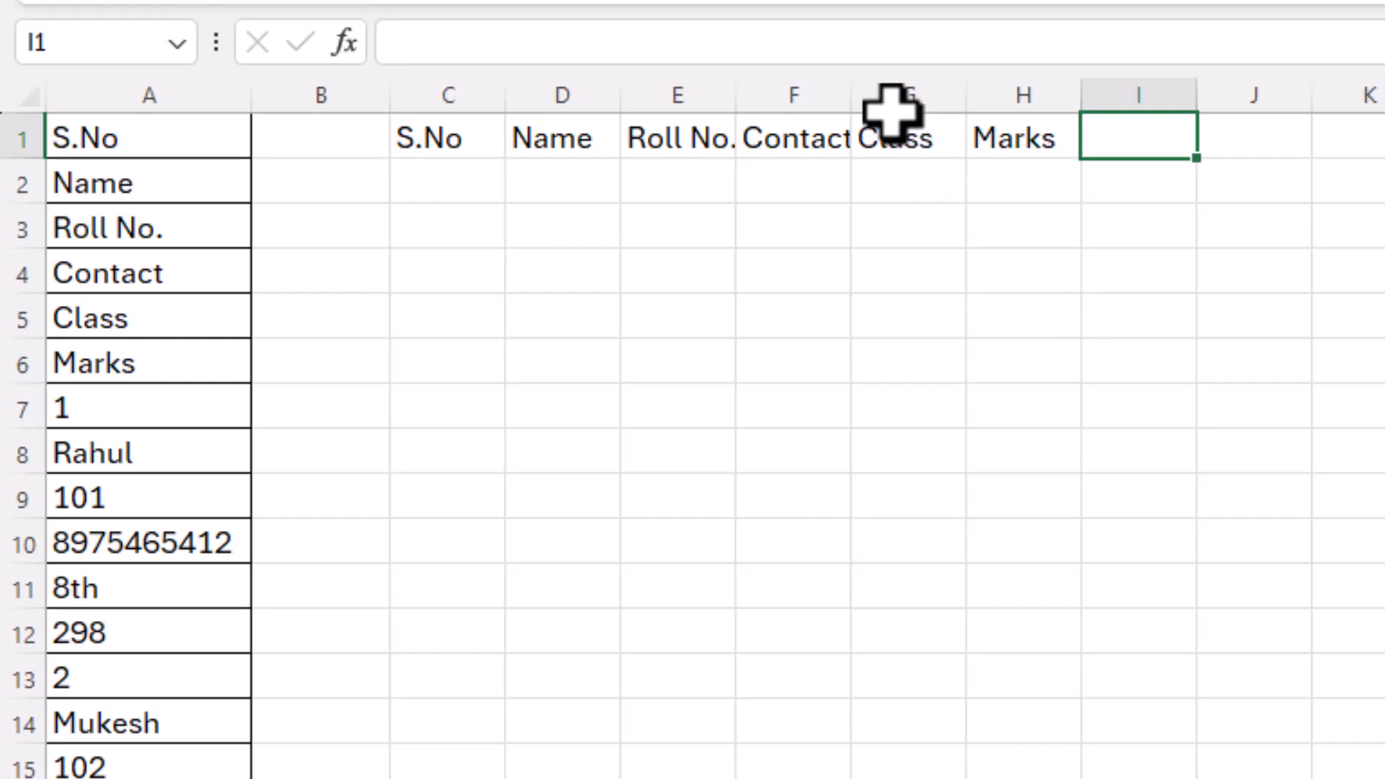
Autofit the widths of columns F and E to their headings
{"action": "double_click", "coordinate": [853, 95]}
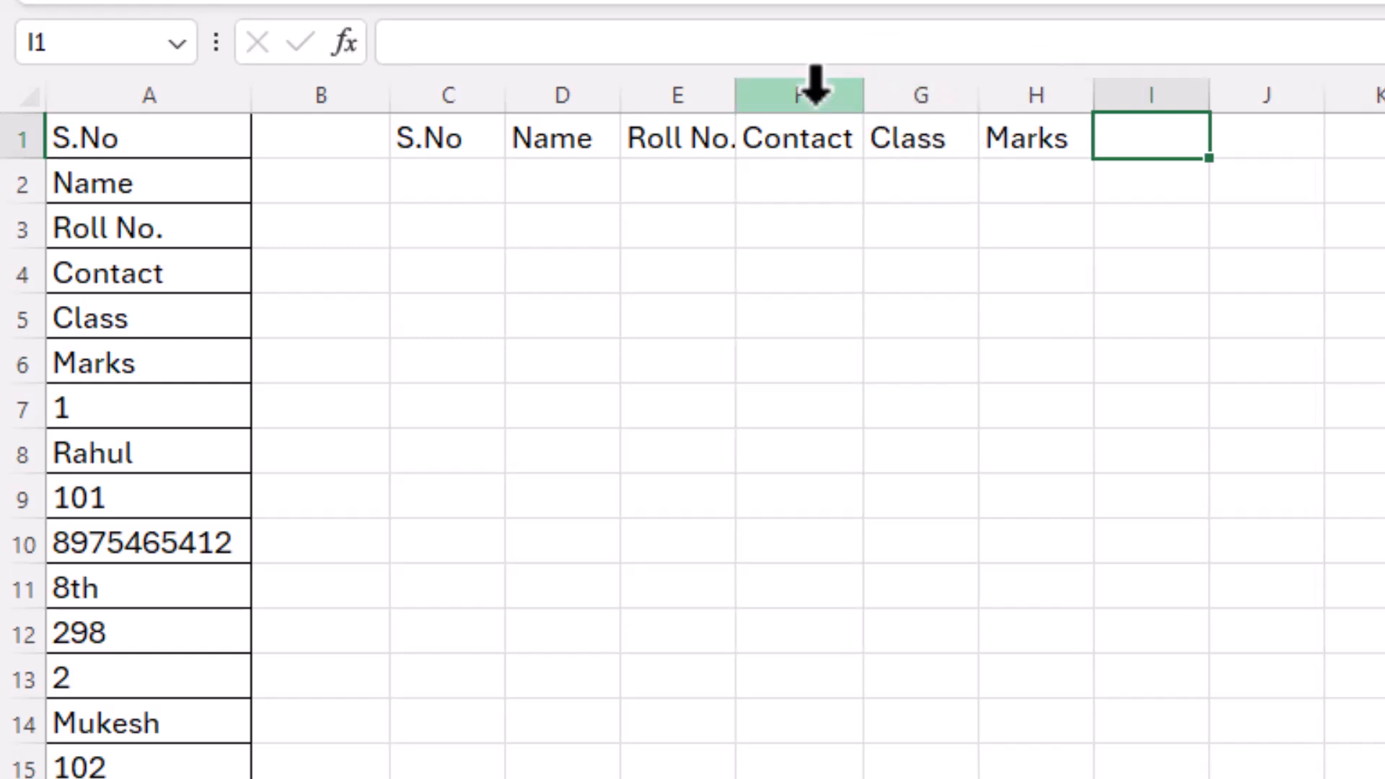
{"action": "double_click", "coordinate": [735, 96]}
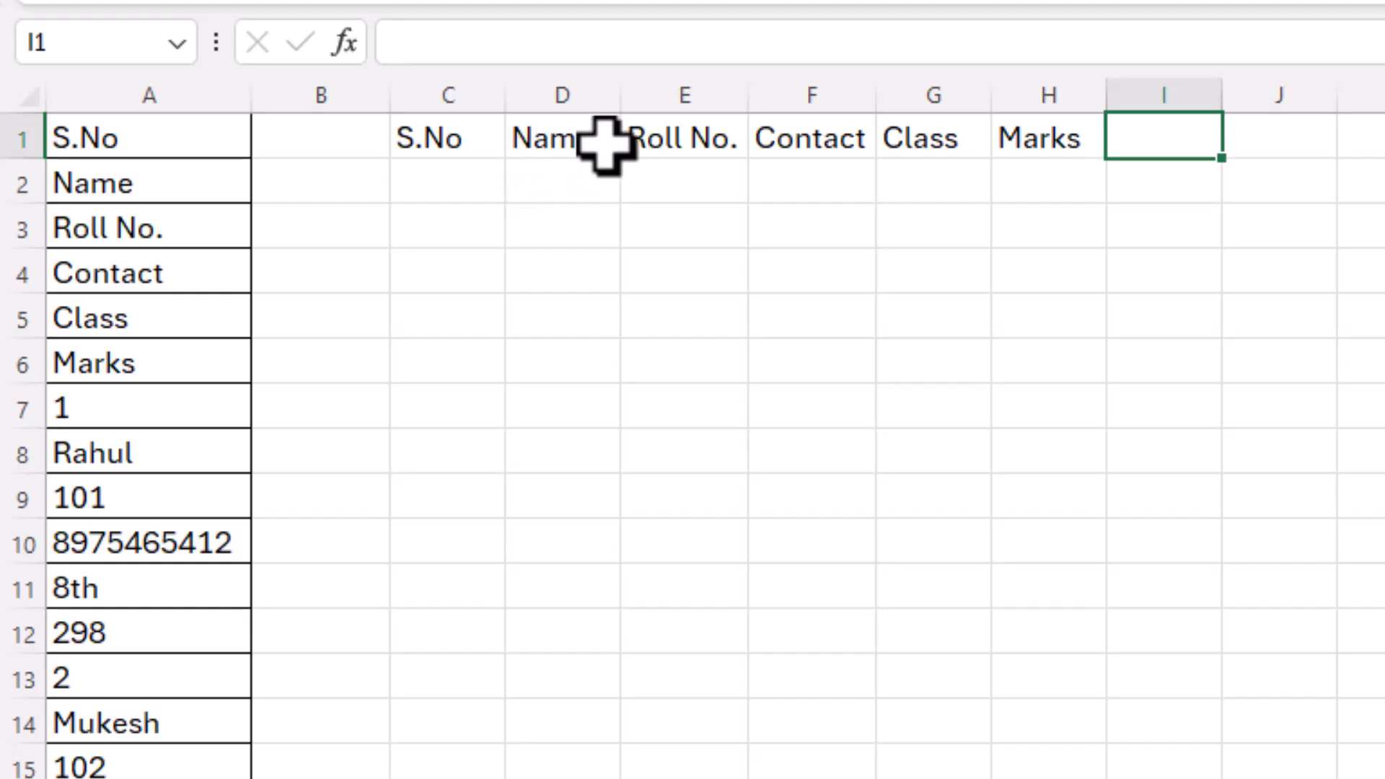
Clear the heading formulas in D1:H1, then inspect the formula behind the S.No heading in C1
{"action": "left_click_drag", "start_coordinate": [562, 138], "coordinate": [1058, 136]}
{"action": "key", "text": "Delete"}
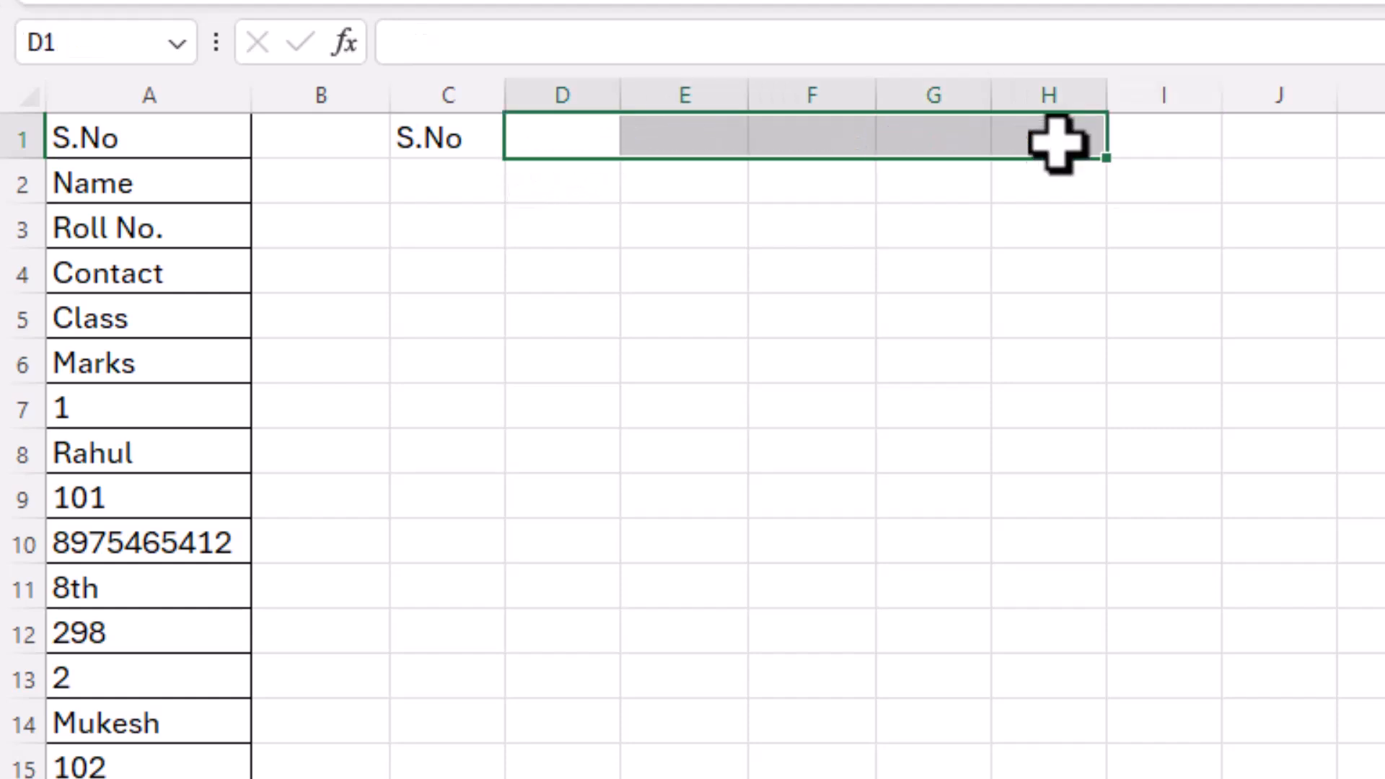
{"action": "left_click", "coordinate": [485, 132]}
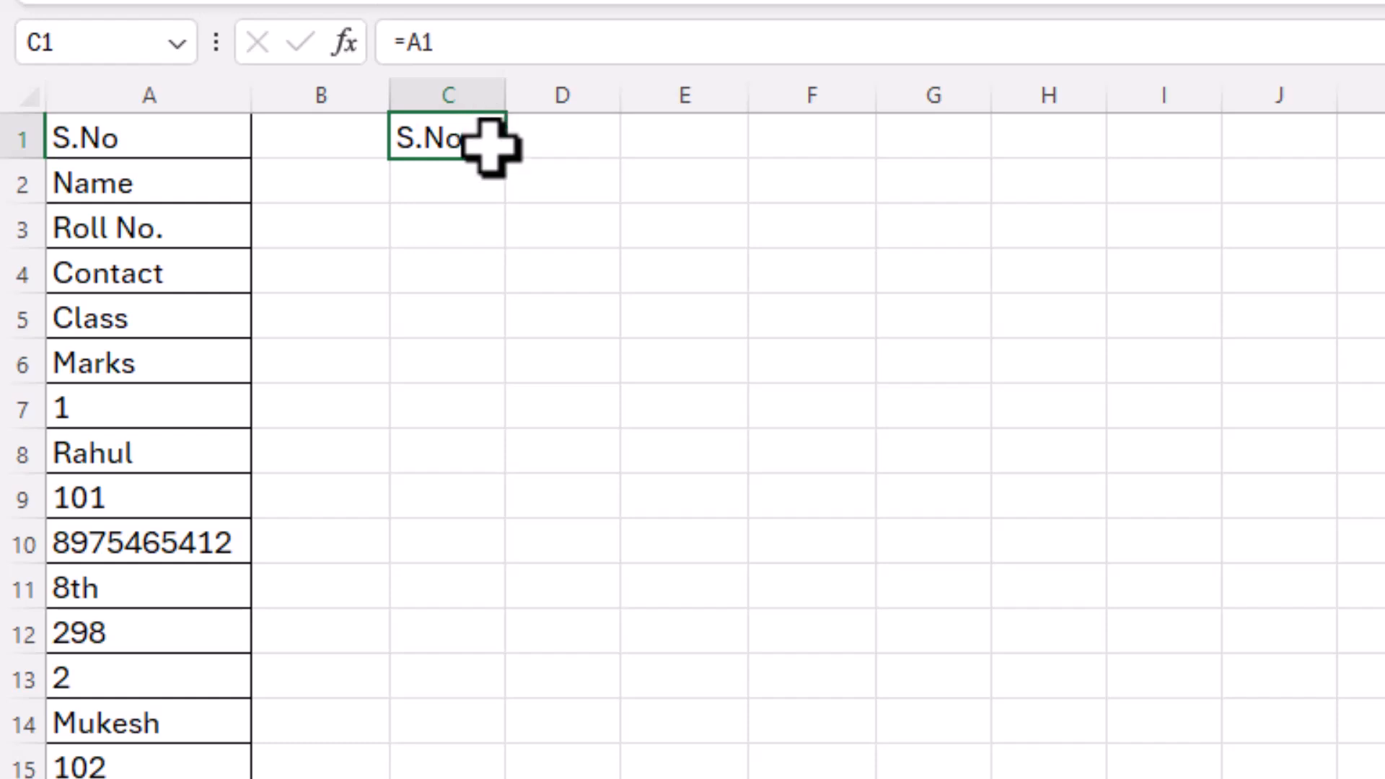
{"action": "key", "text": "F2"}
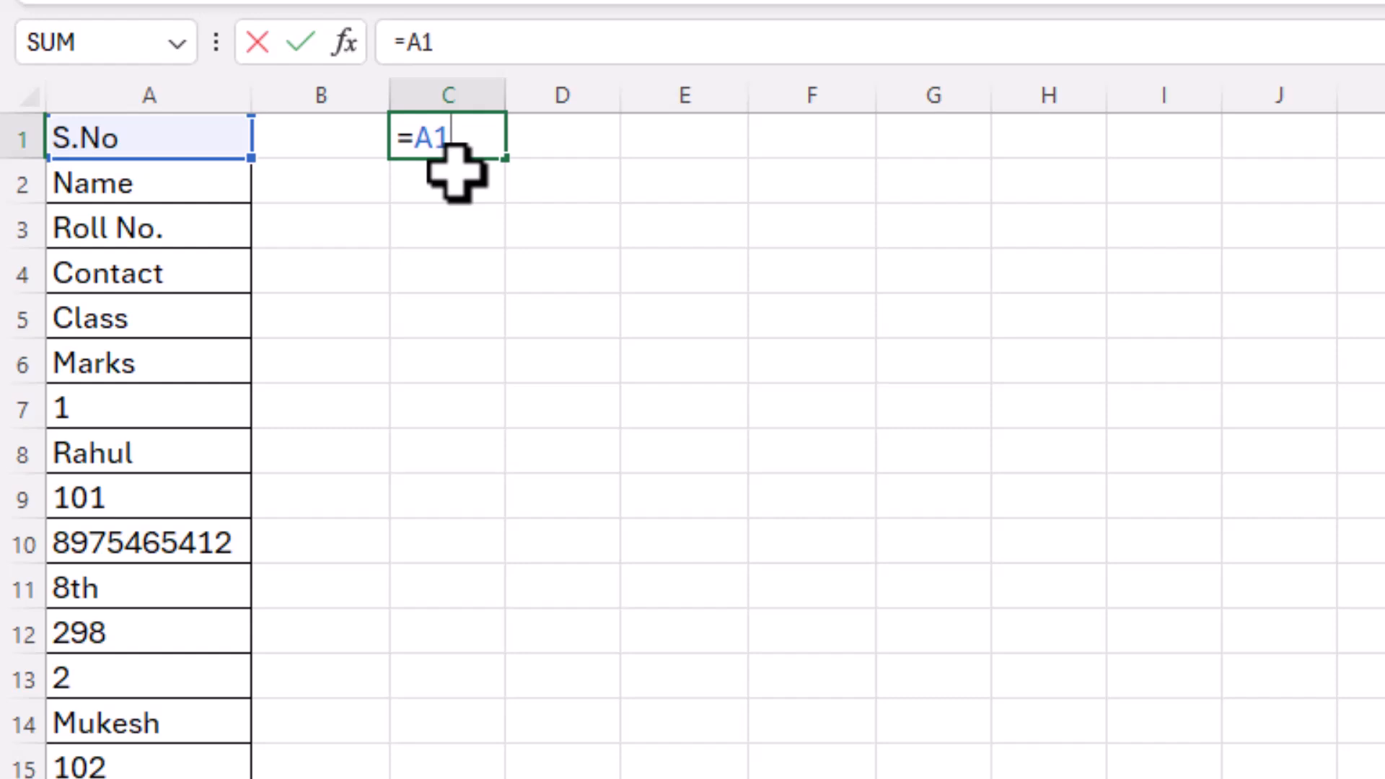
{"action": "key", "text": "ctrl+Return"}
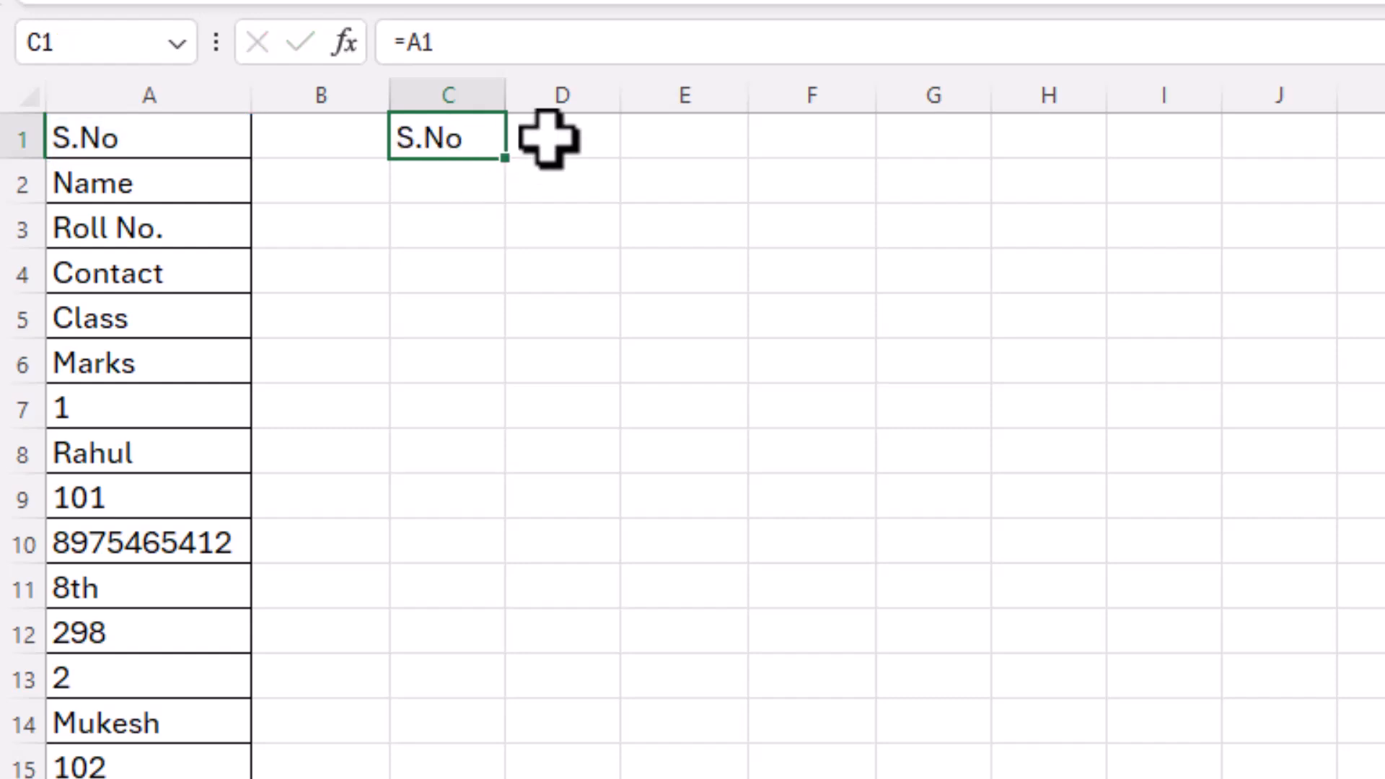
Reference the Name heading again by entering =A2 in D1
{"action": "left_click", "coordinate": [545, 136]}
{"action": "key", "text": "F2"}
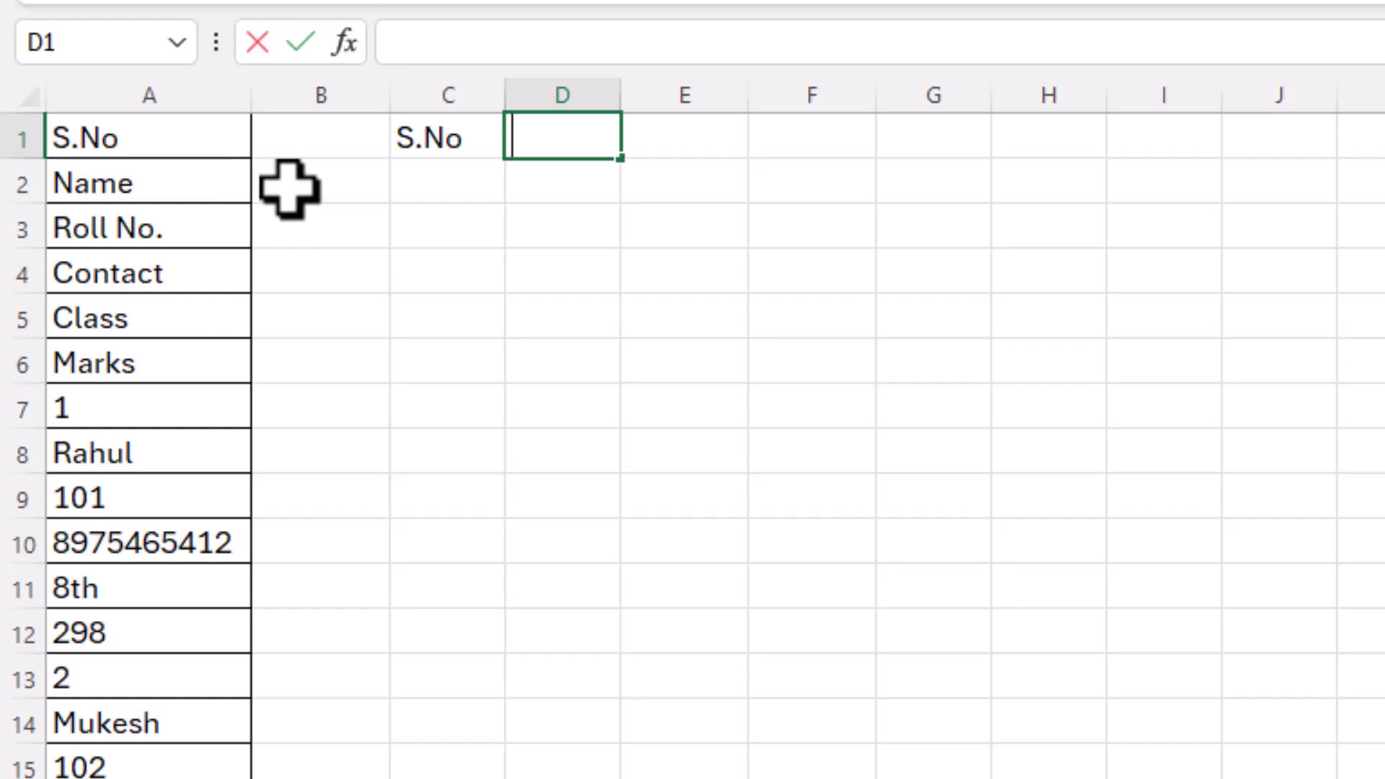
{"action": "type", "text": "="}
{"action": "left_click", "coordinate": [169, 179]}
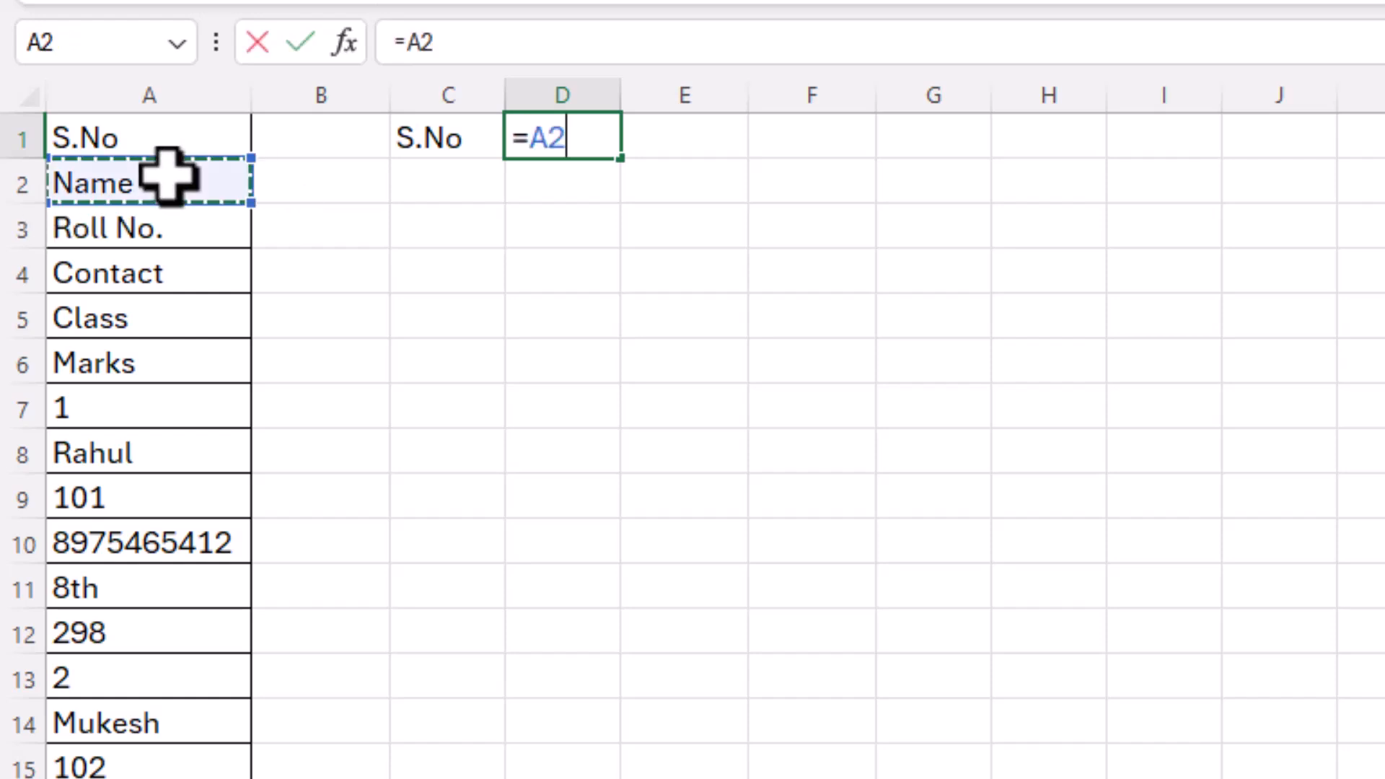
{"action": "key", "text": "Return"}
Inspect the cell reference in D1, then clear both heading formulas from C1:D1
{"action": "left_click", "coordinate": [518, 139]}
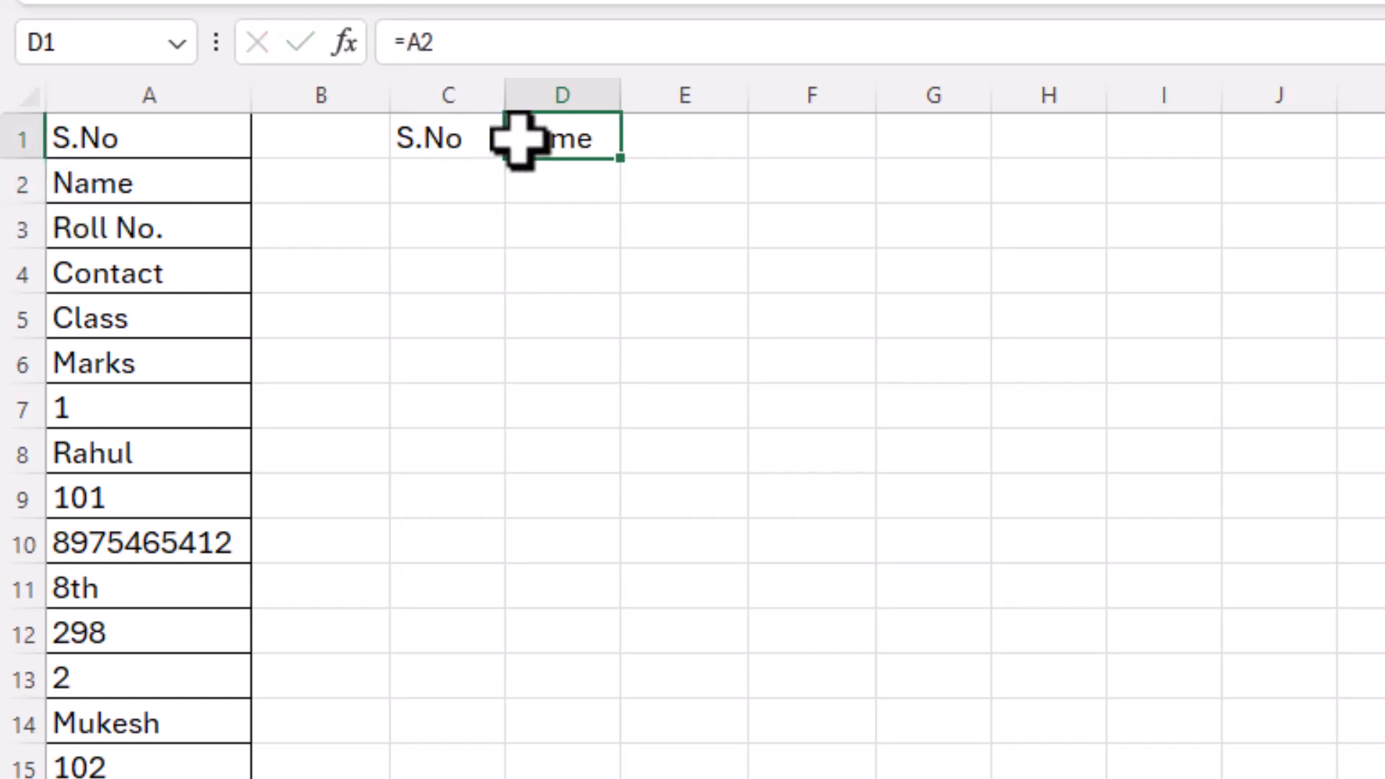
{"action": "key", "text": "F2"}
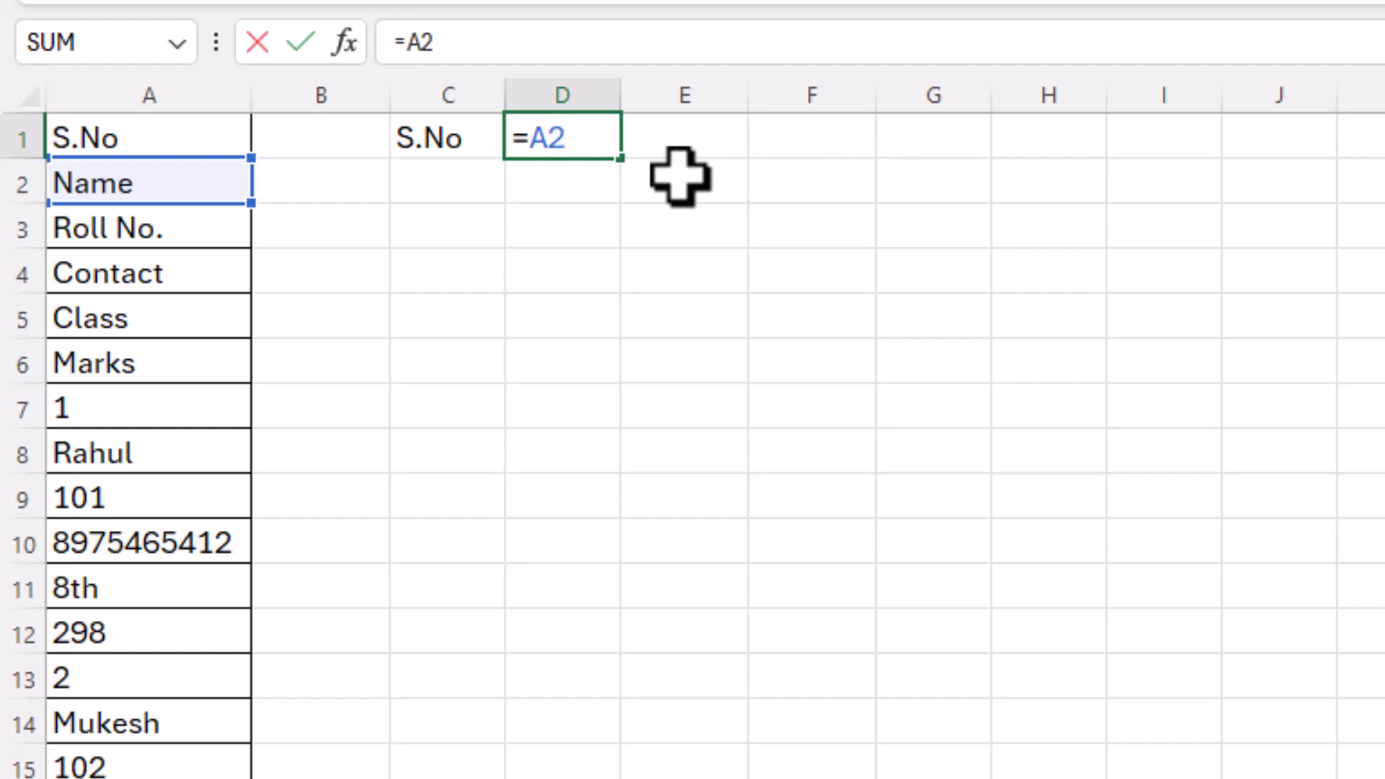
{"action": "key", "text": "Escape"}
{"action": "left_click_drag", "start_coordinate": [449, 145], "coordinate": [554, 139]}
{"action": "key", "text": "Delete"}
Try entering a1 as plain text in C1 and filling the series across to G1, then undo the fill
{"action": "left_click", "coordinate": [457, 137]}
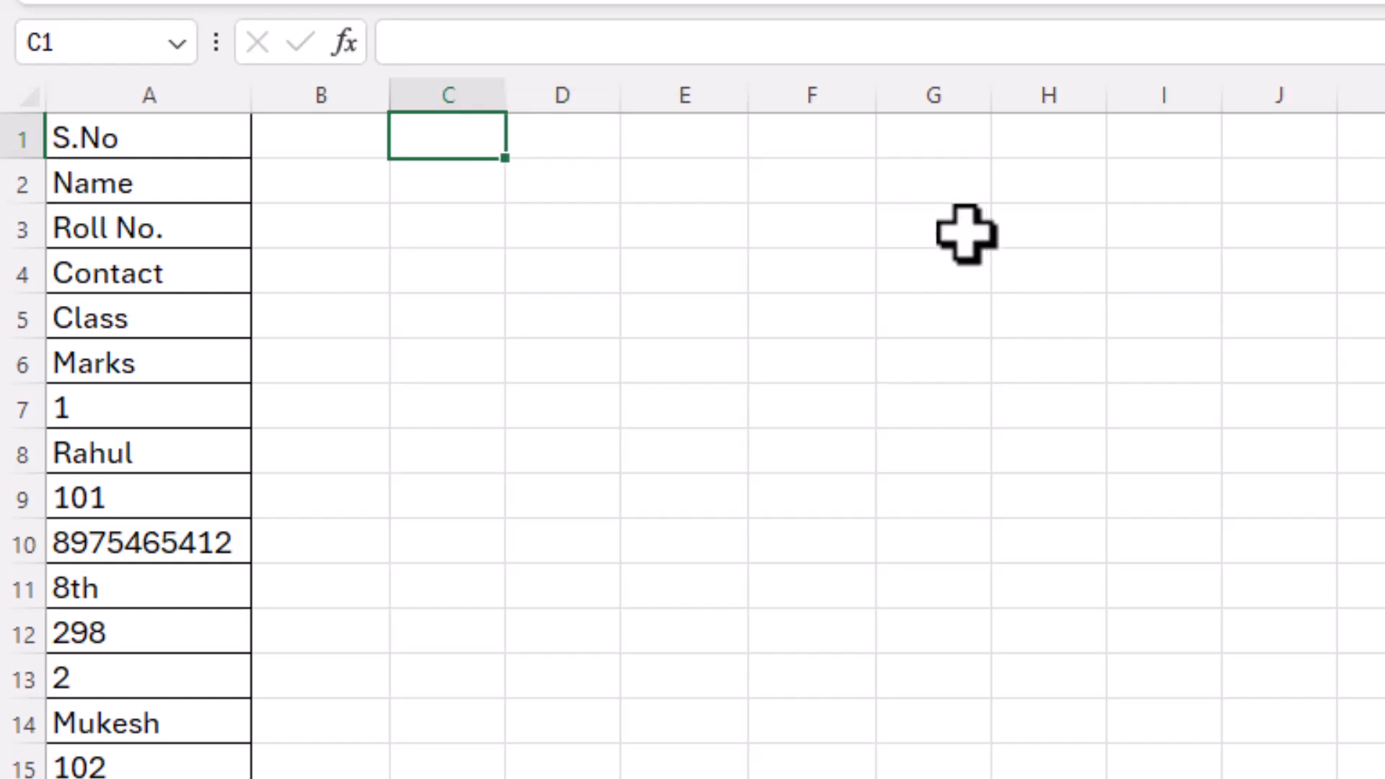
{"action": "type", "text": "a1"}
{"action": "key", "text": "Tab"}
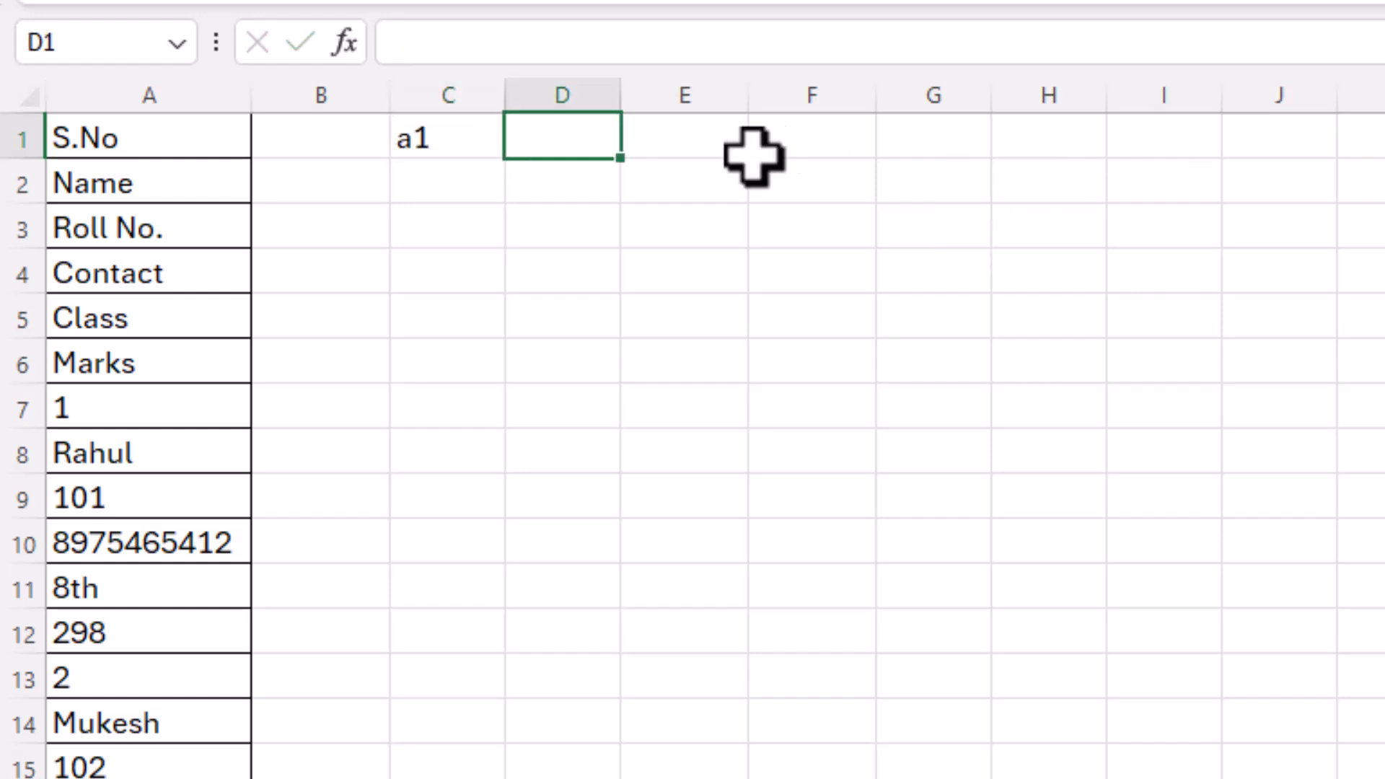
{"action": "left_click", "coordinate": [426, 142]}
{"action": "left_click_drag", "start_coordinate": [504, 158], "coordinate": [969, 170]}
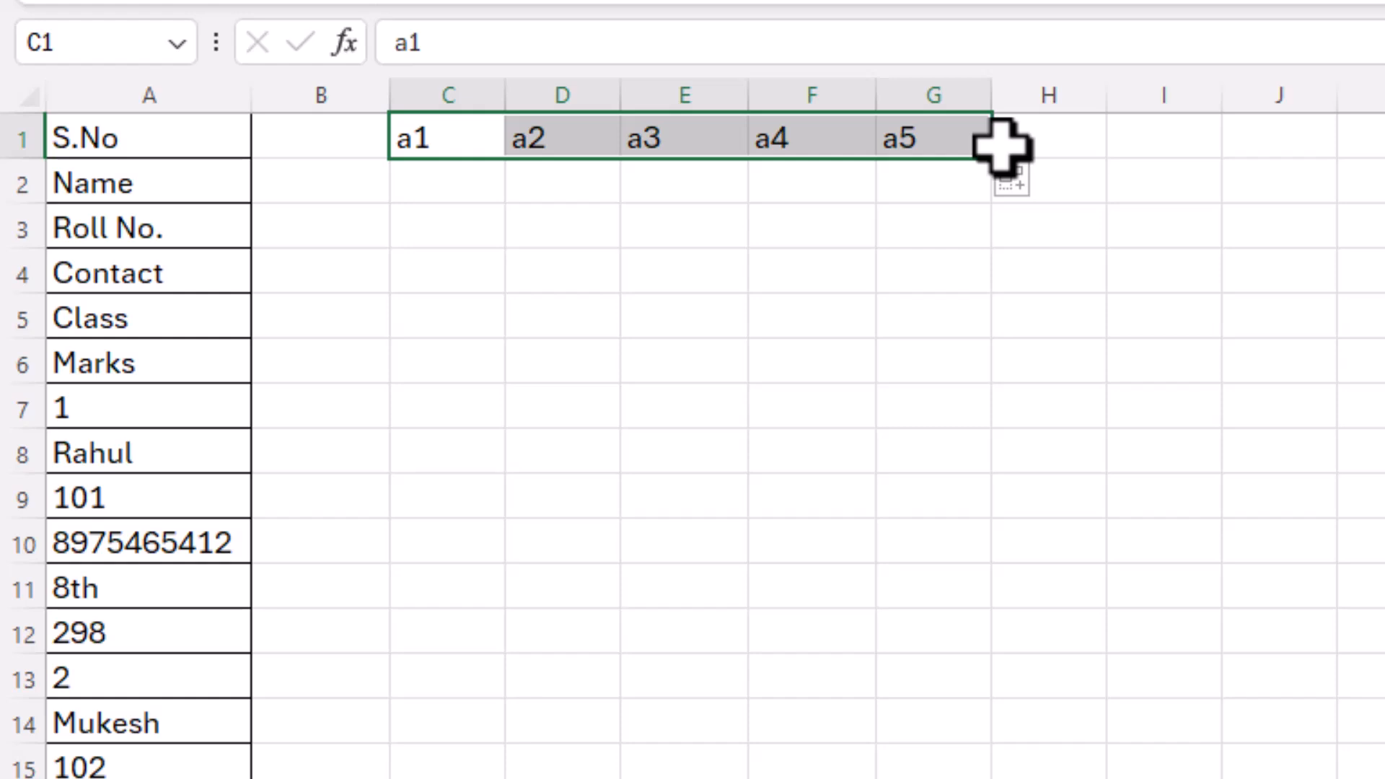
{"action": "key", "text": "ctrl+z"}
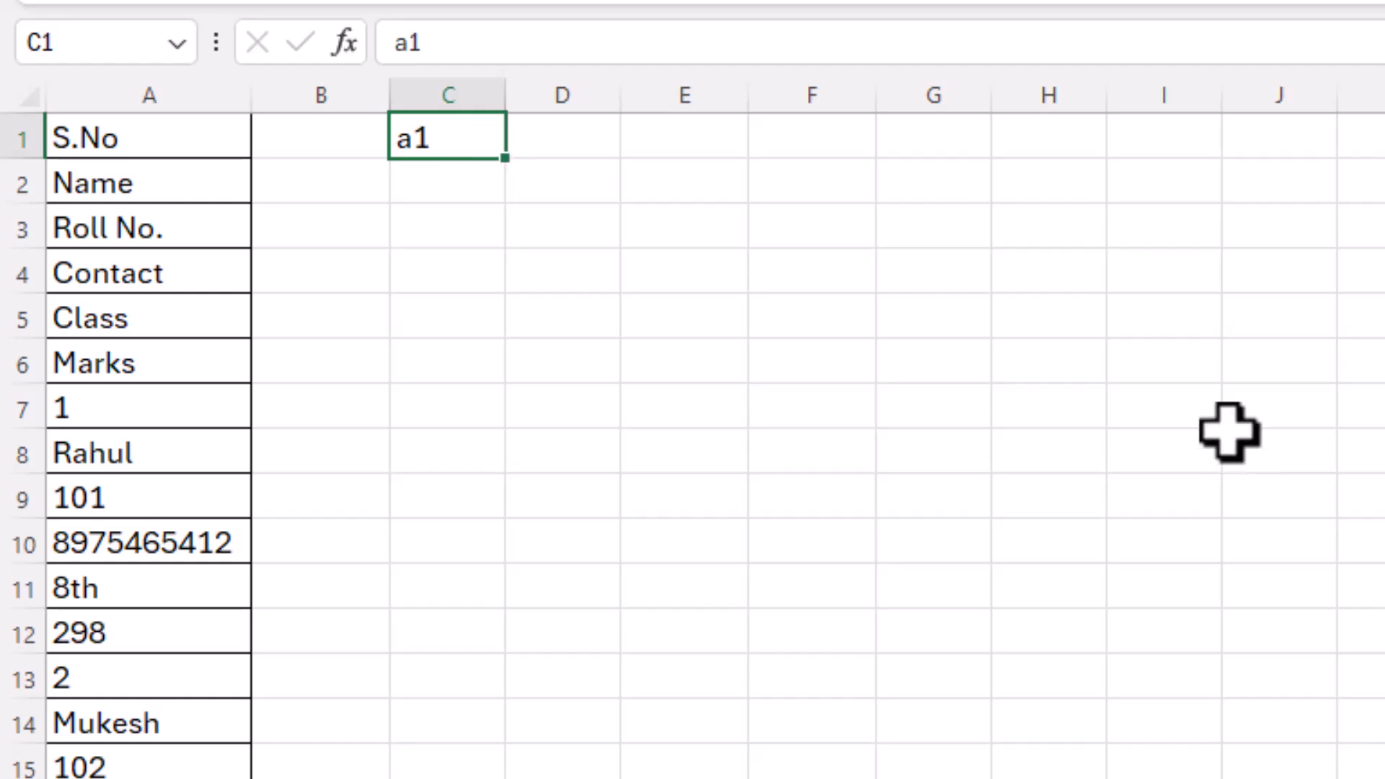
Replace the text in C1 with MA1 and fill the series across to H1
{"action": "type", "text": "MA"}
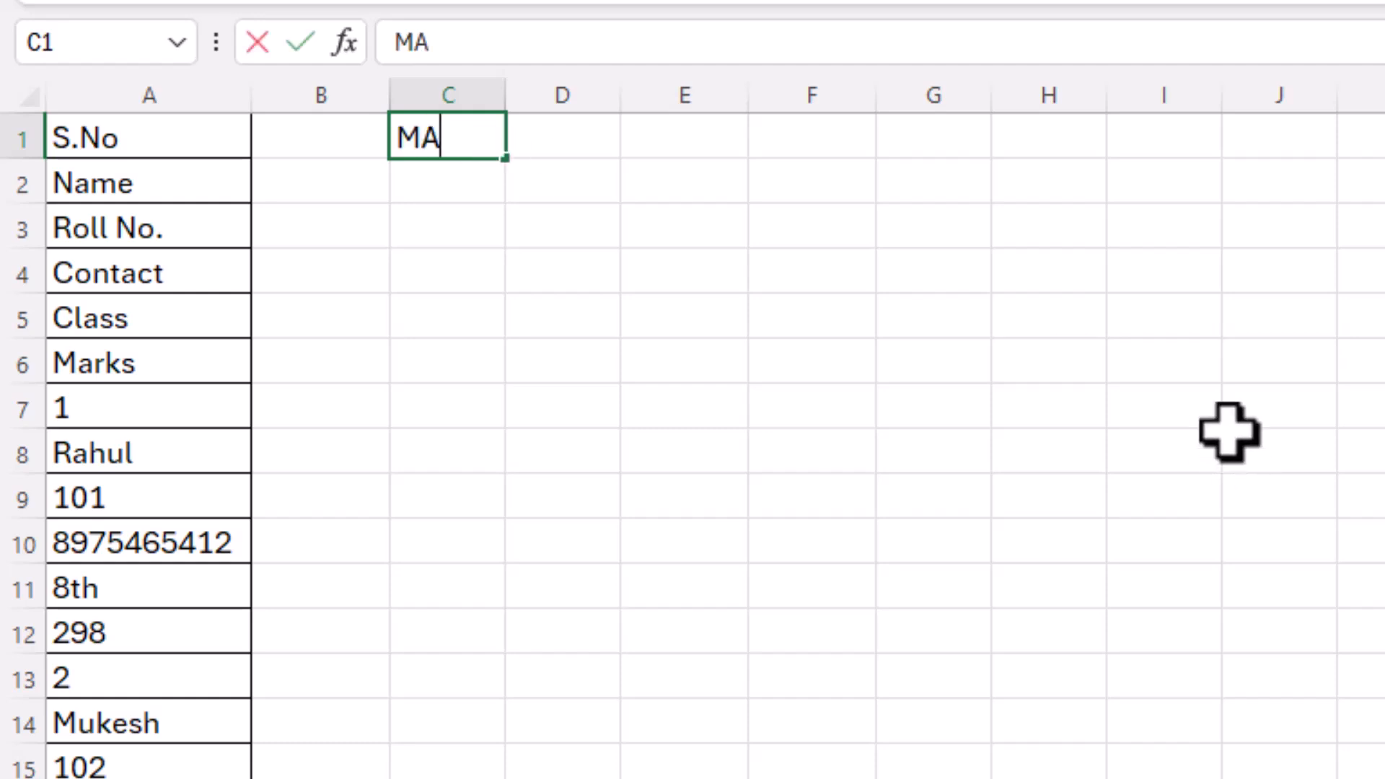
{"action": "type", "text": "1"}
{"action": "key", "text": "Tab"}
{"action": "left_click", "coordinate": [480, 145]}
{"action": "left_click_drag", "start_coordinate": [515, 162], "coordinate": [1082, 169]}
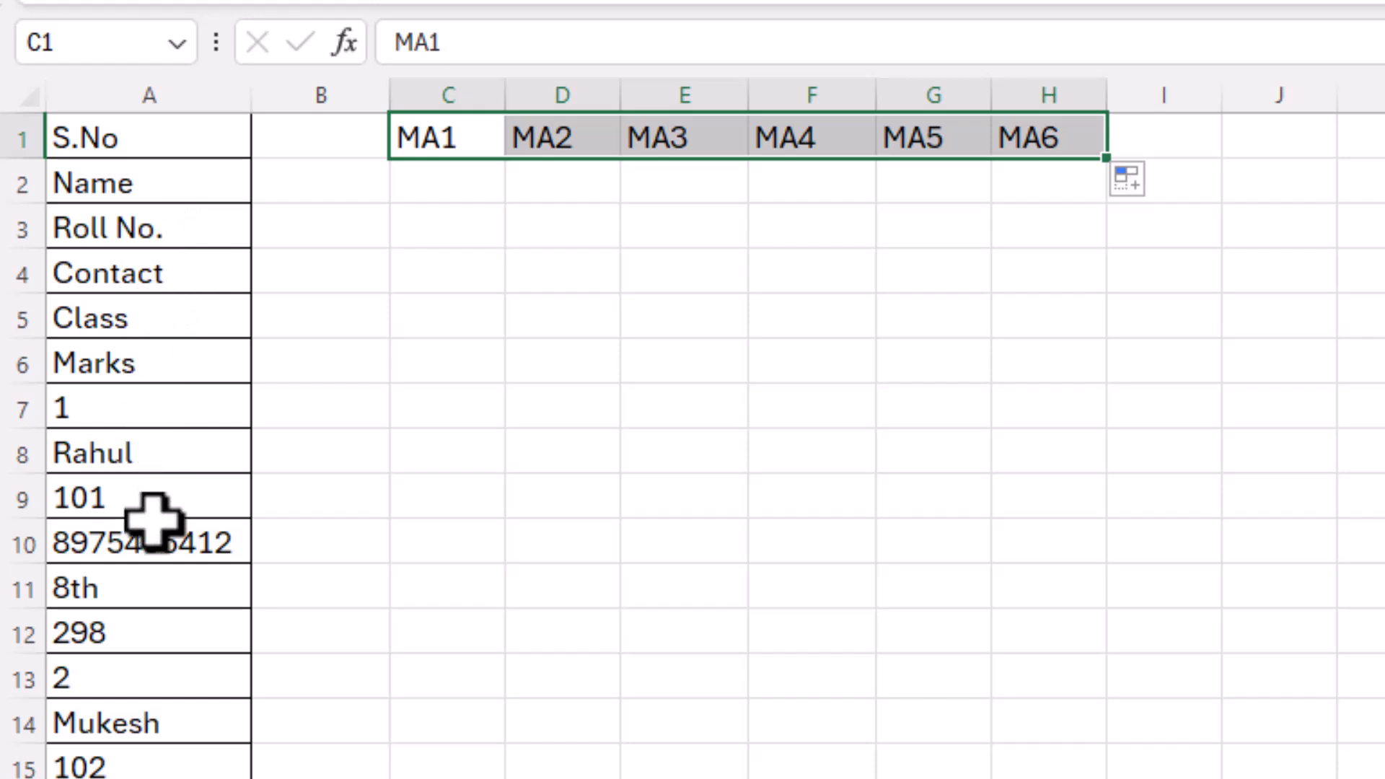
Enter MA7 in C2 and extend the series across to H2, then both rows down to row 11
{"action": "left_click", "coordinate": [456, 191]}
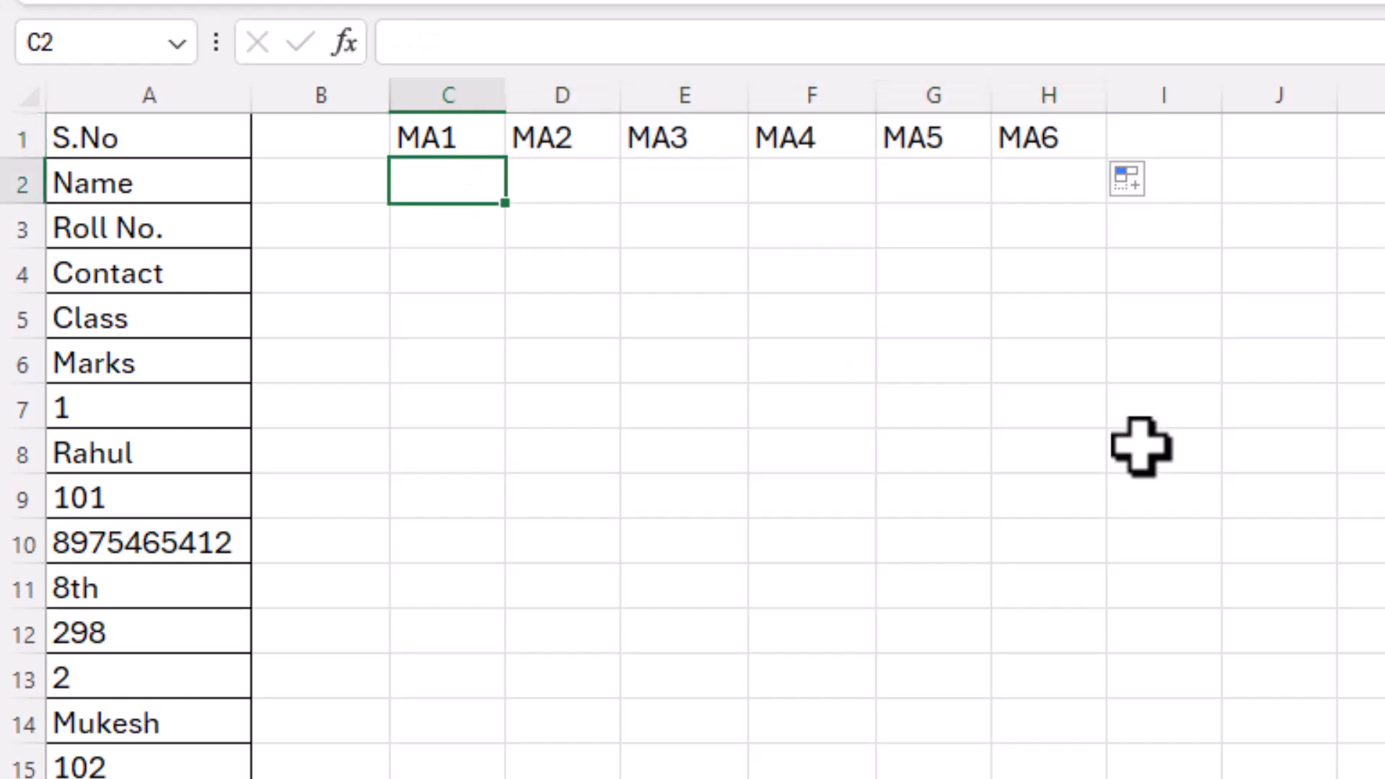
{"action": "type", "text": "MA7"}
{"action": "key", "text": "Tab"}
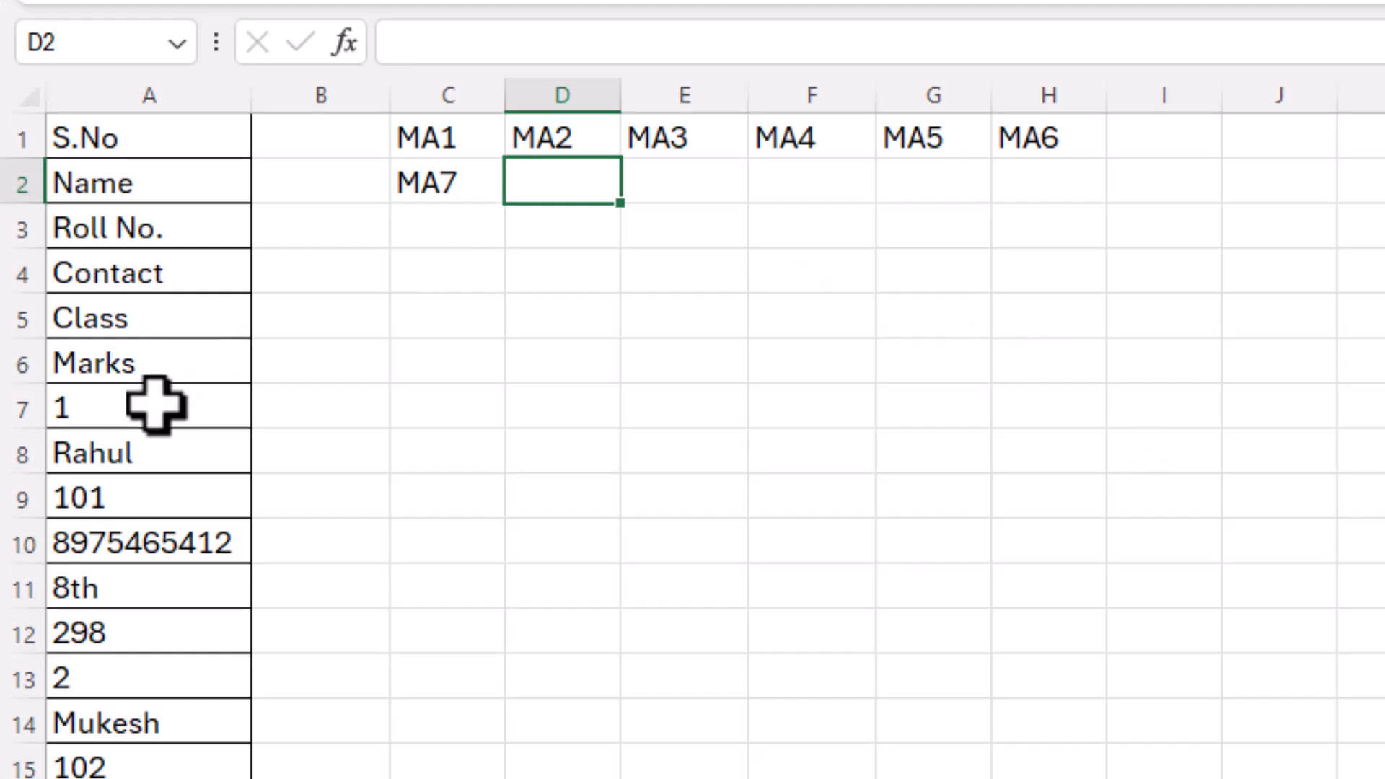
{"action": "left_click", "coordinate": [453, 179]}
{"action": "left_click_drag", "start_coordinate": [509, 213], "coordinate": [1060, 226]}
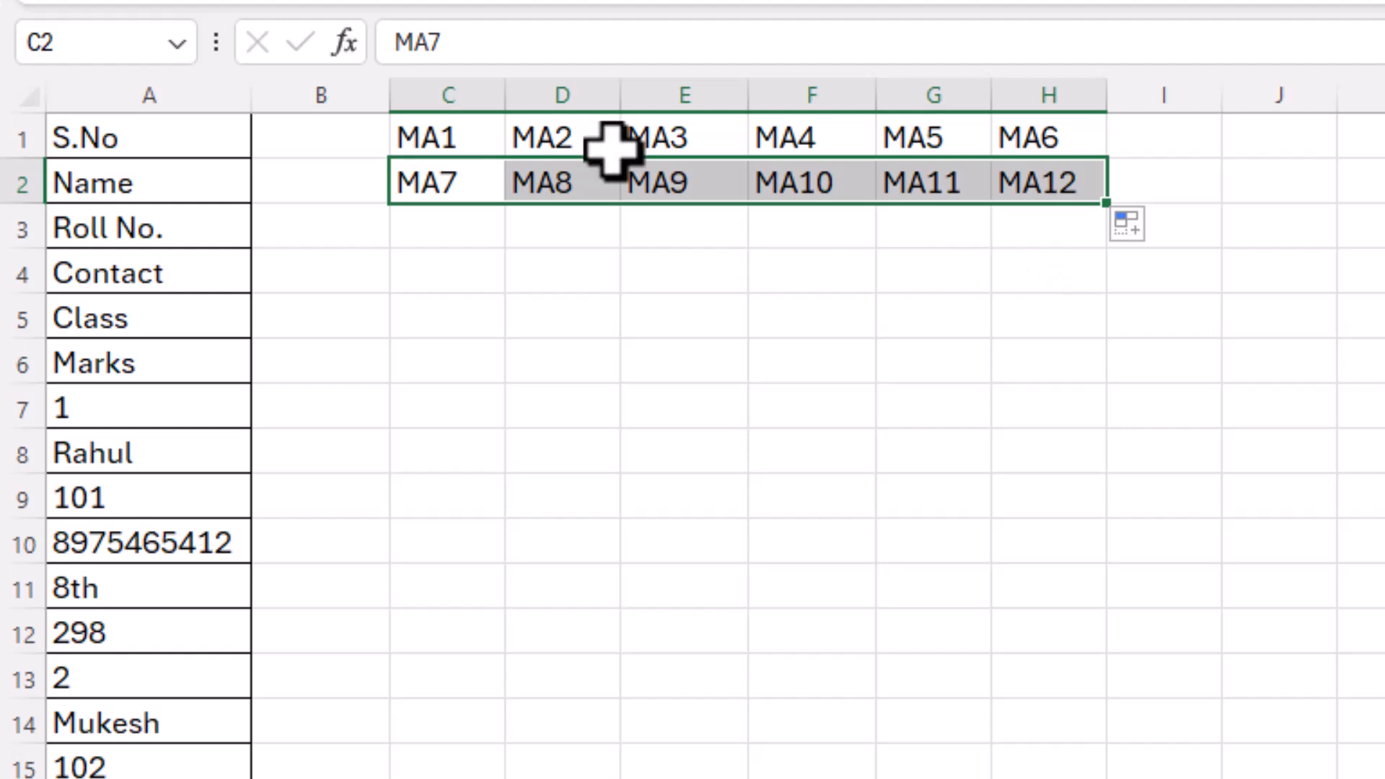
{"action": "left_click_drag", "start_coordinate": [472, 134], "coordinate": [1086, 594]}
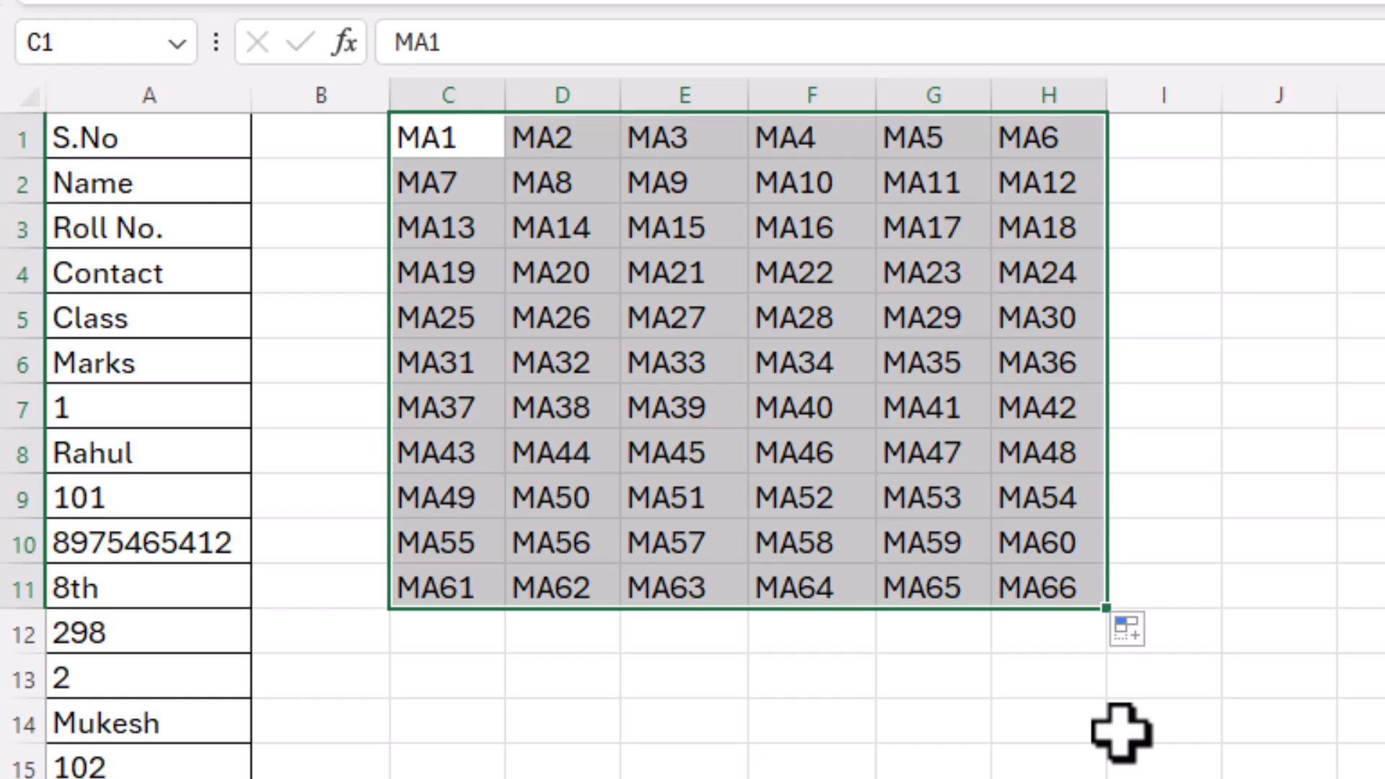
Convert the text in C1:H11 into cell references by replacing every M with =
{"action": "key", "text": "ctrl+h"}
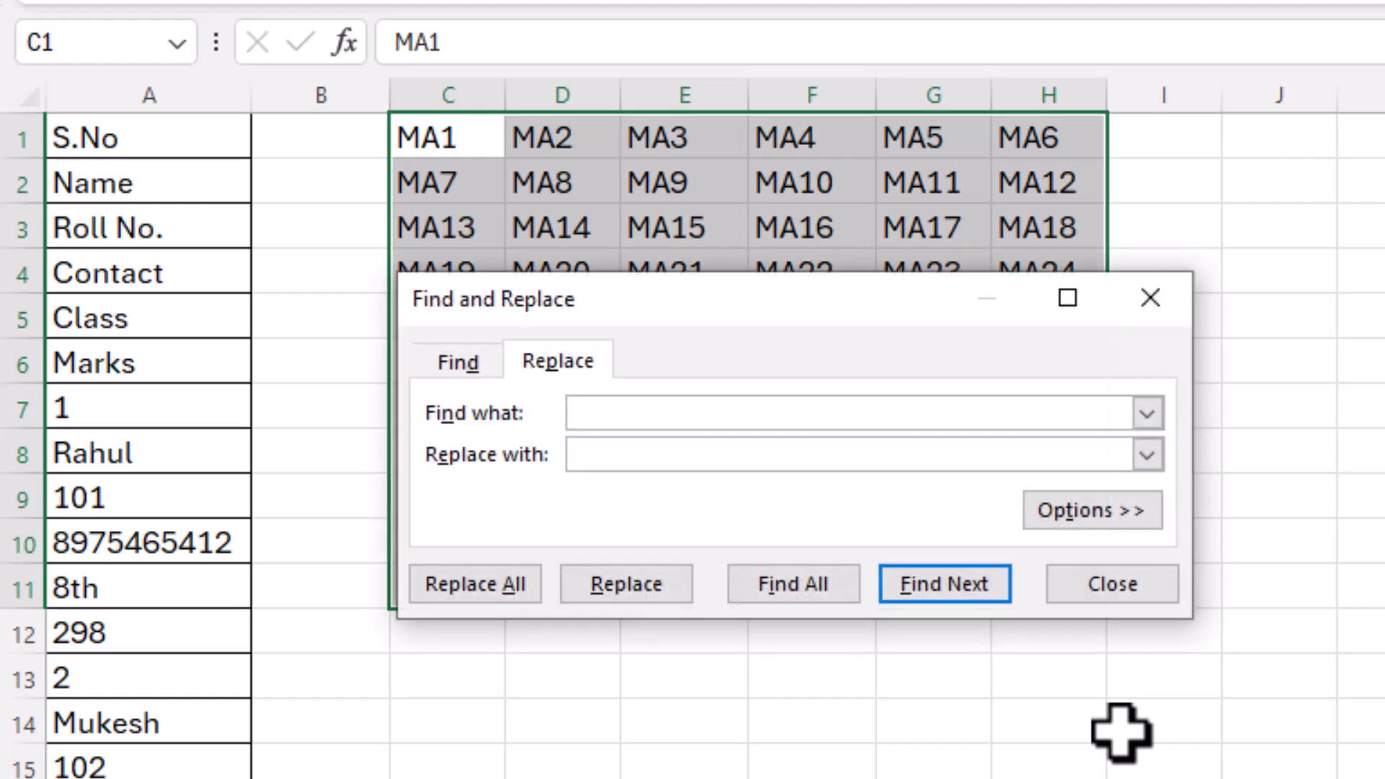
{"action": "left_click_drag", "start_coordinate": [767, 318], "coordinate": [1362, 295]}
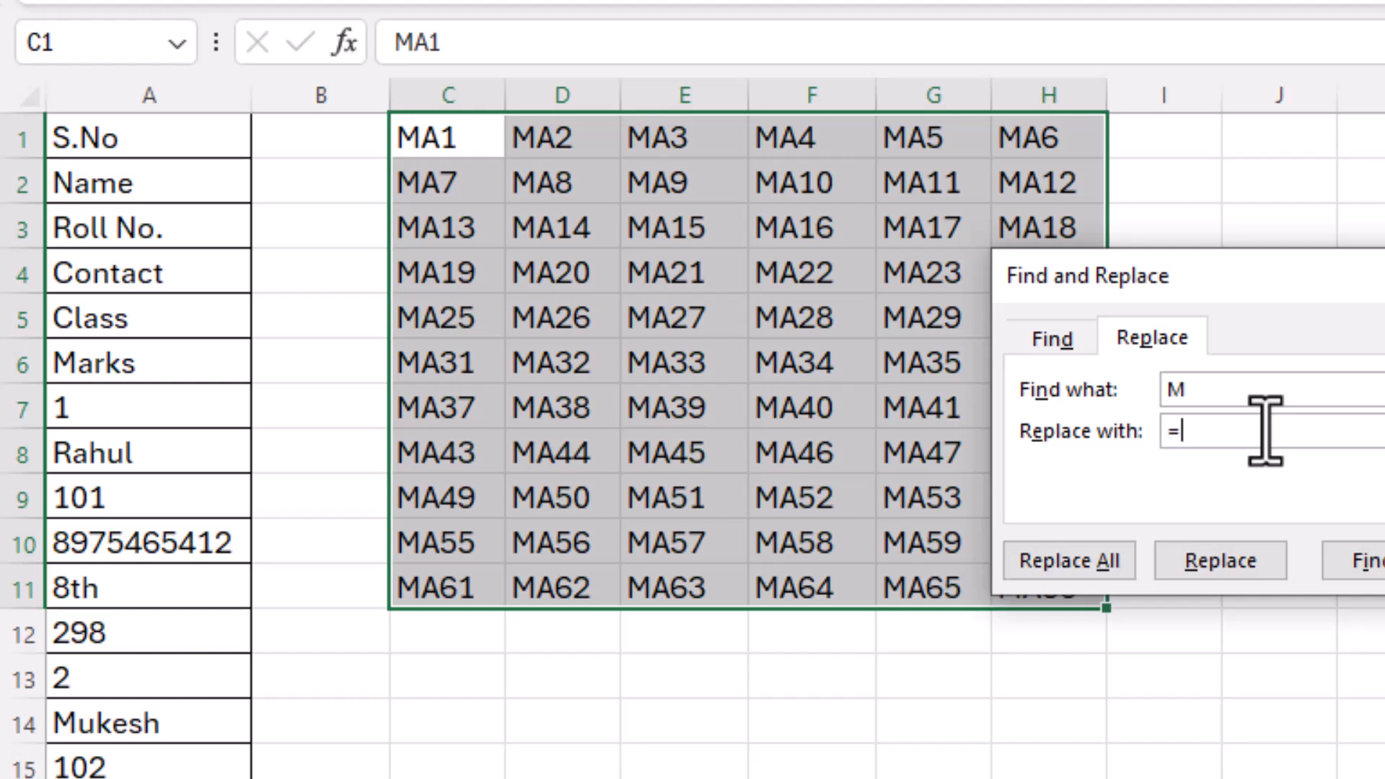
{"action": "left_click", "coordinate": [1060, 562]}
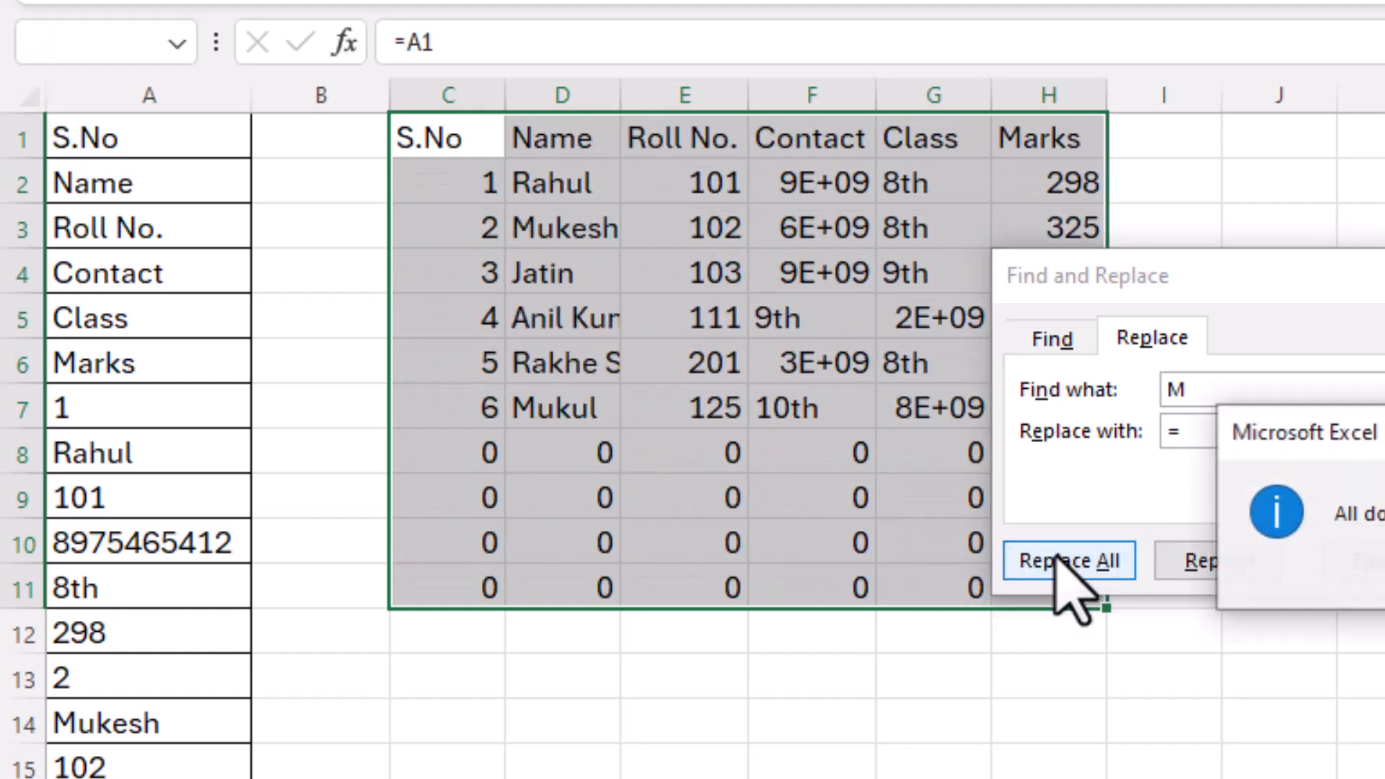
{"action": "key", "text": "Return"}
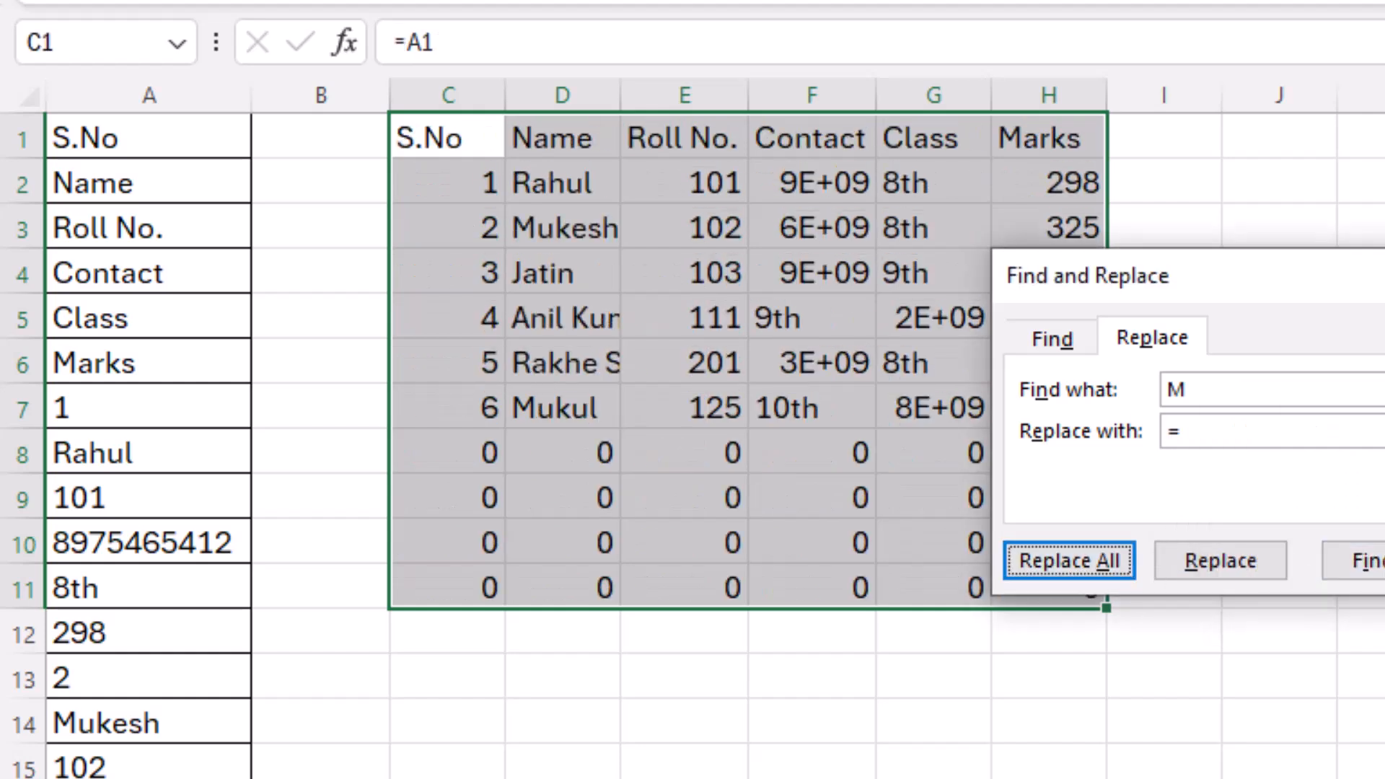
{"action": "key", "text": "Escape"}
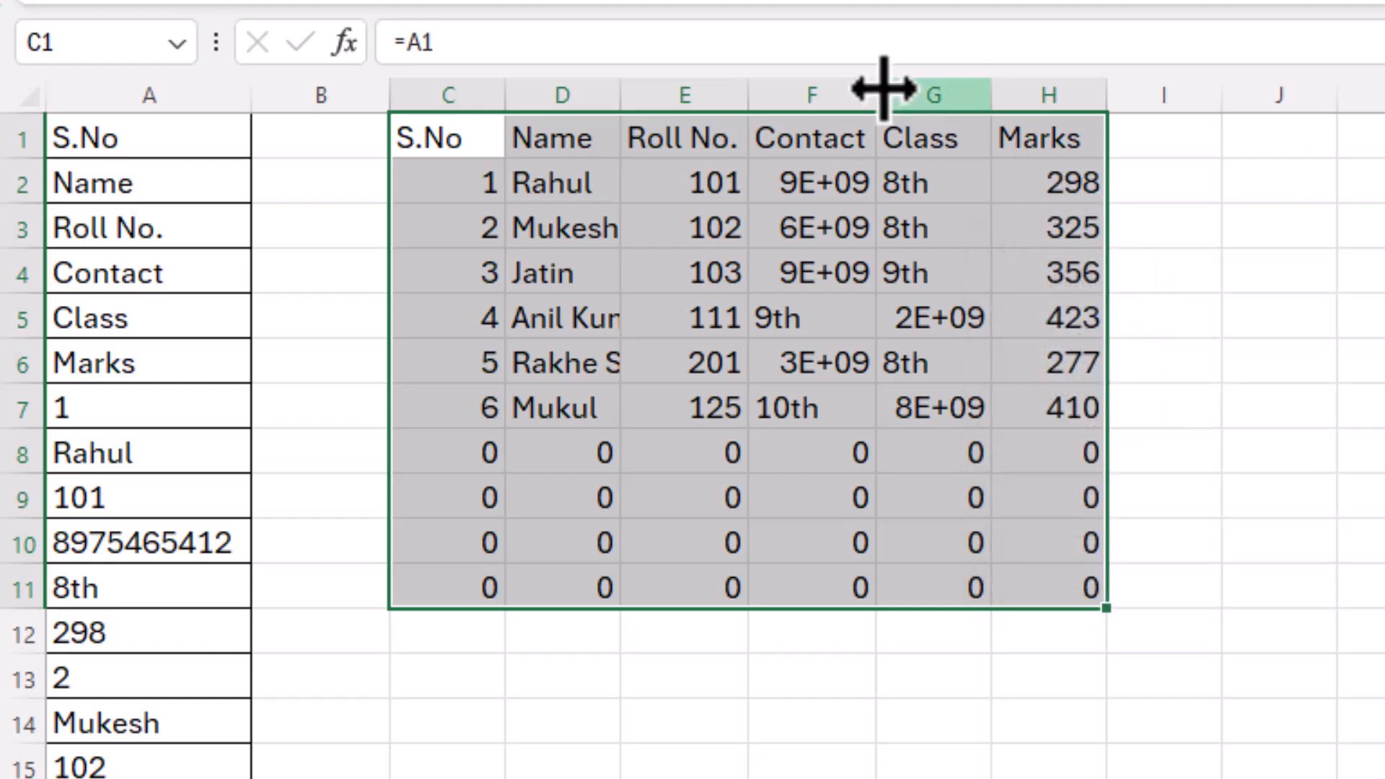
Autofit columns F, G, H and D so the full contacts, marks and student names fit
{"action": "double_click", "coordinate": [877, 90]}
{"action": "double_click", "coordinate": [1061, 96]}
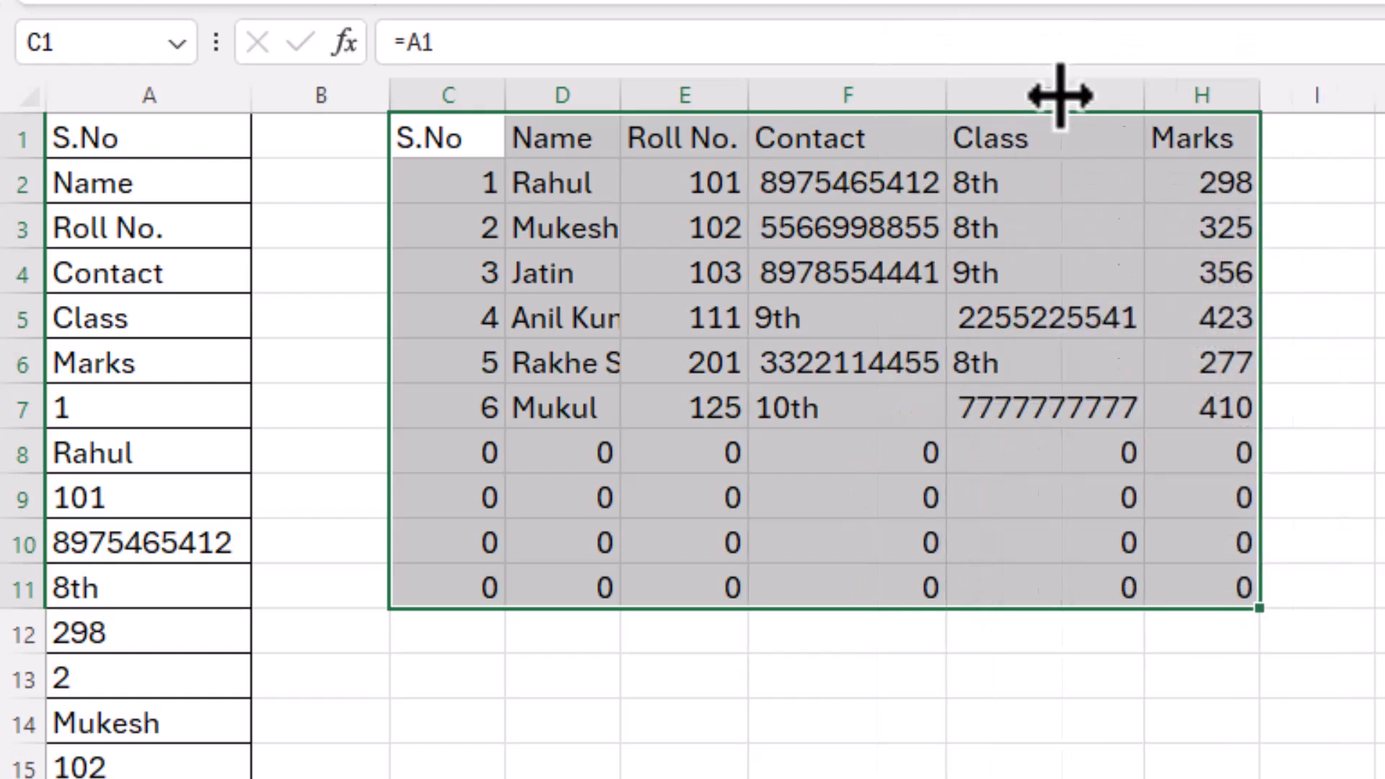
{"action": "double_click", "coordinate": [1257, 95]}
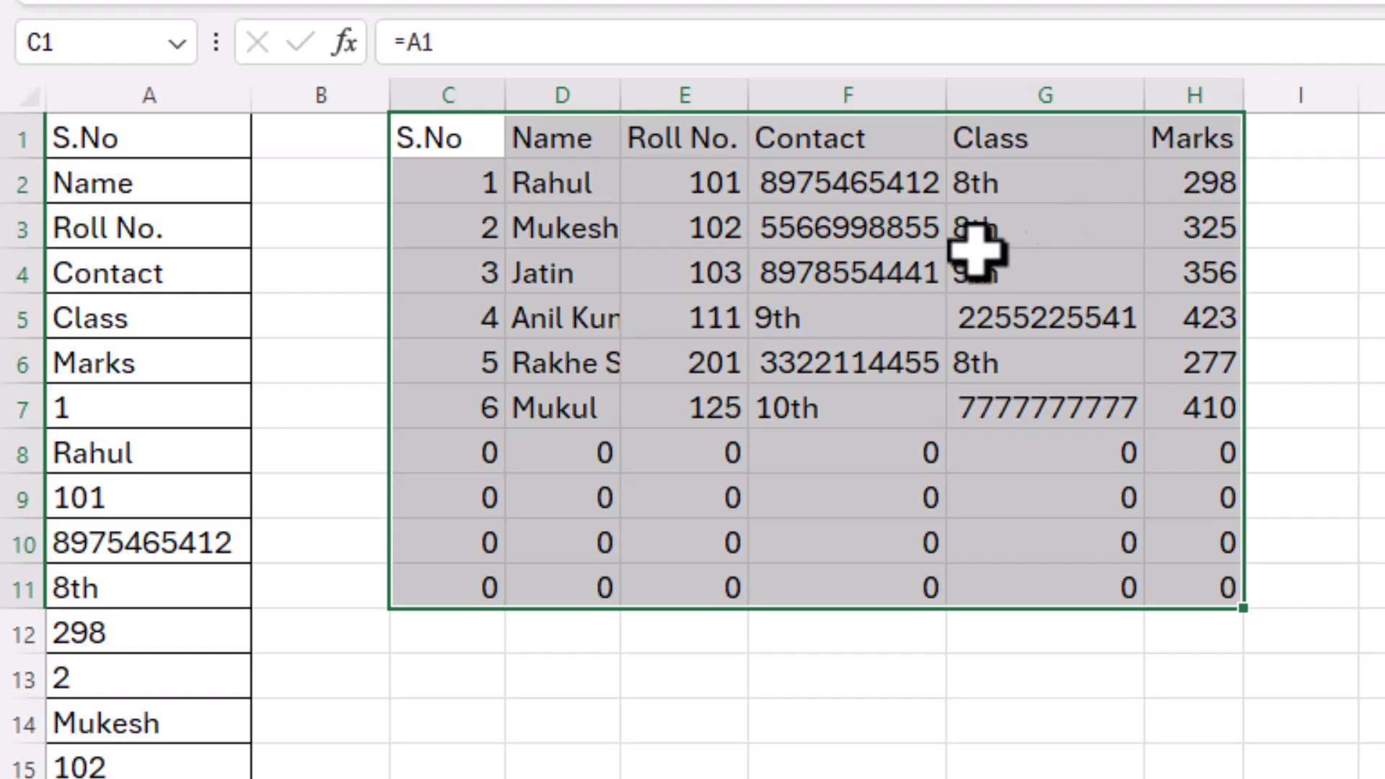
{"action": "double_click", "coordinate": [619, 93]}
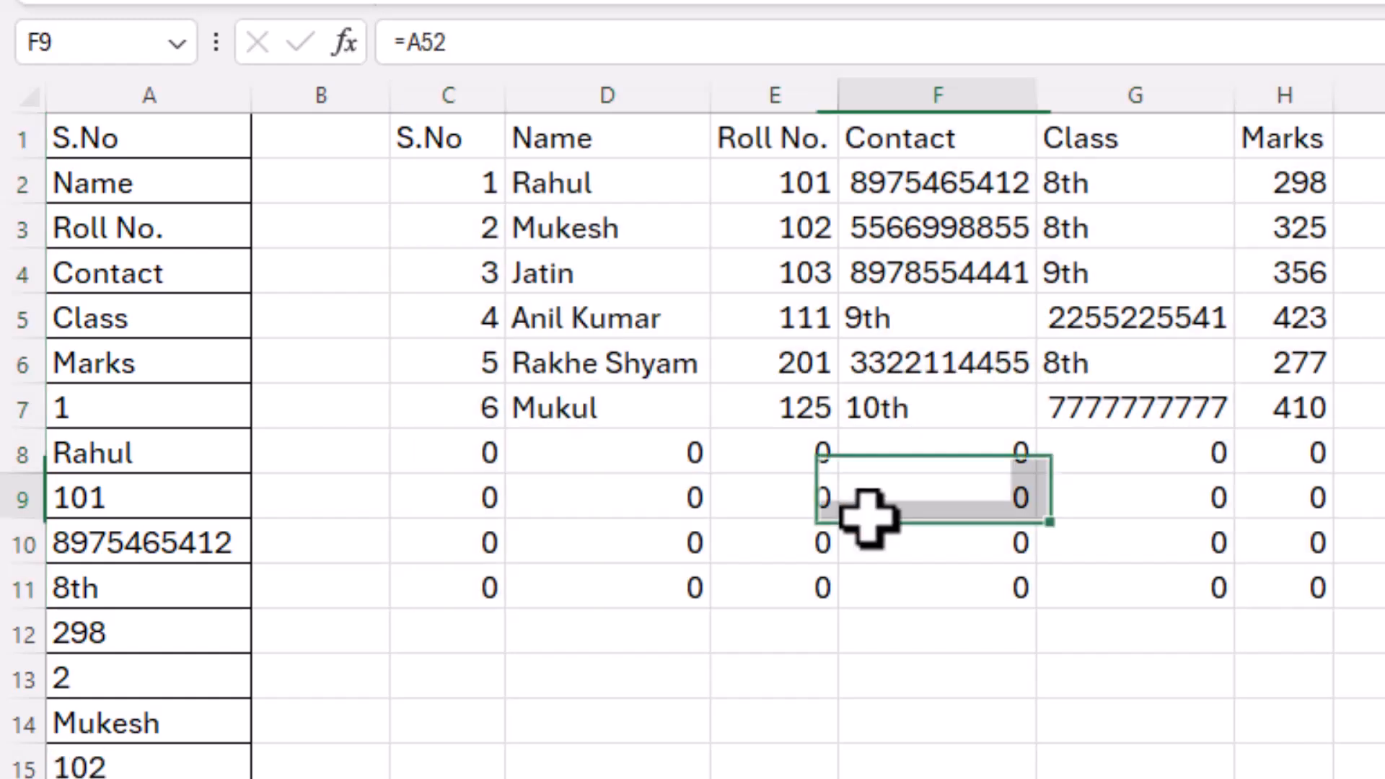
Narrow column C to fit the serial numbers, then highlight the source data in column A and the converted table C1:H11
{"action": "left_click", "coordinate": [870, 508]}
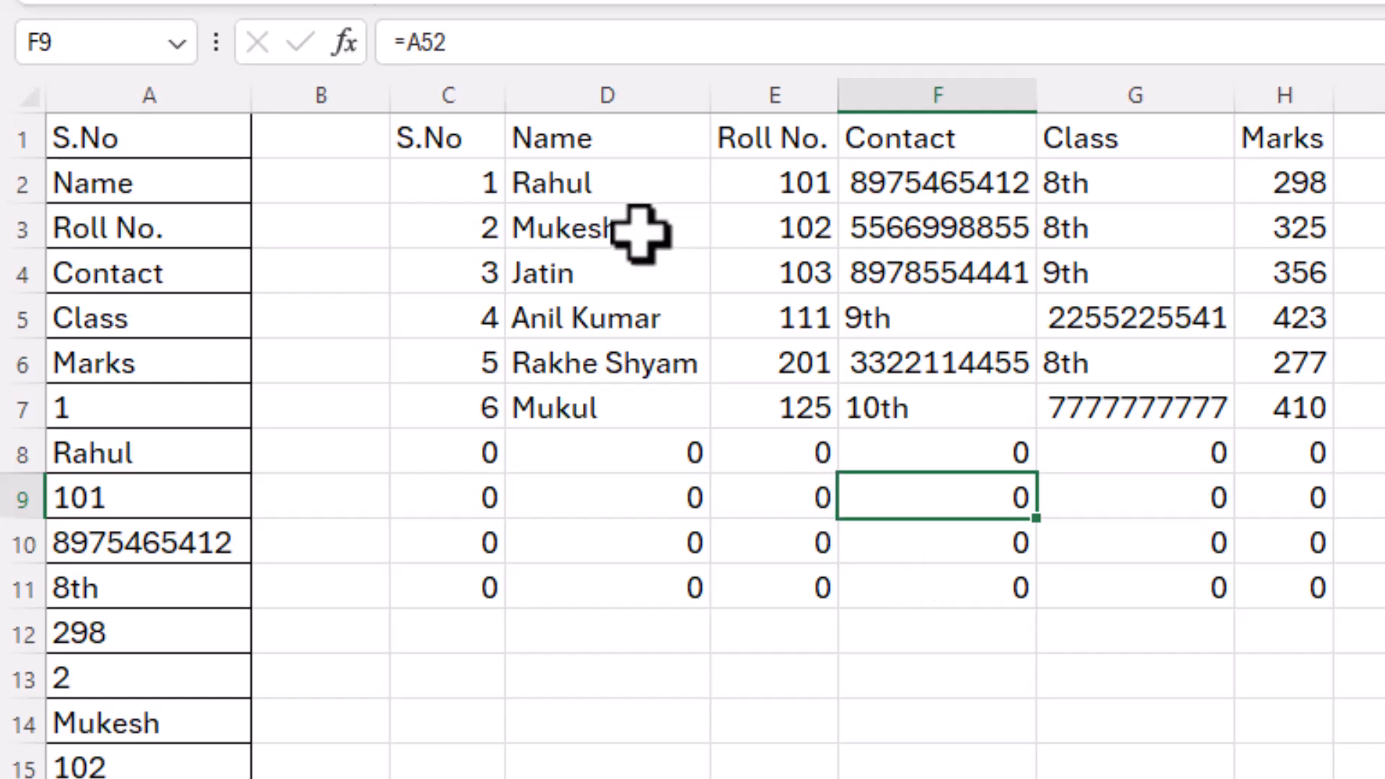
{"action": "left_click_drag", "start_coordinate": [504, 99], "coordinate": [473, 101]}
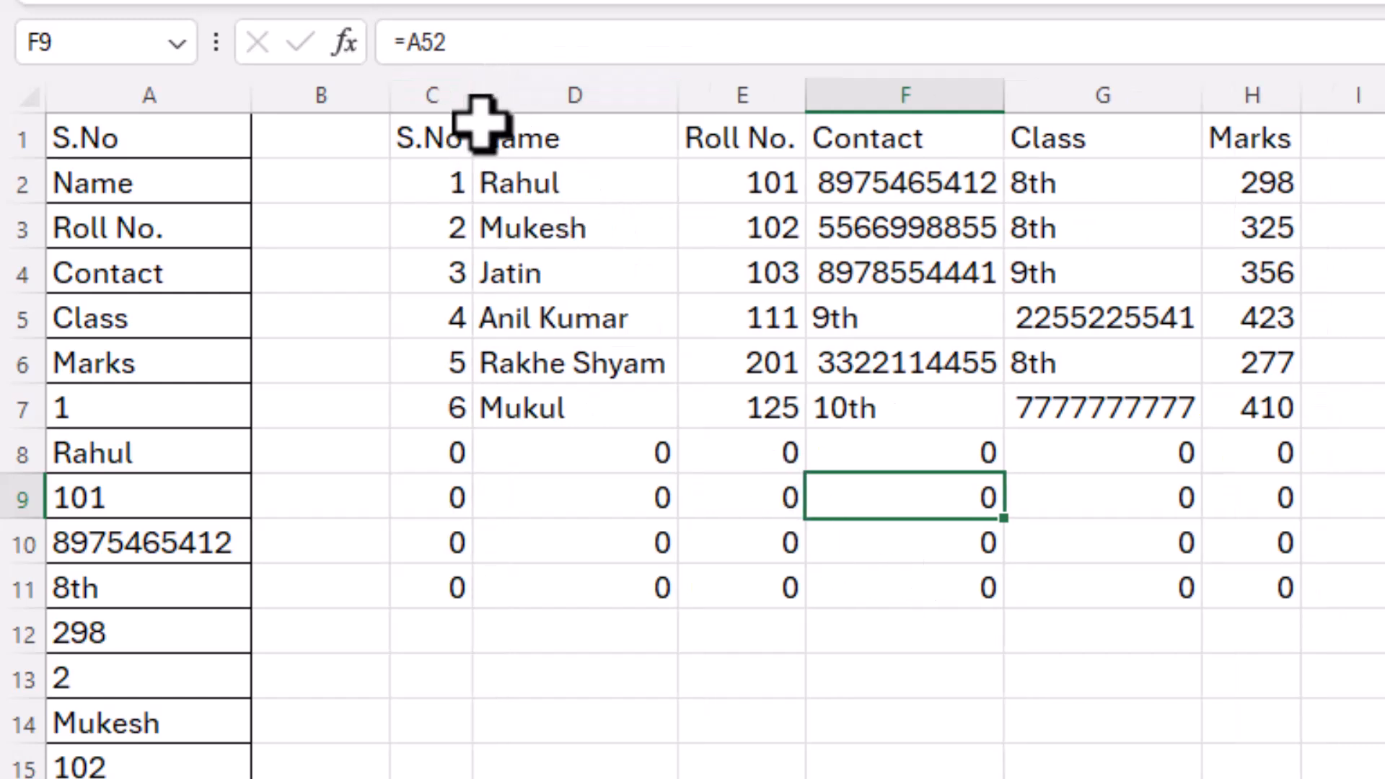
{"action": "left_click_drag", "start_coordinate": [201, 144], "coordinate": [152, 776]}
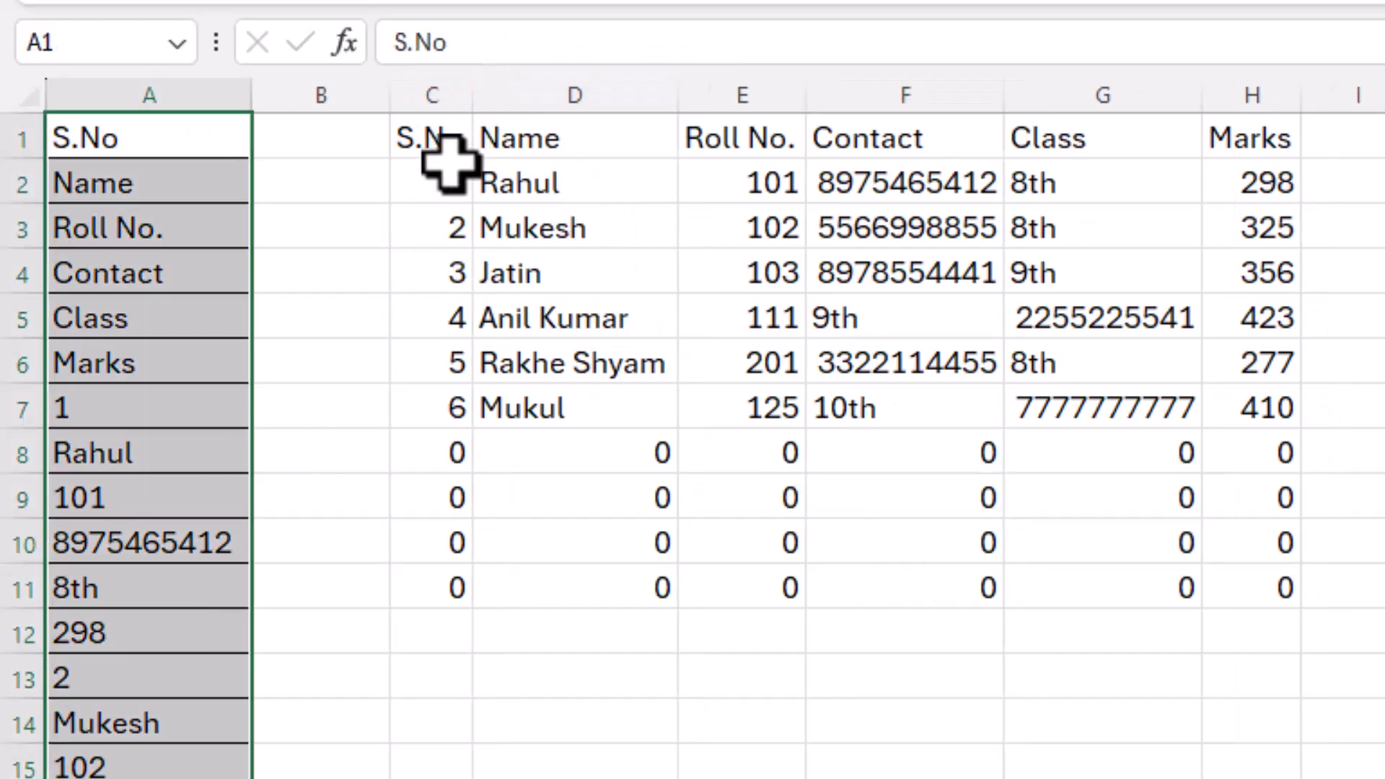
{"action": "left_click_drag", "start_coordinate": [448, 145], "coordinate": [1295, 606]}
{"action": "left_click", "coordinate": [1379, 539]}
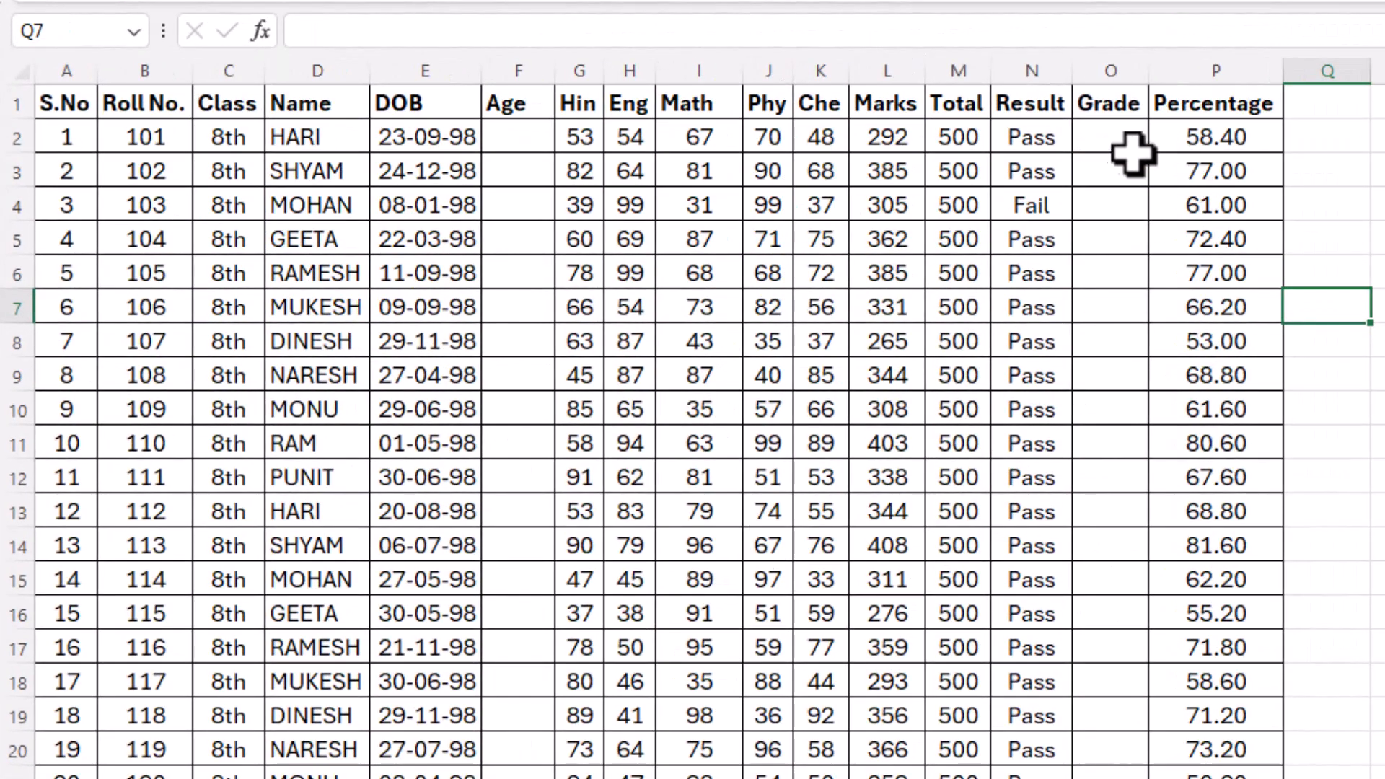
Review the grading scale in S1:T7, checking which grade belongs to each marks threshold
{"action": "left_click", "coordinate": [1118, 145]}
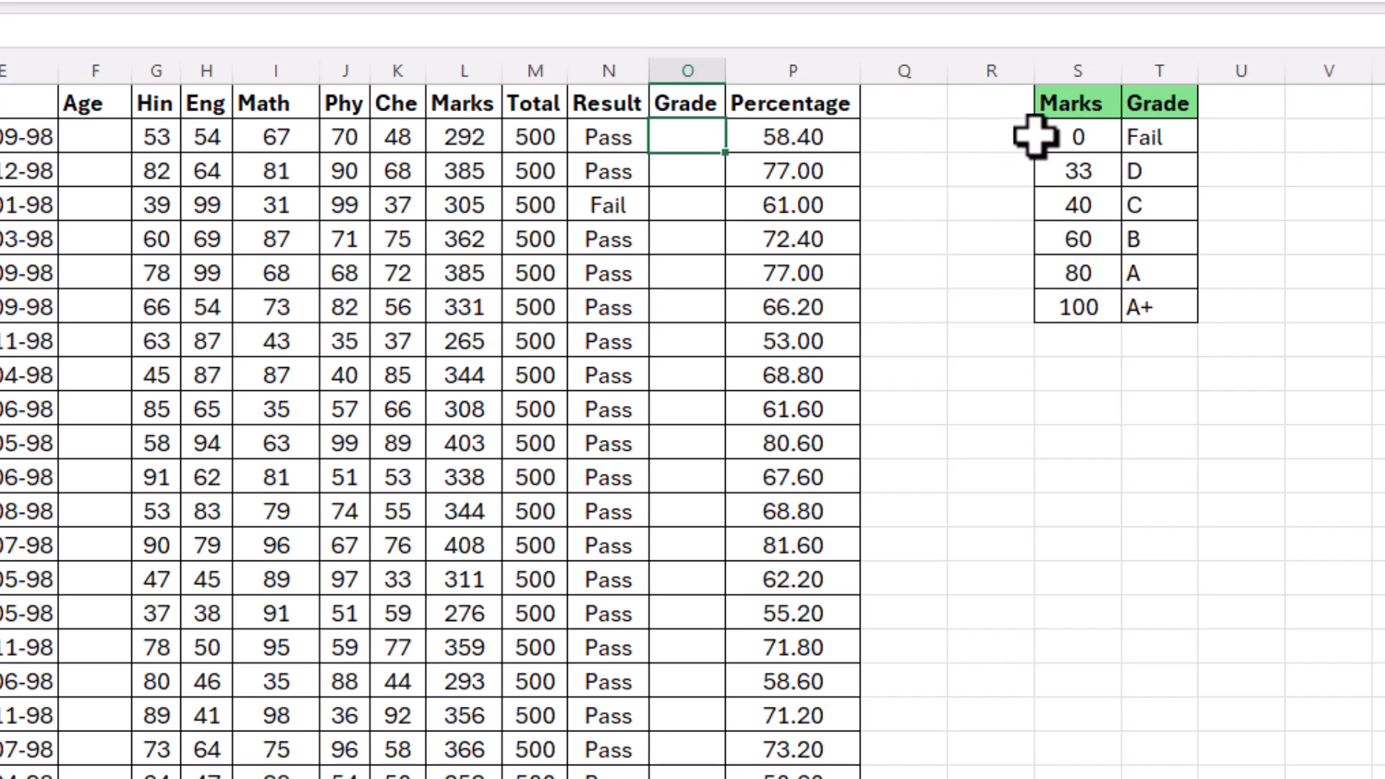
{"action": "left_click_drag", "start_coordinate": [1079, 109], "coordinate": [1130, 308]}
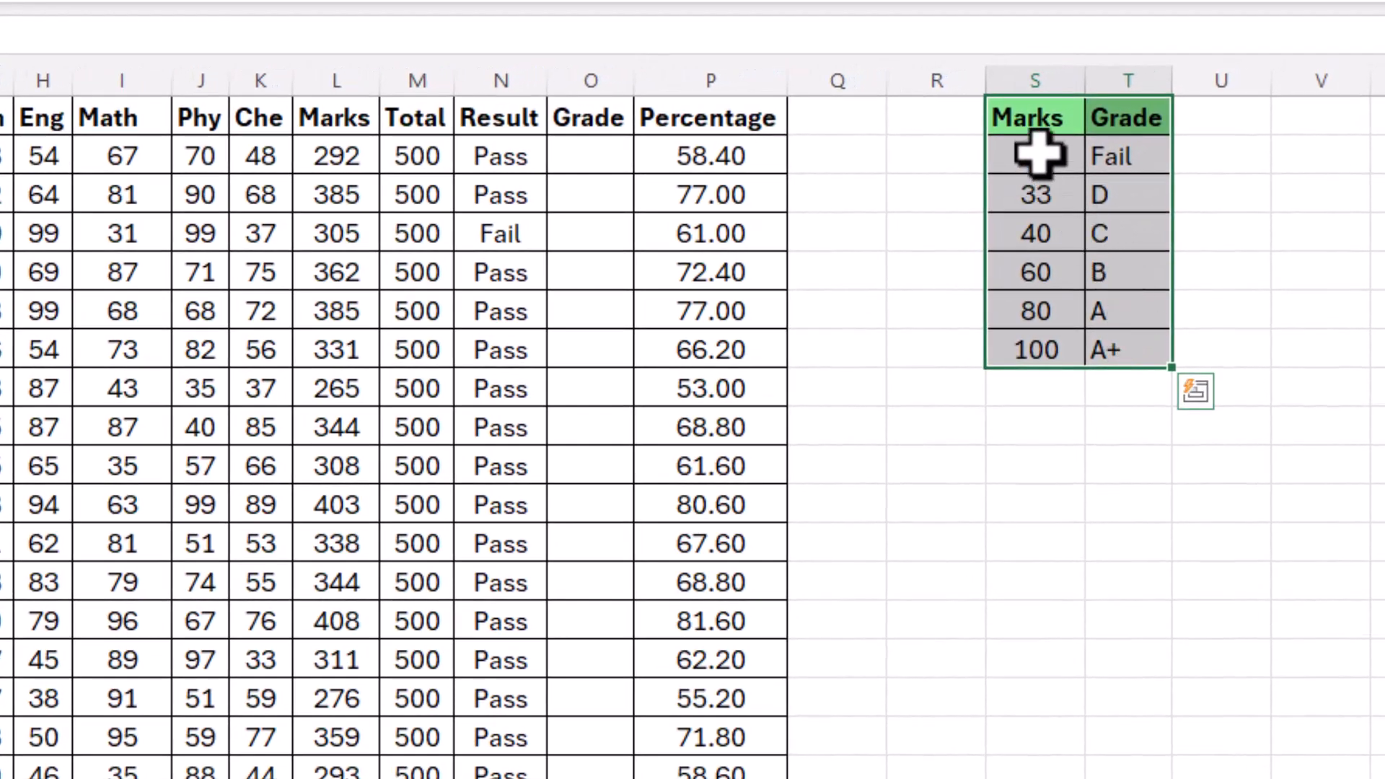
{"action": "left_click", "coordinate": [1039, 153]}
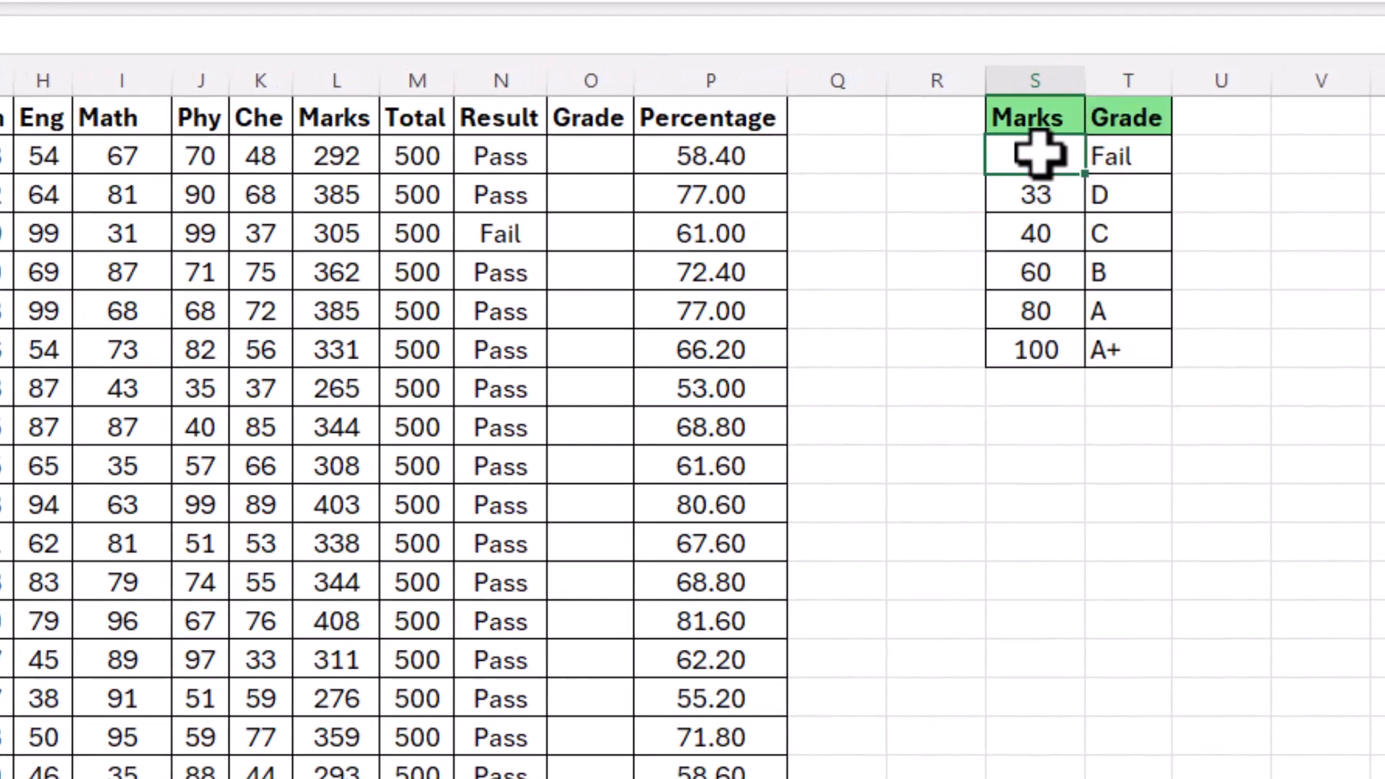
{"action": "left_click", "coordinate": [1128, 154]}
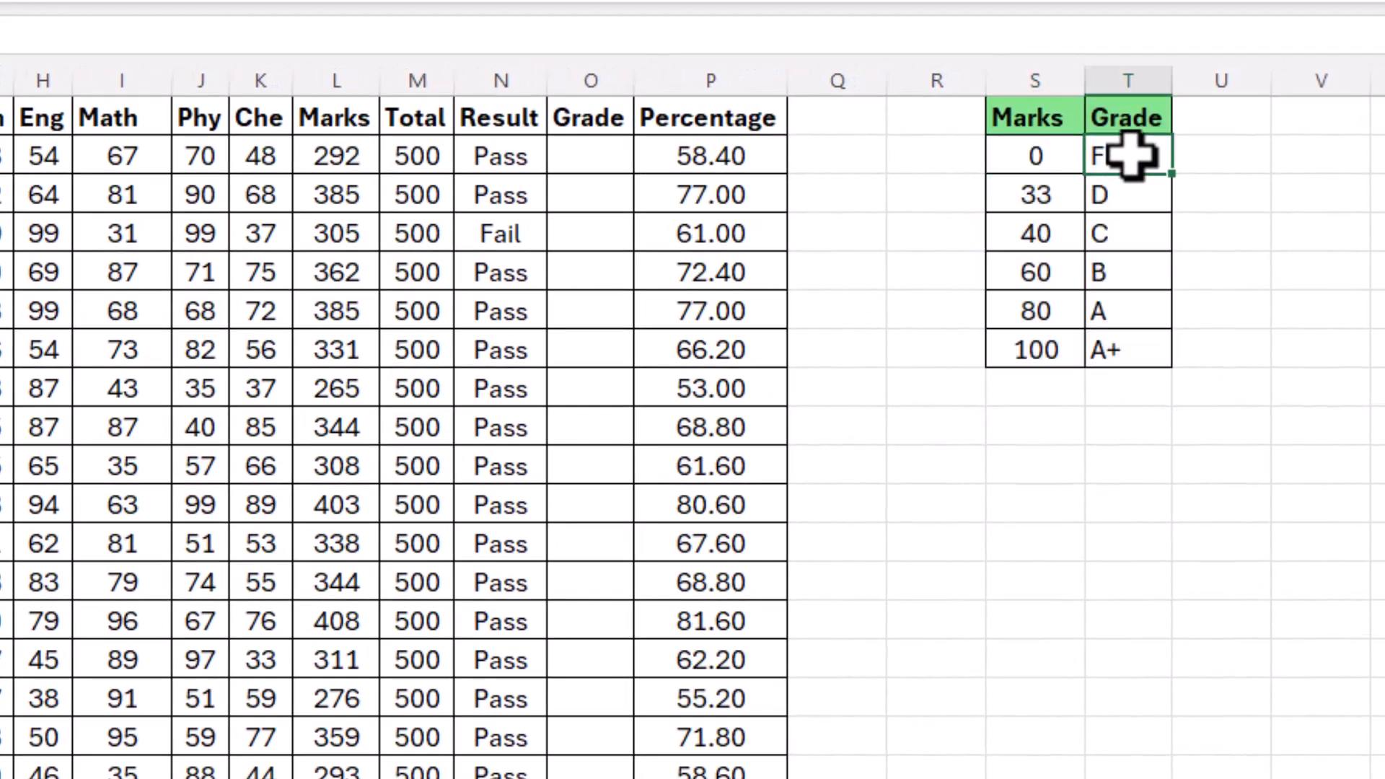
{"action": "left_click", "coordinate": [1054, 191]}
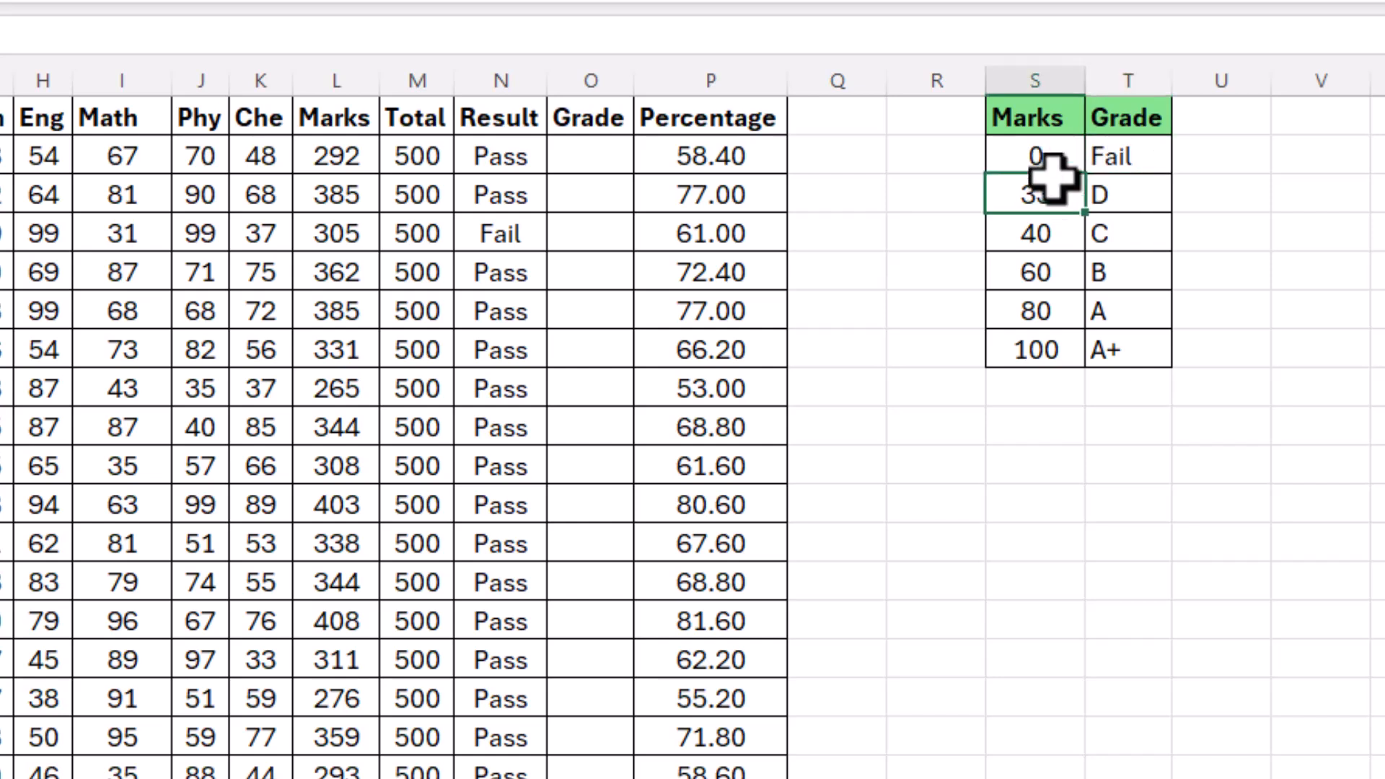
{"action": "left_click", "coordinate": [1107, 168]}
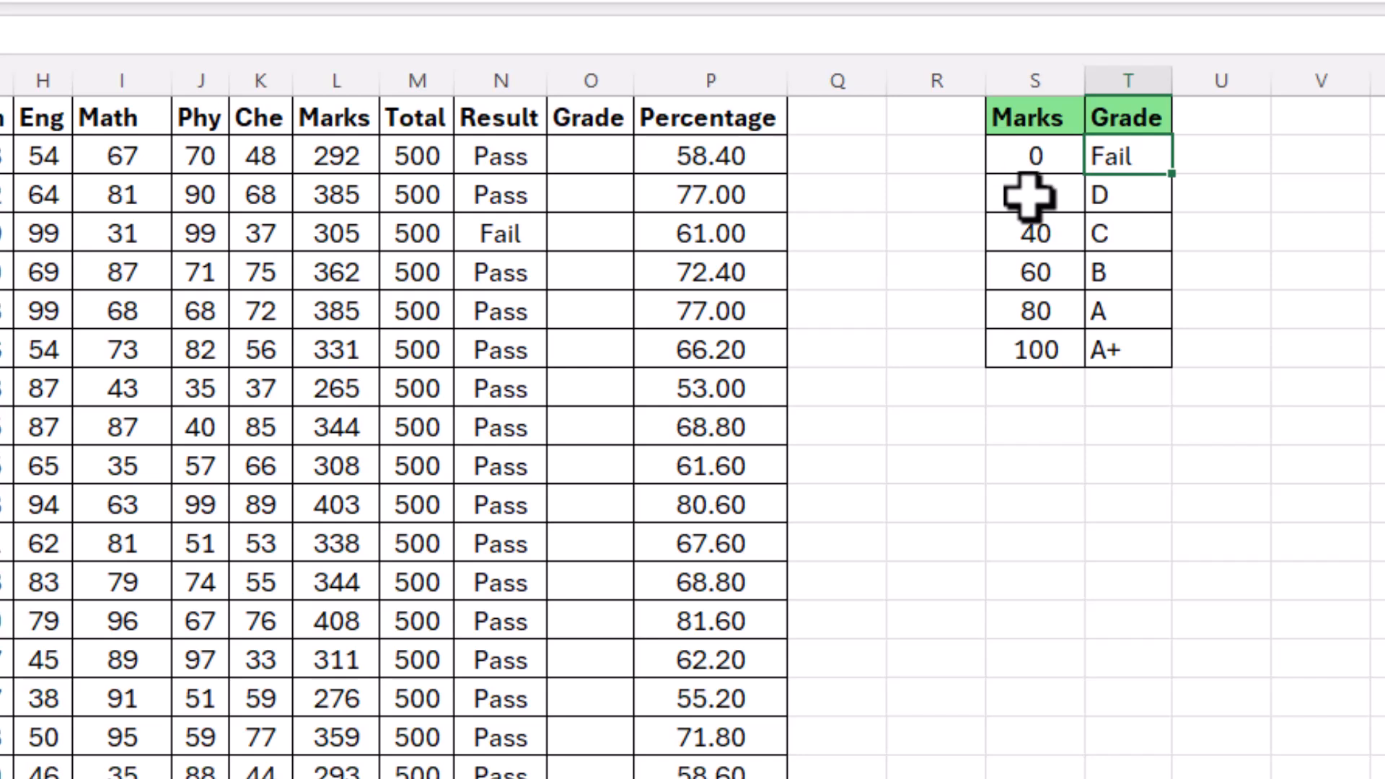
{"action": "left_click", "coordinate": [1049, 195]}
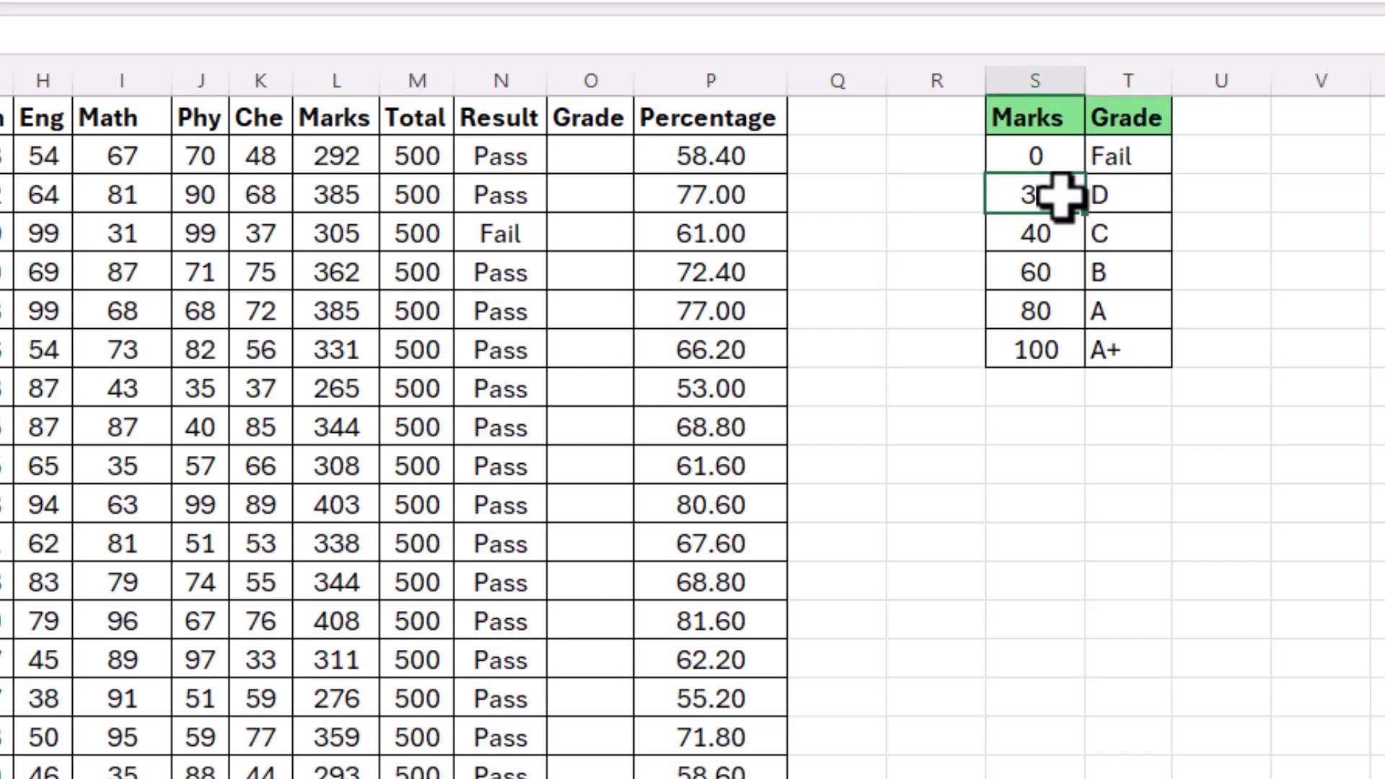
{"action": "left_click", "coordinate": [1111, 193]}
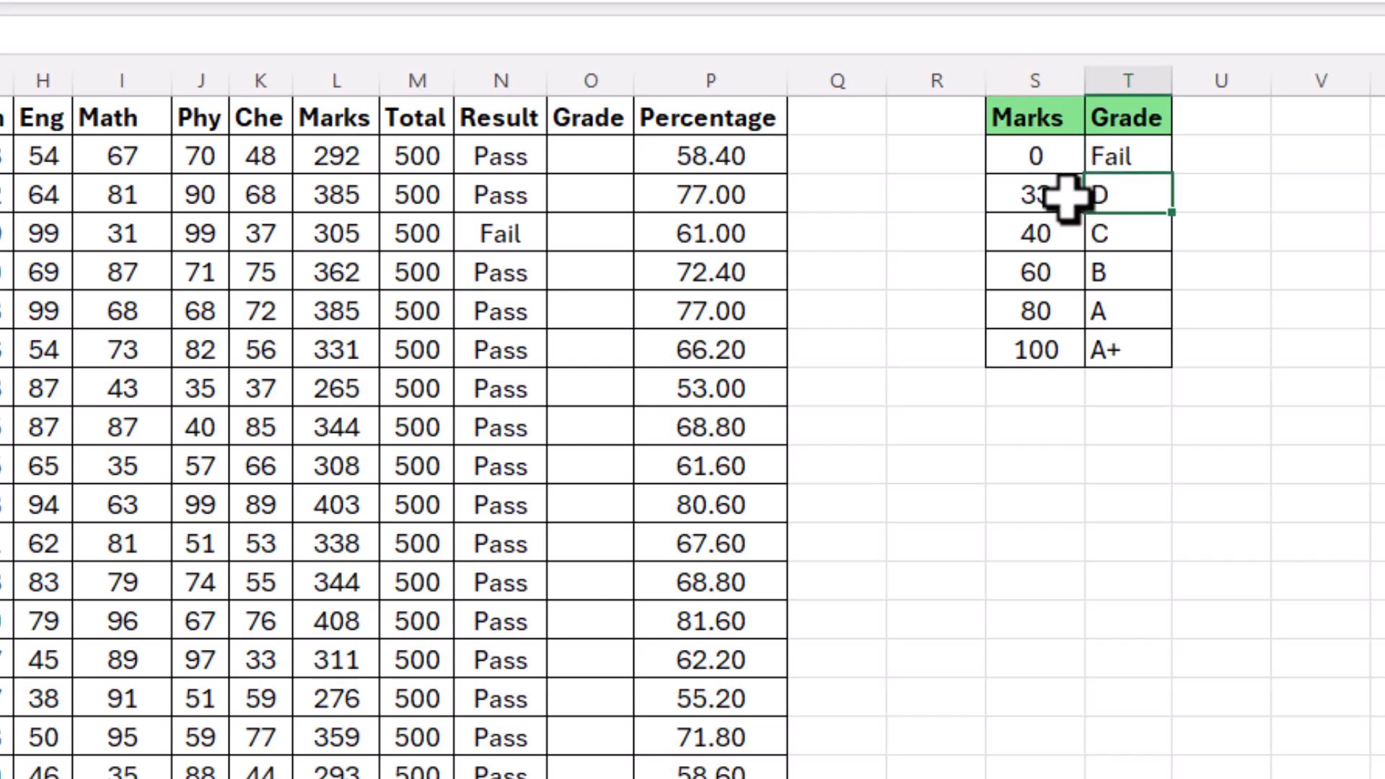
{"action": "left_click", "coordinate": [1066, 237]}
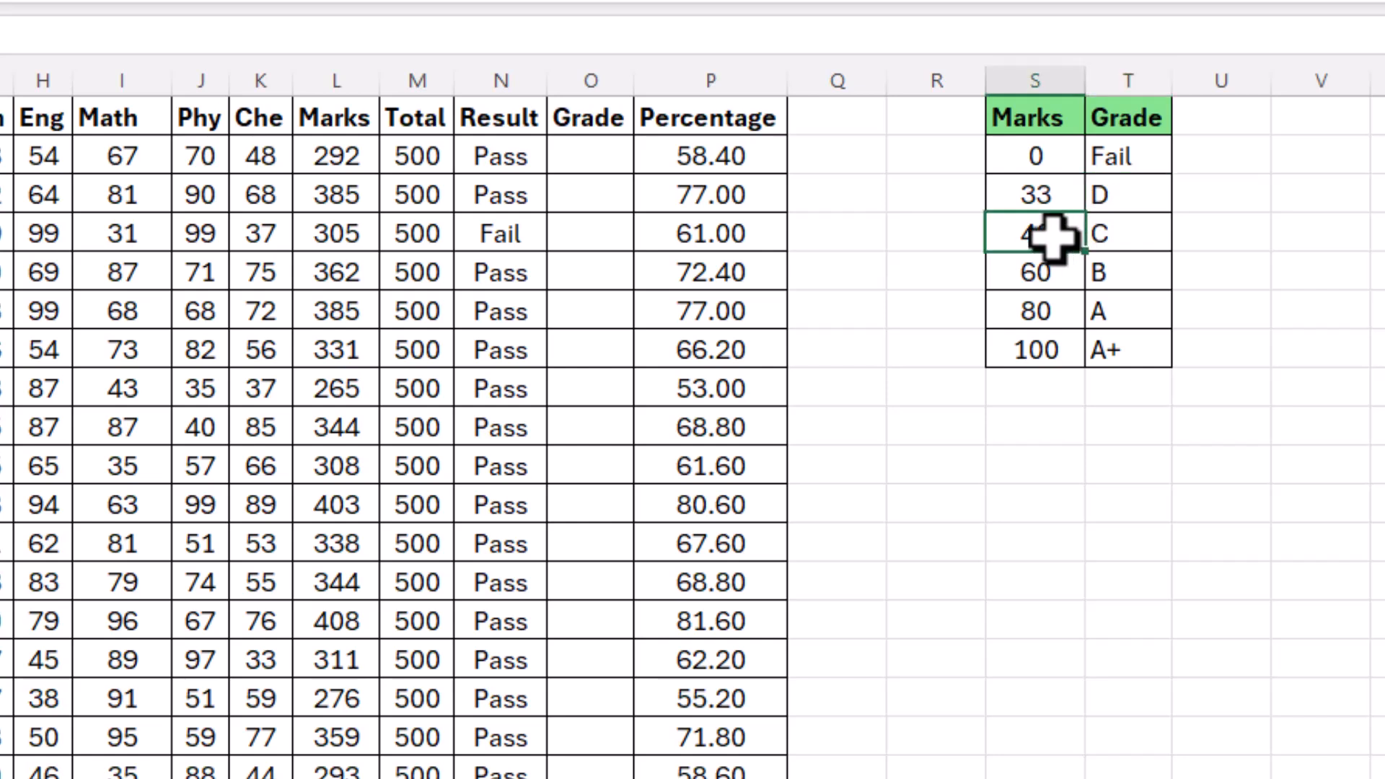
{"action": "left_click", "coordinate": [1115, 238]}
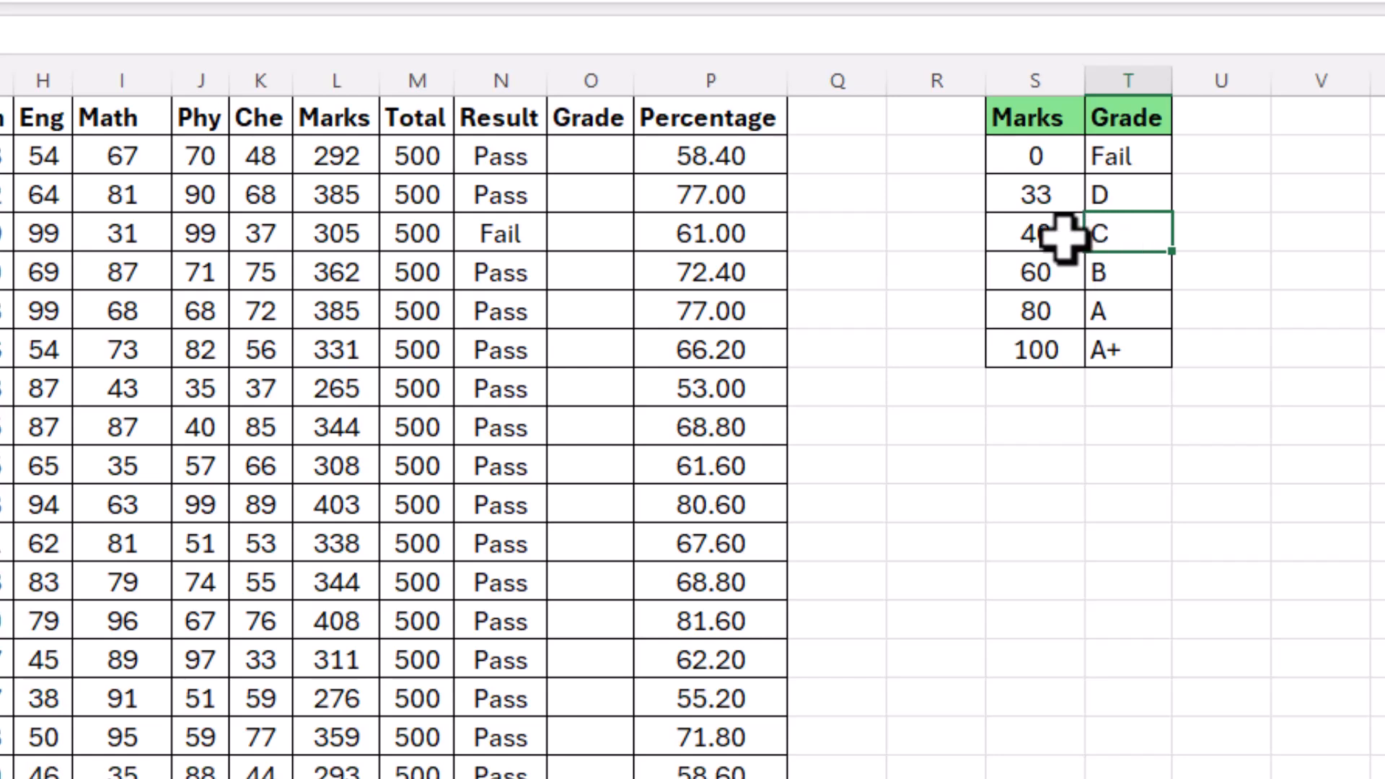
{"action": "left_click", "coordinate": [1034, 280]}
{"action": "left_click", "coordinate": [1138, 277]}
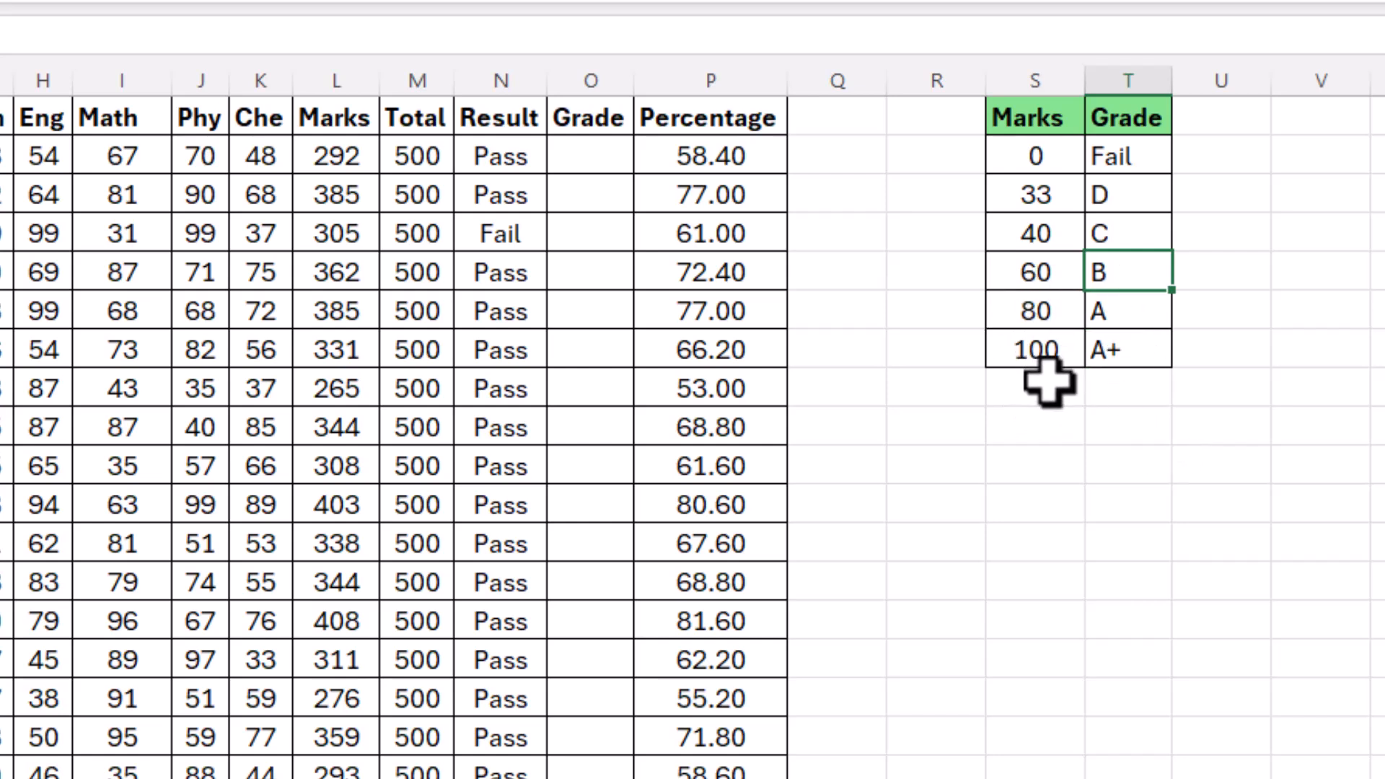
Enter =LOOKUP(P2,$S$2:$S$7,$T$2:$T$7) in O2 to assign the first student's grade from the percentage
{"action": "left_click", "coordinate": [593, 159]}
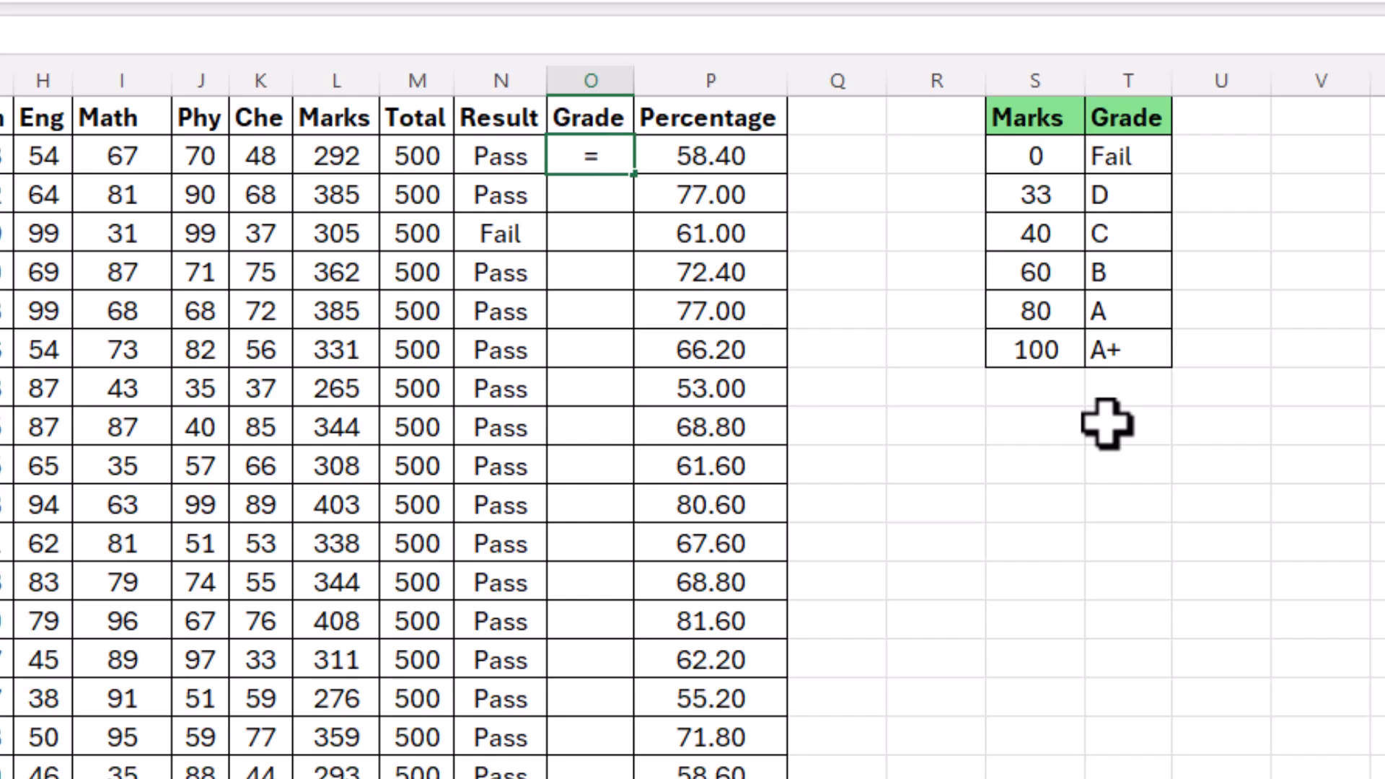
{"action": "type", "text": "="}
{"action": "key", "text": "BackSpace"}
{"action": "type", "text": "lookup"}
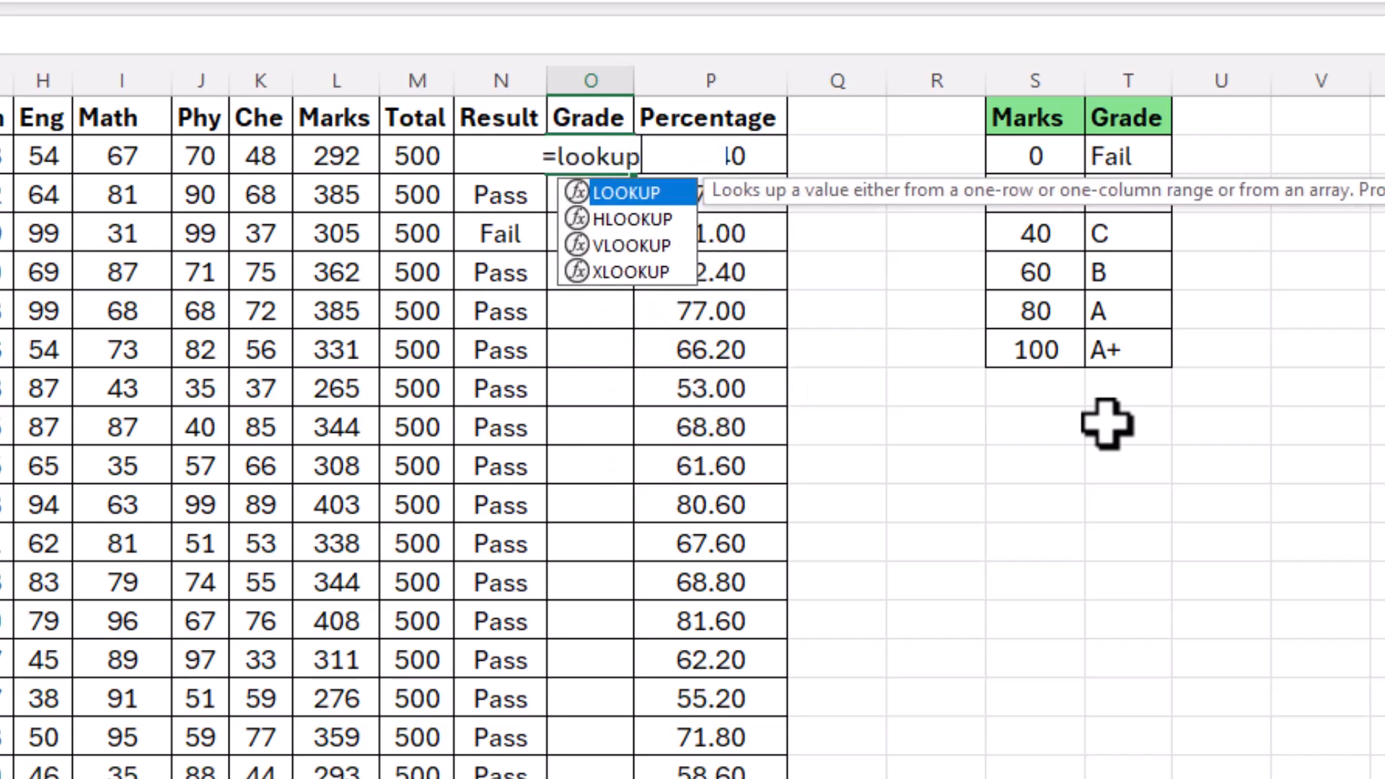
{"action": "type", "text": "("}
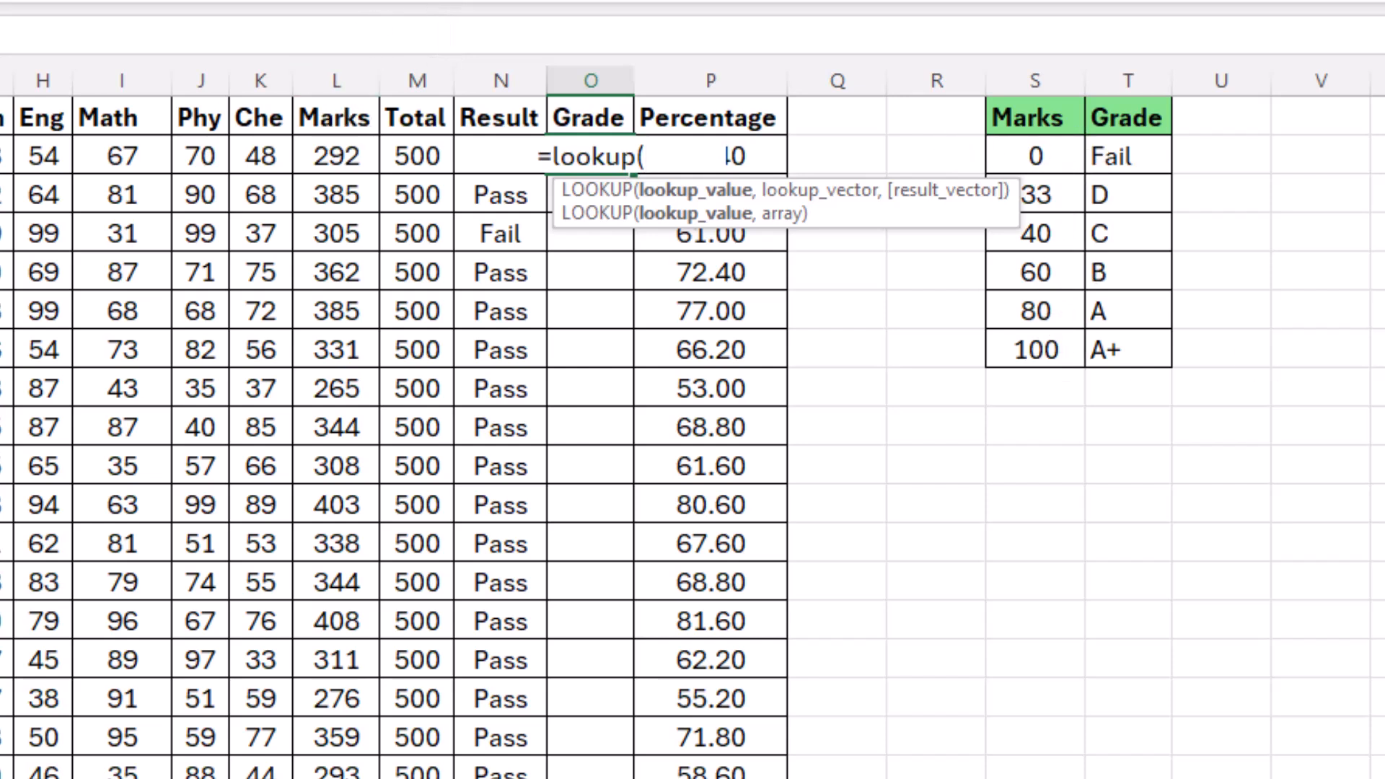
{"action": "key", "text": "Right"}
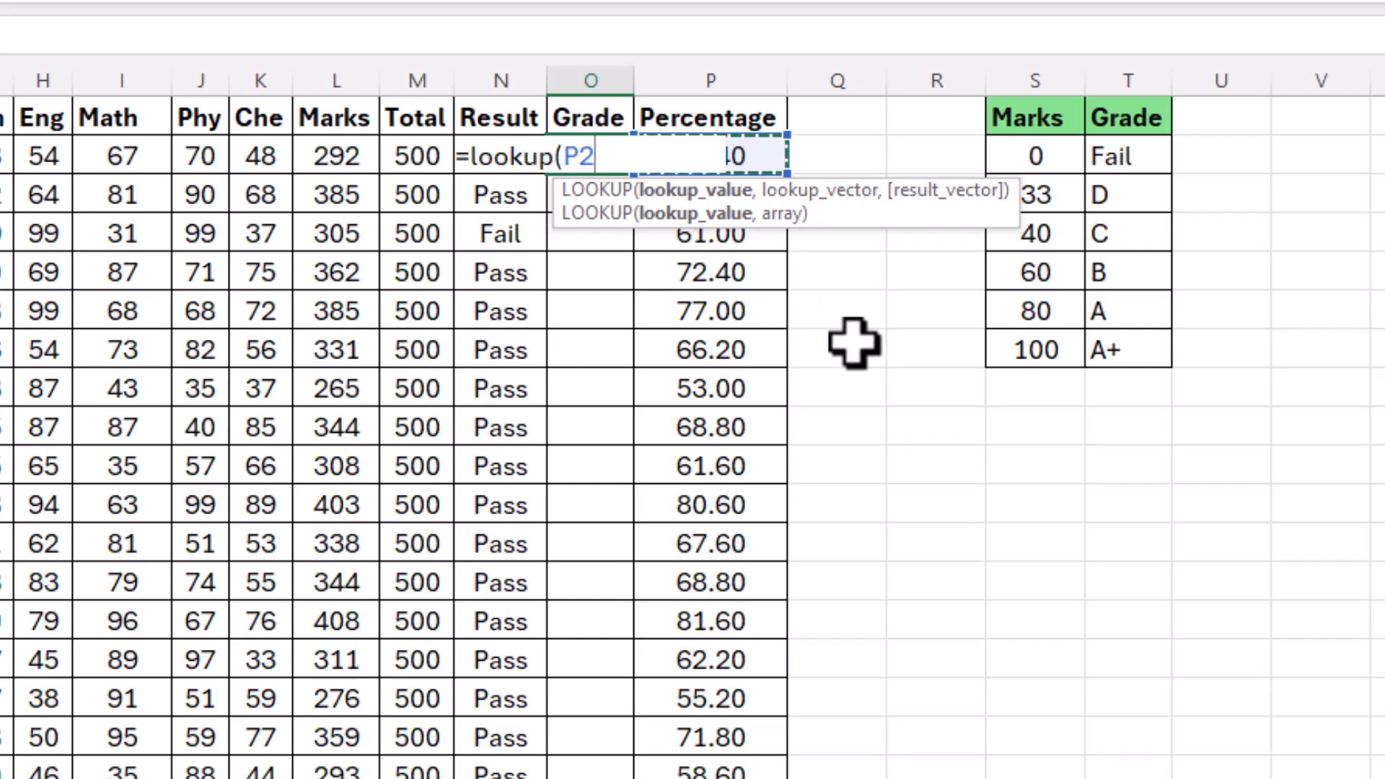
{"action": "type", "text": ","}
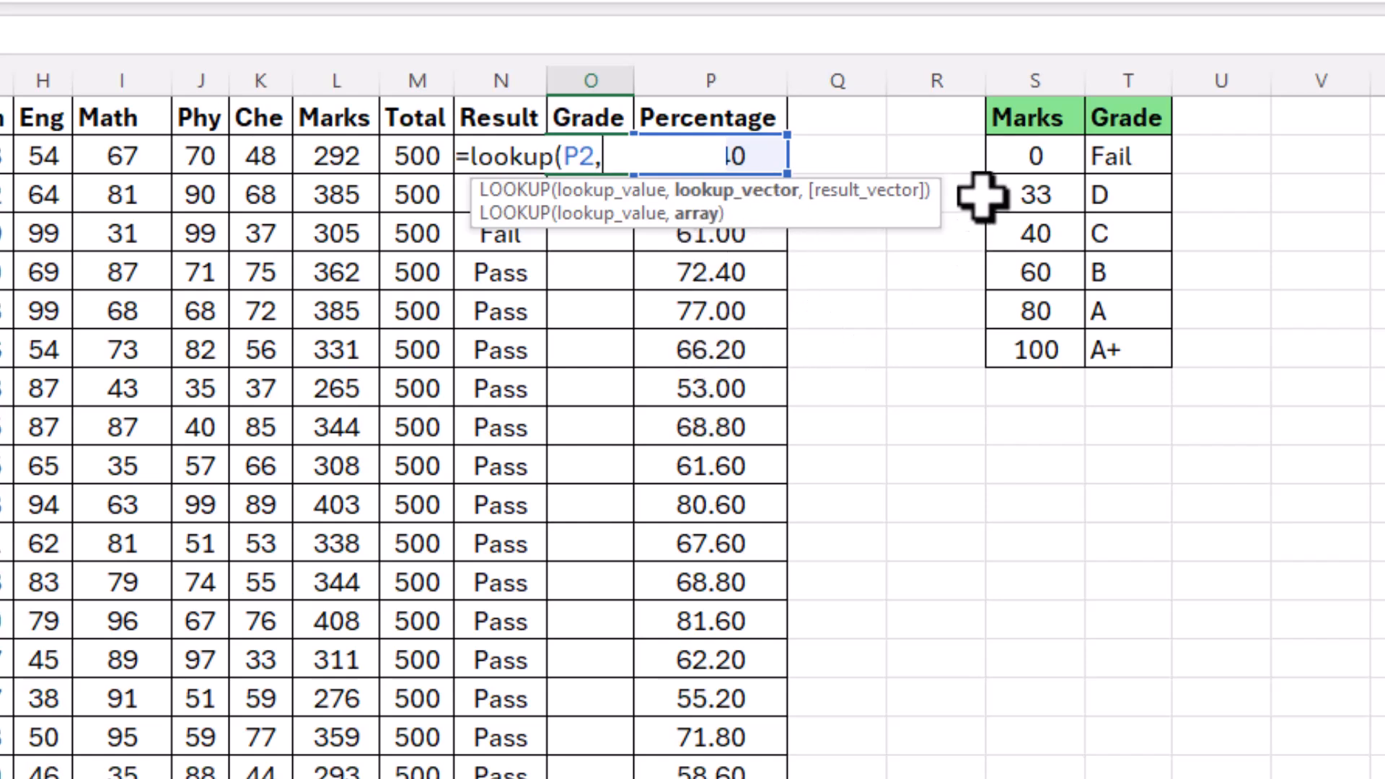
{"action": "left_click", "coordinate": [1042, 155]}
{"action": "left_click_drag", "start_coordinate": [1042, 155], "coordinate": [1042, 339]}
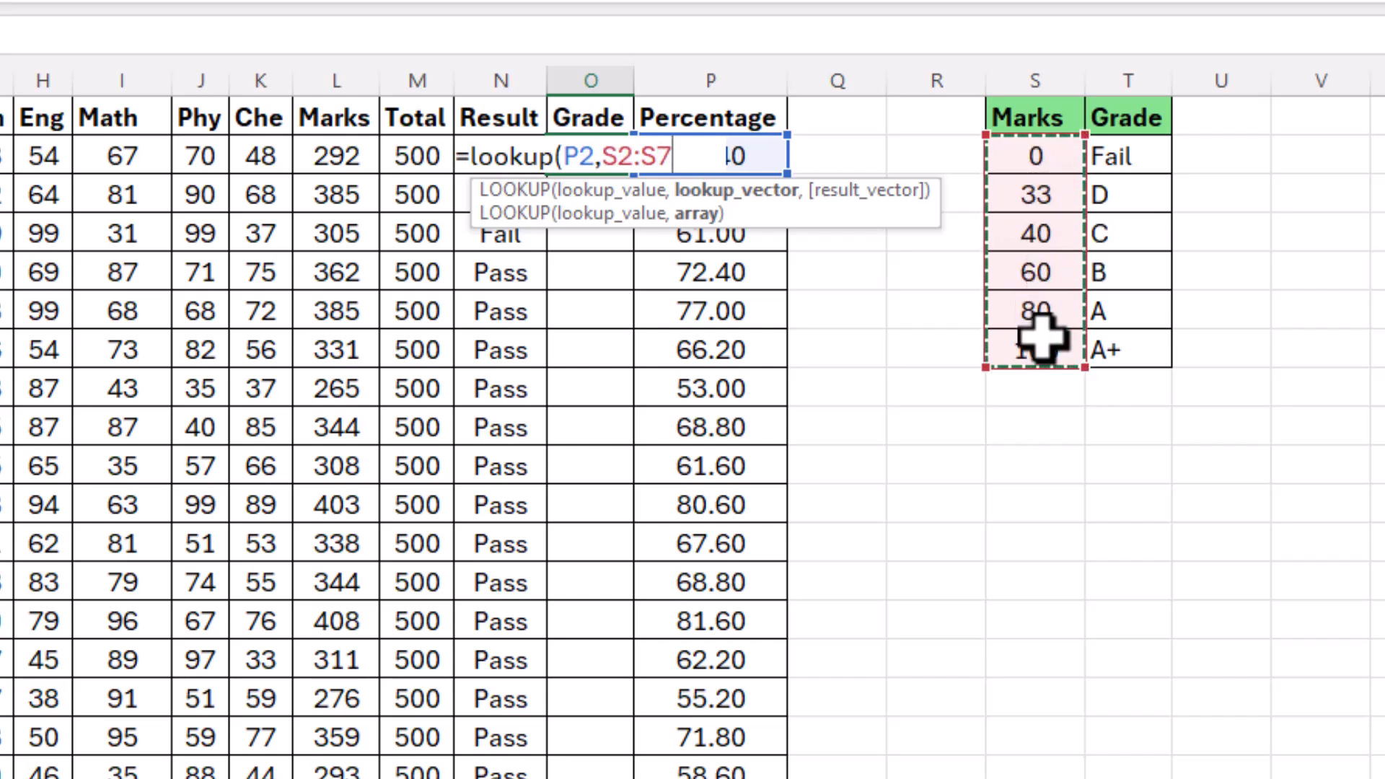
{"action": "key", "text": "F4"}
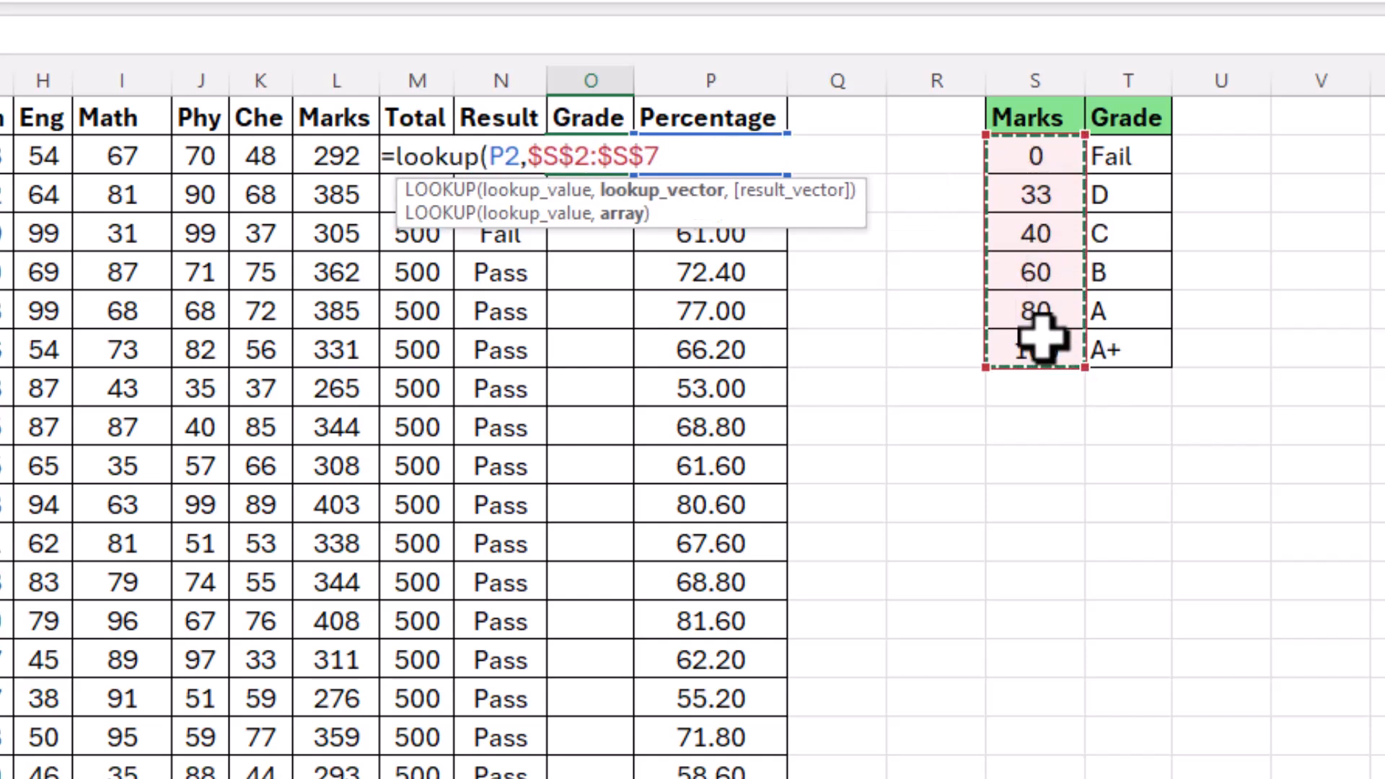
{"action": "type", "text": ","}
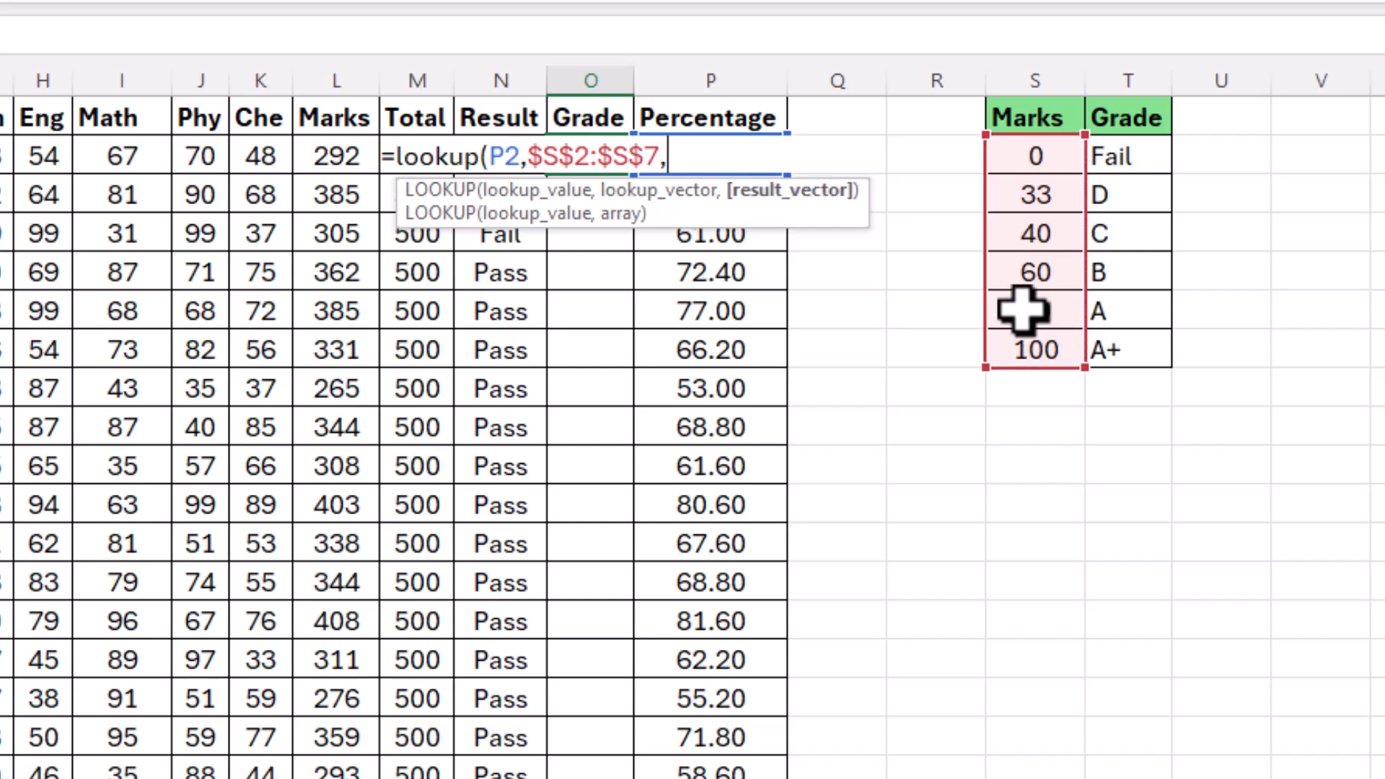
{"action": "left_click_drag", "start_coordinate": [1138, 148], "coordinate": [1124, 332]}
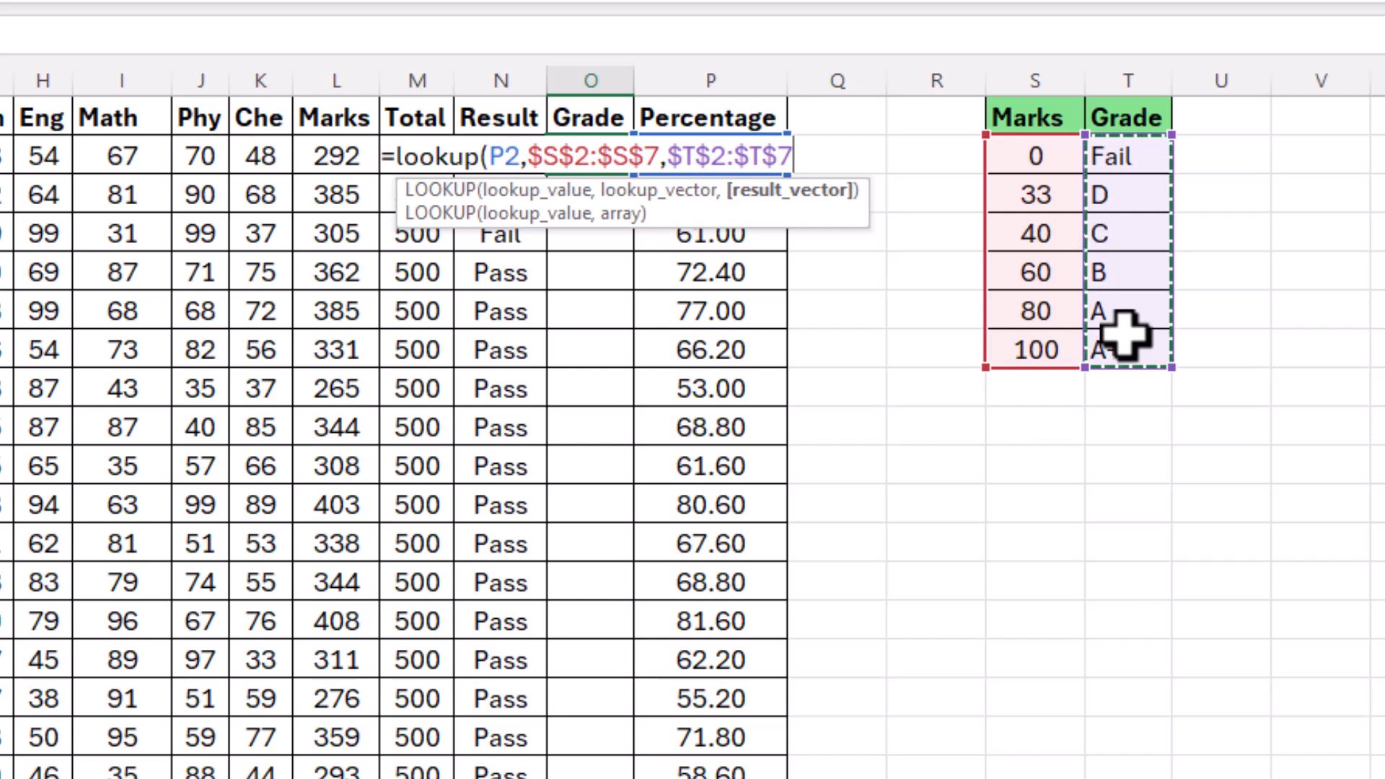
{"action": "type", "text": ")"}
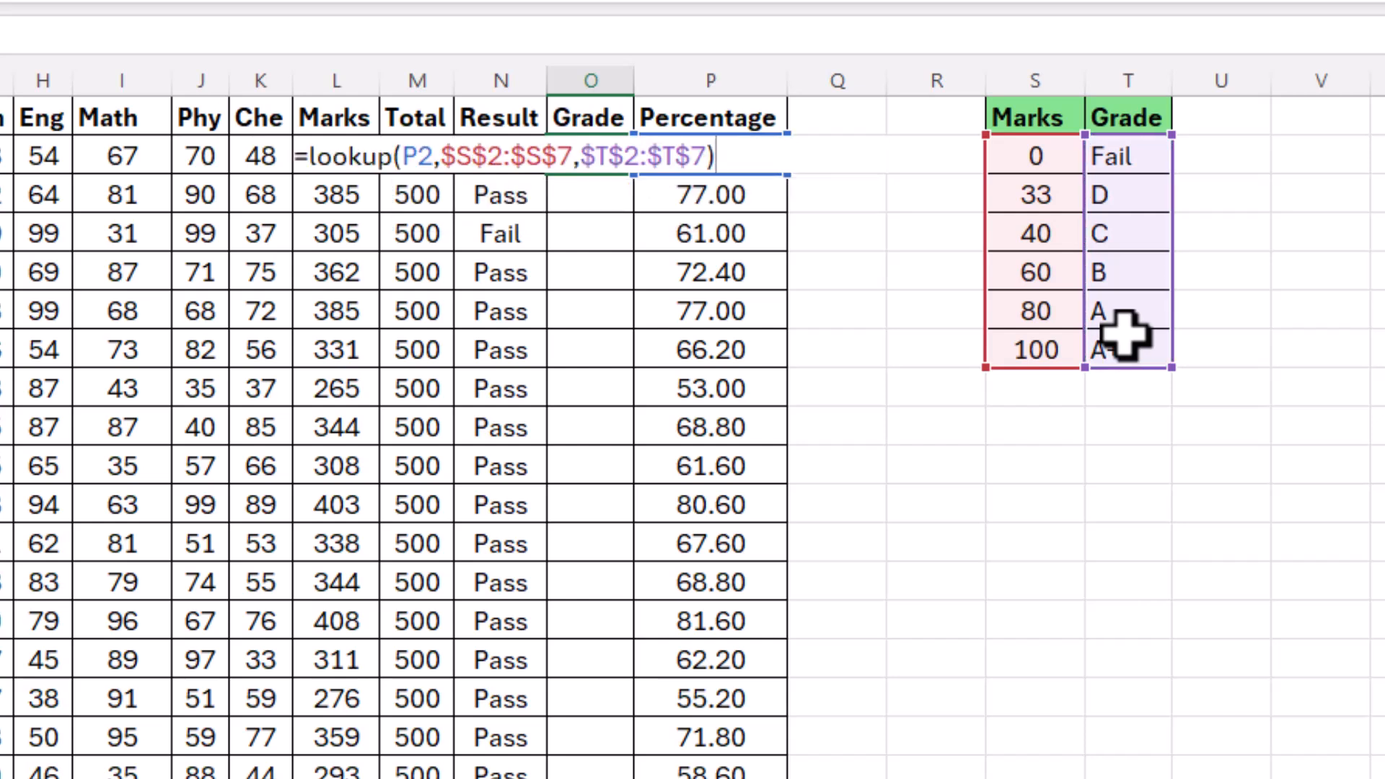
{"action": "key", "text": "Return"}
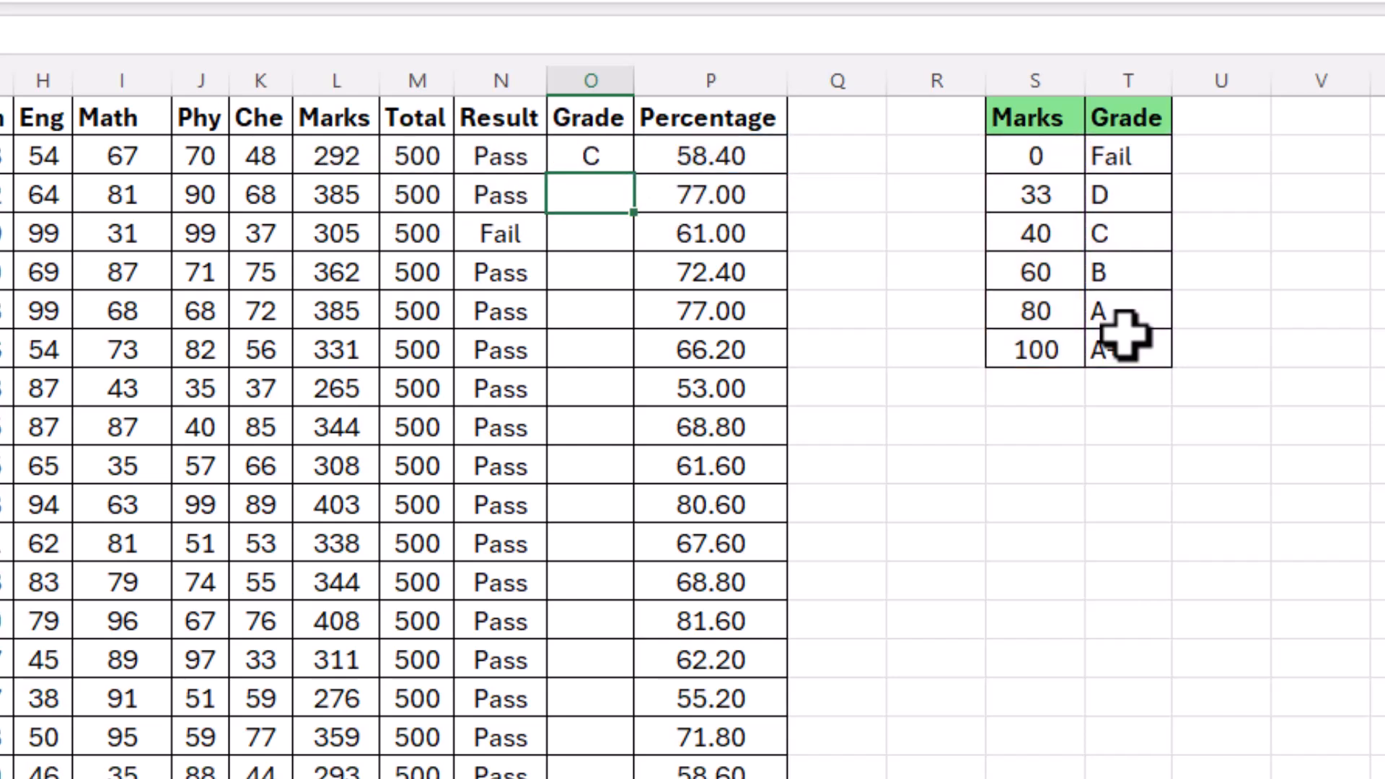
Fill the LOOKUP formula from O2 down the whole Grade column
{"action": "left_click", "coordinate": [596, 154]}
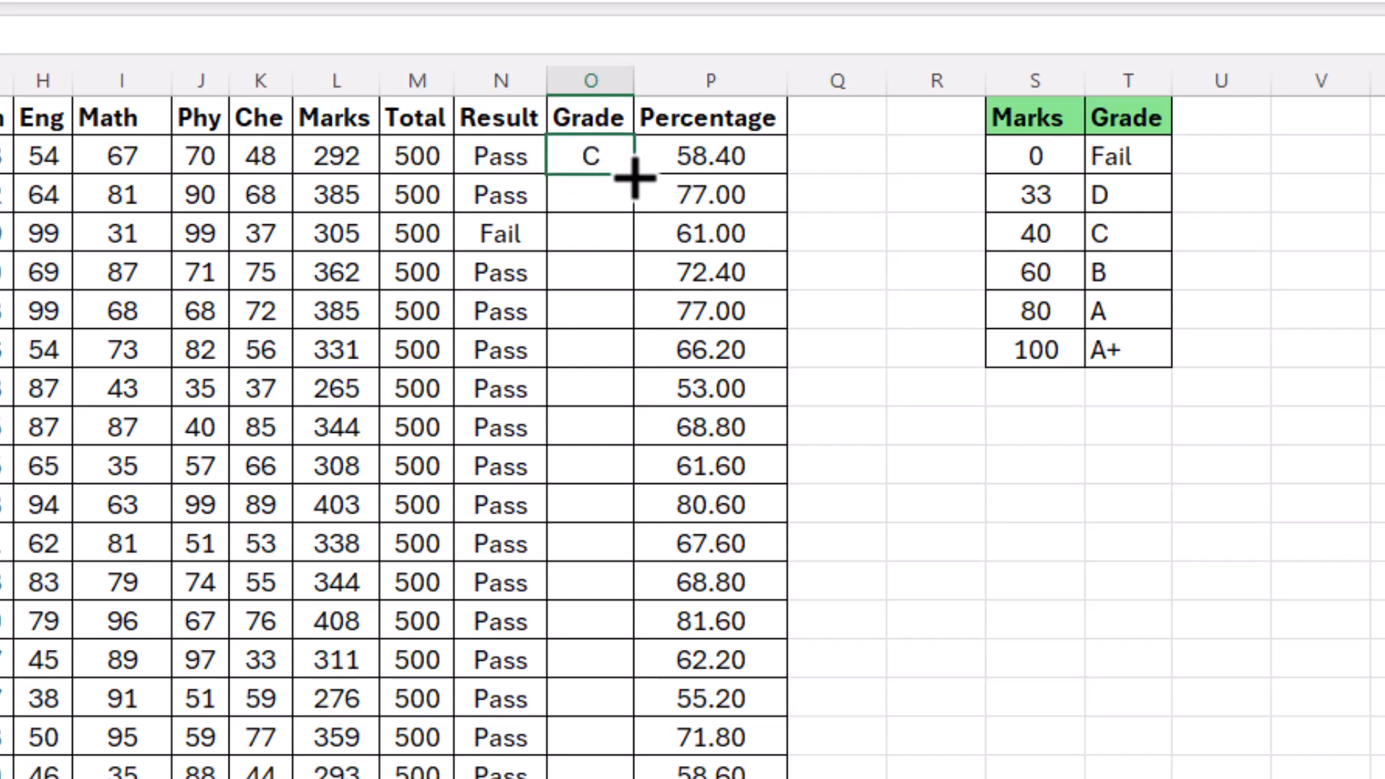
{"action": "double_click", "coordinate": [633, 175]}
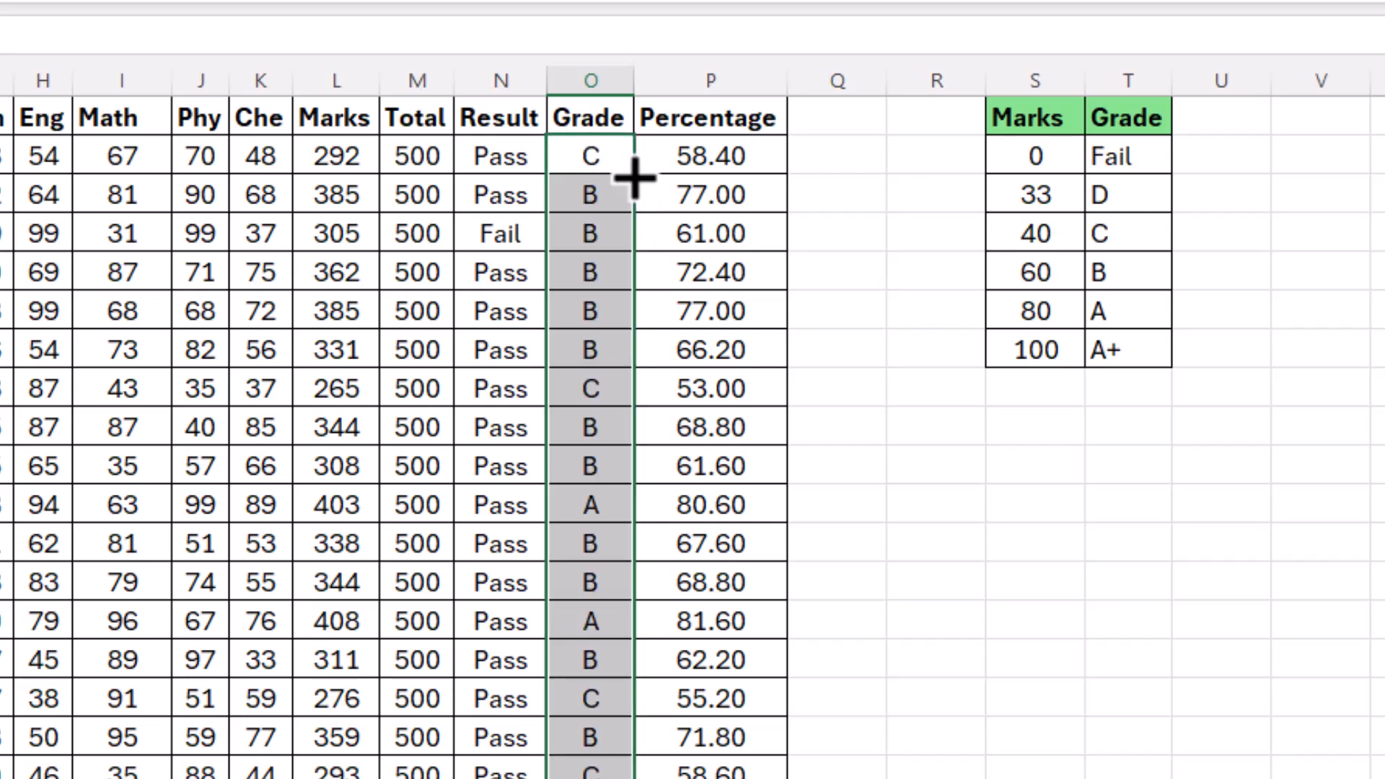
{"action": "left_click", "coordinate": [618, 232]}
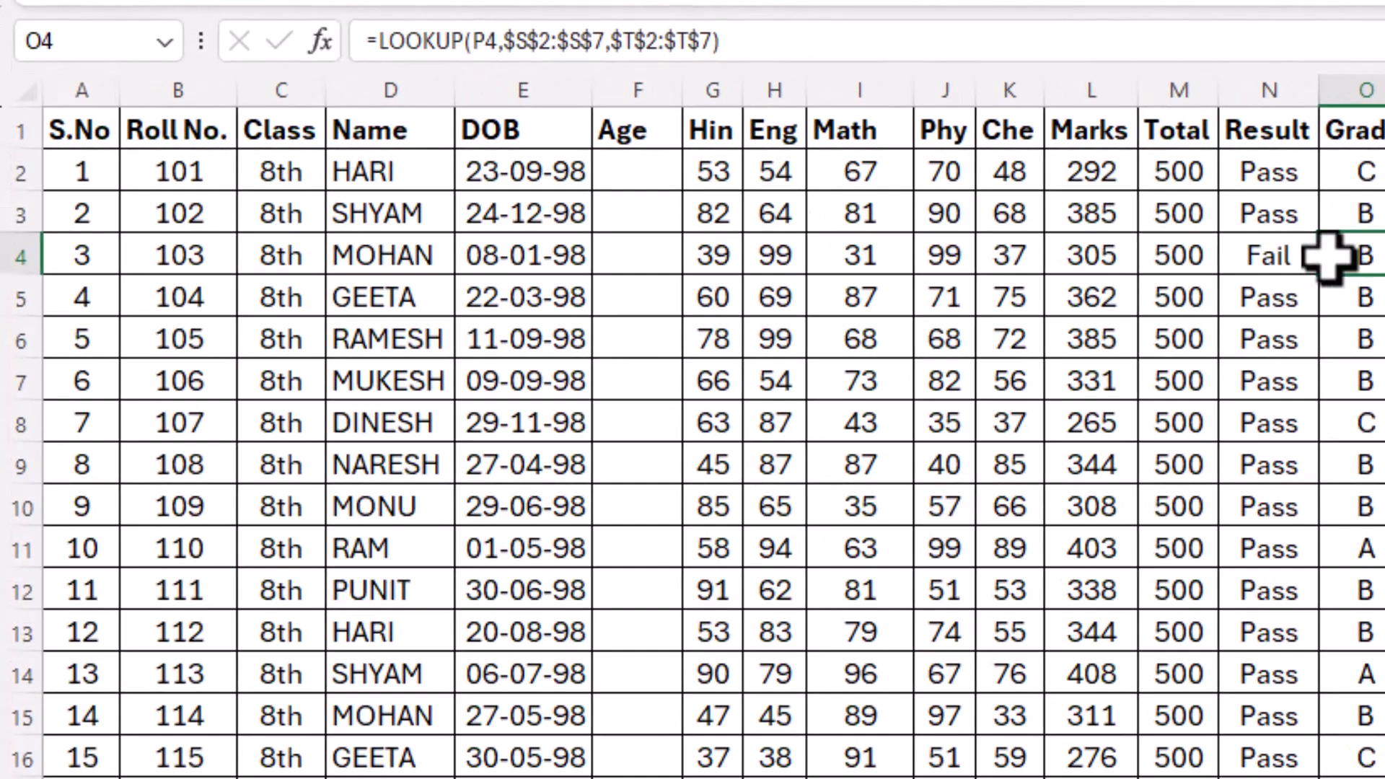
Check the first student's date of birth in E2, then widen the empty Age column F
{"action": "left_click", "coordinate": [658, 176]}
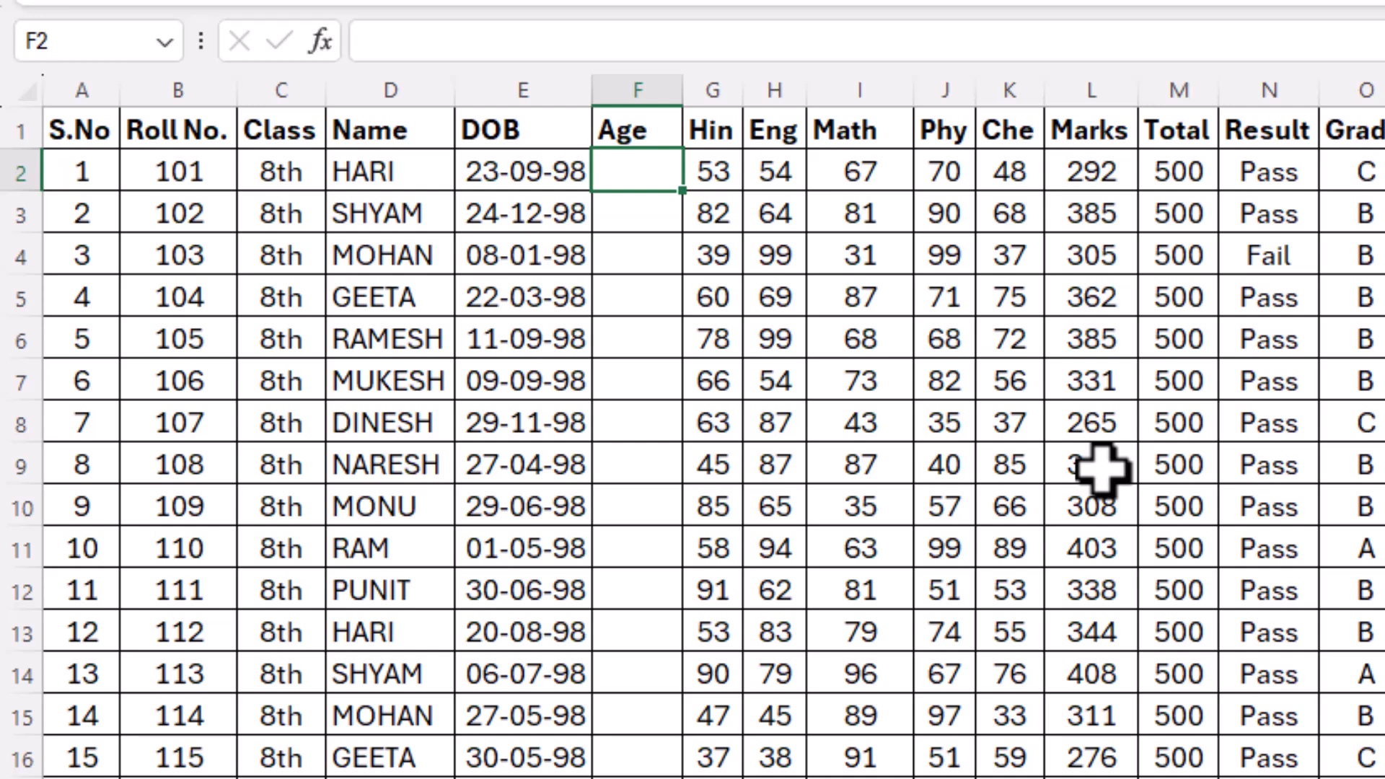
{"action": "left_click", "coordinate": [541, 171]}
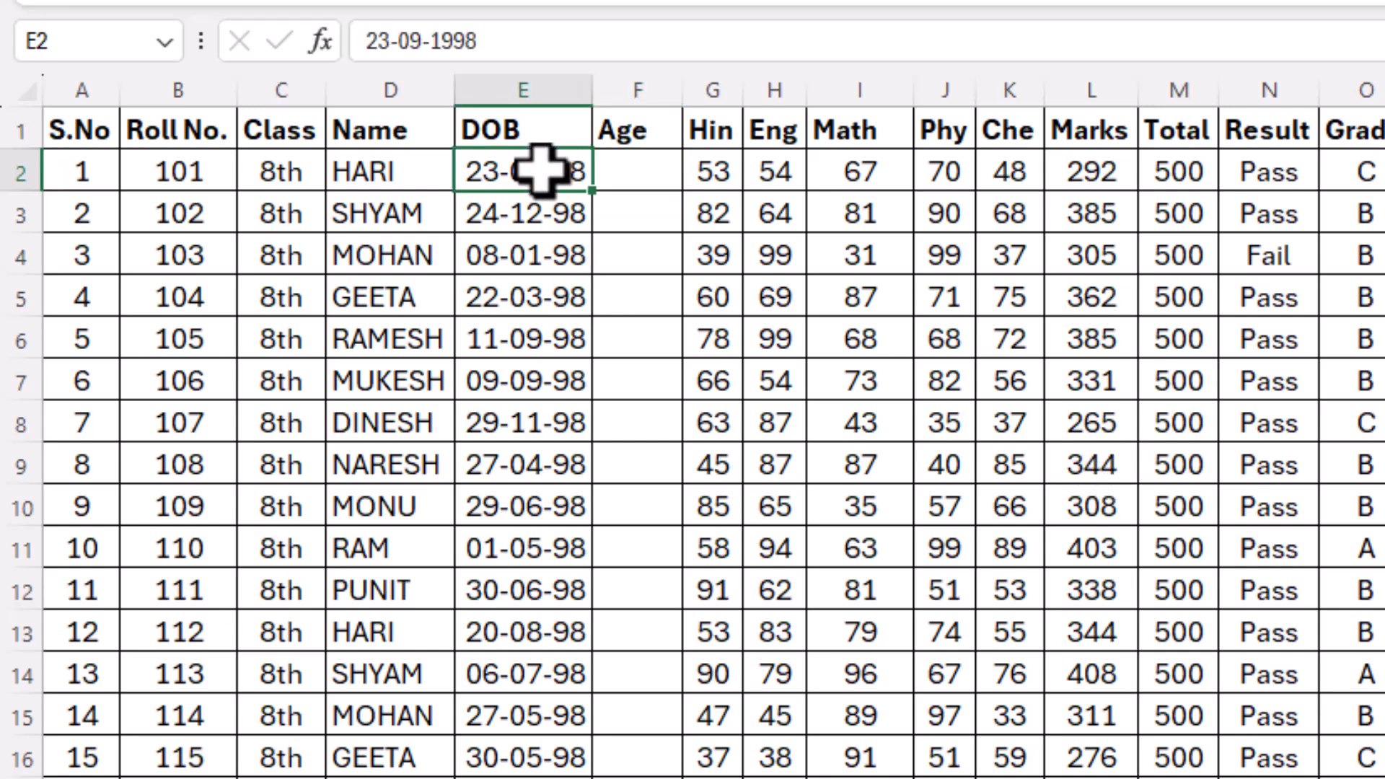
{"action": "left_click", "coordinate": [614, 171]}
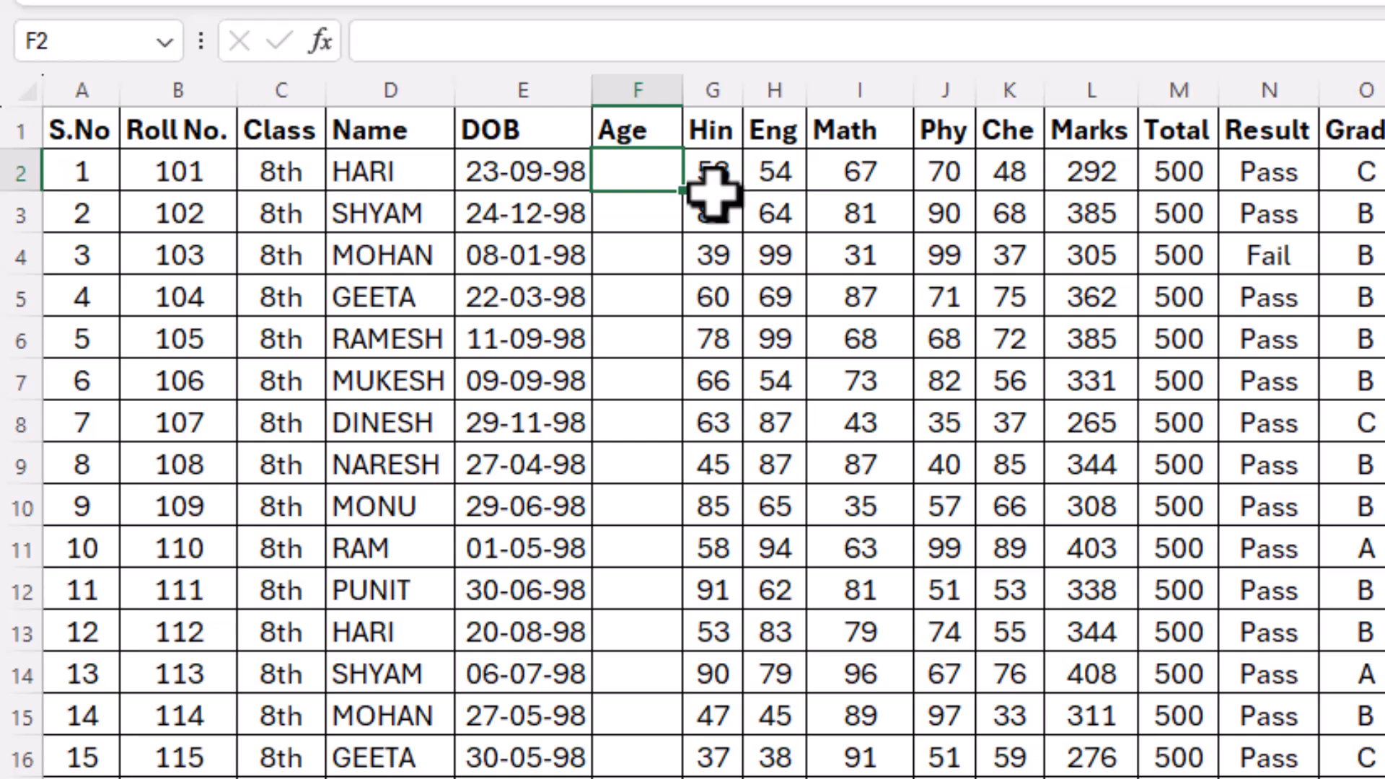
{"action": "left_click_drag", "start_coordinate": [682, 92], "coordinate": [721, 94]}
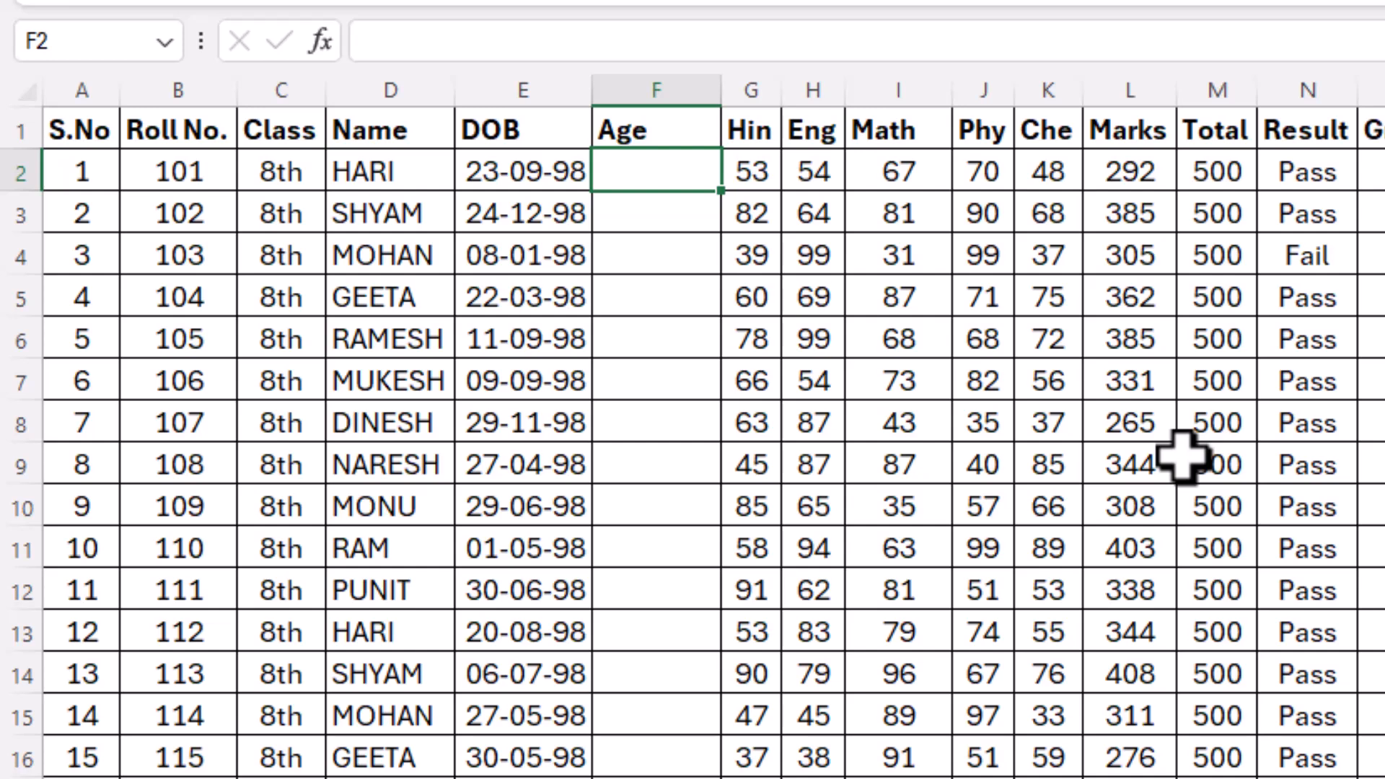
Enter =YEARFRAC(E2,TODAY()) in F2 to calculate the first student's age from the date of birth
{"action": "type", "text": "="}
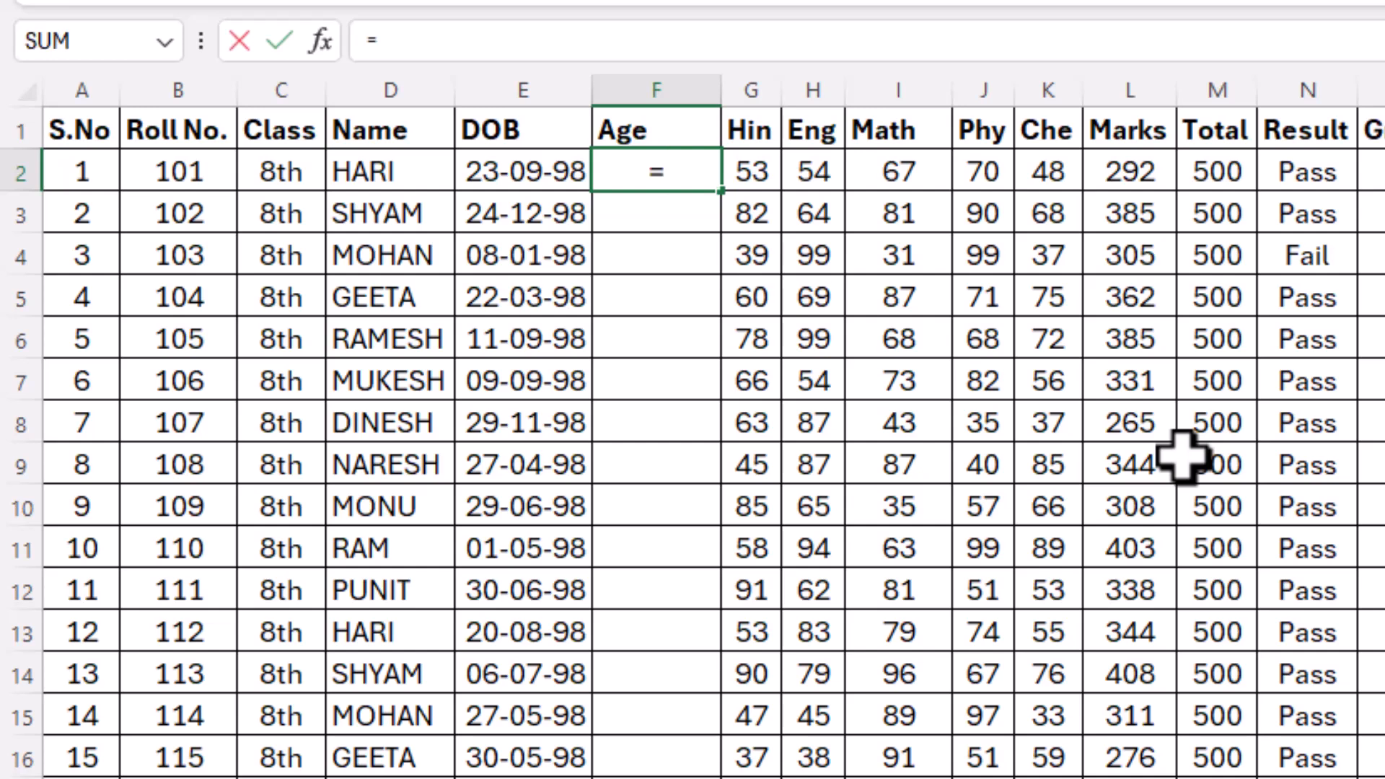
{"action": "type", "text": "year"}
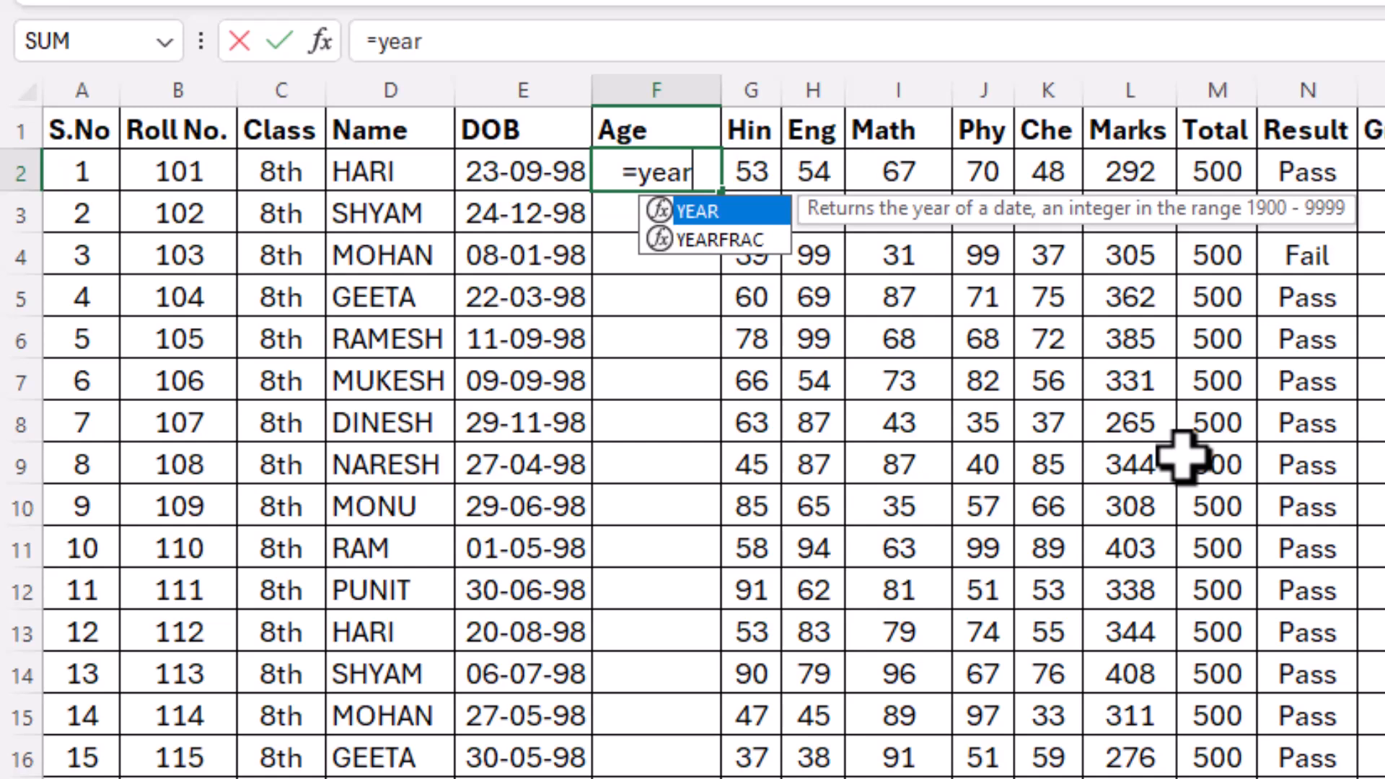
{"action": "key", "text": "Down"}
{"action": "key", "text": "Tab"}
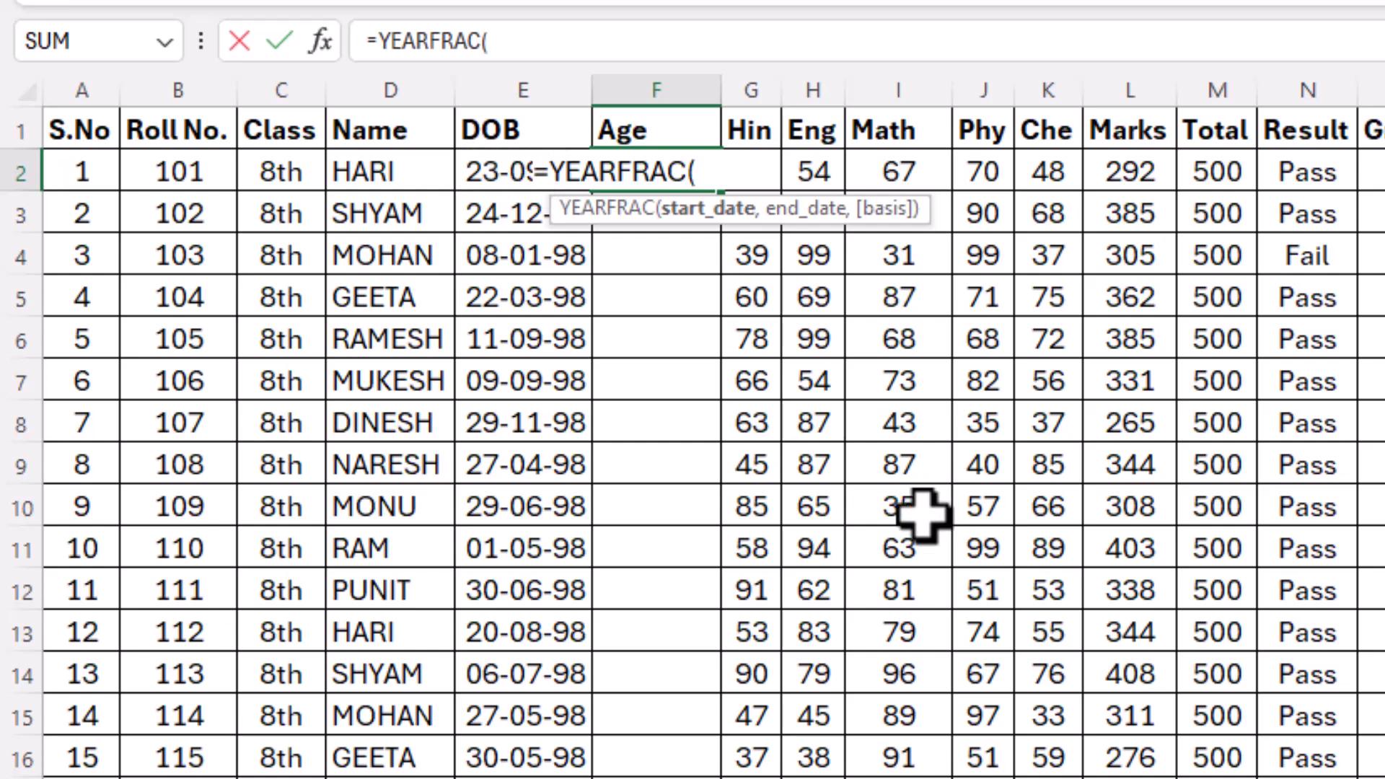
{"action": "key", "text": "Left"}
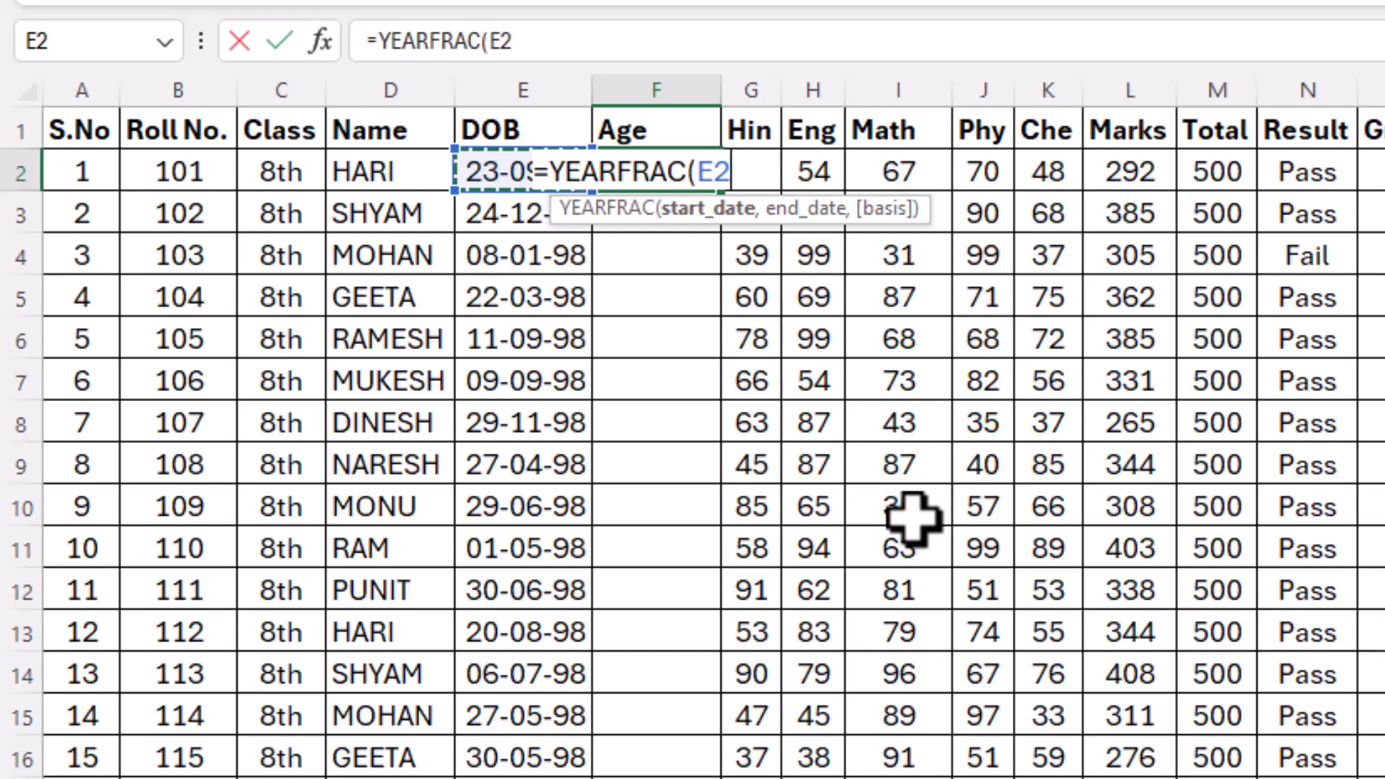
{"action": "type", "text": ","}
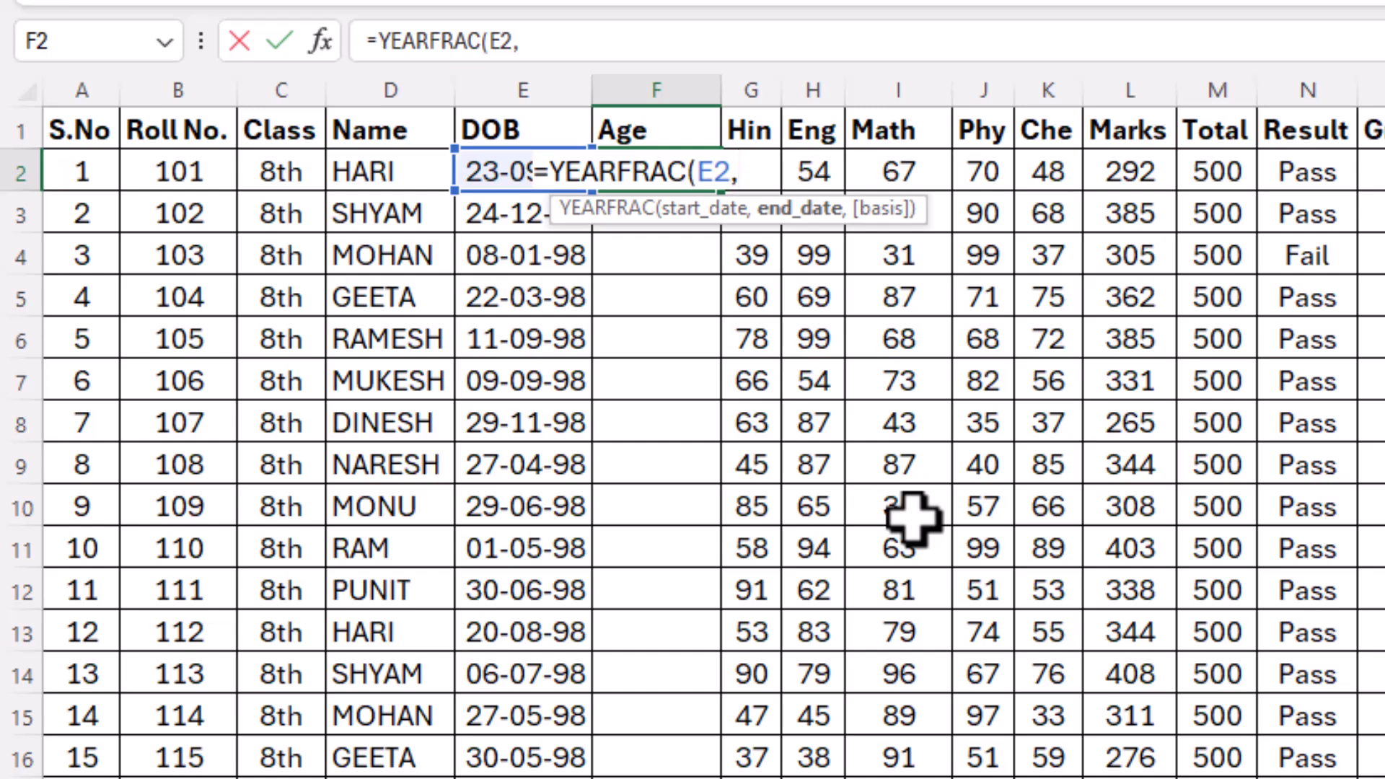
{"action": "type", "text": "today"}
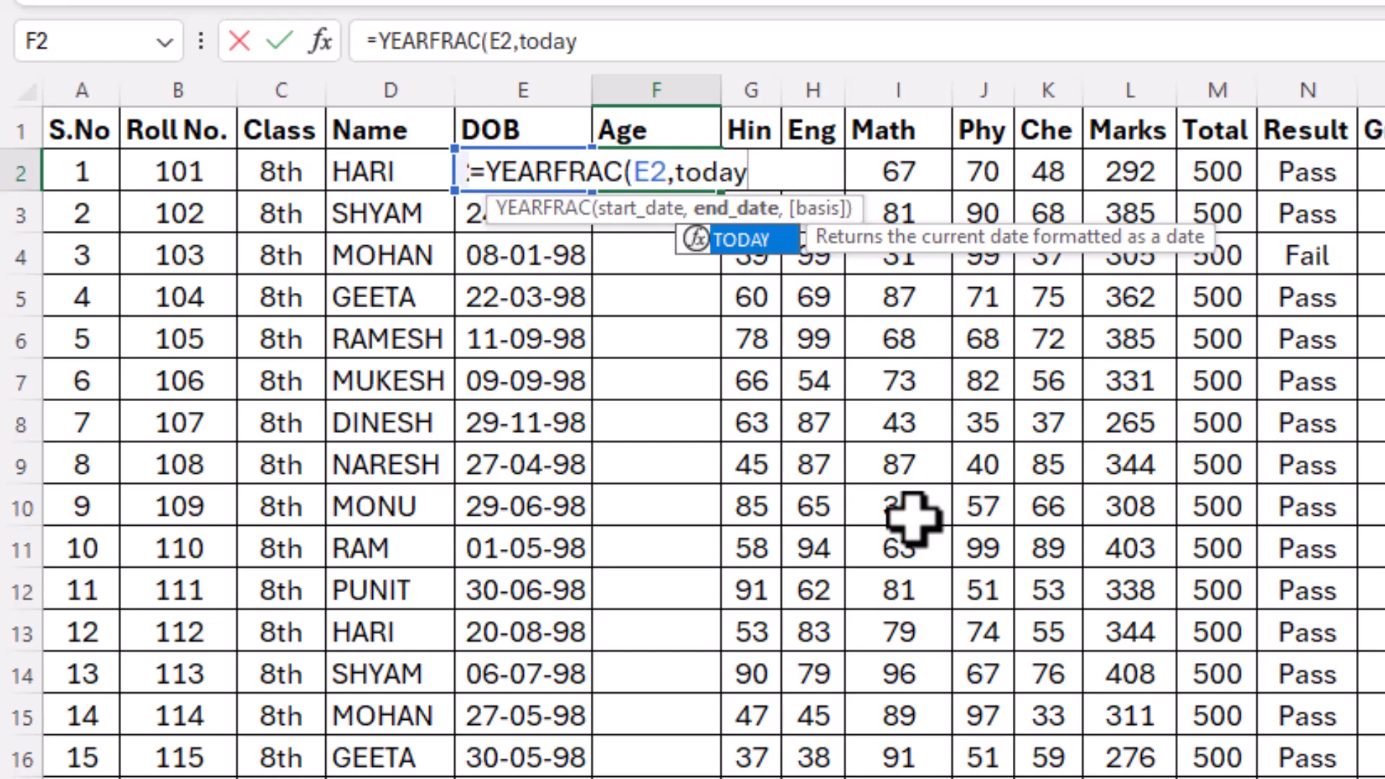
{"action": "type", "text": "()"}
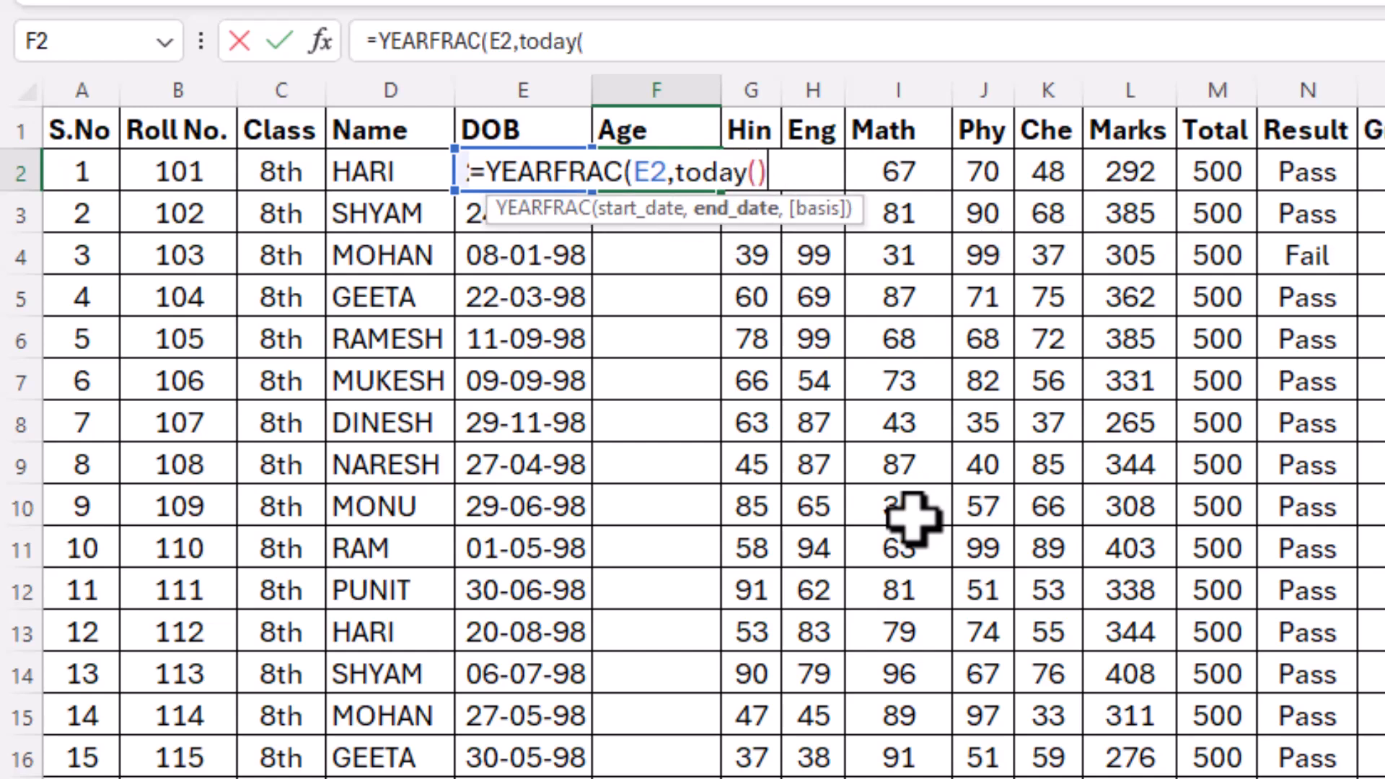
{"action": "type", "text": ")"}
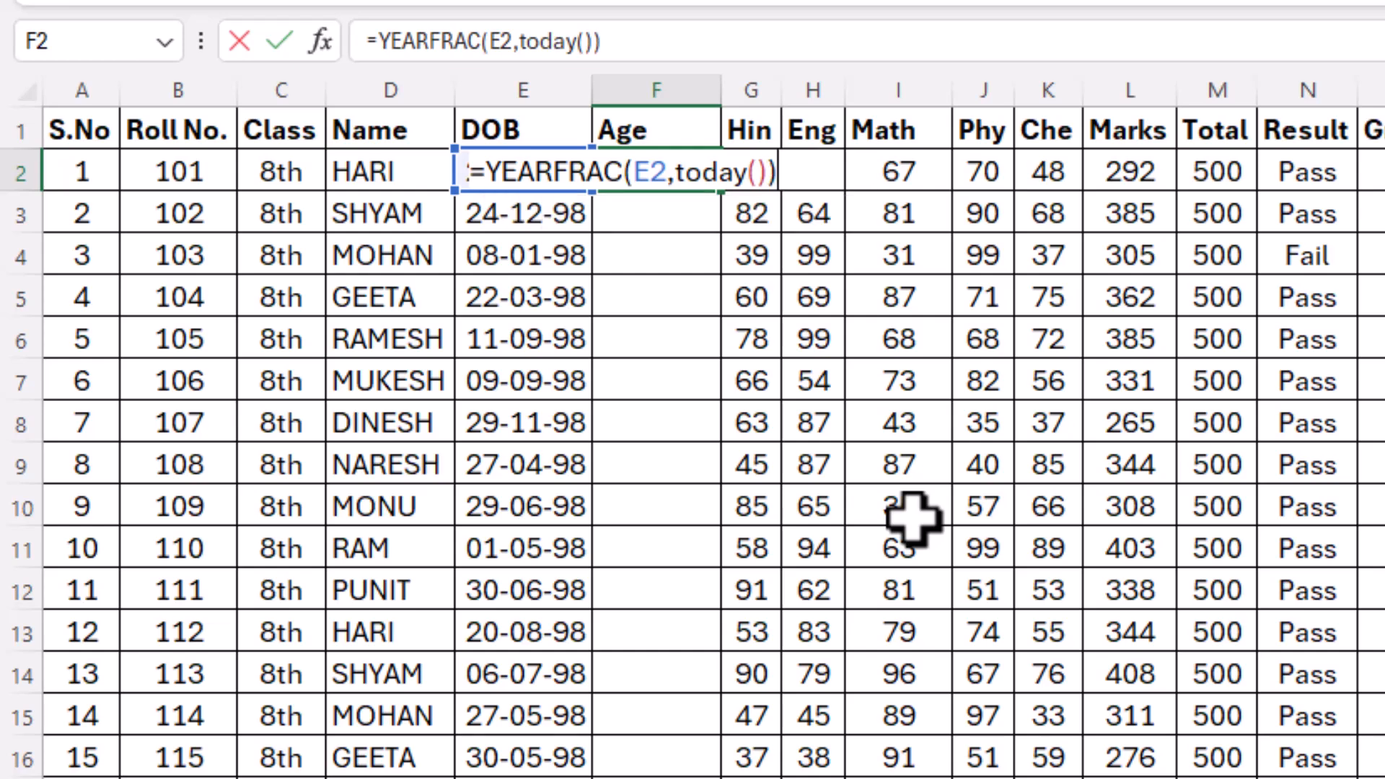
{"action": "key", "text": "Return"}
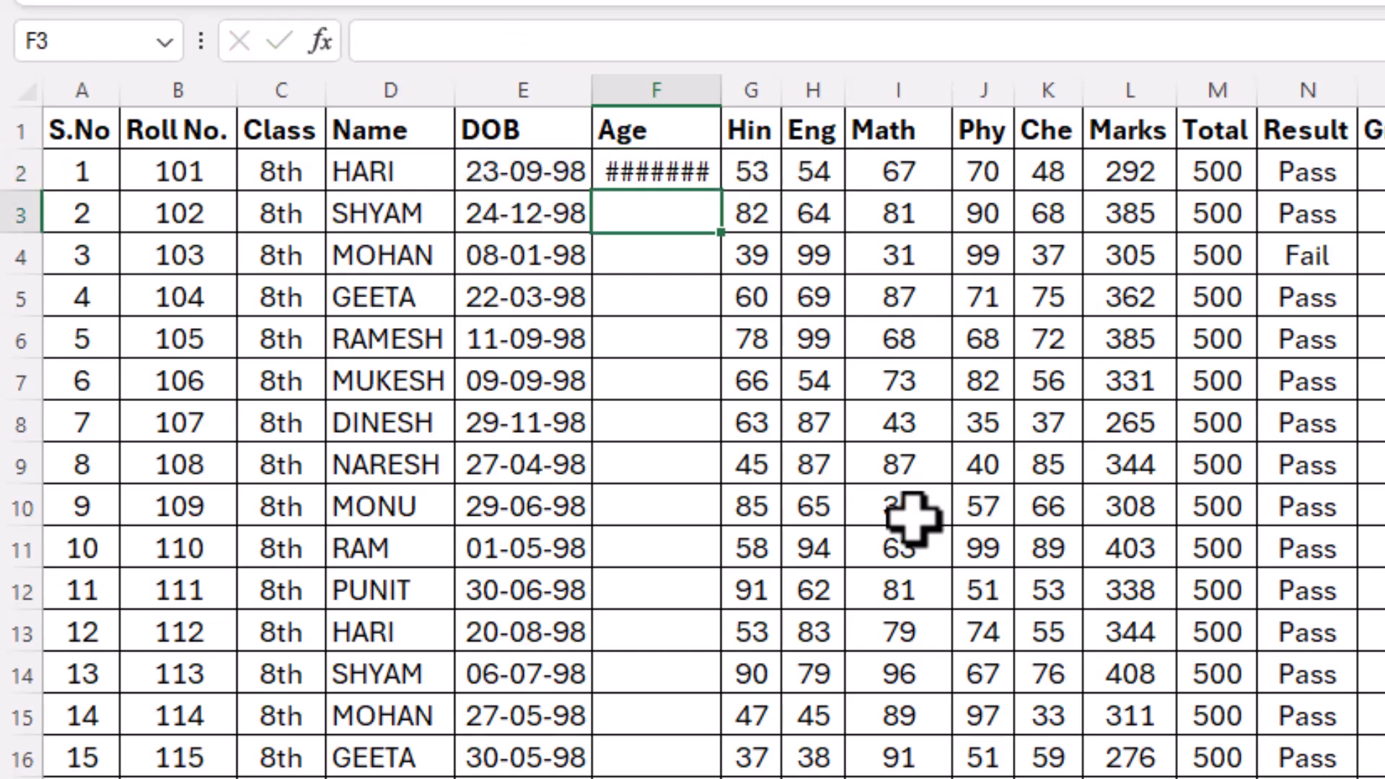
Set the number format of F2 to General and fill the YEARFRAC formula down the whole Age column
{"action": "double_click", "coordinate": [722, 86]}
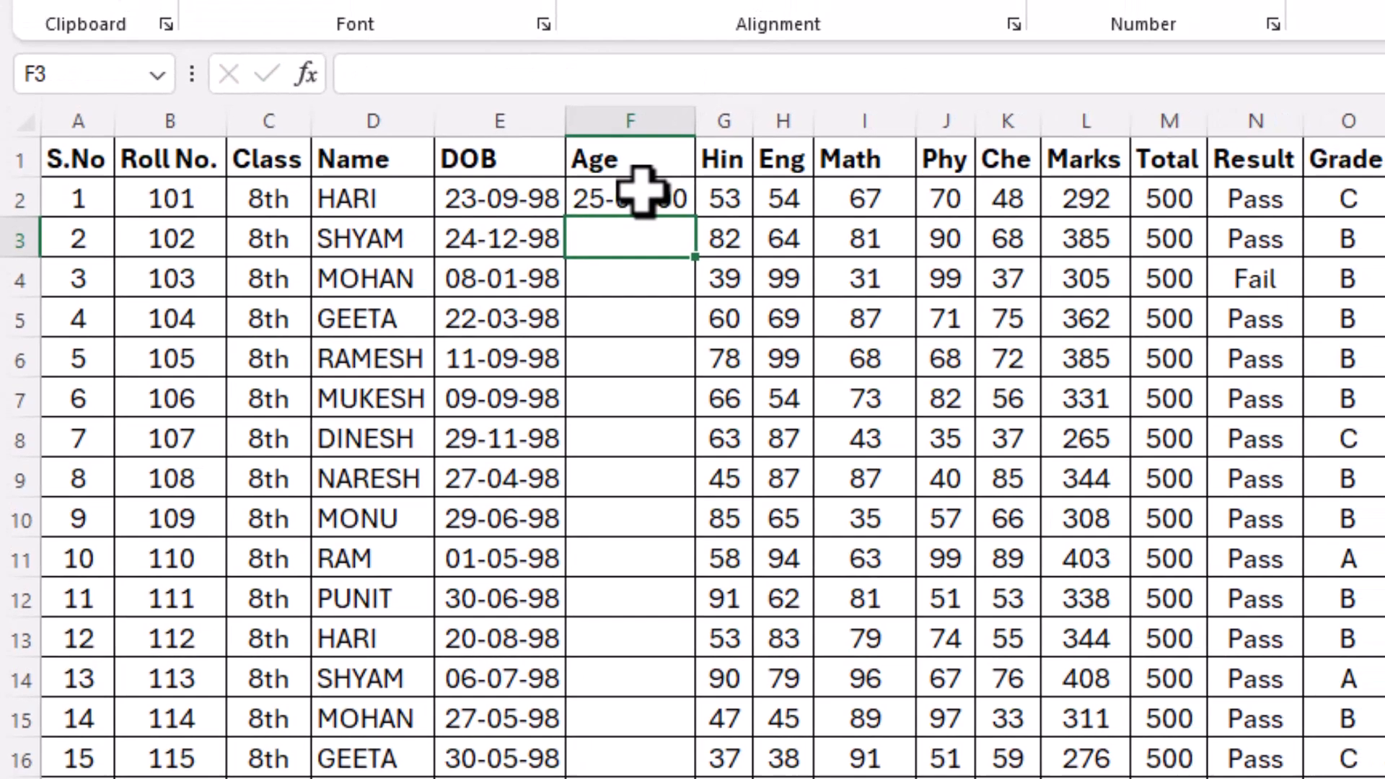
{"action": "left_click", "coordinate": [640, 191]}
{"action": "left_click", "coordinate": [1101, 29]}
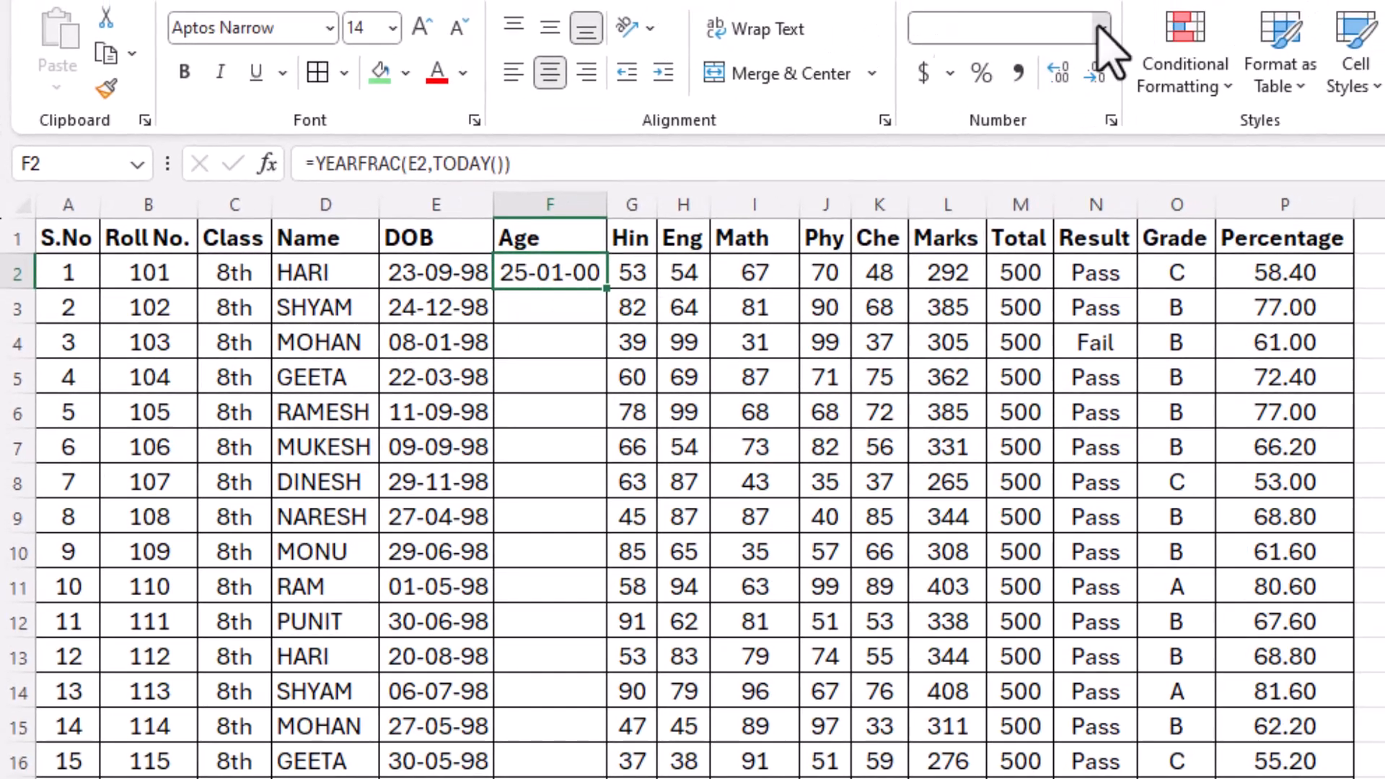
{"action": "left_click", "coordinate": [1040, 94]}
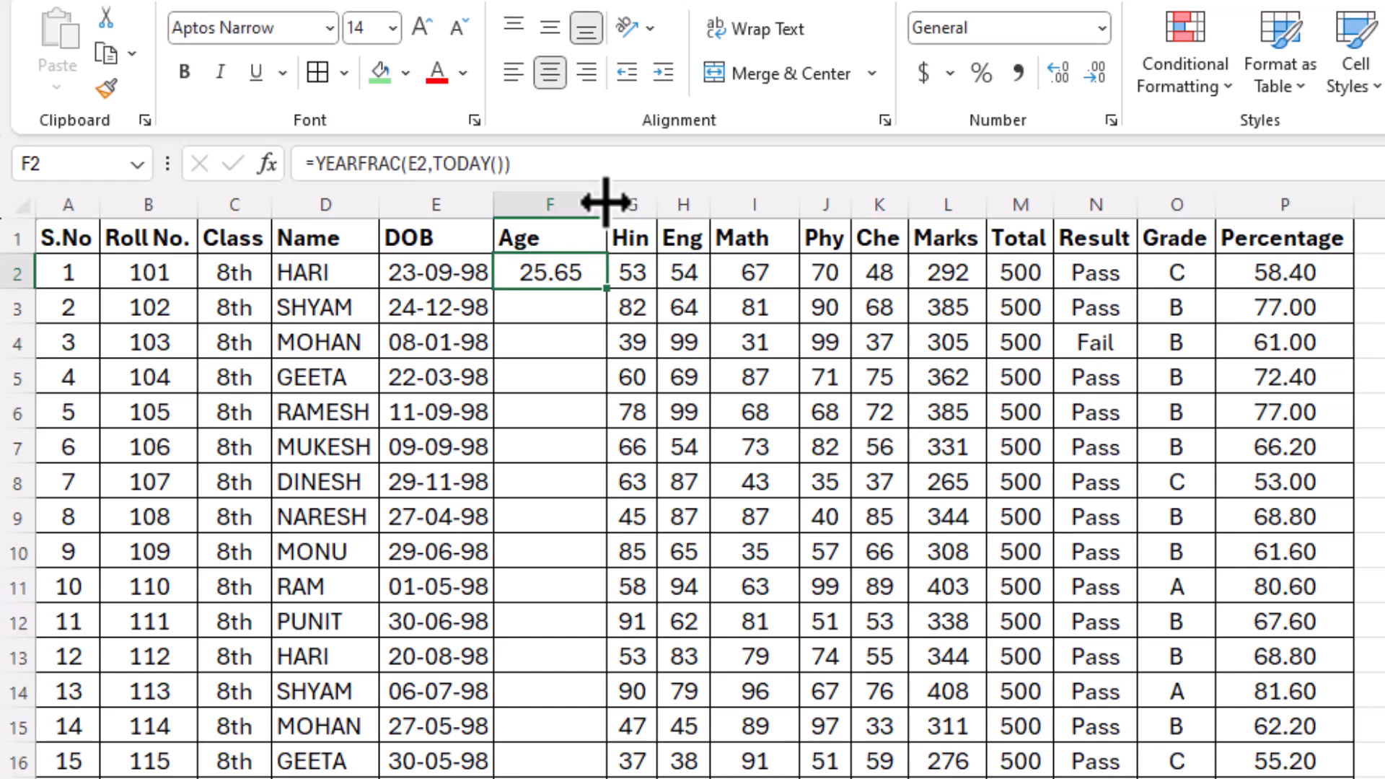
{"action": "double_click", "coordinate": [608, 290]}
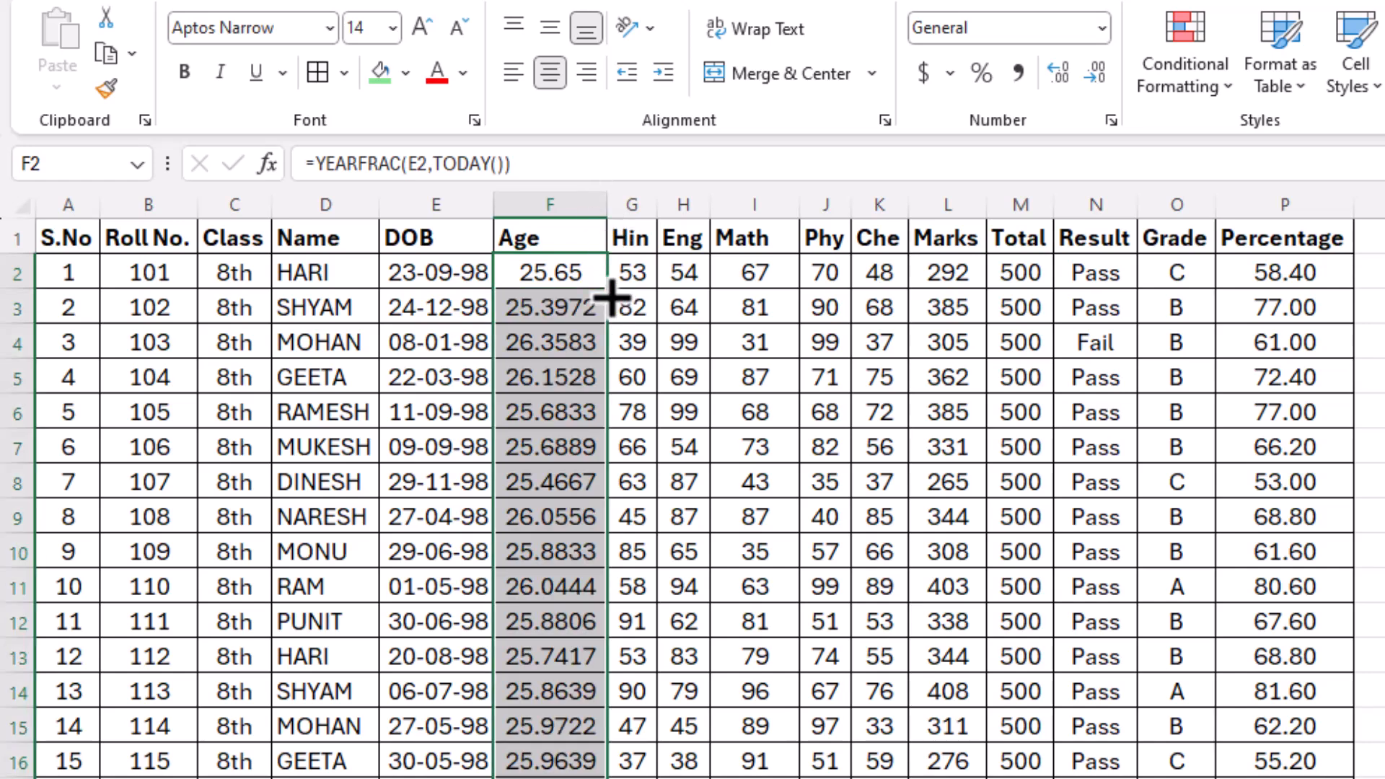
Display the filled ages without decimals and narrow column F to suit the two-digit values
{"action": "left_click", "coordinate": [1098, 72]}
{"action": "left_click", "coordinate": [1098, 73]}
{"action": "left_click_drag", "start_coordinate": [603, 207], "coordinate": [570, 206]}
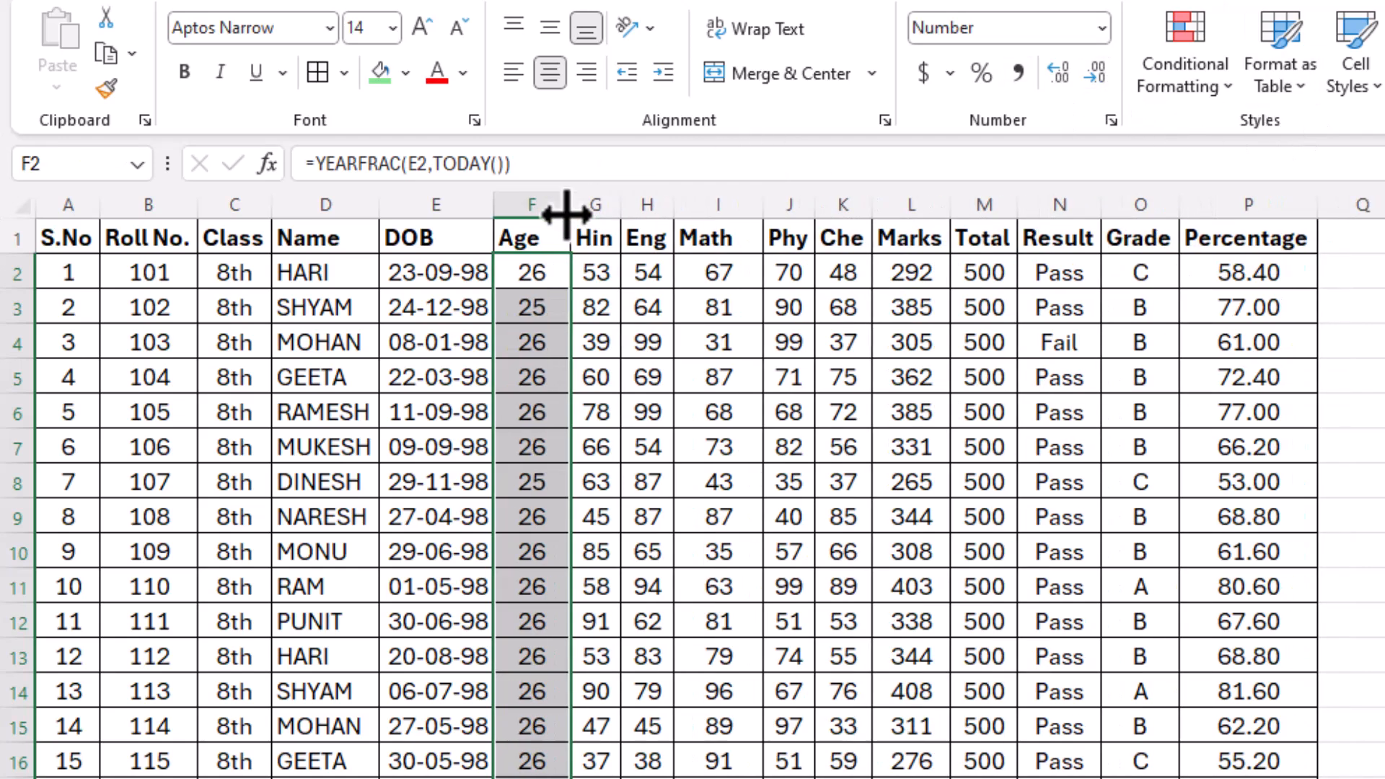
Replace the first student's date of birth in E2 with an earlier date and check the recalculated age in F2
{"action": "left_click", "coordinate": [448, 278]}
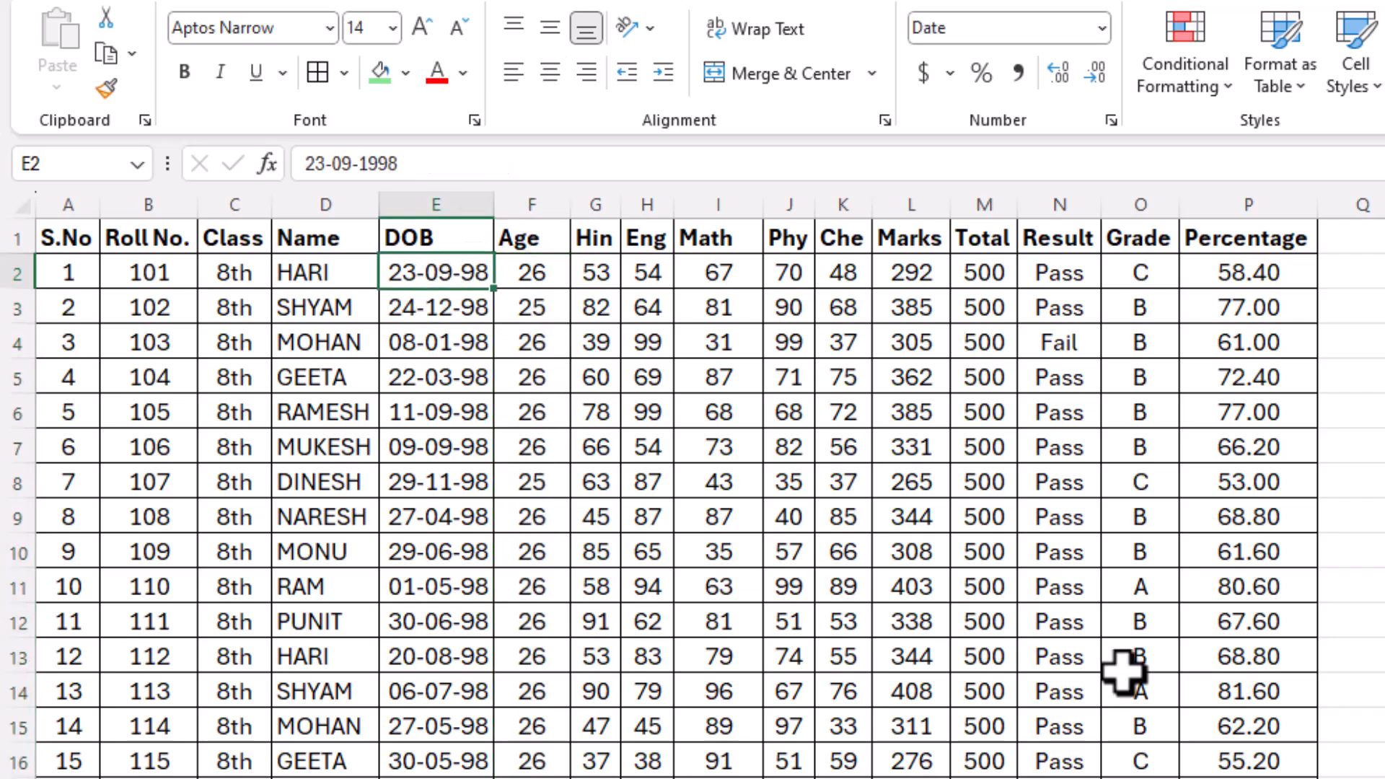
{"action": "type", "text": "15-"}
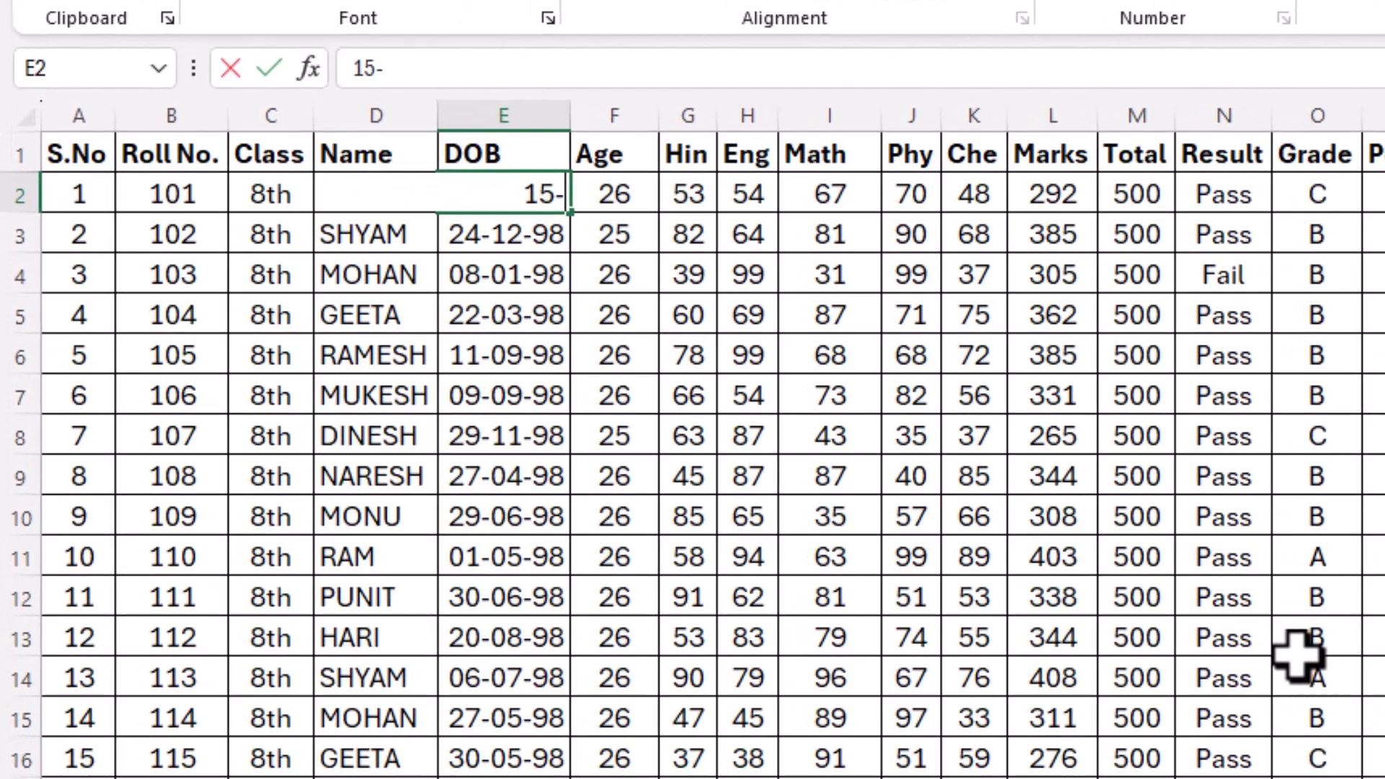
{"action": "type", "text": "10-"}
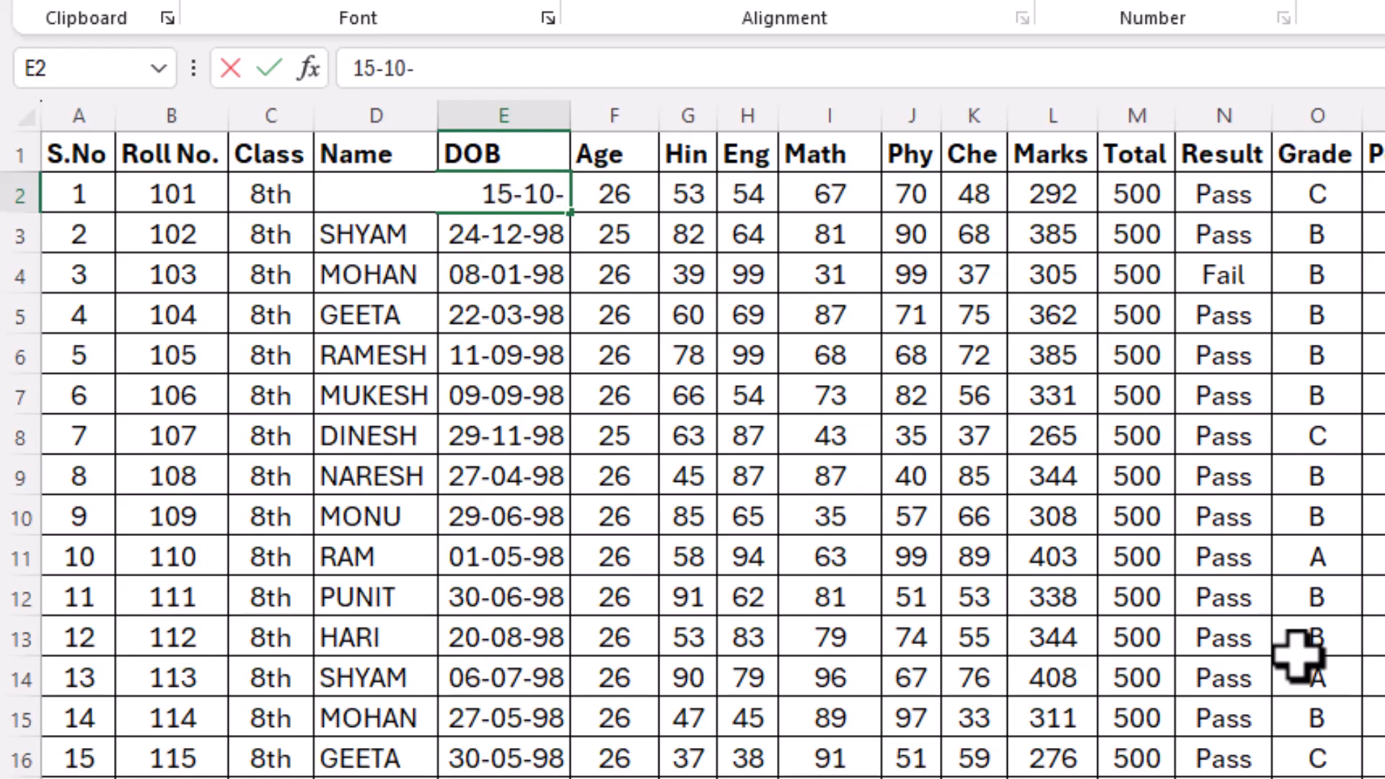
{"action": "type", "text": "1950"}
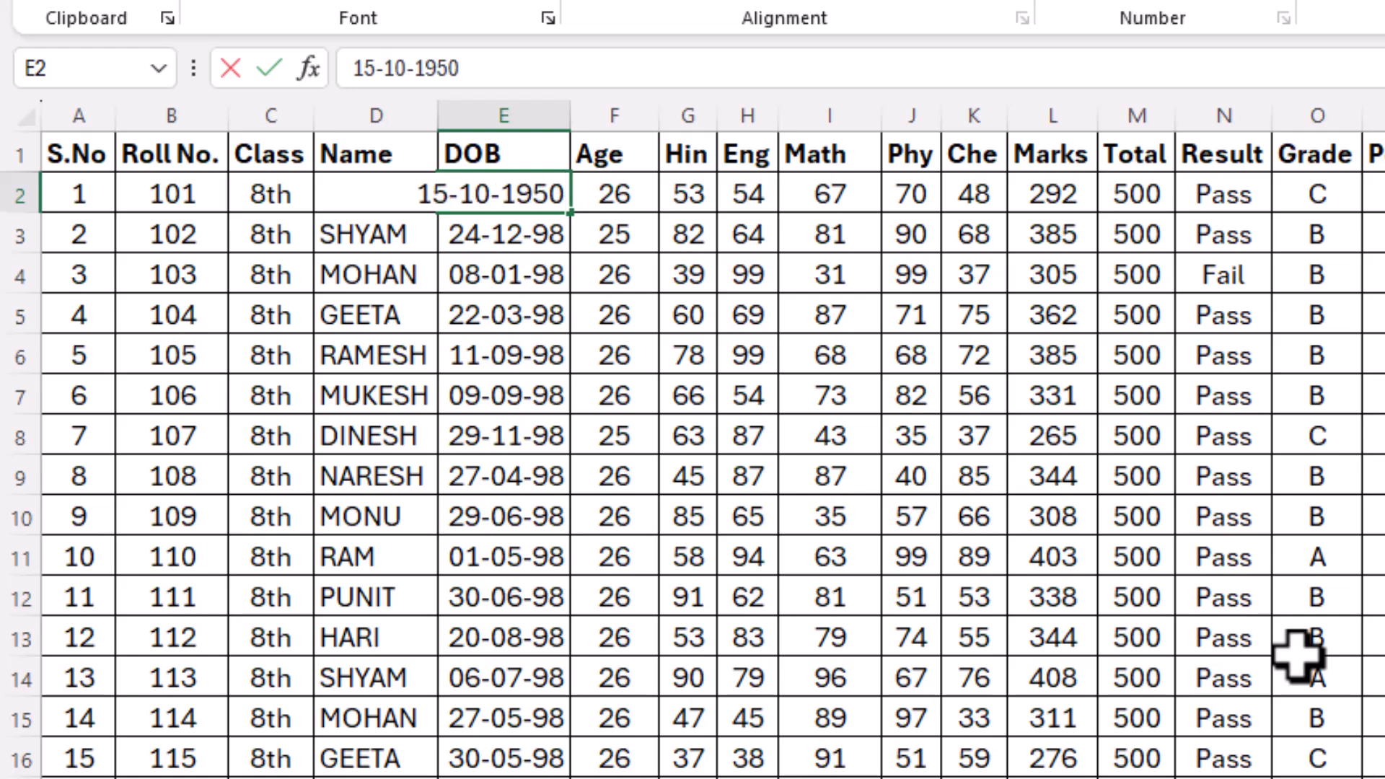
{"action": "key", "text": "Return"}
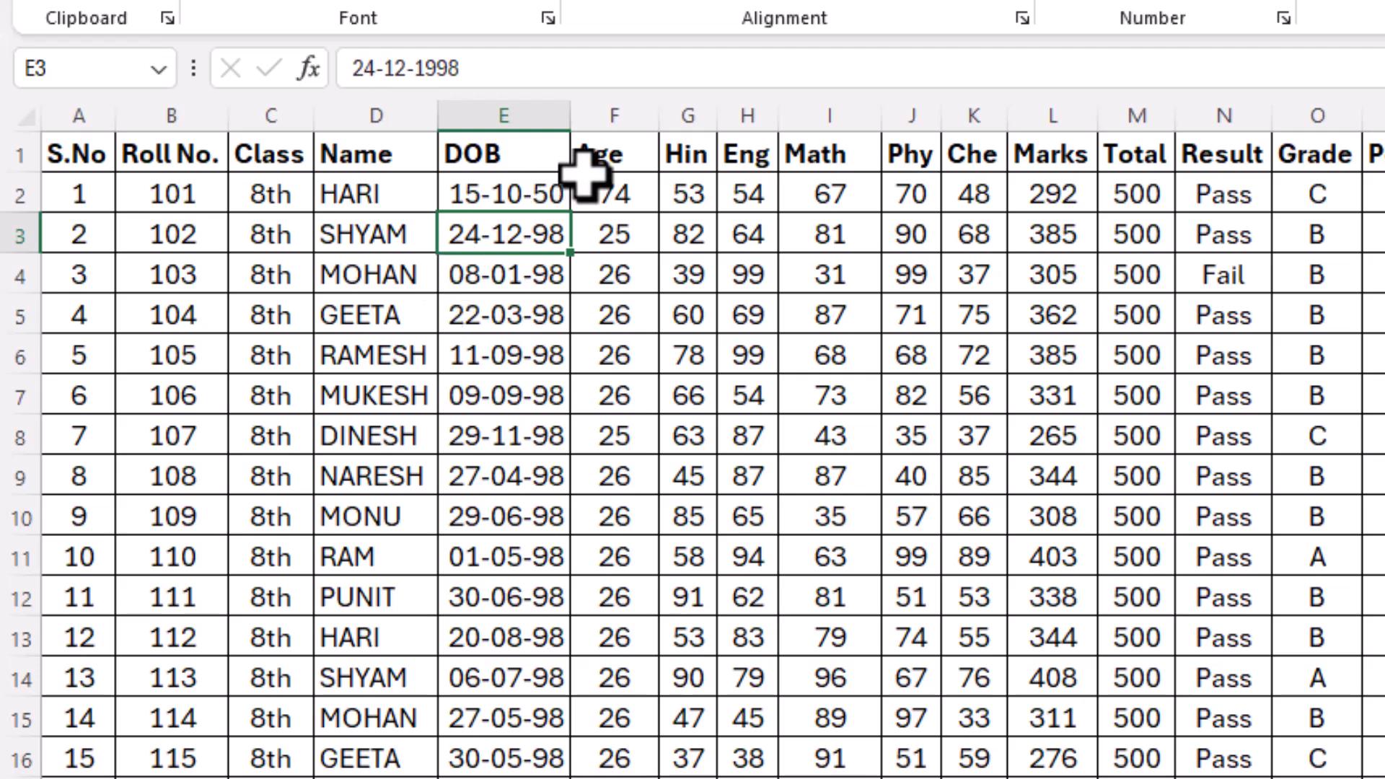
{"action": "left_click", "coordinate": [611, 195]}
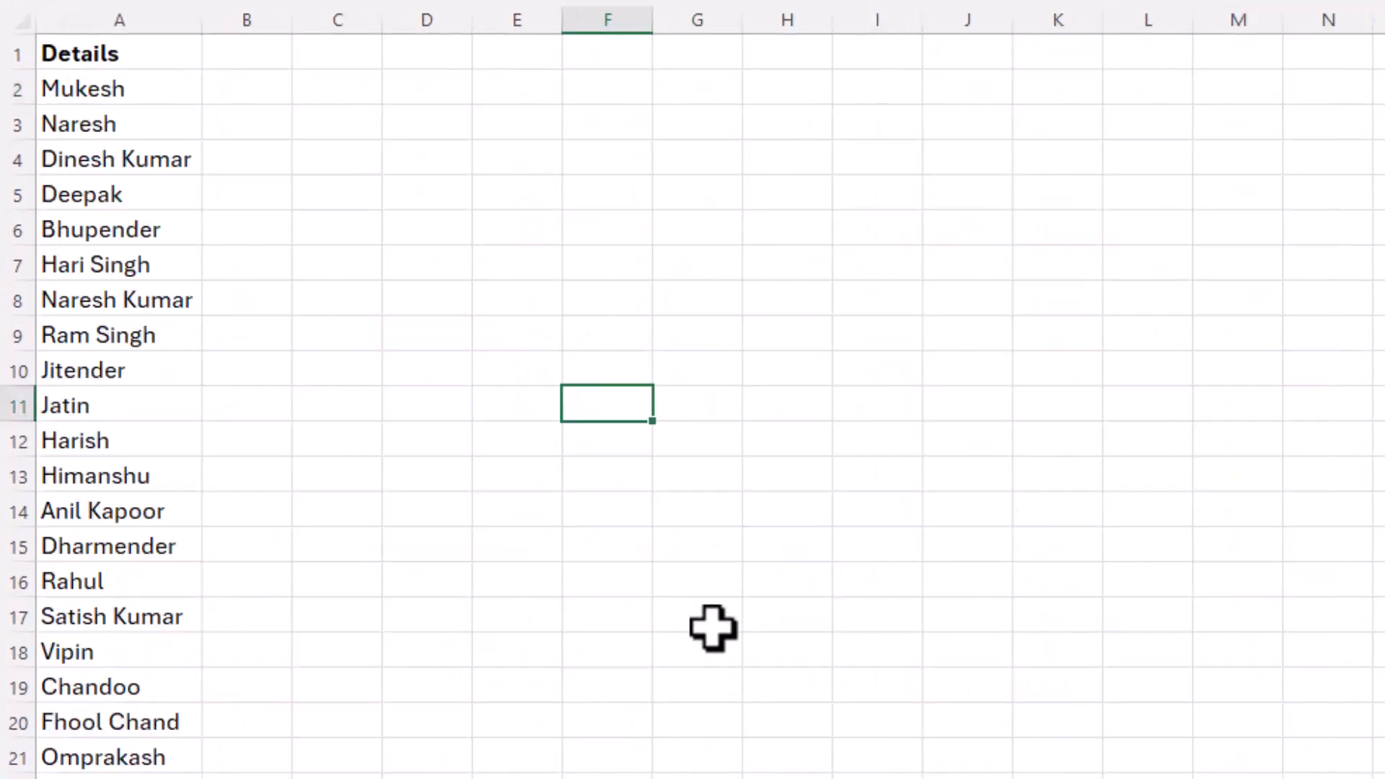
Examine the names listed one per row under Details in A2:A21 and the empty area below and beside them
{"action": "left_click", "coordinate": [324, 231]}
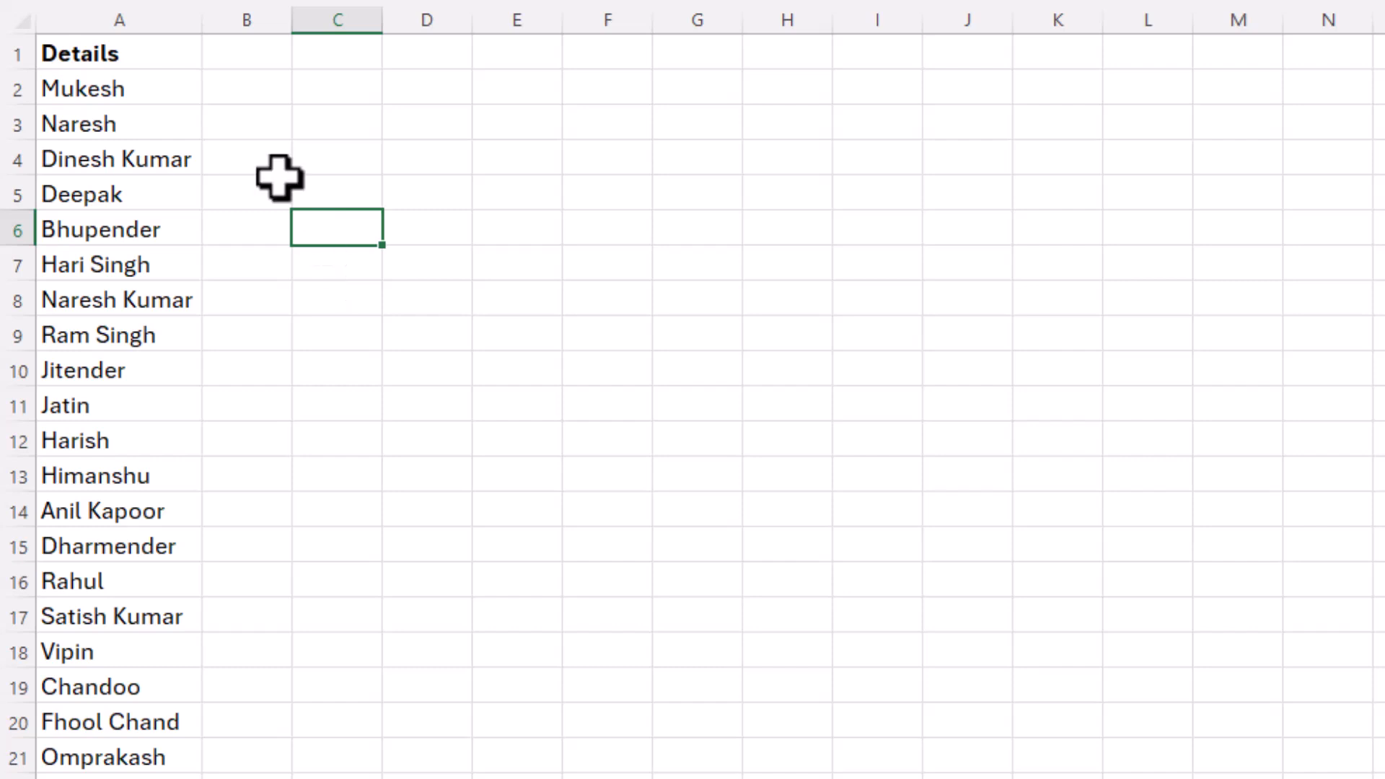
{"action": "left_click_drag", "start_coordinate": [130, 91], "coordinate": [108, 737]}
{"action": "scroll", "coordinate": [109, 741], "scroll_direction": "down", "scroll_amount": 14}
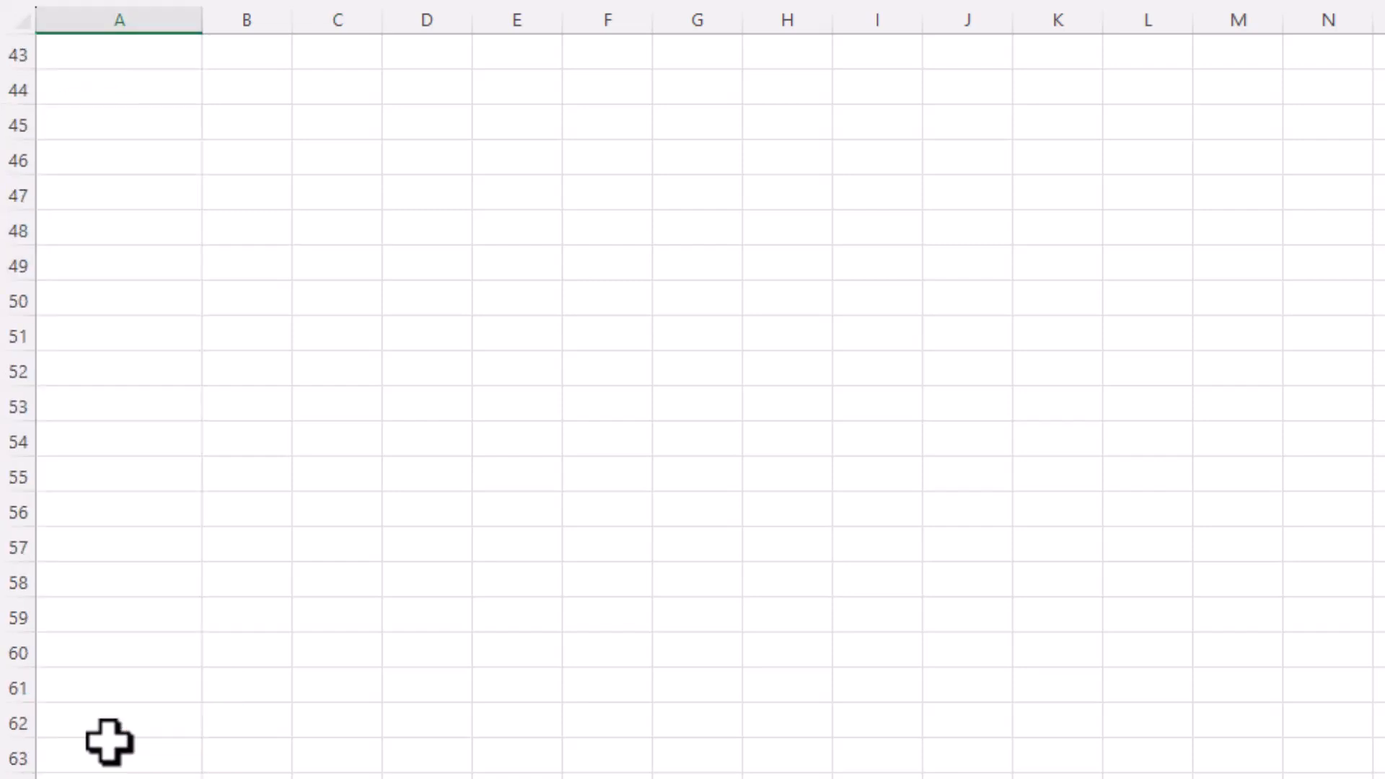
{"action": "scroll", "coordinate": [108, 742], "scroll_direction": "up", "scroll_amount": 14}
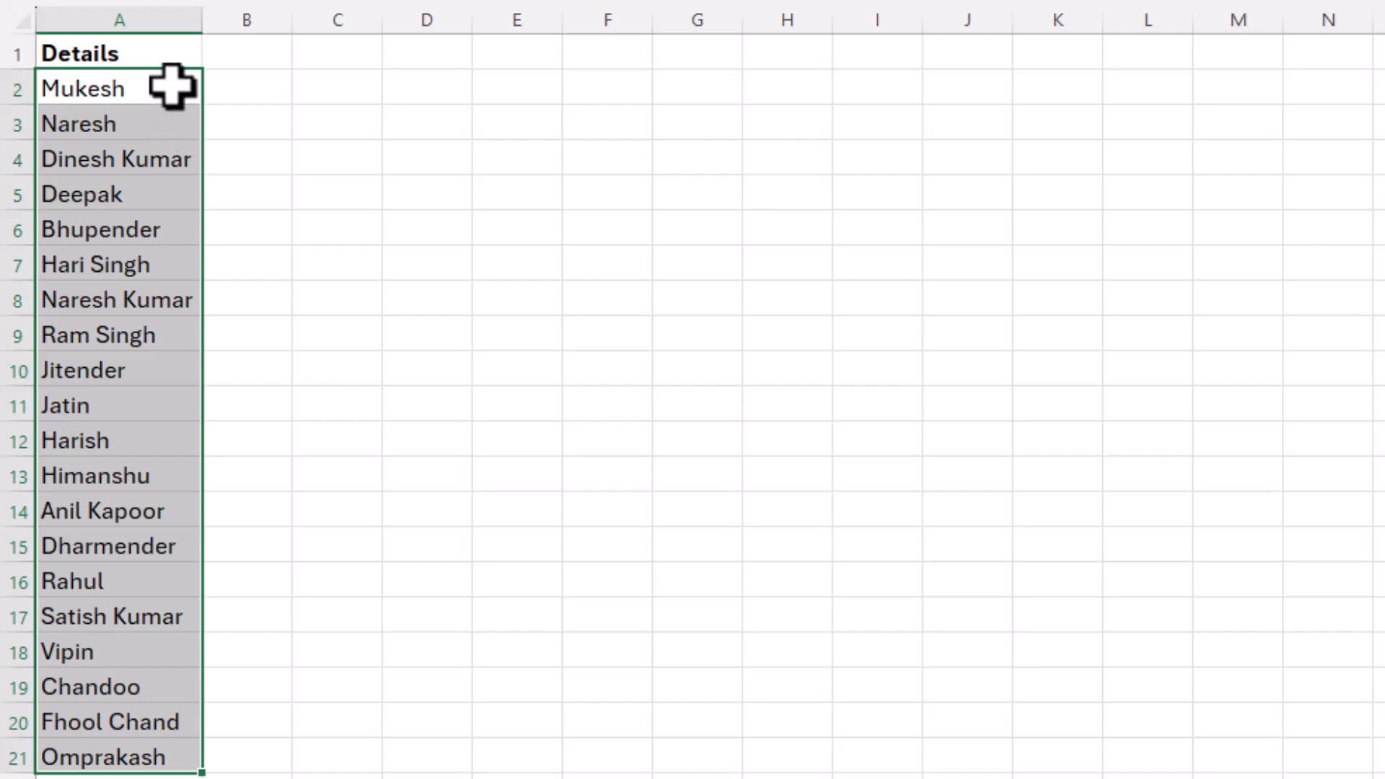
{"action": "left_click", "coordinate": [172, 86]}
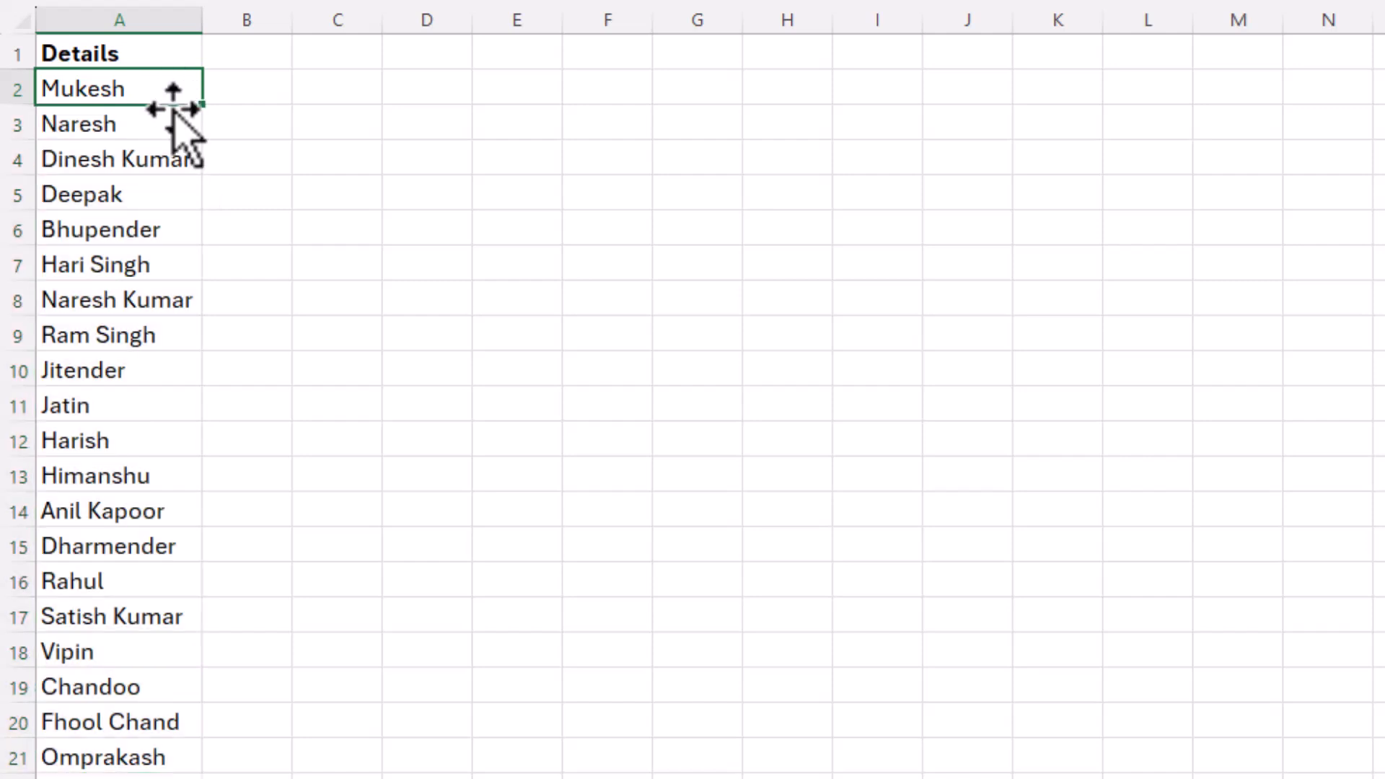
{"action": "left_click", "coordinate": [117, 116]}
{"action": "left_click", "coordinate": [141, 90]}
{"action": "left_click", "coordinate": [139, 118]}
{"action": "left_click", "coordinate": [148, 161]}
{"action": "left_click", "coordinate": [149, 182]}
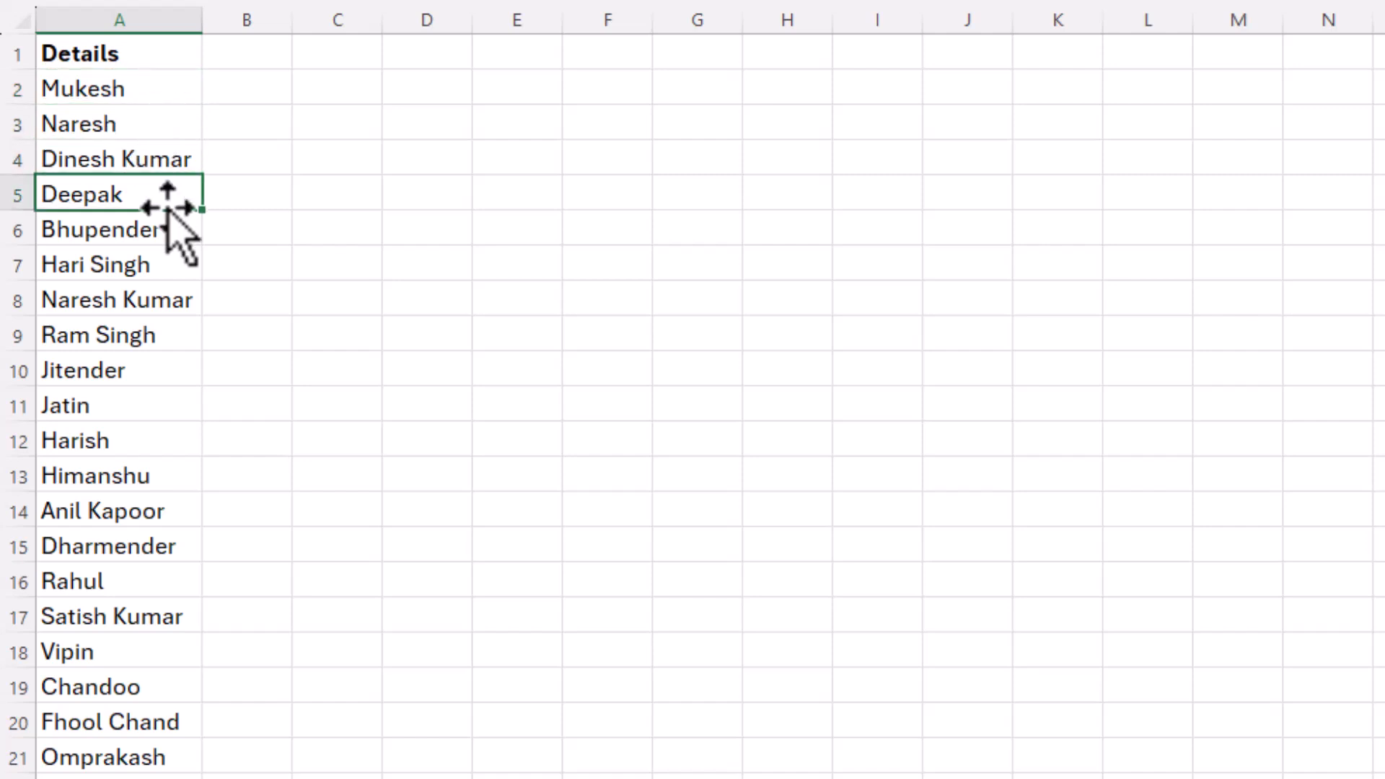
{"action": "left_click", "coordinate": [159, 130]}
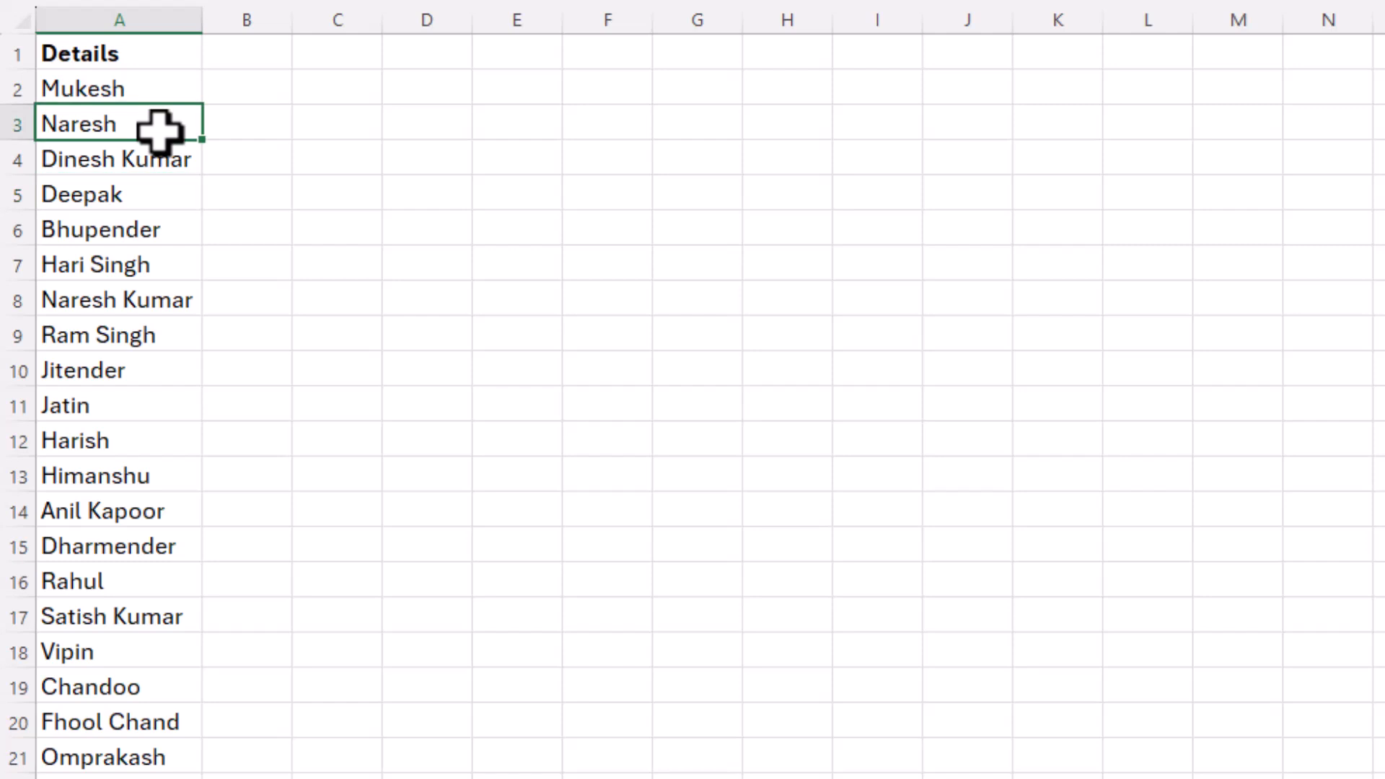
{"action": "right_click", "coordinate": [159, 129]}
{"action": "key", "text": "Escape"}
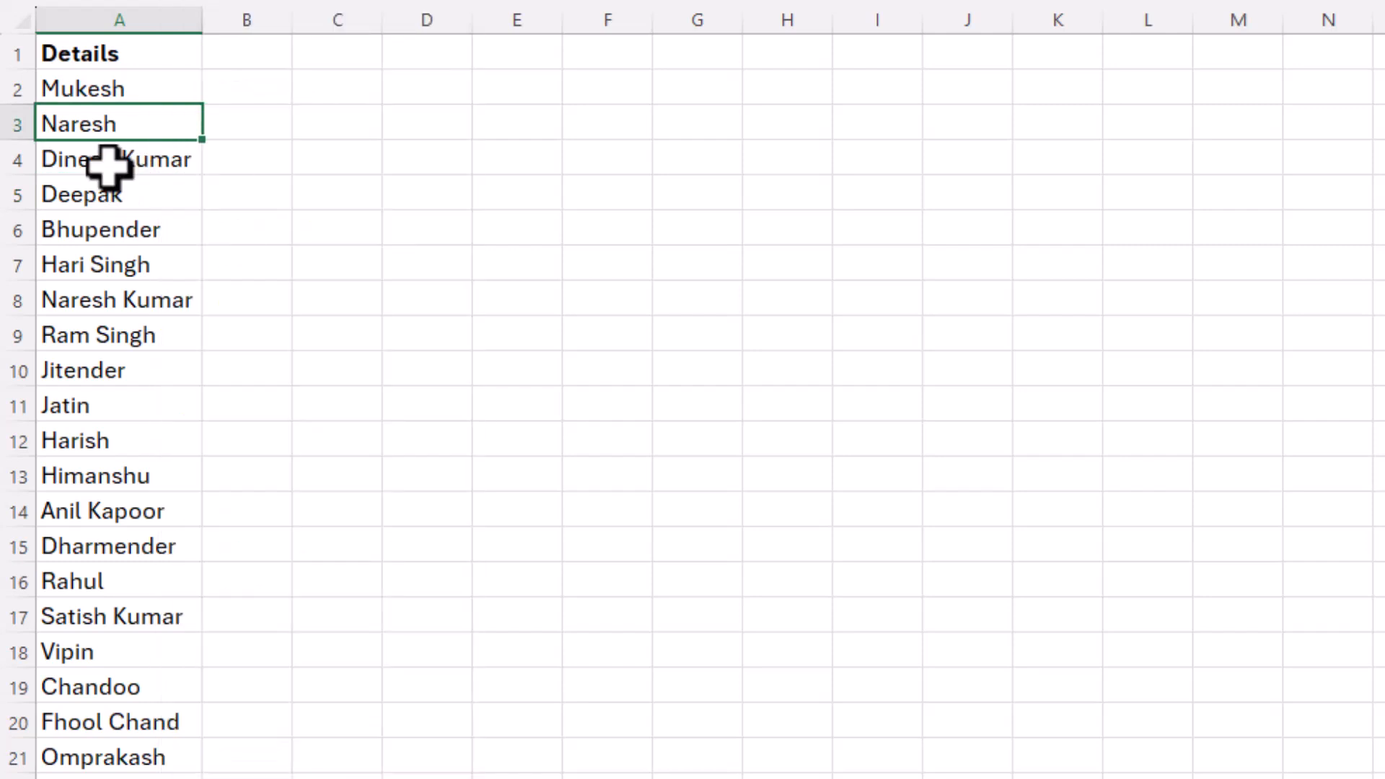
{"action": "left_click", "coordinate": [109, 170]}
{"action": "left_click", "coordinate": [108, 289]}
{"action": "left_click", "coordinate": [137, 468]}
{"action": "left_click", "coordinate": [150, 588]}
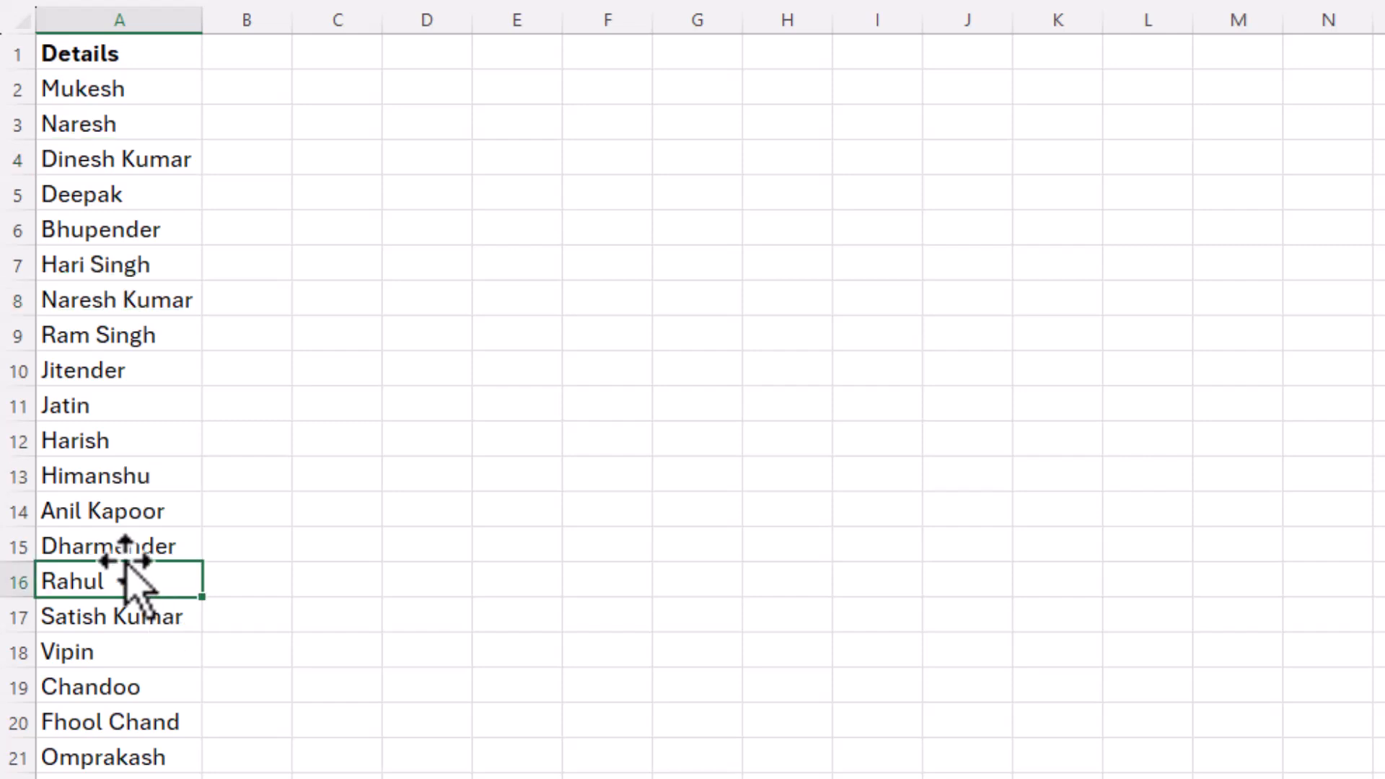
{"action": "scroll", "coordinate": [126, 561], "scroll_direction": "down", "scroll_amount": 7}
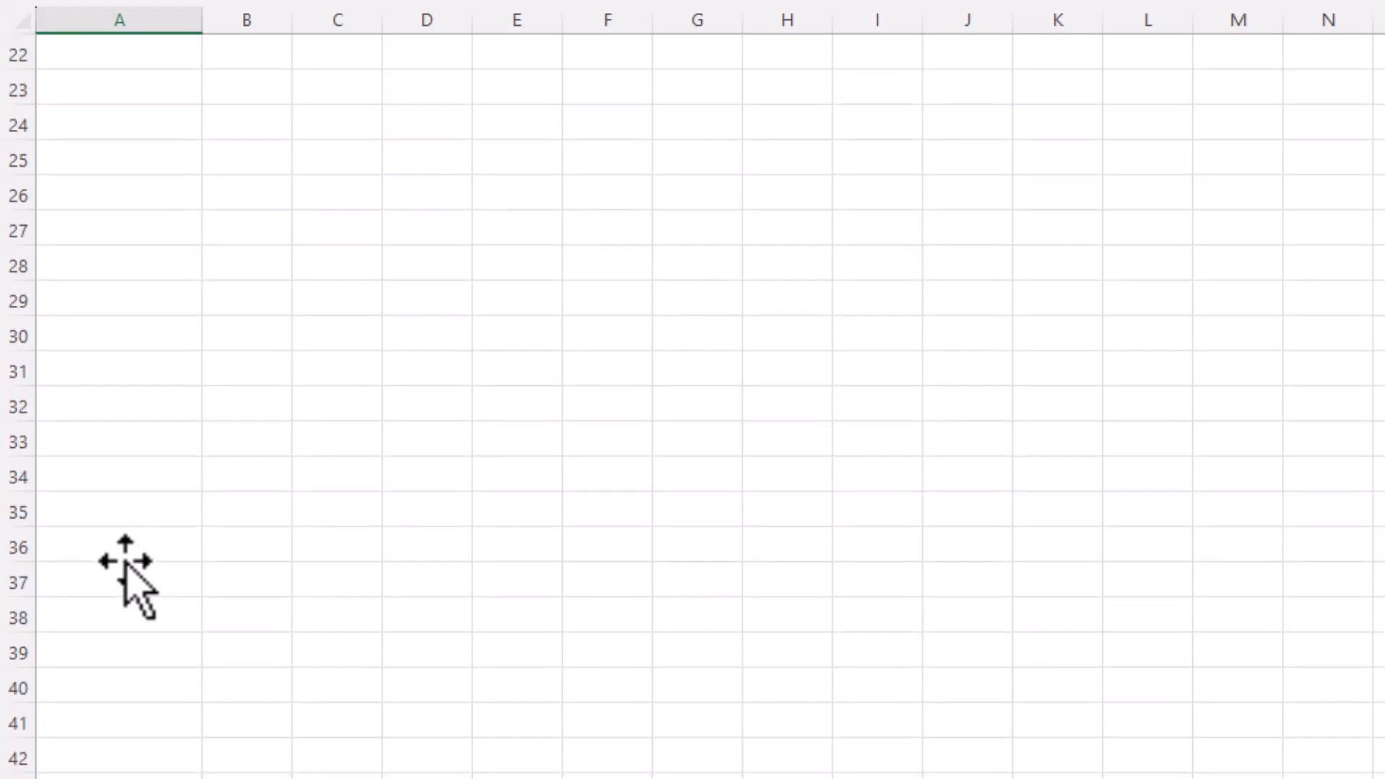
{"action": "scroll", "coordinate": [126, 561], "scroll_direction": "up", "scroll_amount": 7}
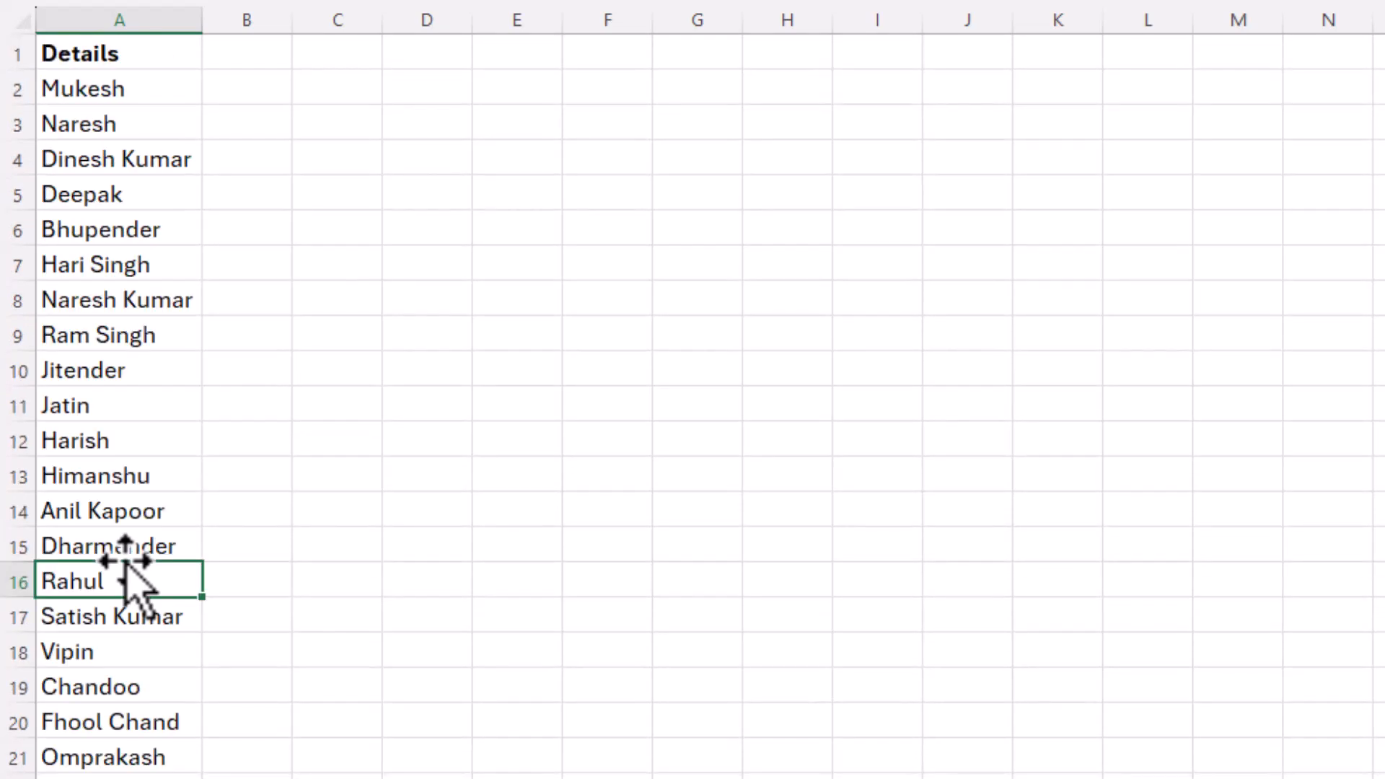
{"action": "left_click", "coordinate": [231, 97]}
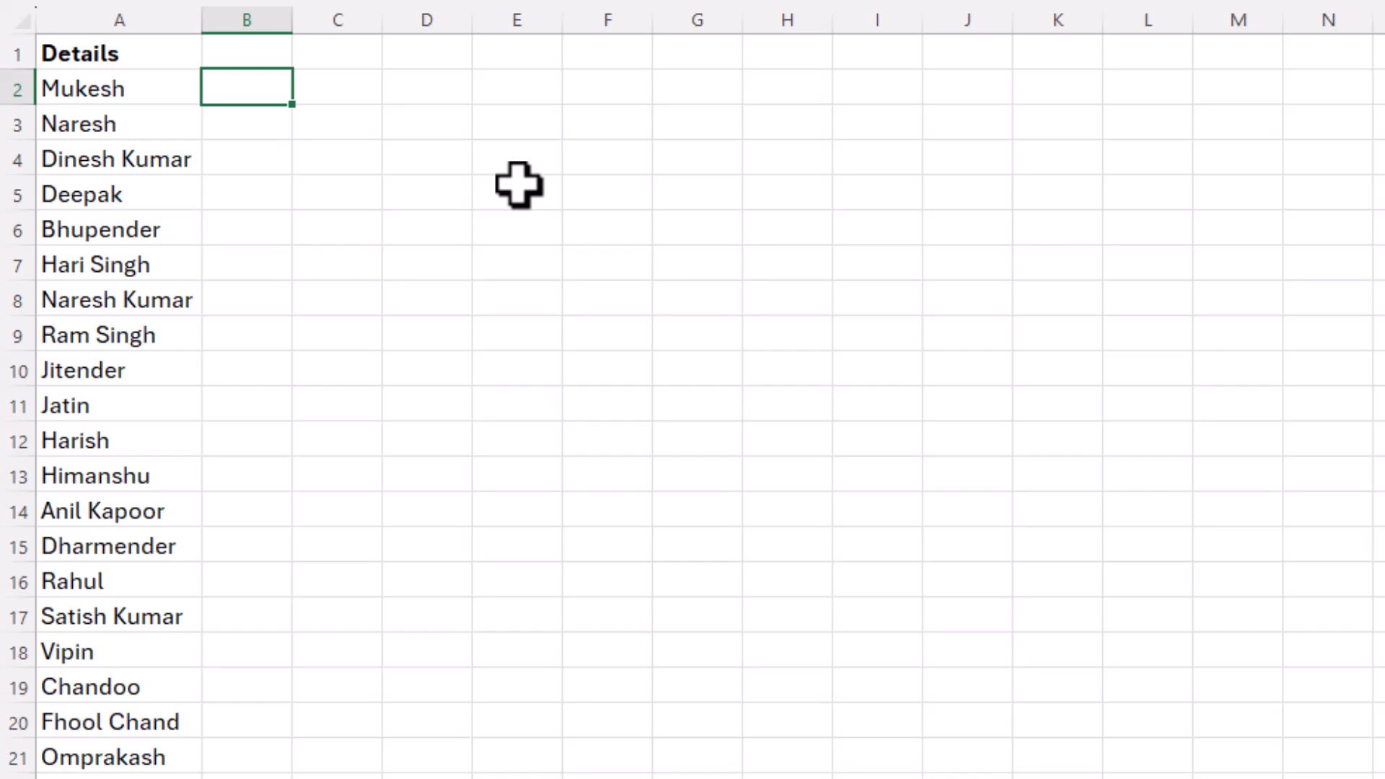
Enter 1 in B2 and 2 in B3, and fill the number series down beside all the names to B21
{"action": "type", "text": "1"}
{"action": "key", "text": "Return"}
{"action": "type", "text": "2"}
{"action": "key", "text": "Return"}
{"action": "left_click", "coordinate": [232, 99]}
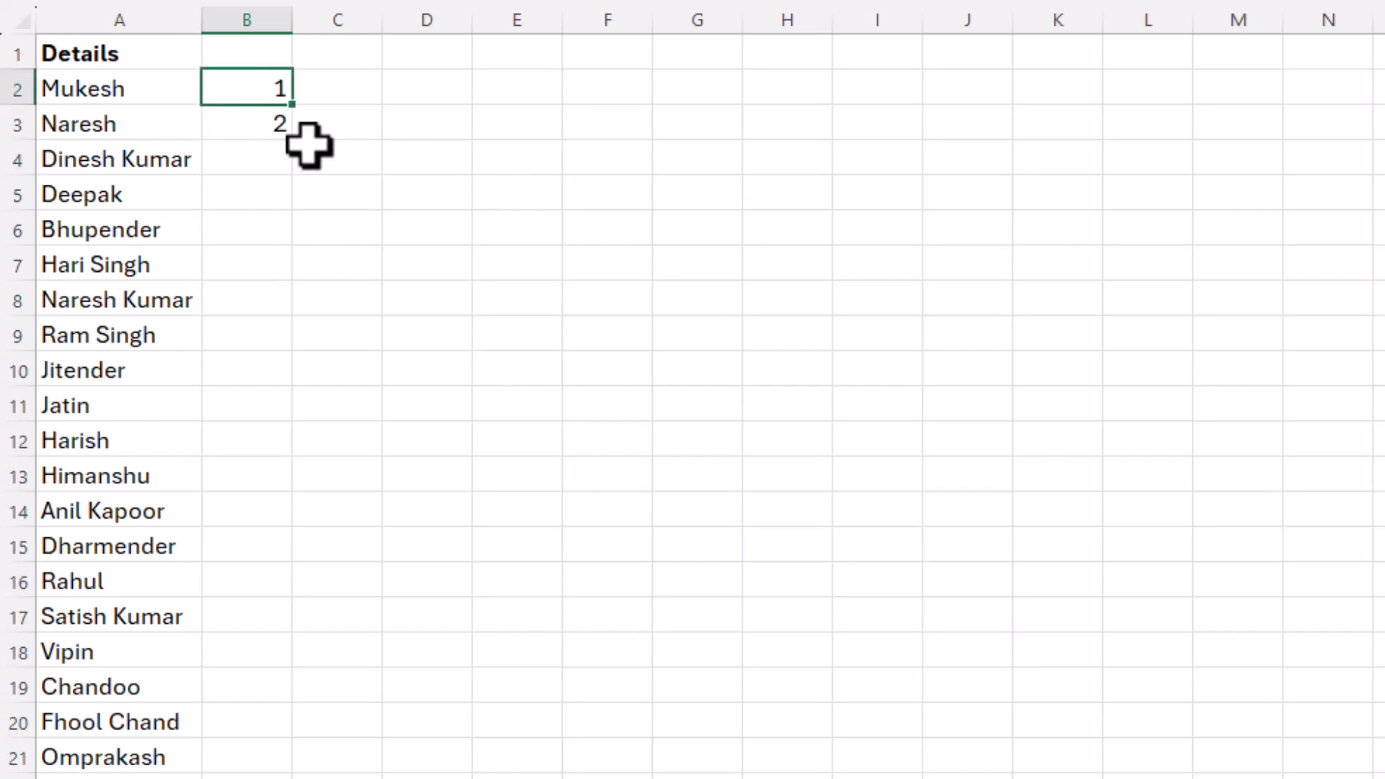
{"action": "left_click_drag", "start_coordinate": [253, 96], "coordinate": [253, 117]}
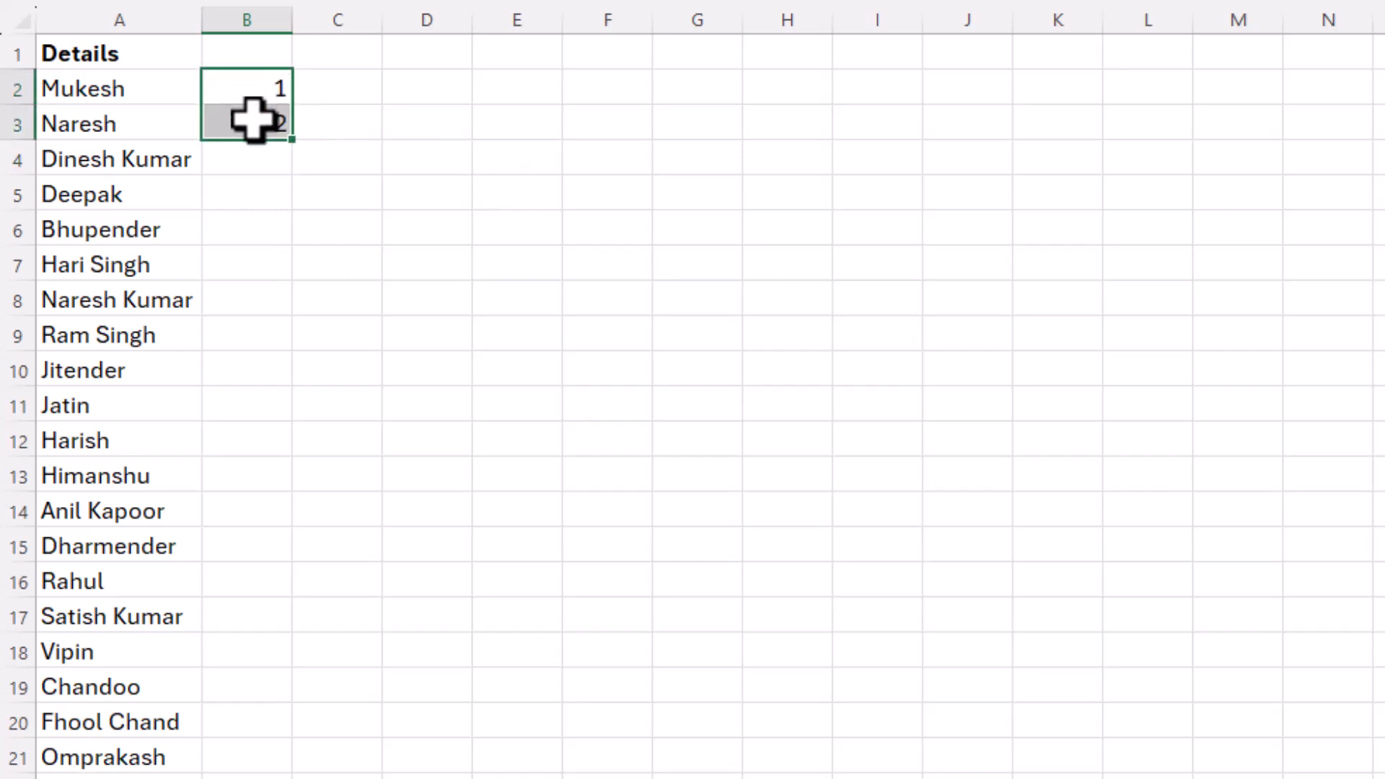
{"action": "double_click", "coordinate": [297, 143]}
{"action": "scroll", "coordinate": [254, 614], "scroll_direction": "down", "scroll_amount": 1}
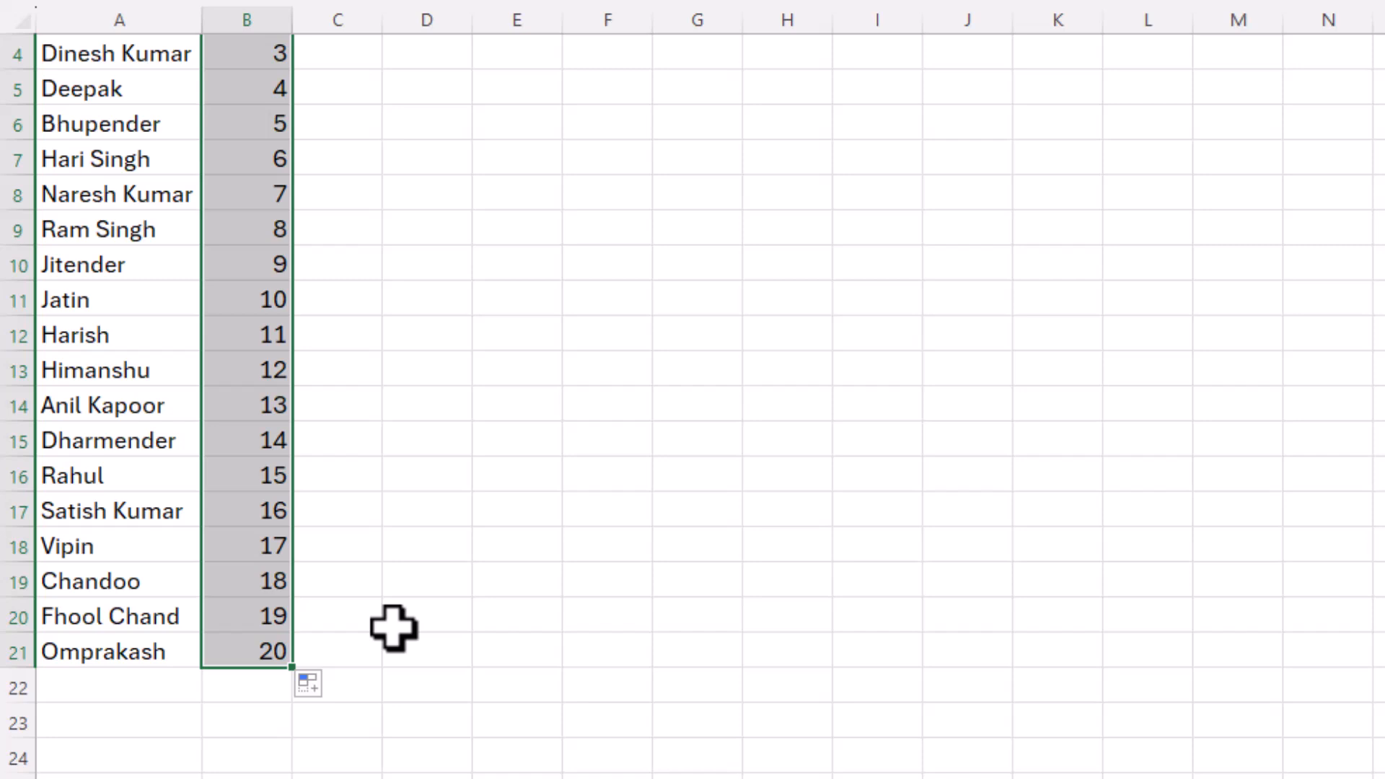
Copy the number series in column B and paste it directly below itself, starting at B22
{"action": "key", "text": "ctrl+c"}
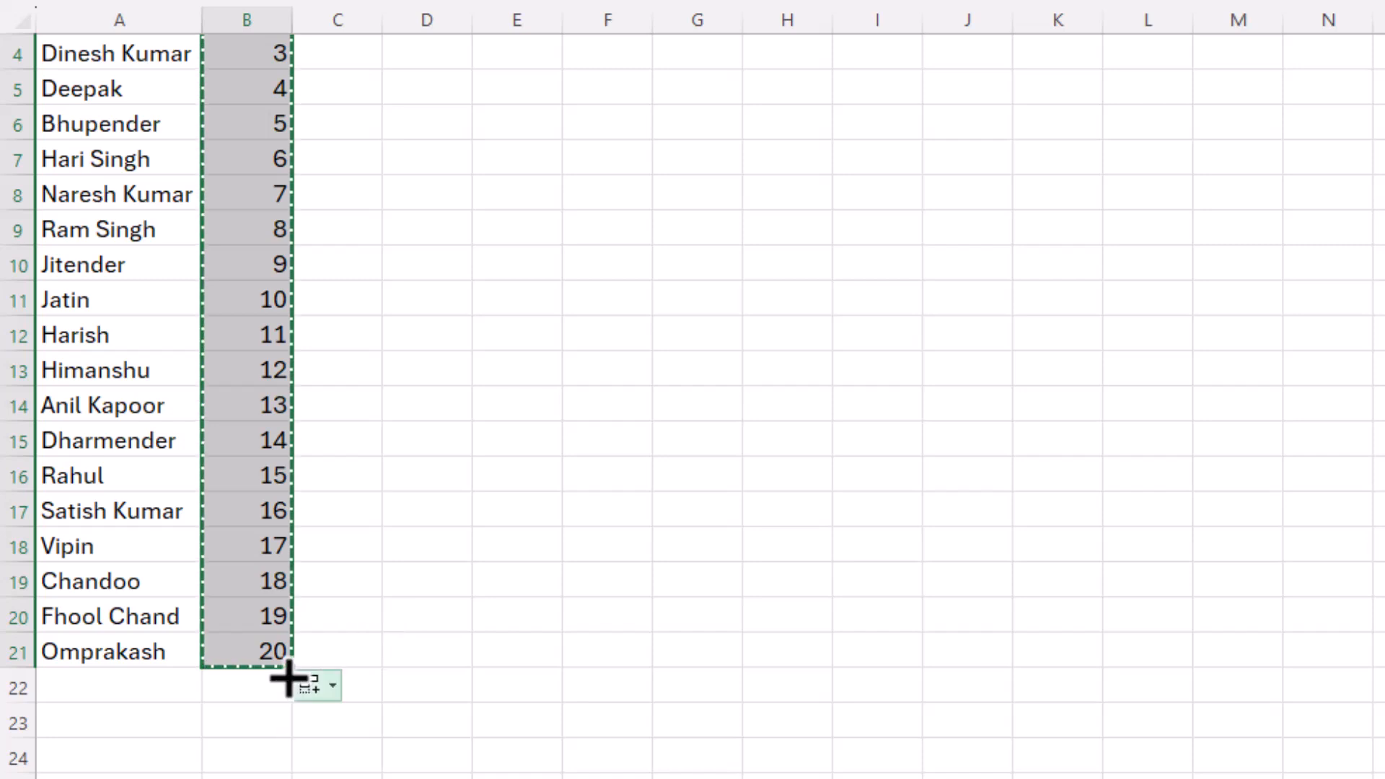
{"action": "left_click", "coordinate": [252, 678]}
{"action": "key", "text": "ctrl+v"}
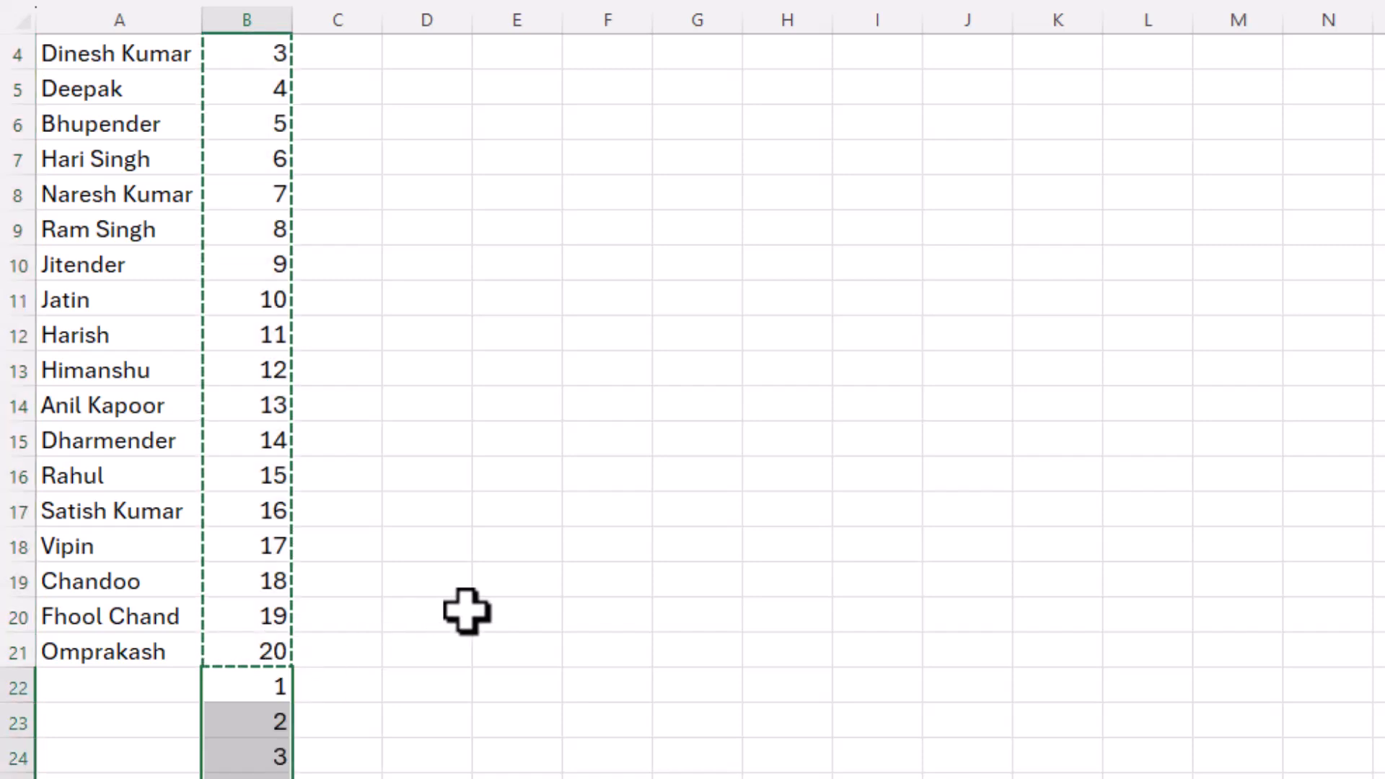
{"action": "scroll", "coordinate": [467, 611], "scroll_direction": "down", "scroll_amount": 5}
{"action": "scroll", "coordinate": [466, 612], "scroll_direction": "up", "scroll_amount": 6}
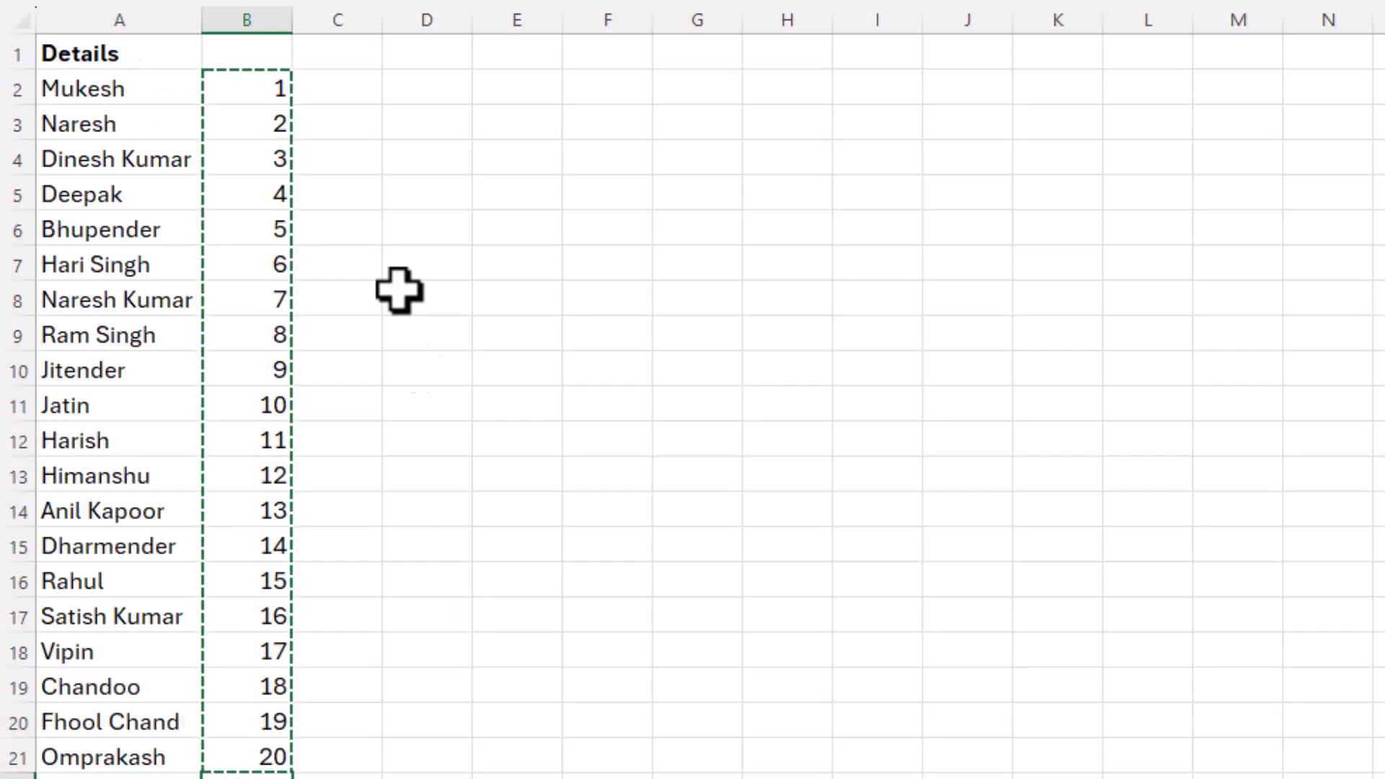
Sort all numbers in column B from smallest to largest, expanding the selection to include the names
{"action": "left_click", "coordinate": [241, 93]}
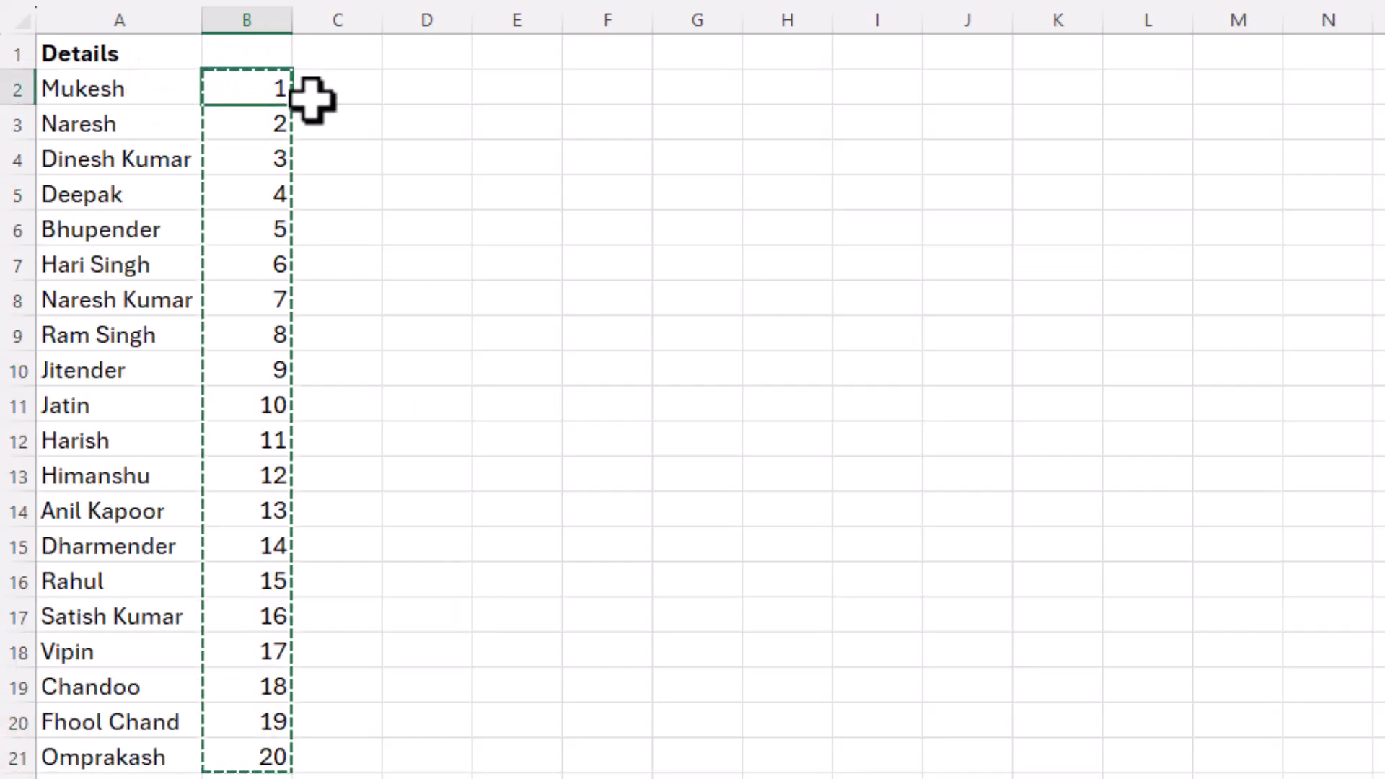
{"action": "key", "text": "ctrl+shift+Down"}
{"action": "scroll", "coordinate": [312, 100], "scroll_direction": "up", "scroll_amount": 6}
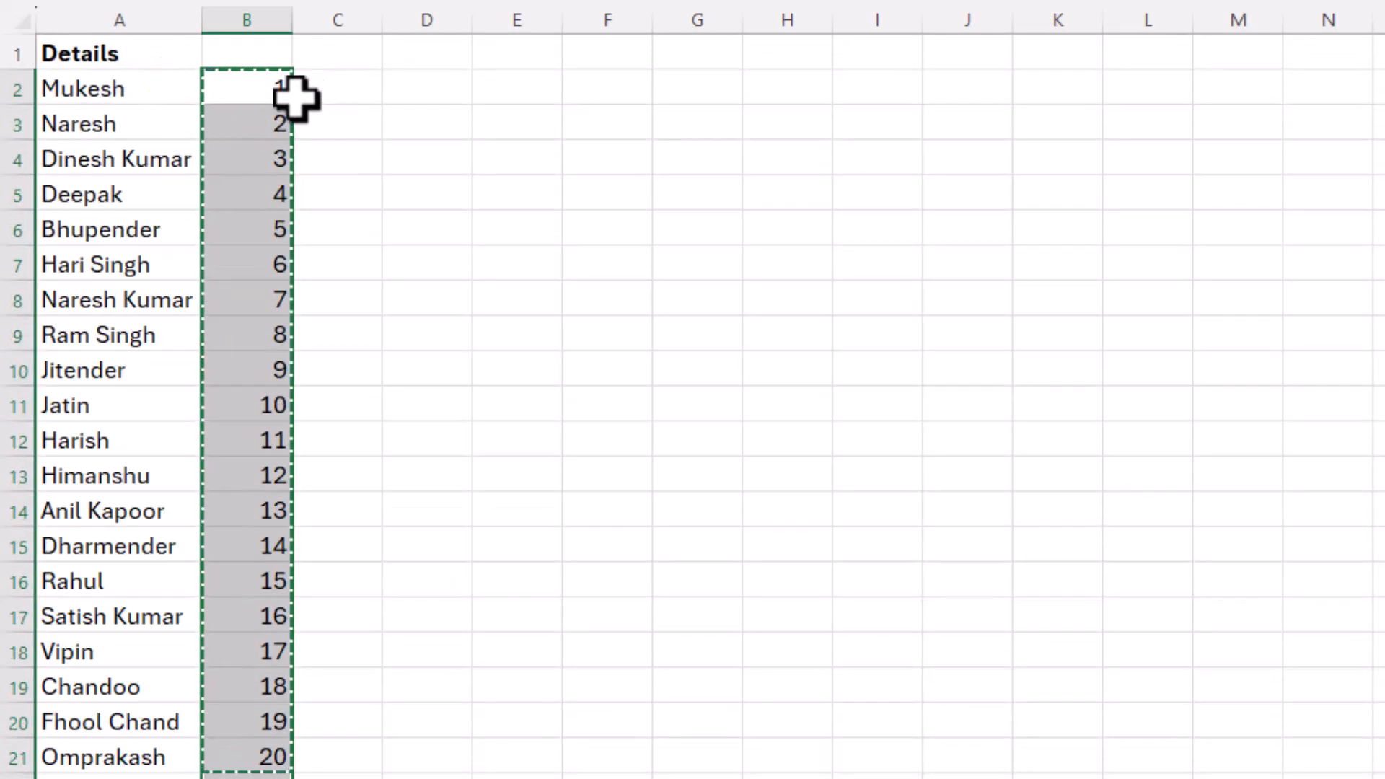
{"action": "right_click", "coordinate": [247, 88]}
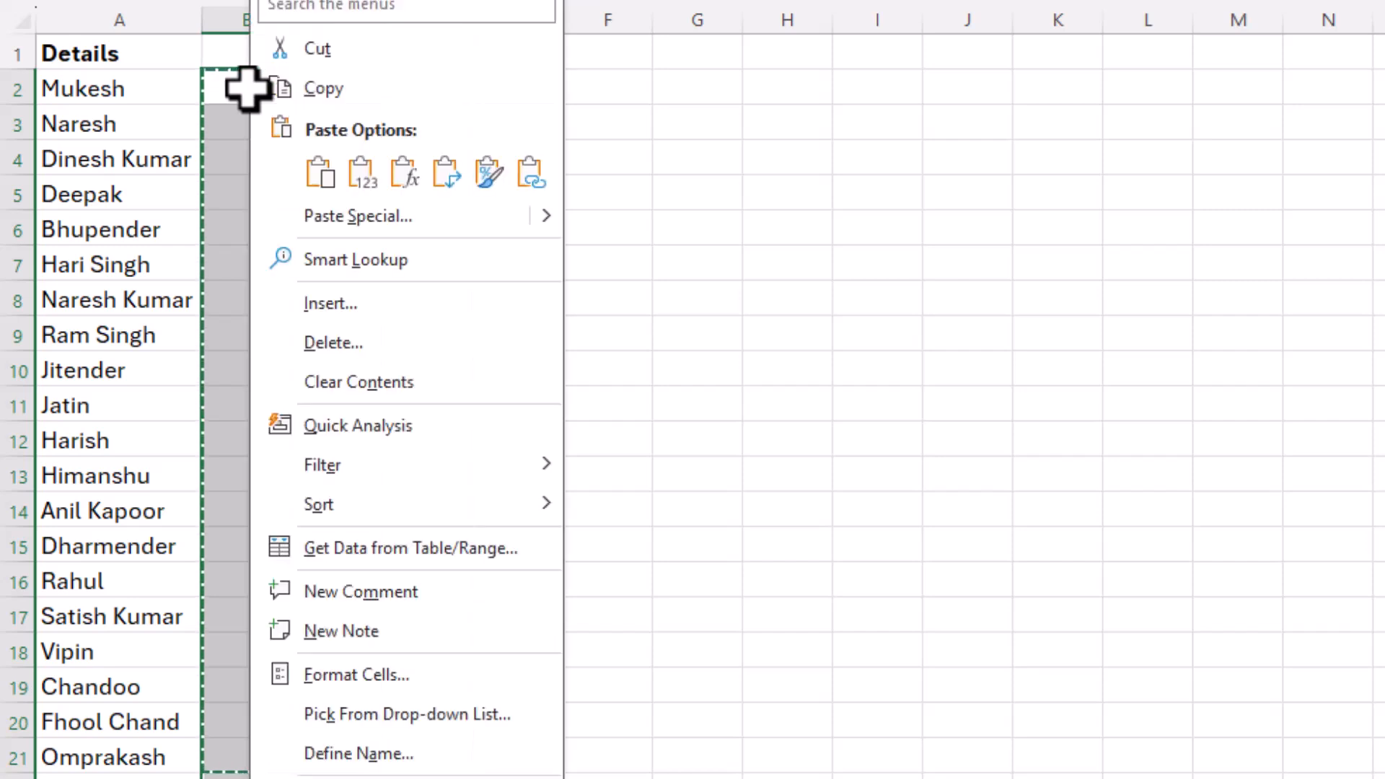
{"action": "mouse_move", "coordinate": [370, 505]}
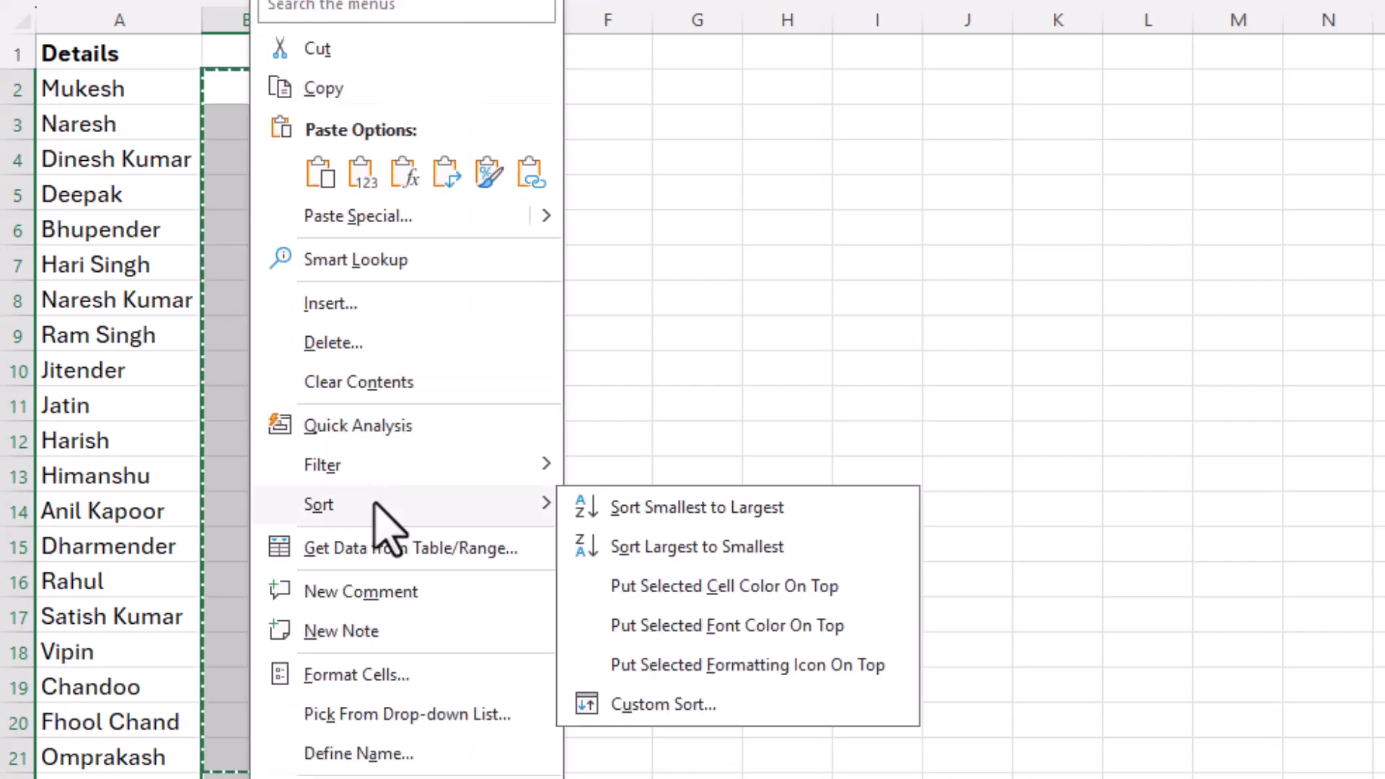
{"action": "left_click", "coordinate": [694, 511]}
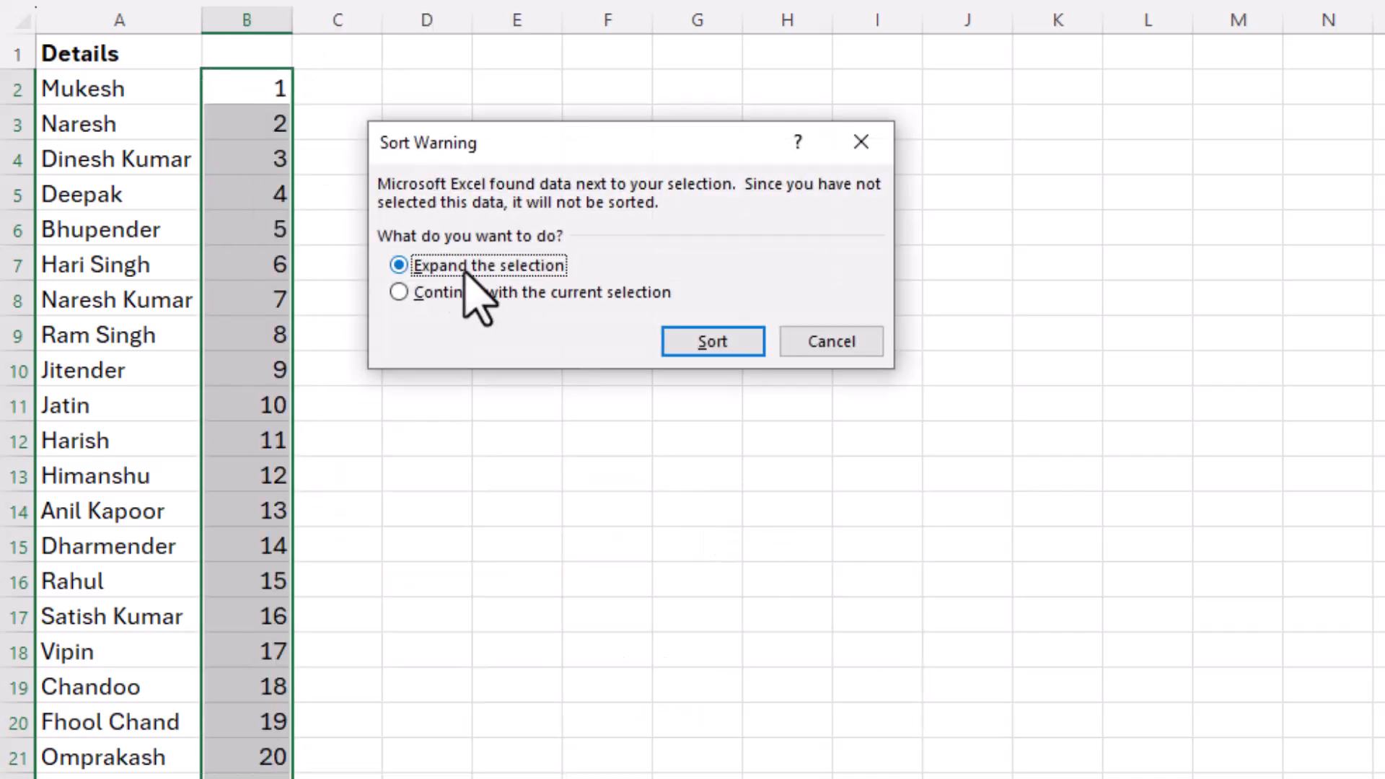
{"action": "left_click", "coordinate": [720, 344]}
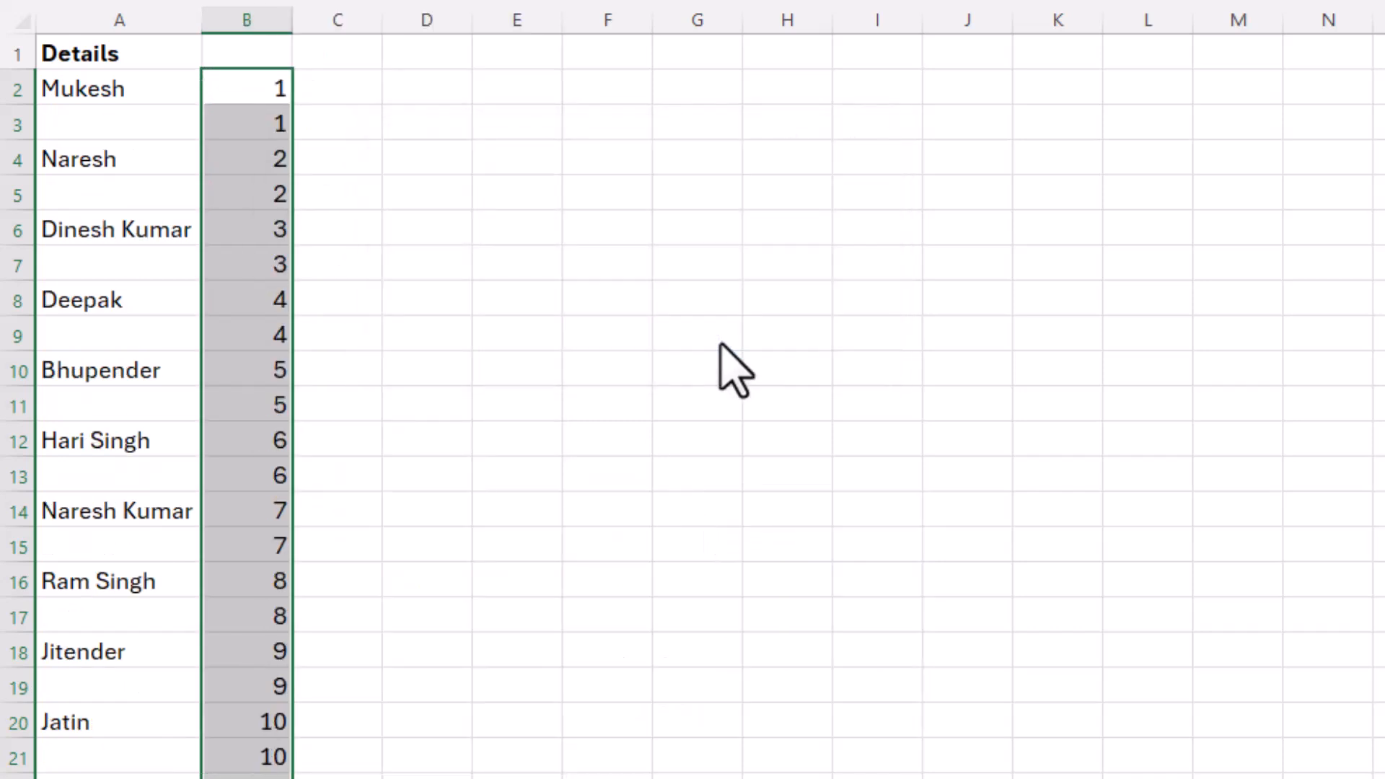
Clear the helper numbers from column B and check the row spacing of the names down column A
{"action": "key", "text": "Delete"}
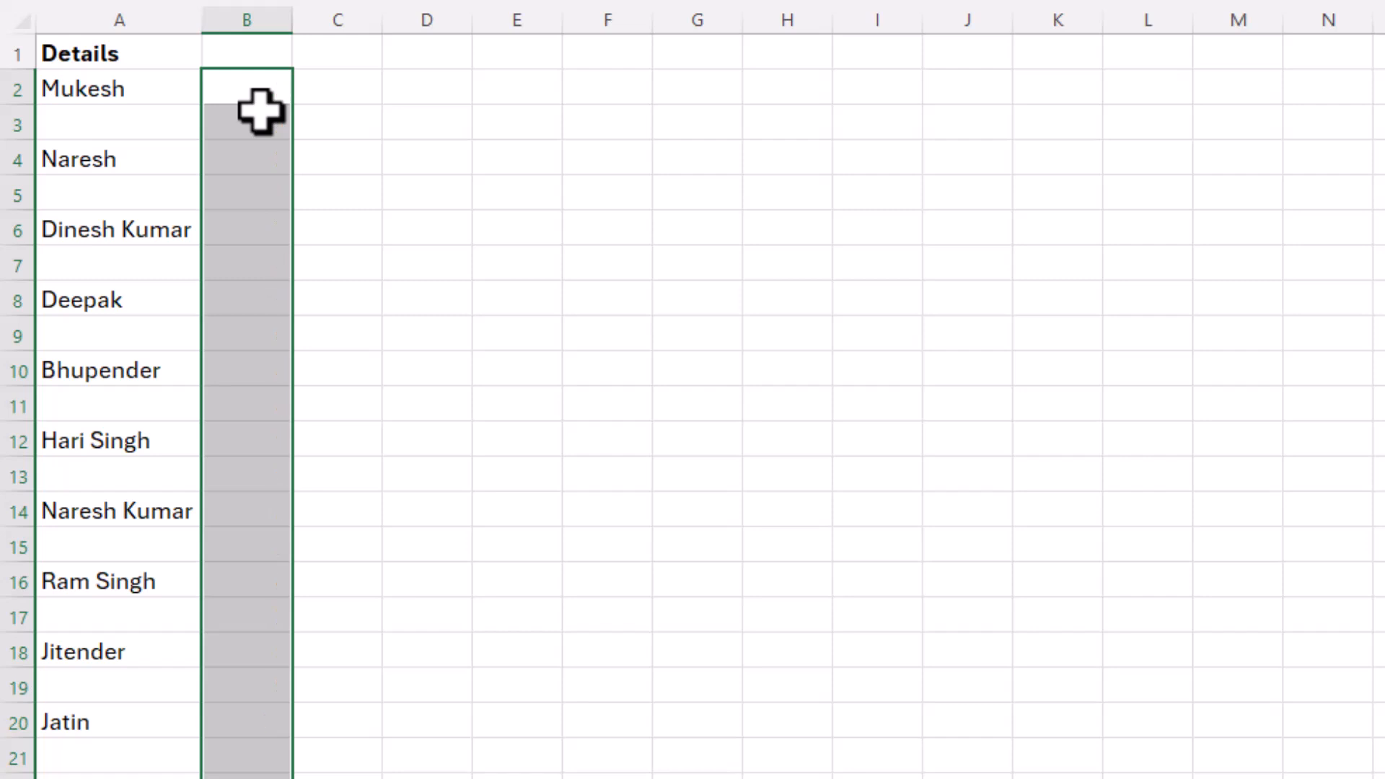
{"action": "left_click", "coordinate": [259, 112]}
{"action": "left_click", "coordinate": [173, 177]}
{"action": "scroll", "coordinate": [181, 281], "scroll_direction": "down", "scroll_amount": 3}
{"action": "scroll", "coordinate": [181, 281], "scroll_direction": "down", "scroll_amount": 5}
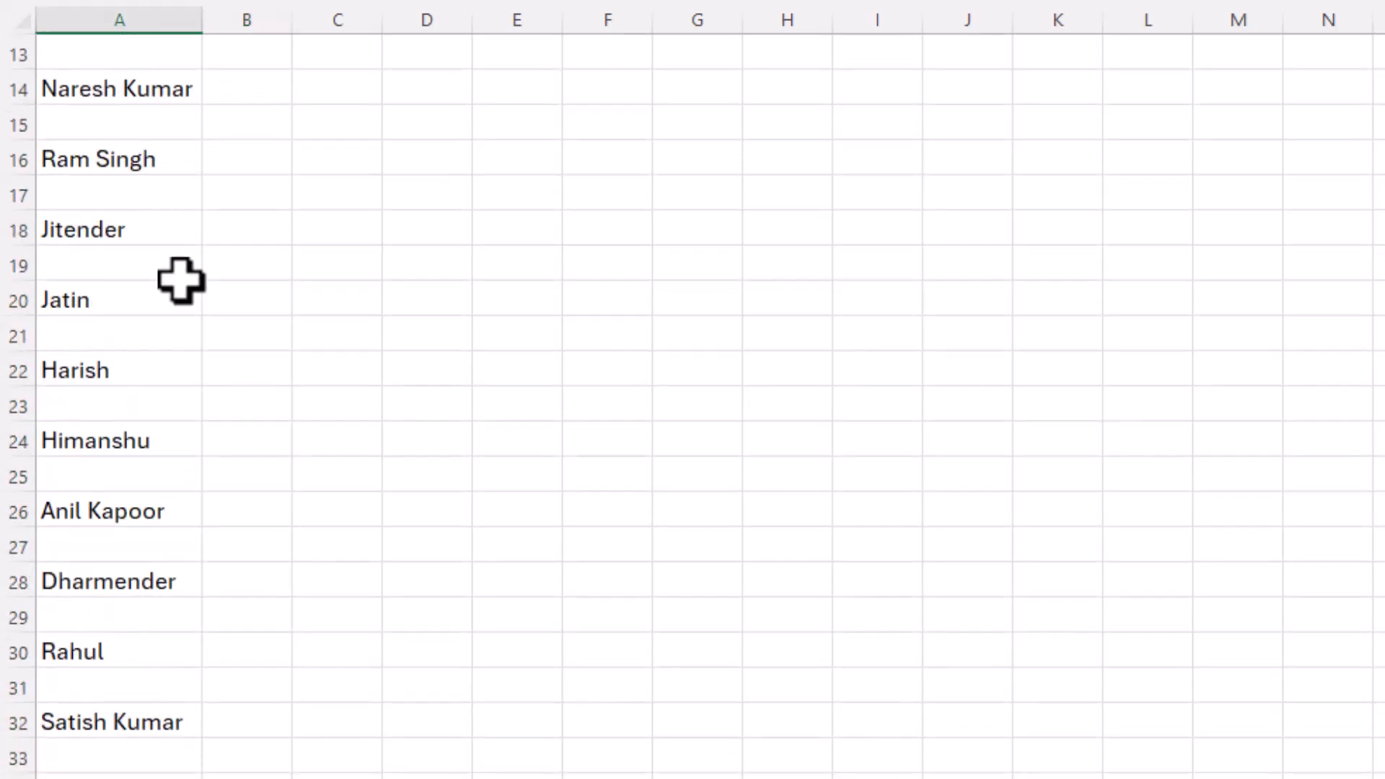
{"action": "scroll", "coordinate": [180, 282], "scroll_direction": "up", "scroll_amount": 8}
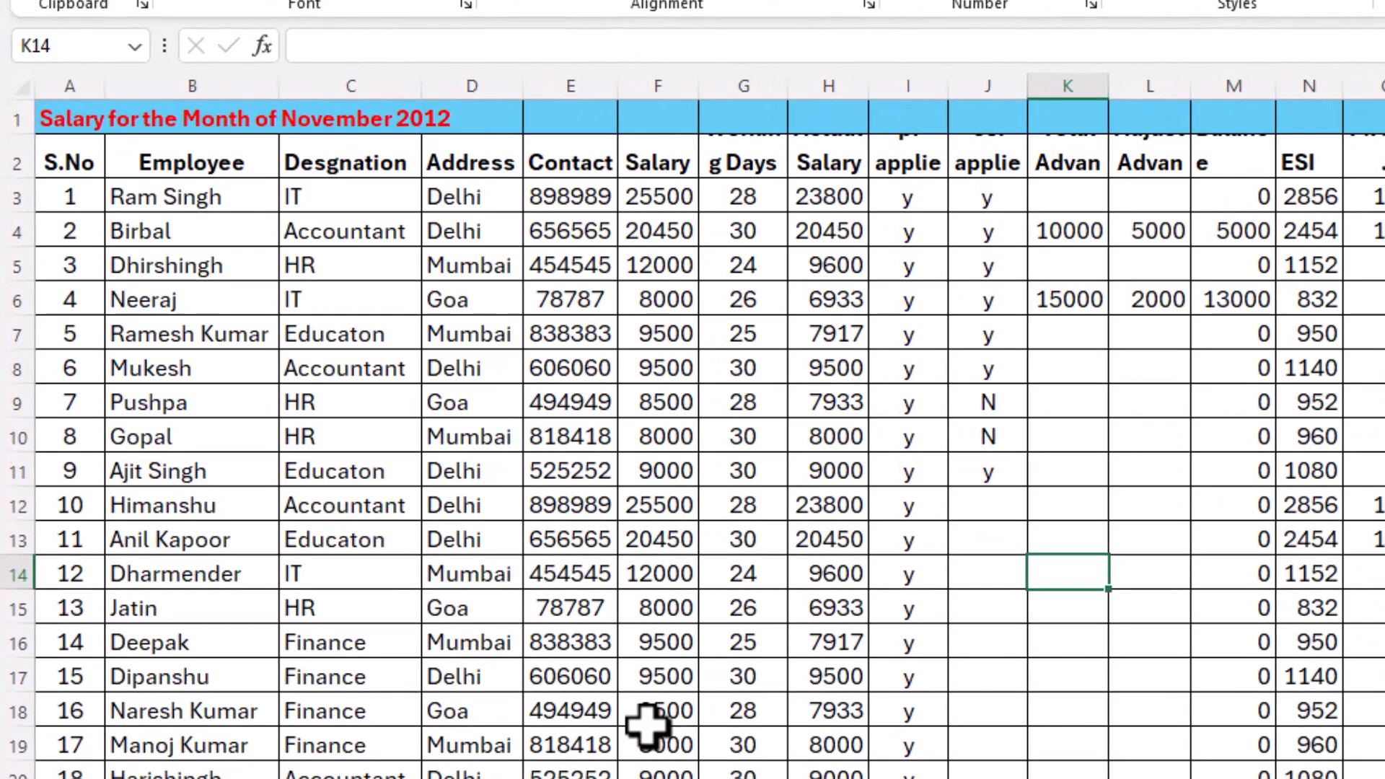
Examine the employee names and their designations down the November 2012 salary sheet
{"action": "left_click_drag", "start_coordinate": [139, 240], "coordinate": [241, 717]}
{"action": "left_click_drag", "start_coordinate": [338, 197], "coordinate": [337, 230]}
{"action": "scroll", "coordinate": [352, 525], "scroll_direction": "down", "scroll_amount": 7}
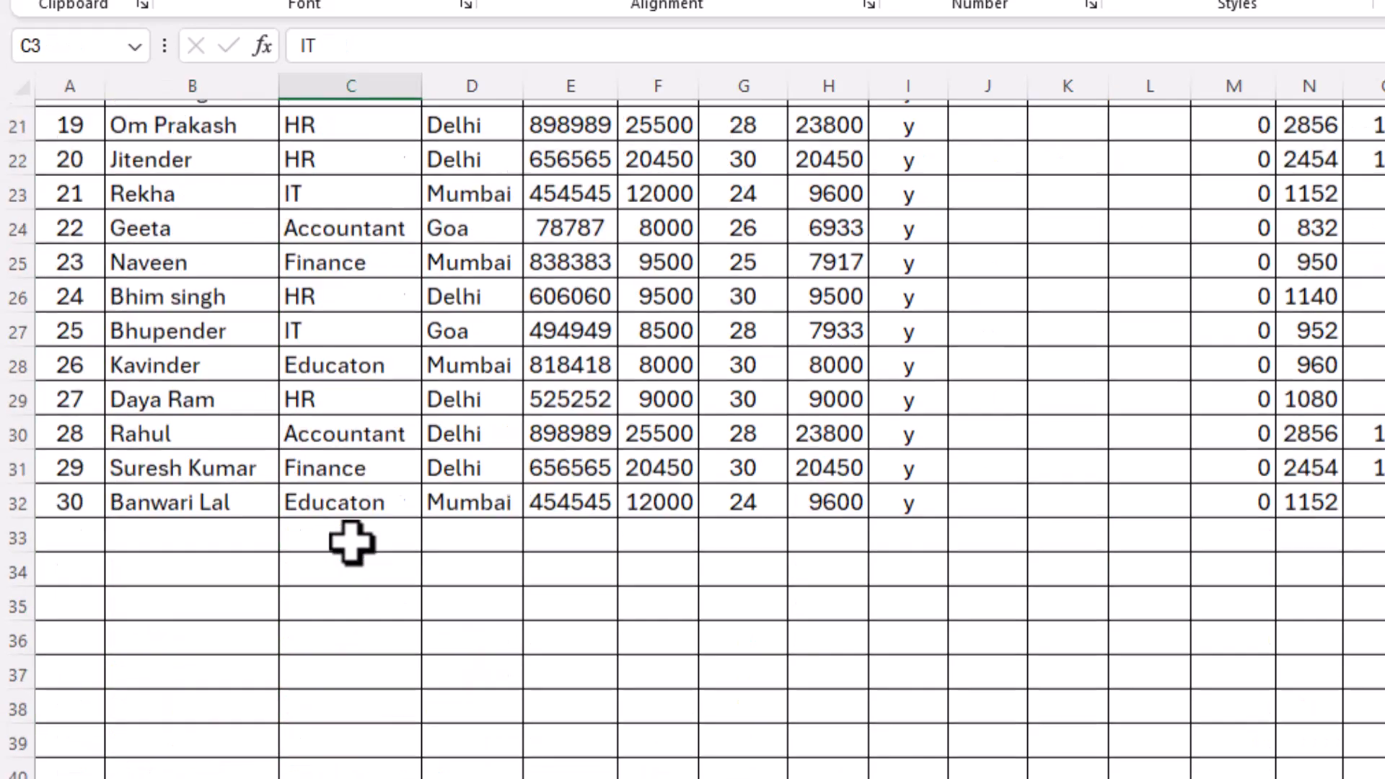
{"action": "scroll", "coordinate": [345, 595], "scroll_direction": "up", "scroll_amount": 7}
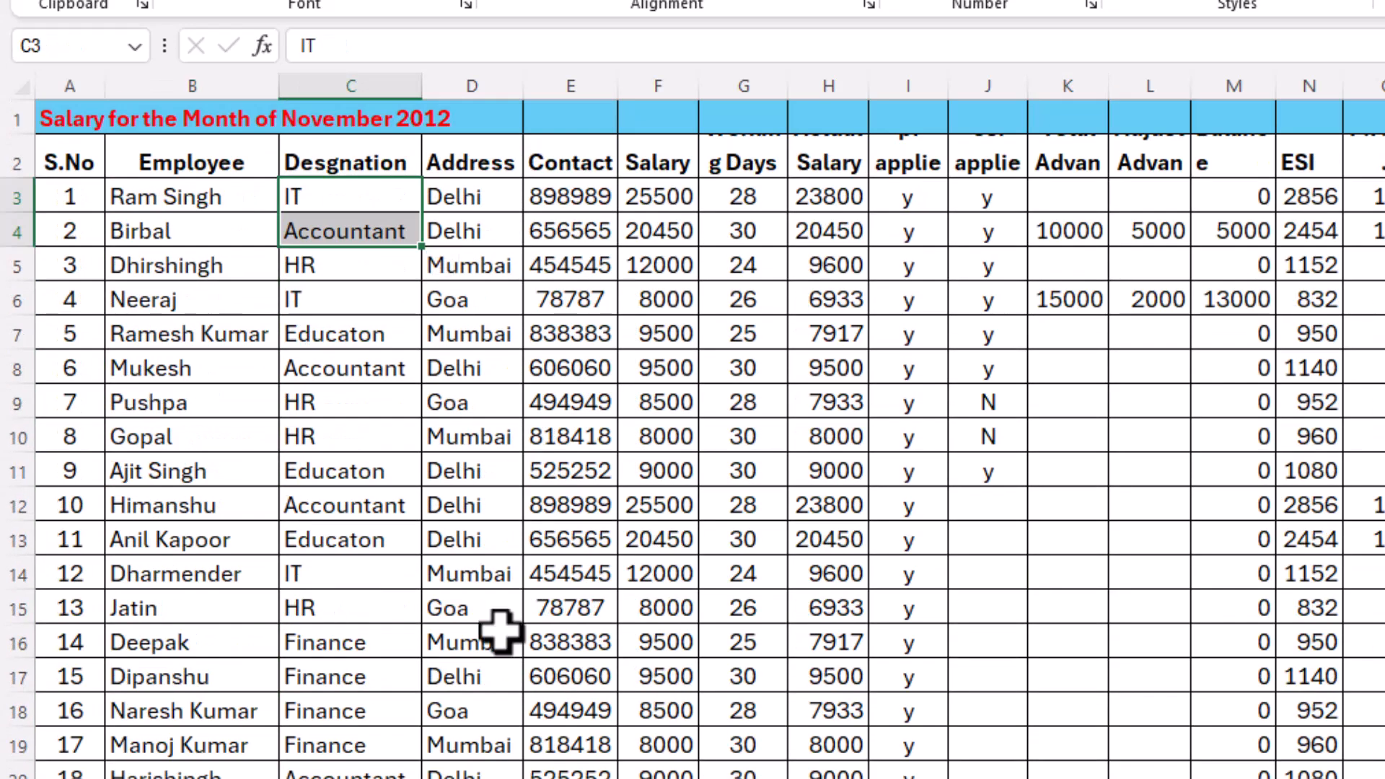
{"action": "left_click", "coordinate": [573, 370]}
{"action": "left_click", "coordinate": [766, 308]}
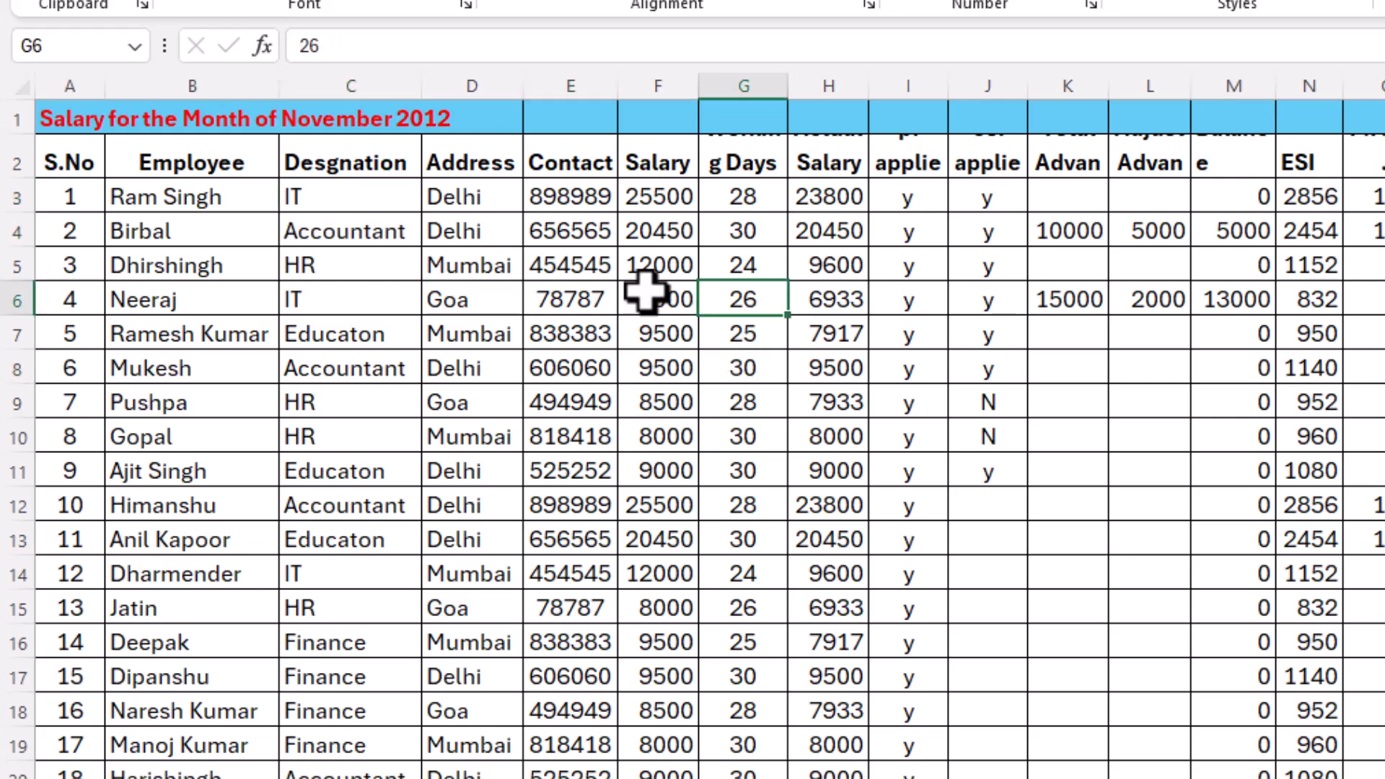
Delete the Address column and all data columns after it, keeping only S.No, Employee and Desgnation
{"action": "left_click_drag", "start_coordinate": [498, 84], "coordinate": [1371, 112]}
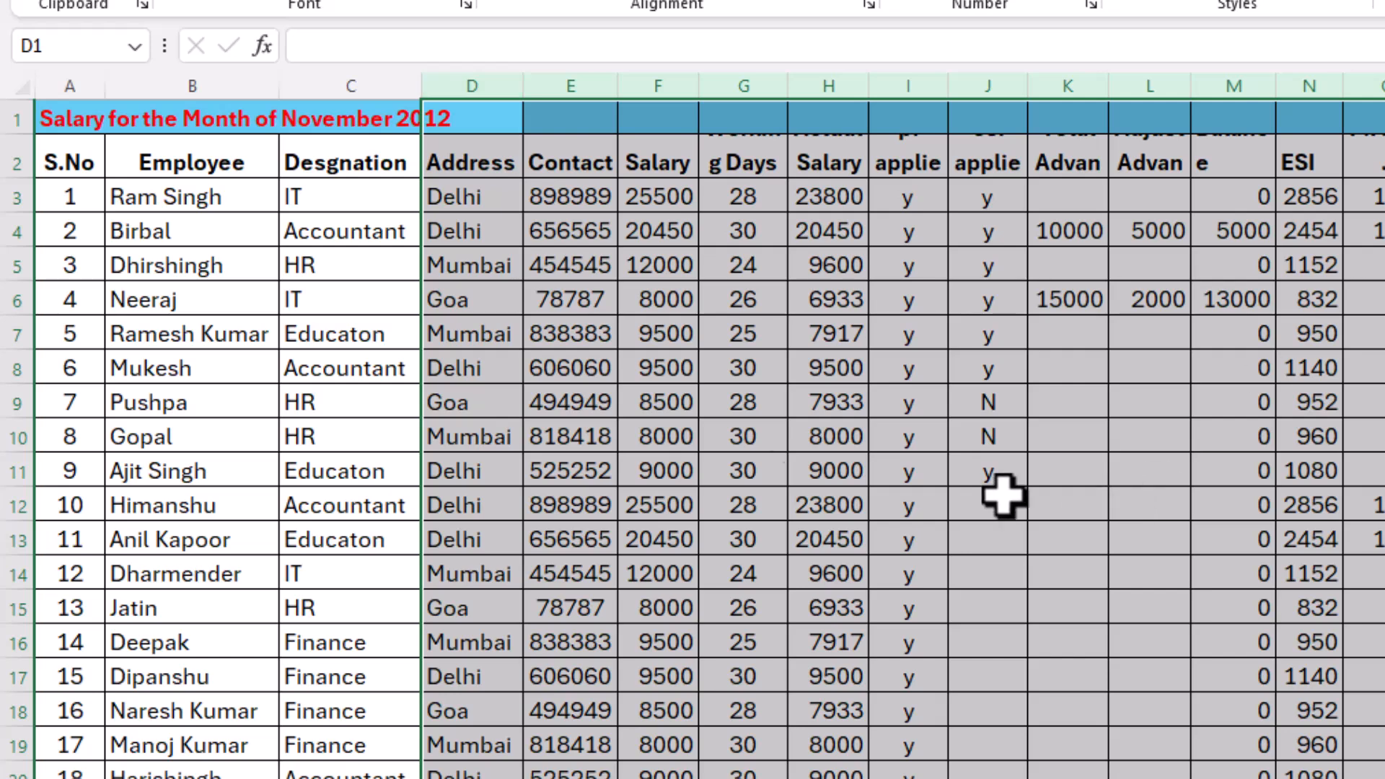
{"action": "right_click", "coordinate": [616, 261]}
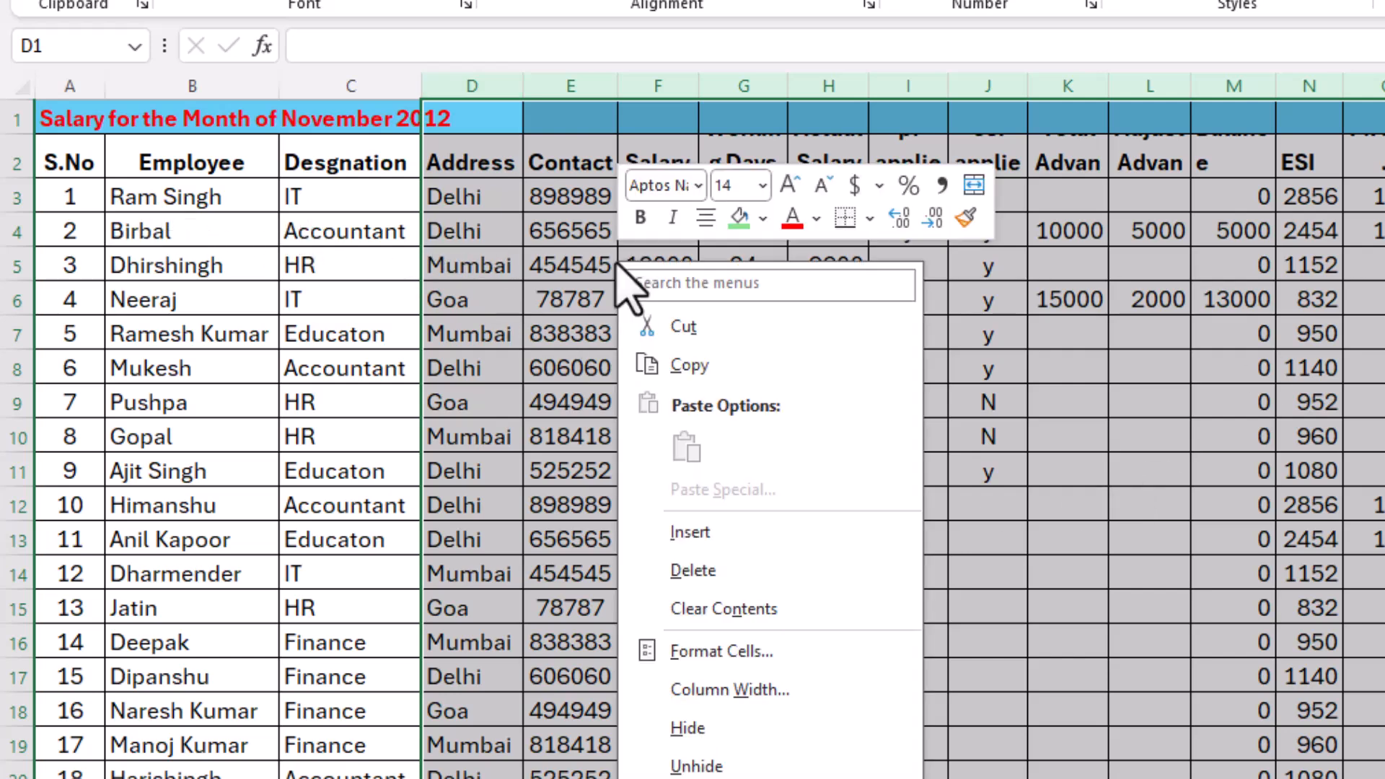
{"action": "left_click", "coordinate": [729, 570]}
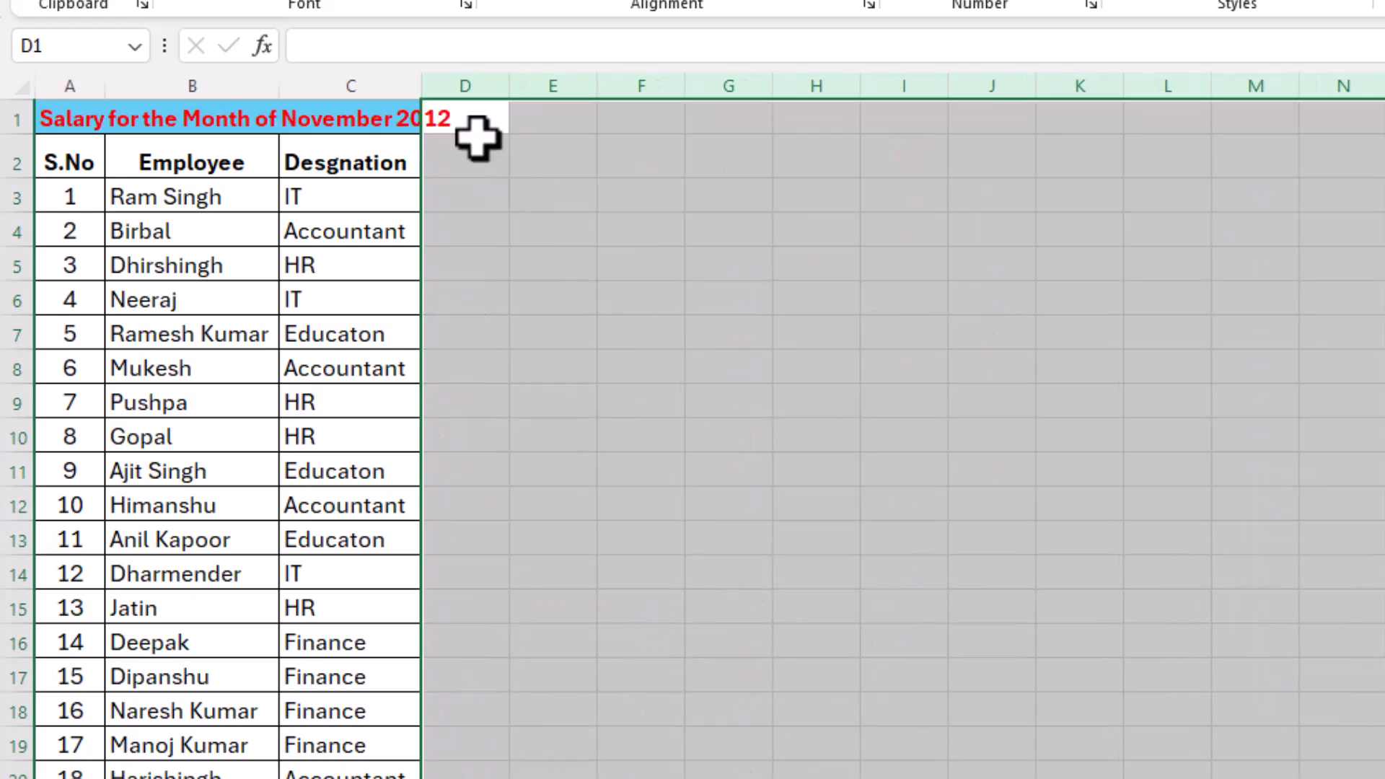
{"action": "left_click", "coordinate": [563, 260]}
{"action": "left_click", "coordinate": [660, 166]}
{"action": "left_click", "coordinate": [703, 161]}
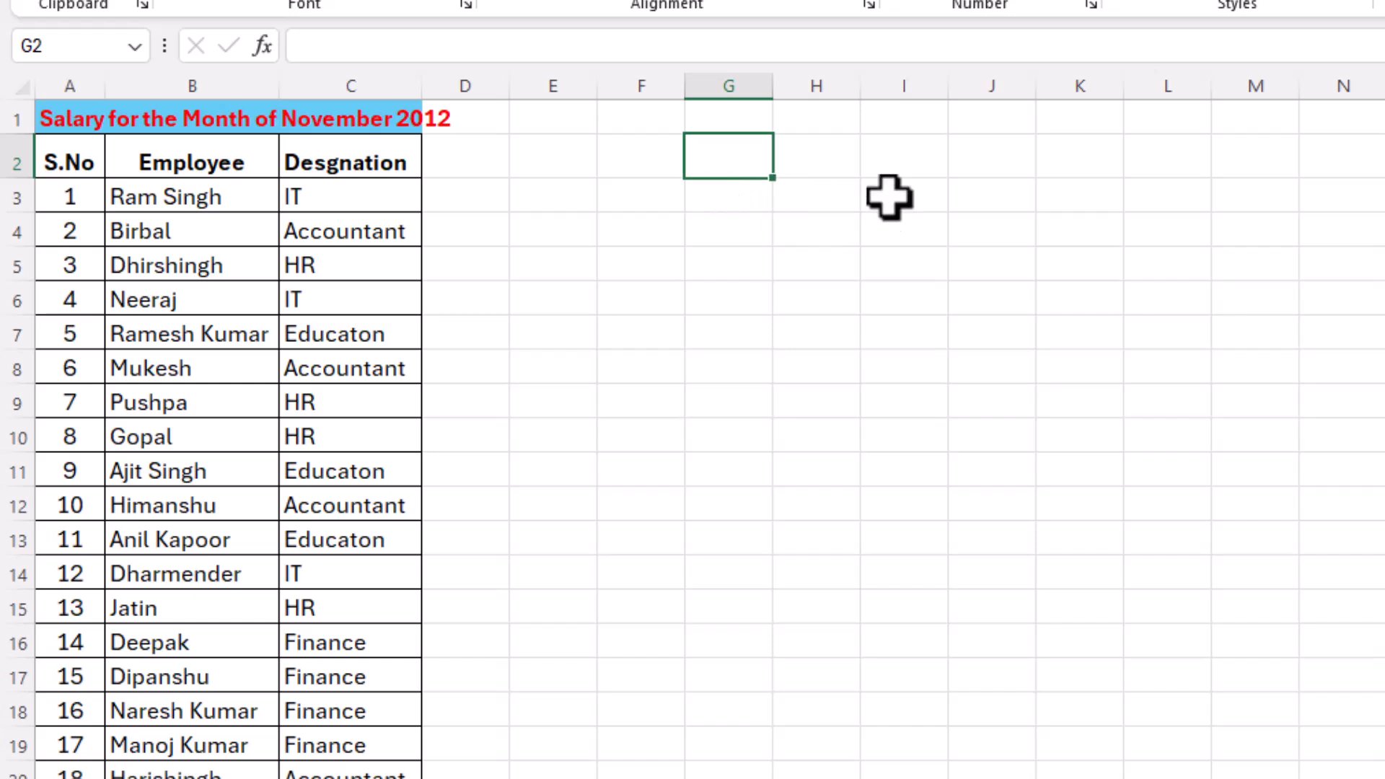
{"action": "key", "text": "Return"}
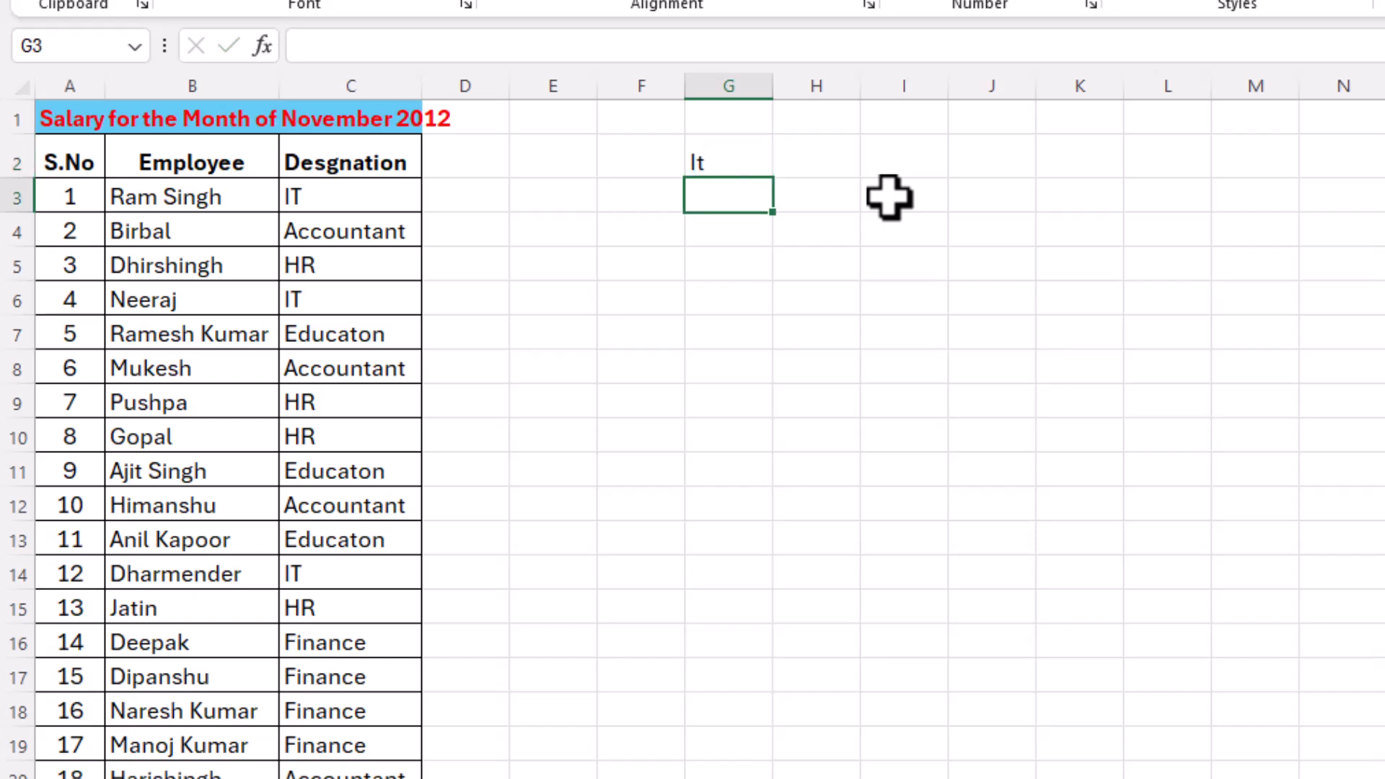
{"action": "left_click", "coordinate": [841, 173]}
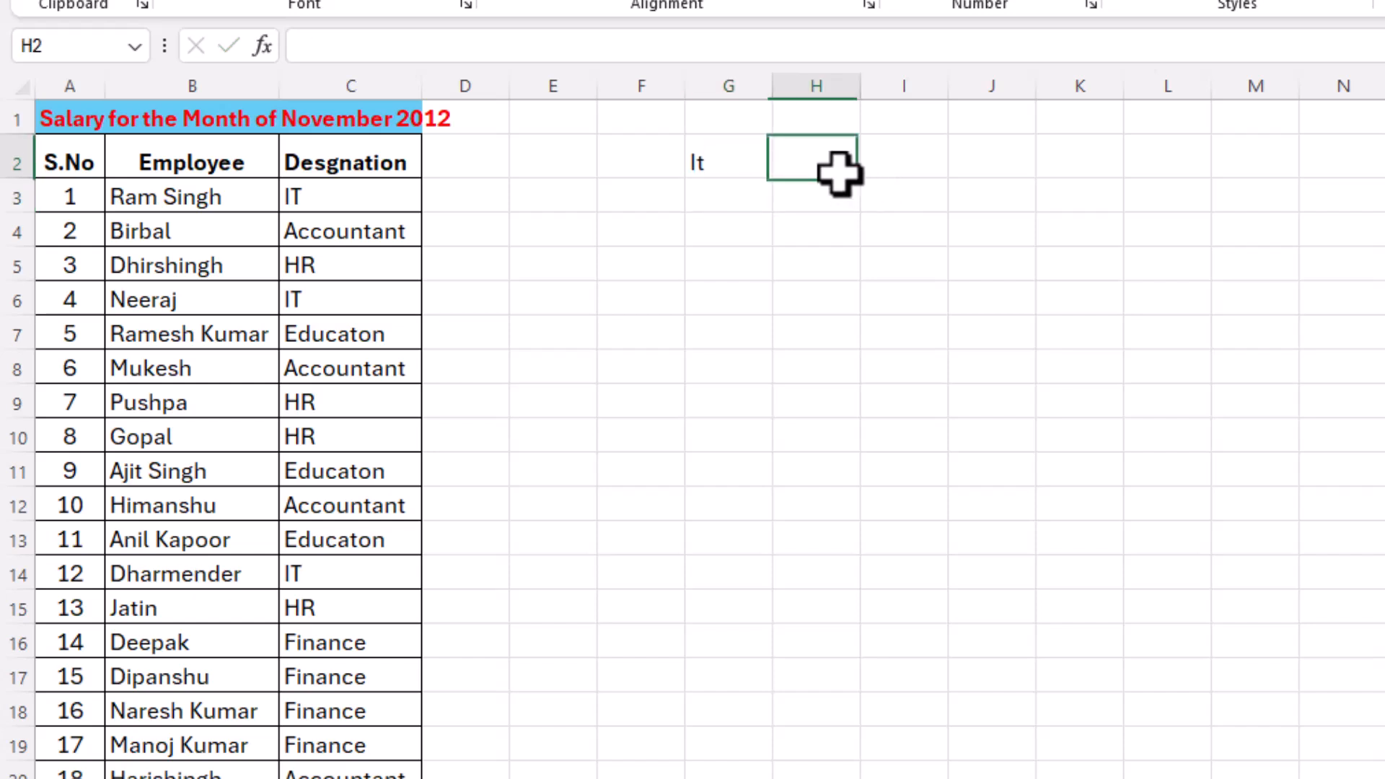
{"action": "left_click_drag", "start_coordinate": [363, 189], "coordinate": [334, 631]}
{"action": "left_click", "coordinate": [745, 164]}
{"action": "key", "text": "Delete"}
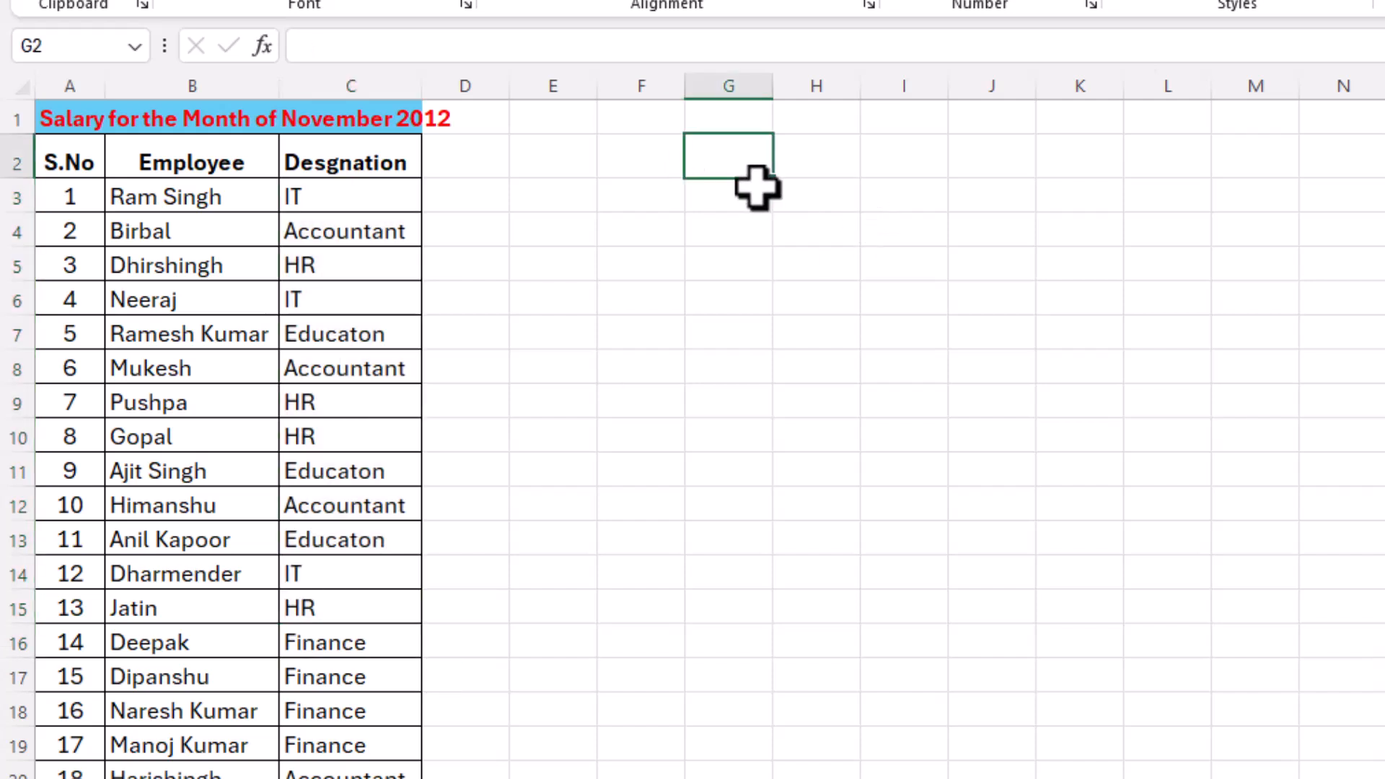
Copy all designations from C3 down to the last employee and paste them starting at F3
{"action": "left_click", "coordinate": [396, 204]}
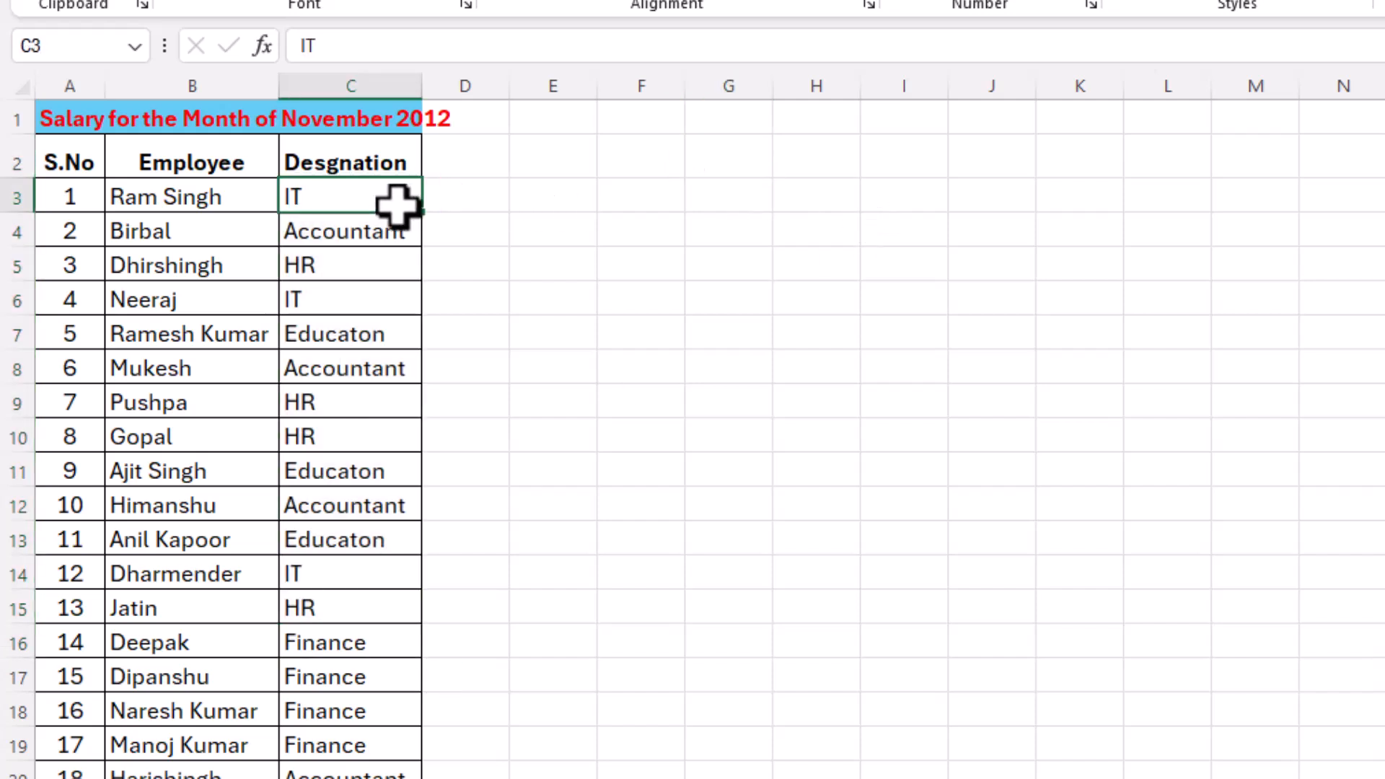
{"action": "key", "text": "ctrl+shift+Down"}
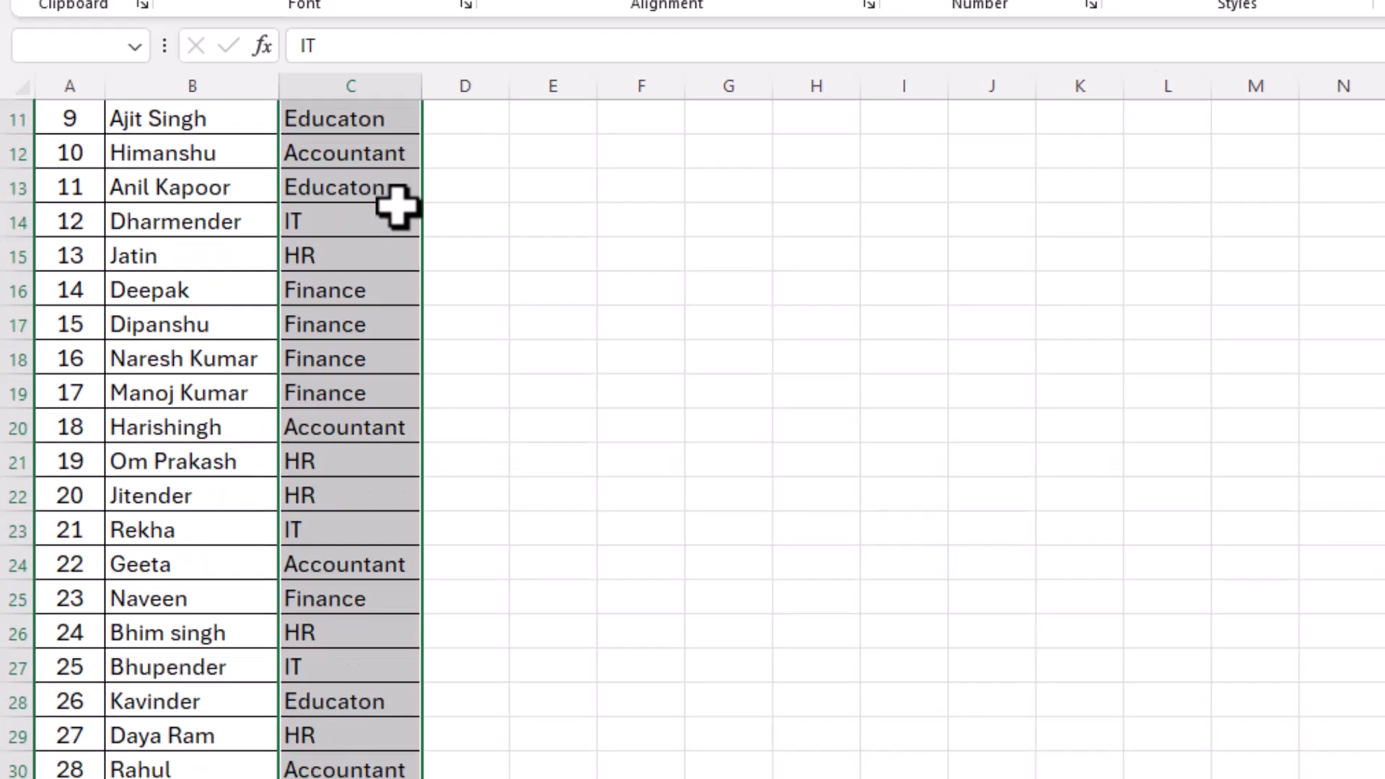
{"action": "key", "text": "ctrl+c"}
{"action": "scroll", "coordinate": [396, 207], "scroll_direction": "up", "scroll_amount": 4}
{"action": "left_click", "coordinate": [656, 198]}
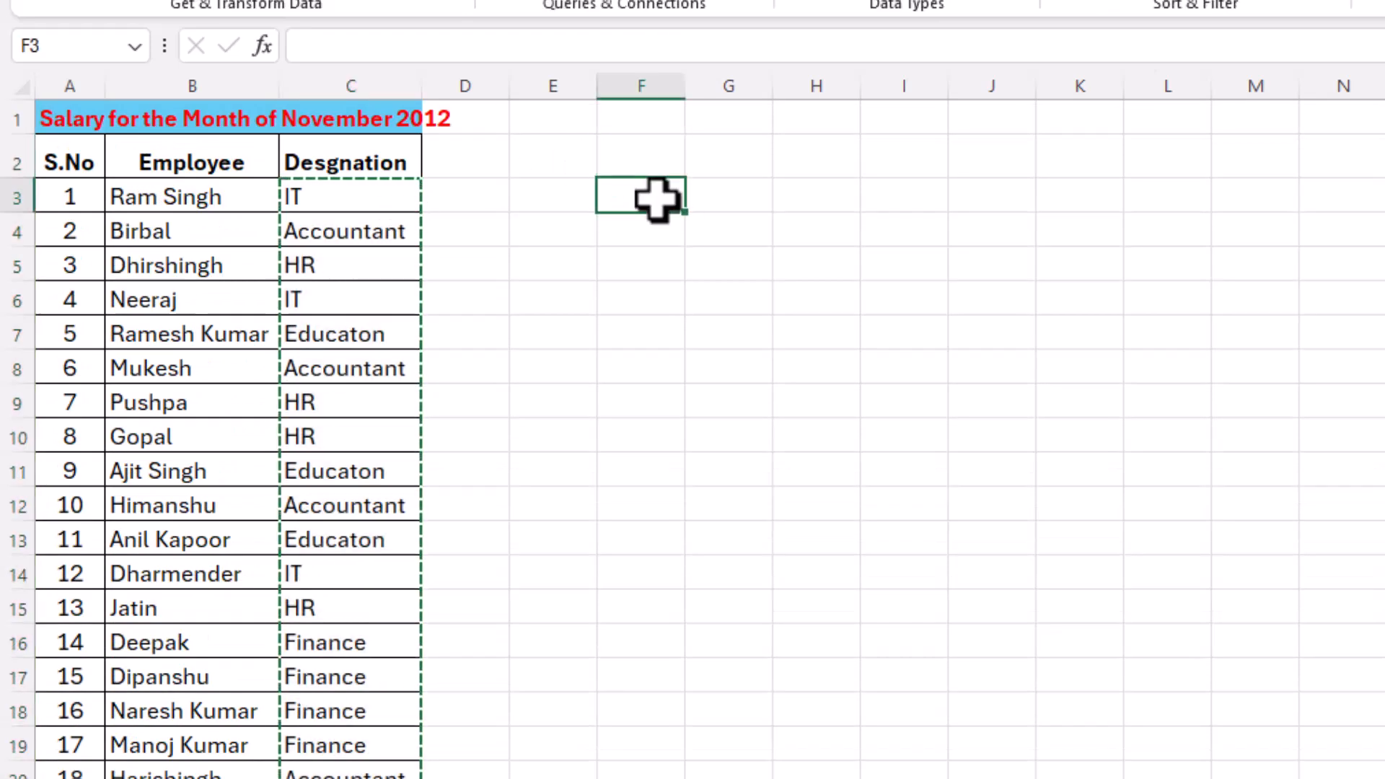
{"action": "key", "text": "ctrl+v"}
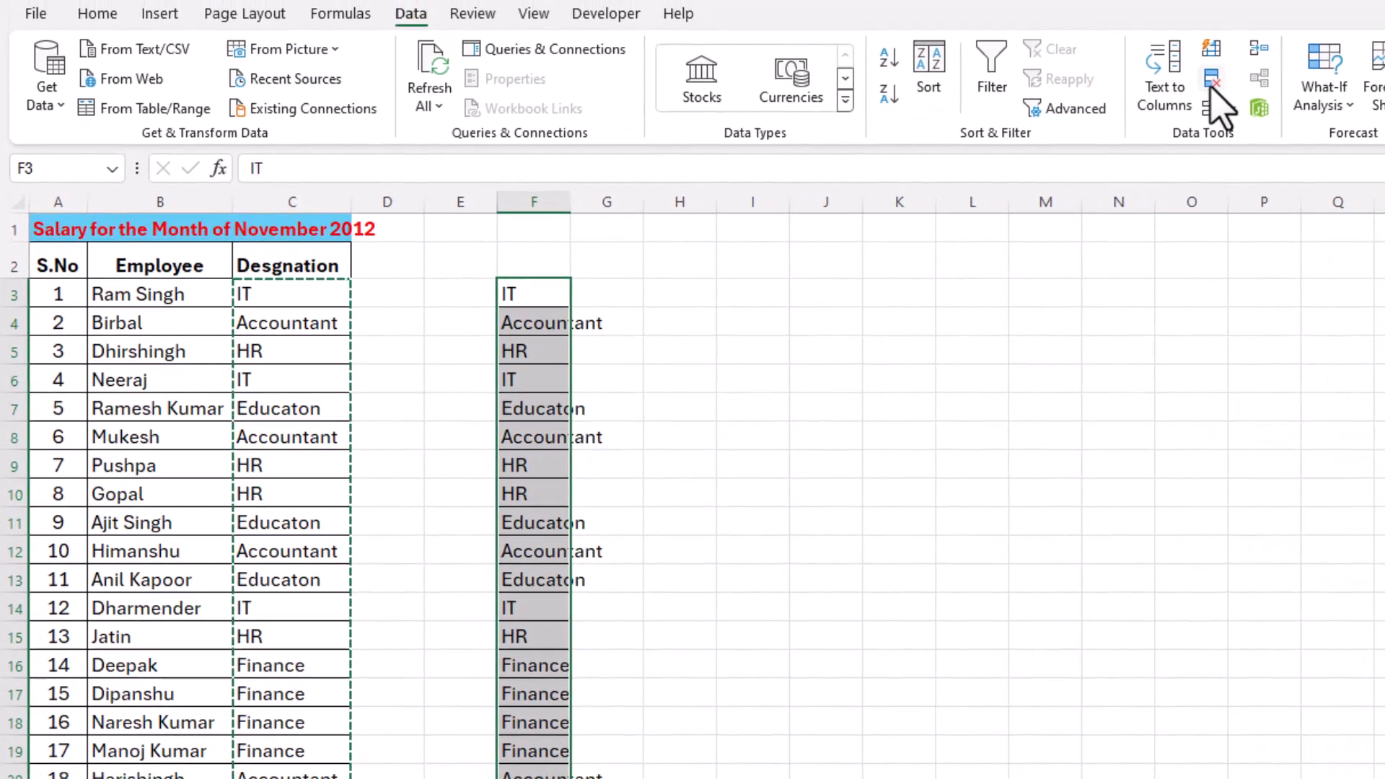
Remove the duplicates from the copied designation list in column F, treating its first entry as a header
{"action": "left_click", "coordinate": [1266, 49]}
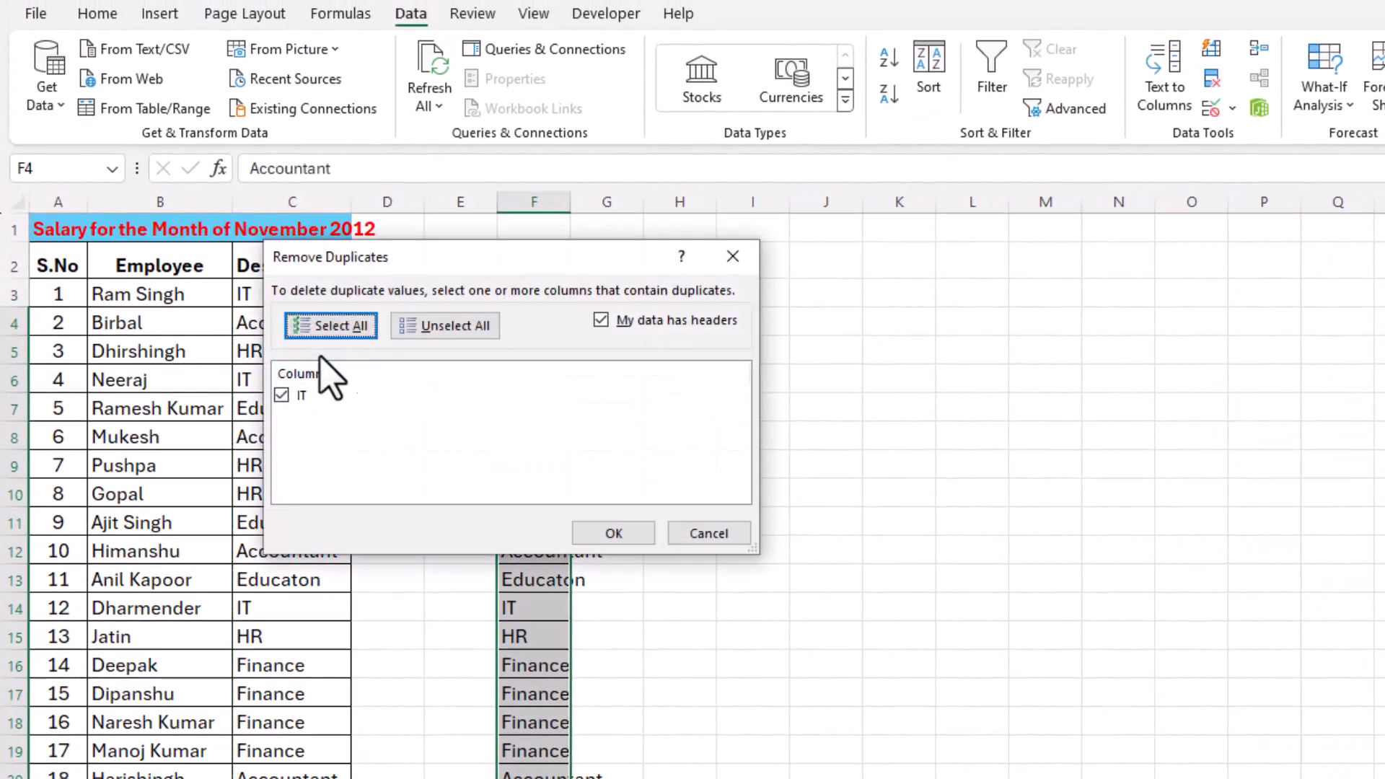
{"action": "left_click", "coordinate": [616, 533]}
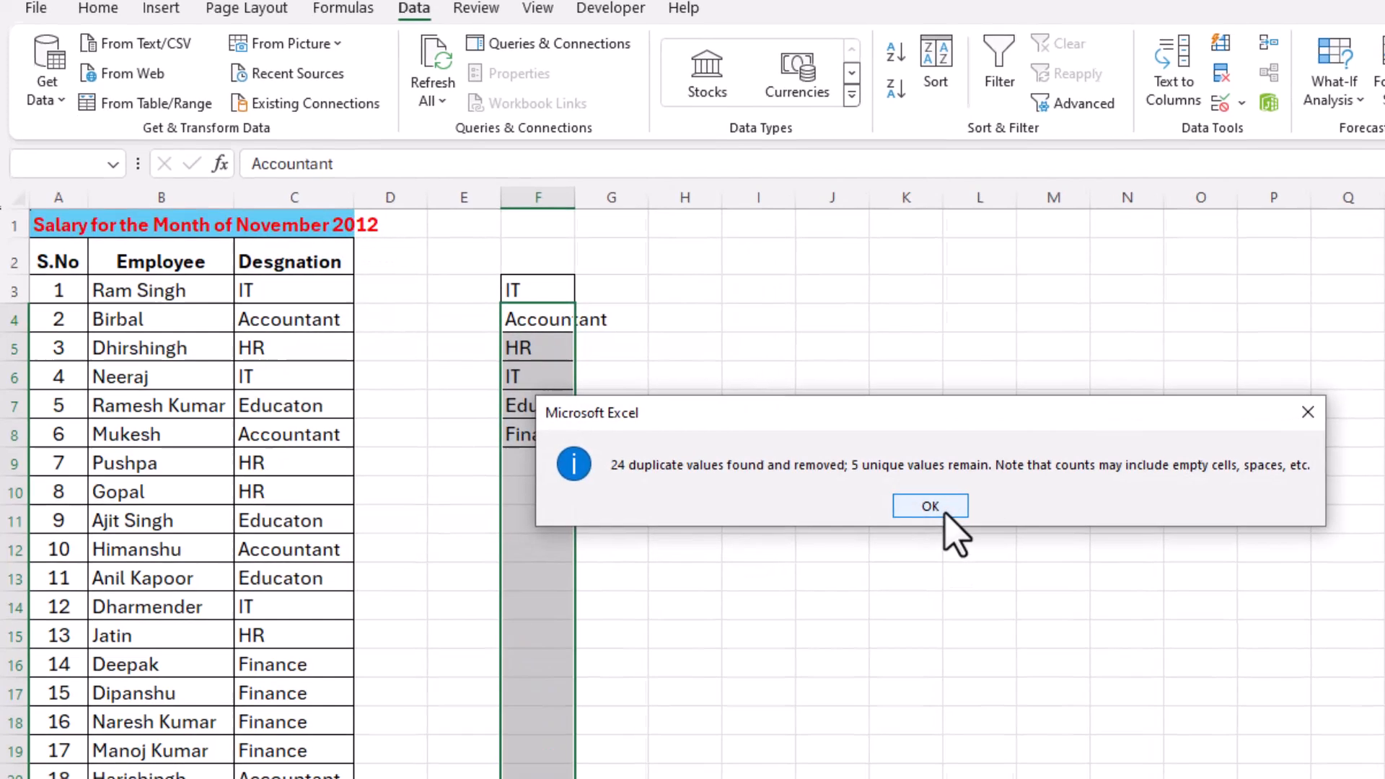
{"action": "left_click", "coordinate": [938, 507]}
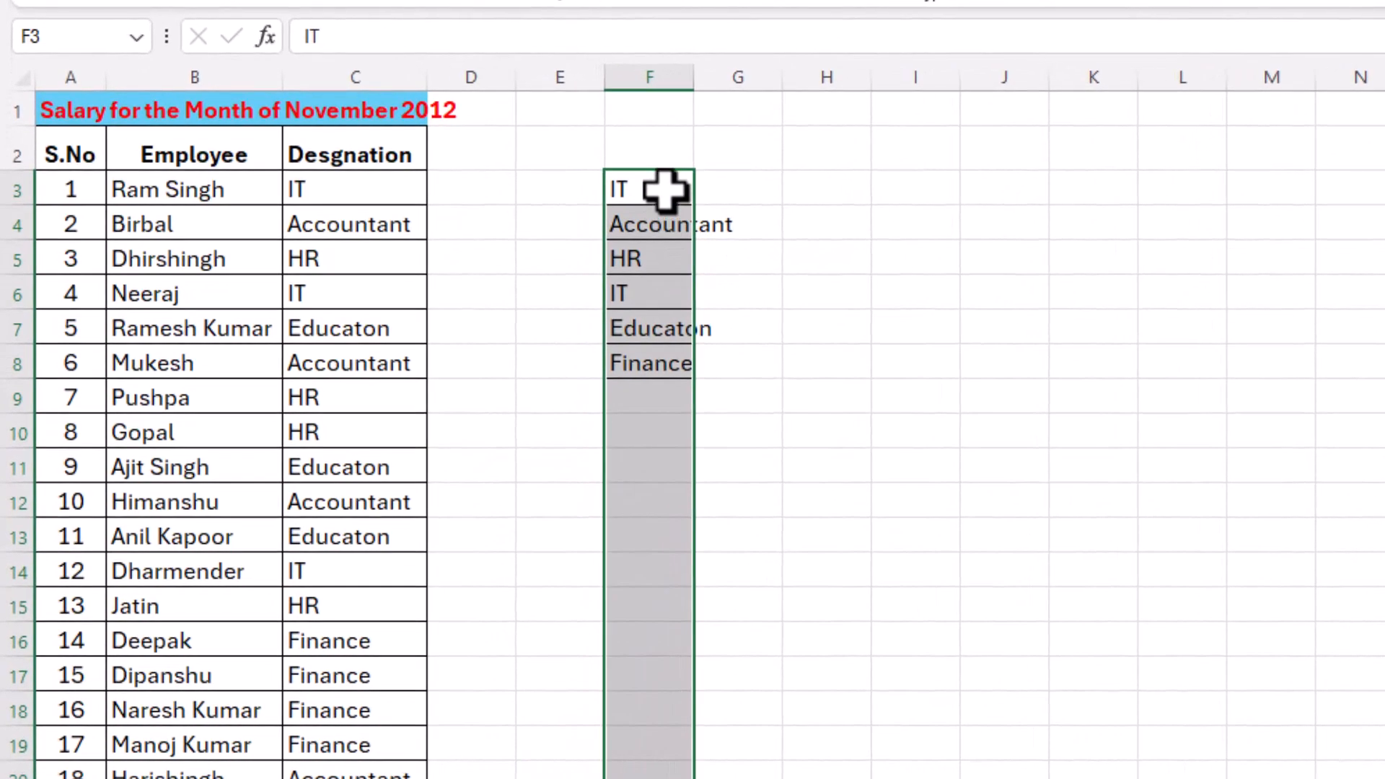
Copy the designations in F3:F8 and paste them transposed as a row of headings starting at F2
{"action": "left_click_drag", "start_coordinate": [664, 189], "coordinate": [680, 354]}
{"action": "key", "text": "ctrl+c"}
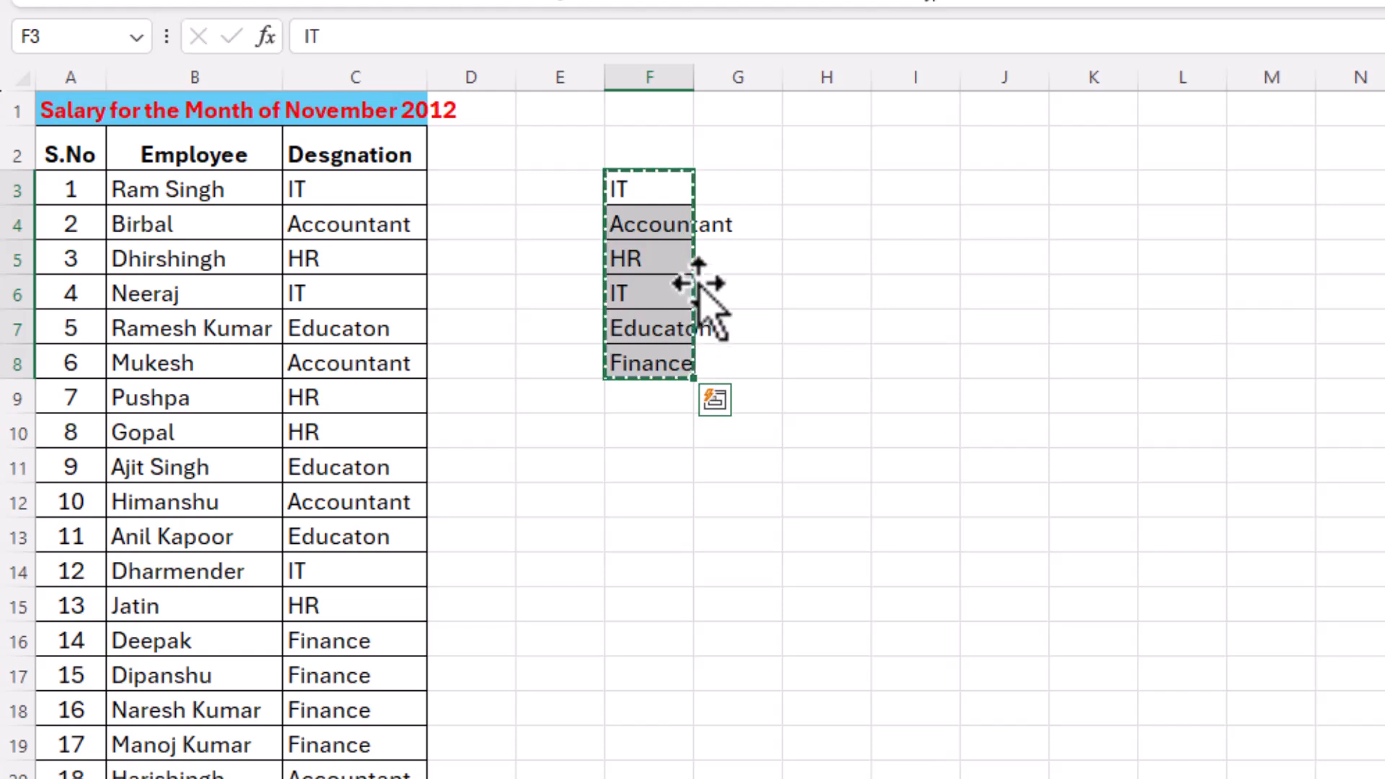
{"action": "left_click", "coordinate": [715, 193]}
{"action": "right_click", "coordinate": [714, 194]}
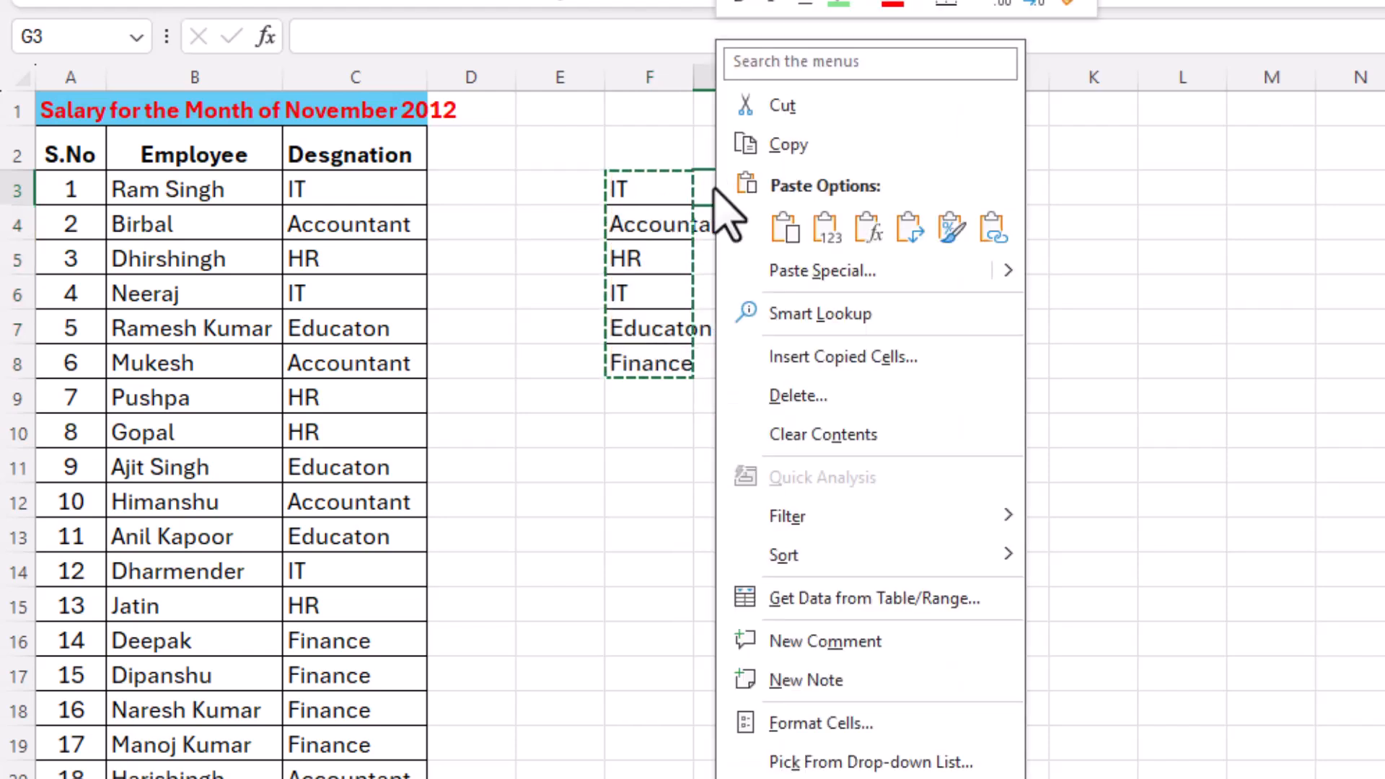
{"action": "left_click", "coordinate": [659, 148]}
{"action": "left_click", "coordinate": [659, 147]}
{"action": "right_click", "coordinate": [659, 147]}
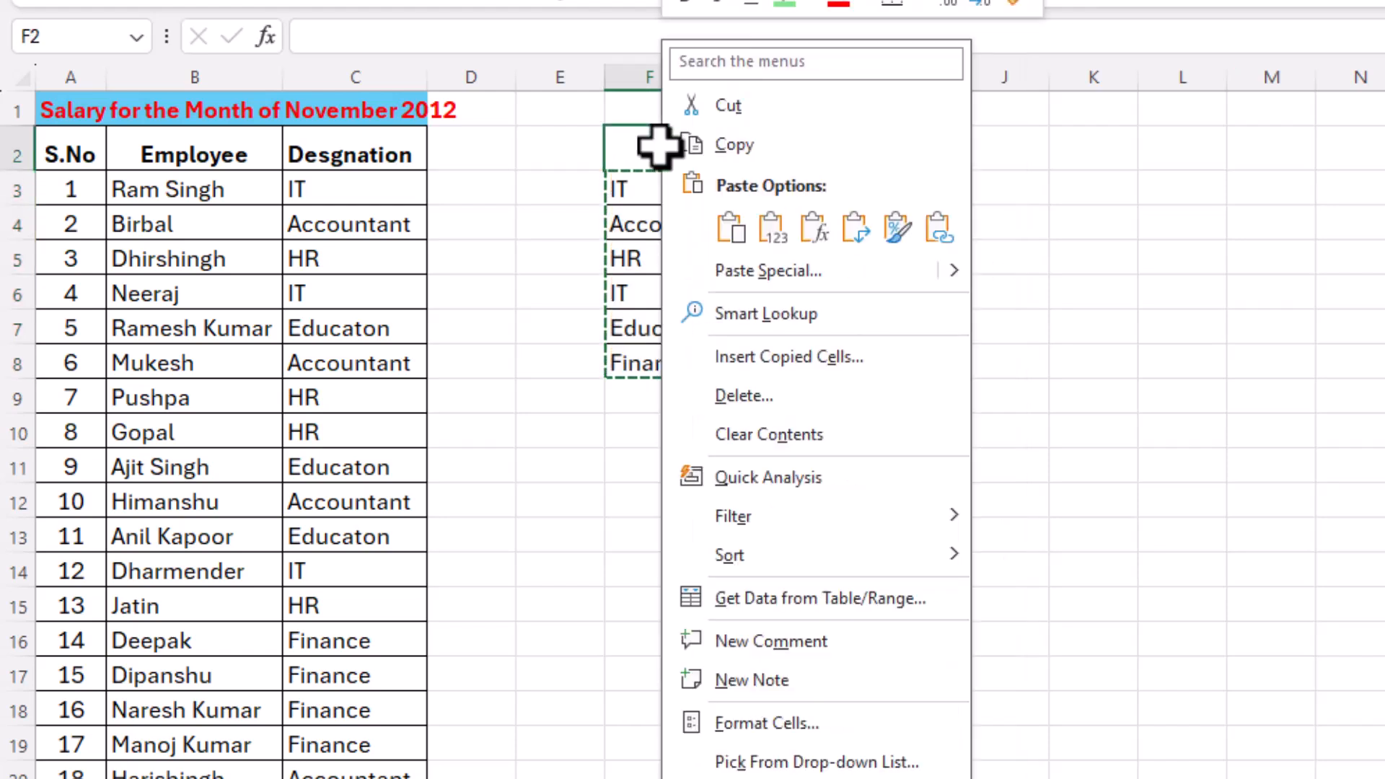
{"action": "left_click", "coordinate": [756, 274]}
{"action": "left_click", "coordinate": [803, 455]}
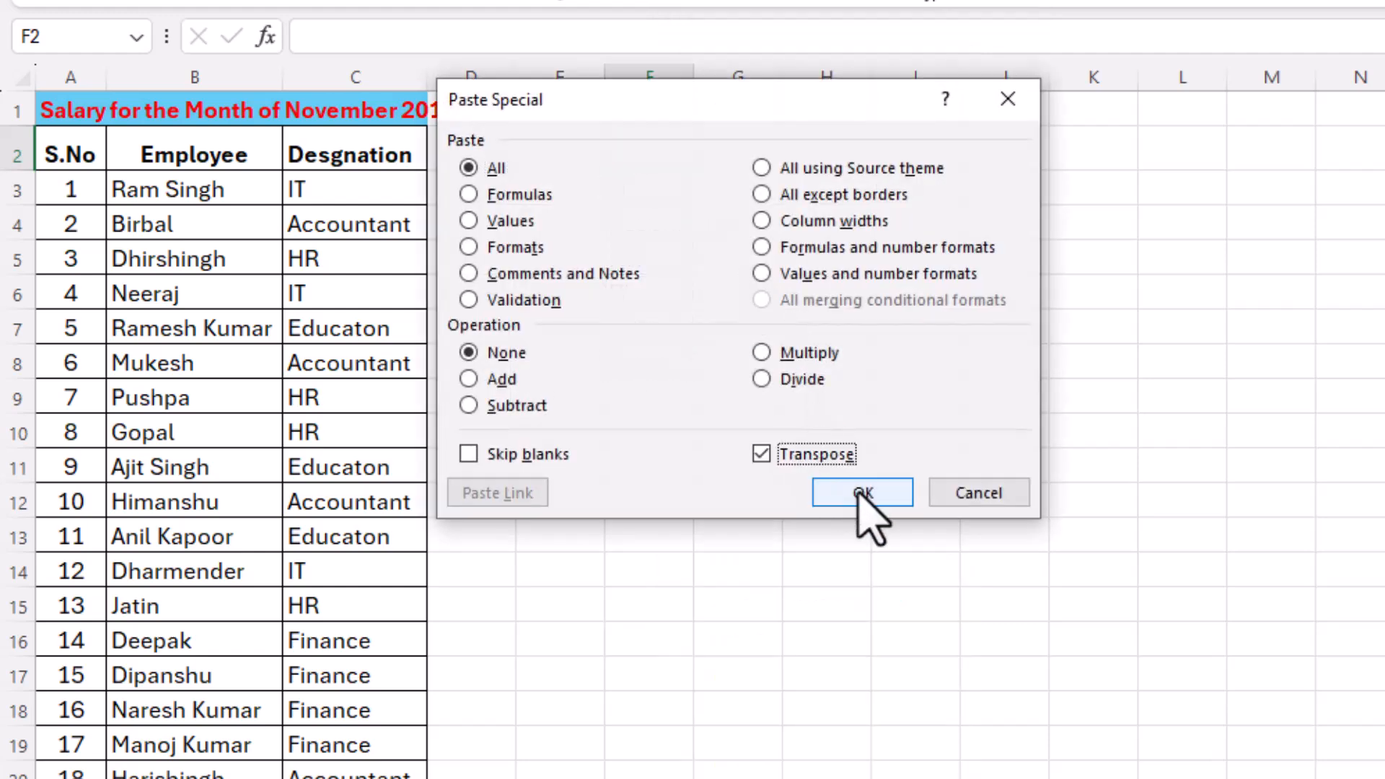
{"action": "left_click", "coordinate": [863, 493]}
Clear the original vertical designation list from F3:F8
{"action": "left_click_drag", "start_coordinate": [637, 208], "coordinate": [646, 372]}
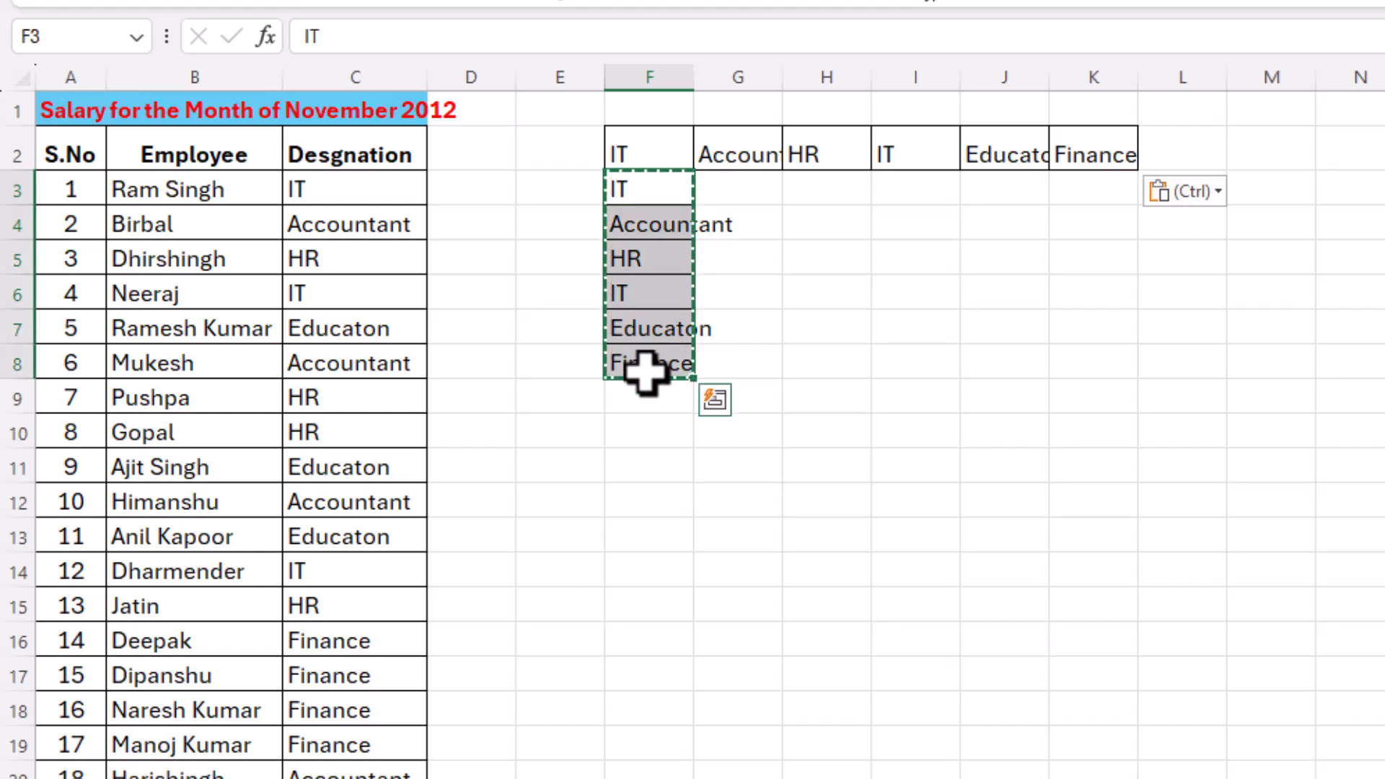
{"action": "key", "text": "Delete"}
{"action": "left_click_drag", "start_coordinate": [635, 149], "coordinate": [1128, 469]}
{"action": "left_click", "coordinate": [953, 357]}
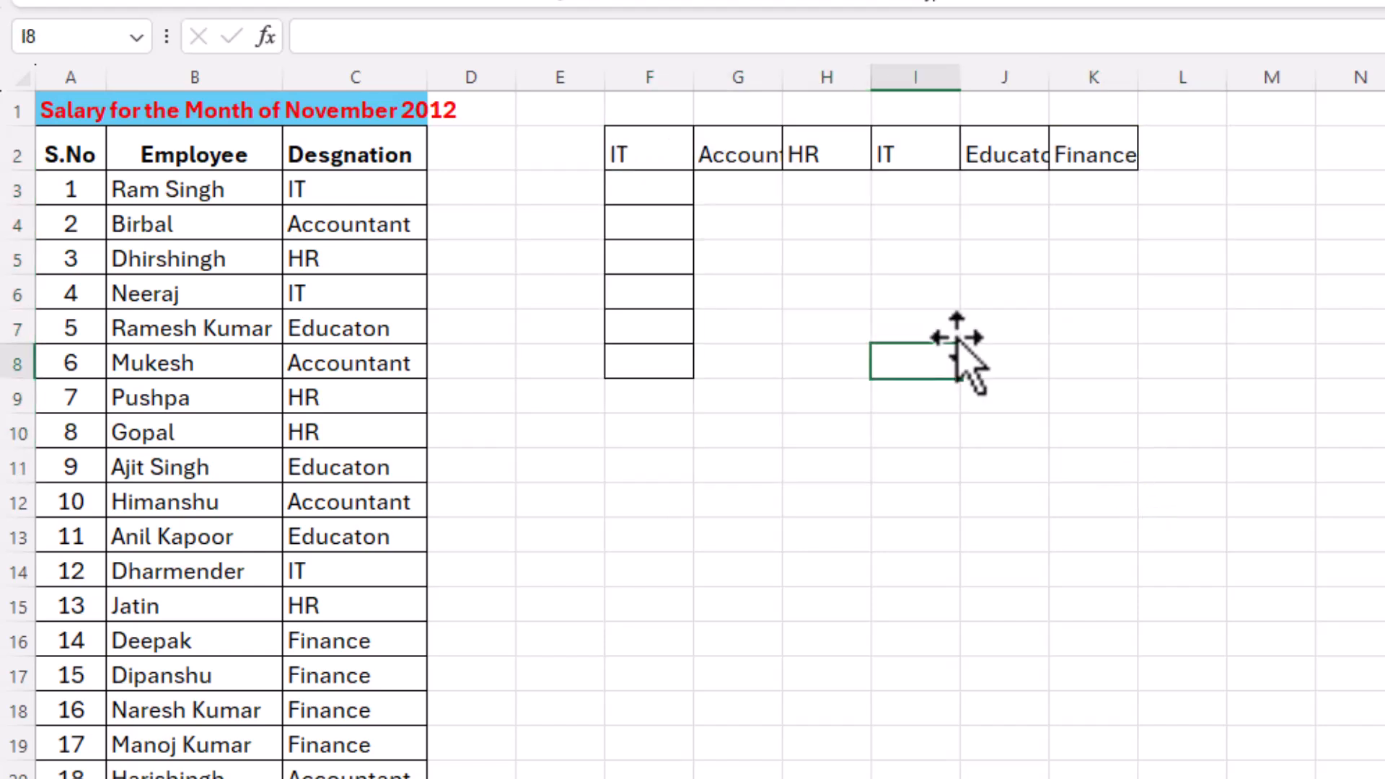
Widen columns F, G, I, J and K so the designation headings in row 2 have enough room
{"action": "double_click", "coordinate": [790, 76]}
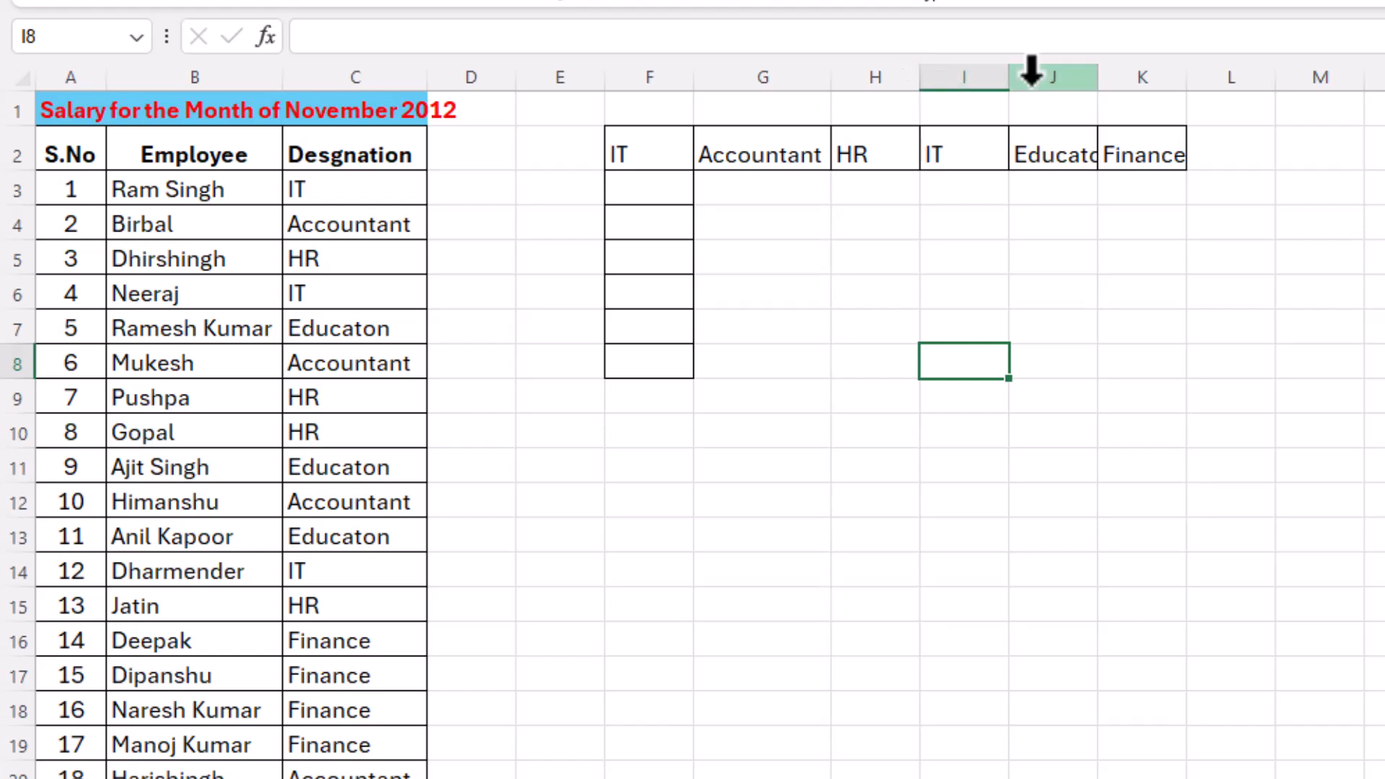
{"action": "double_click", "coordinate": [1010, 78]}
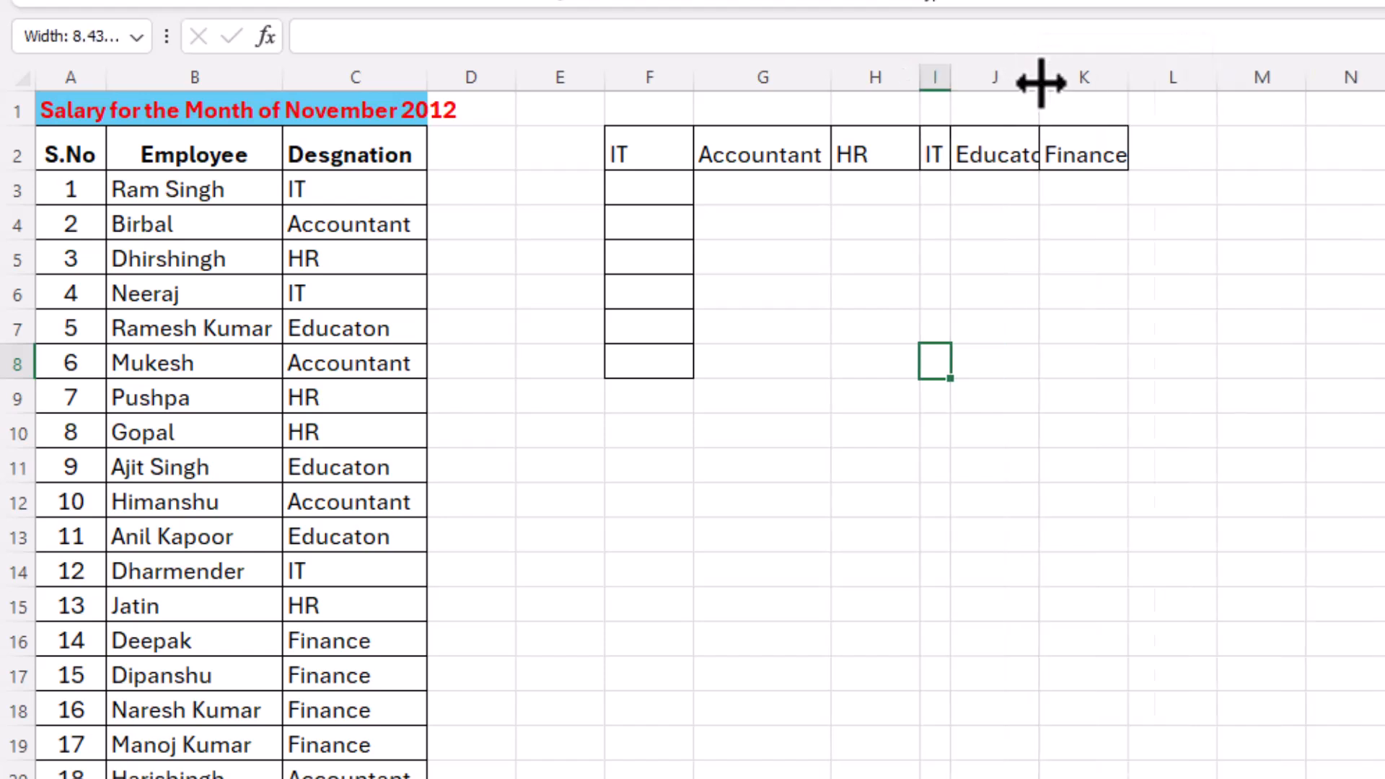
{"action": "double_click", "coordinate": [1039, 82]}
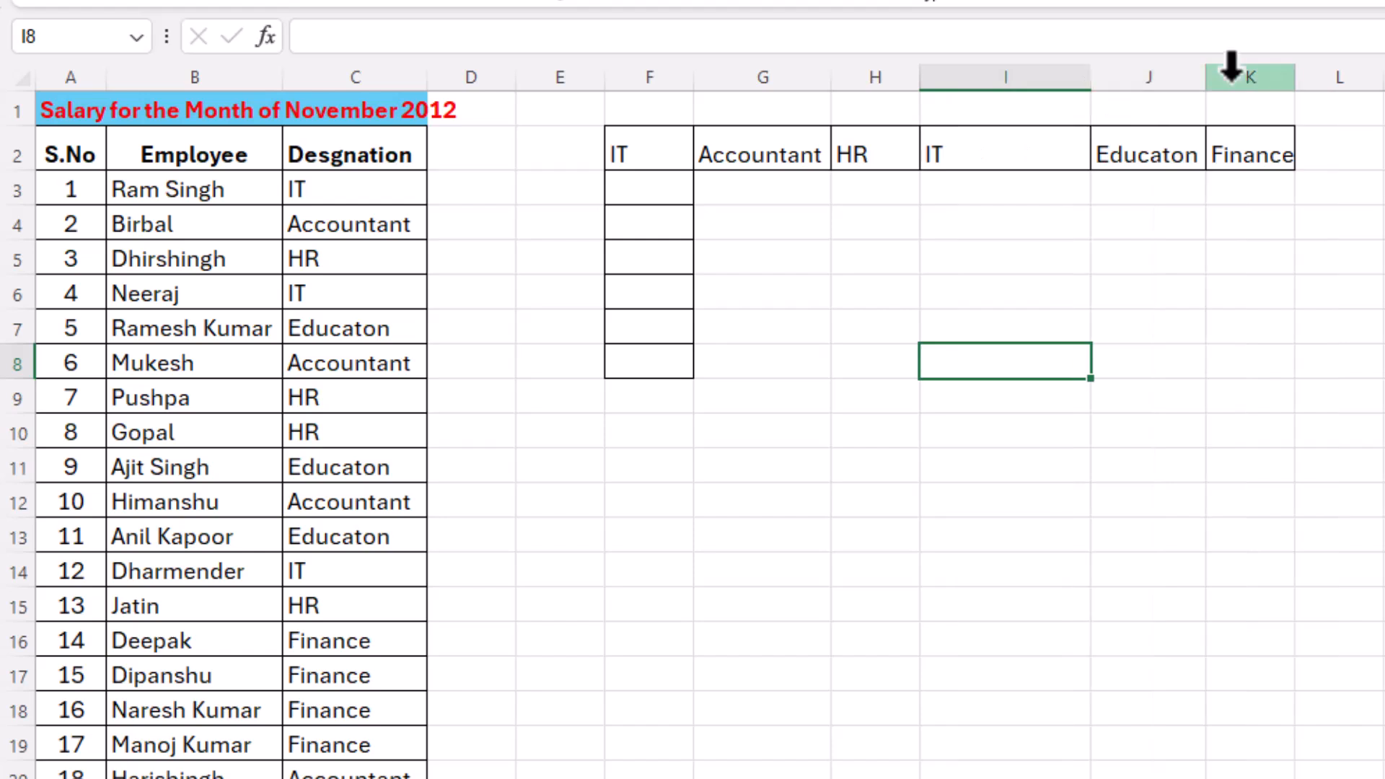
{"action": "left_click_drag", "start_coordinate": [1291, 77], "coordinate": [1371, 80]}
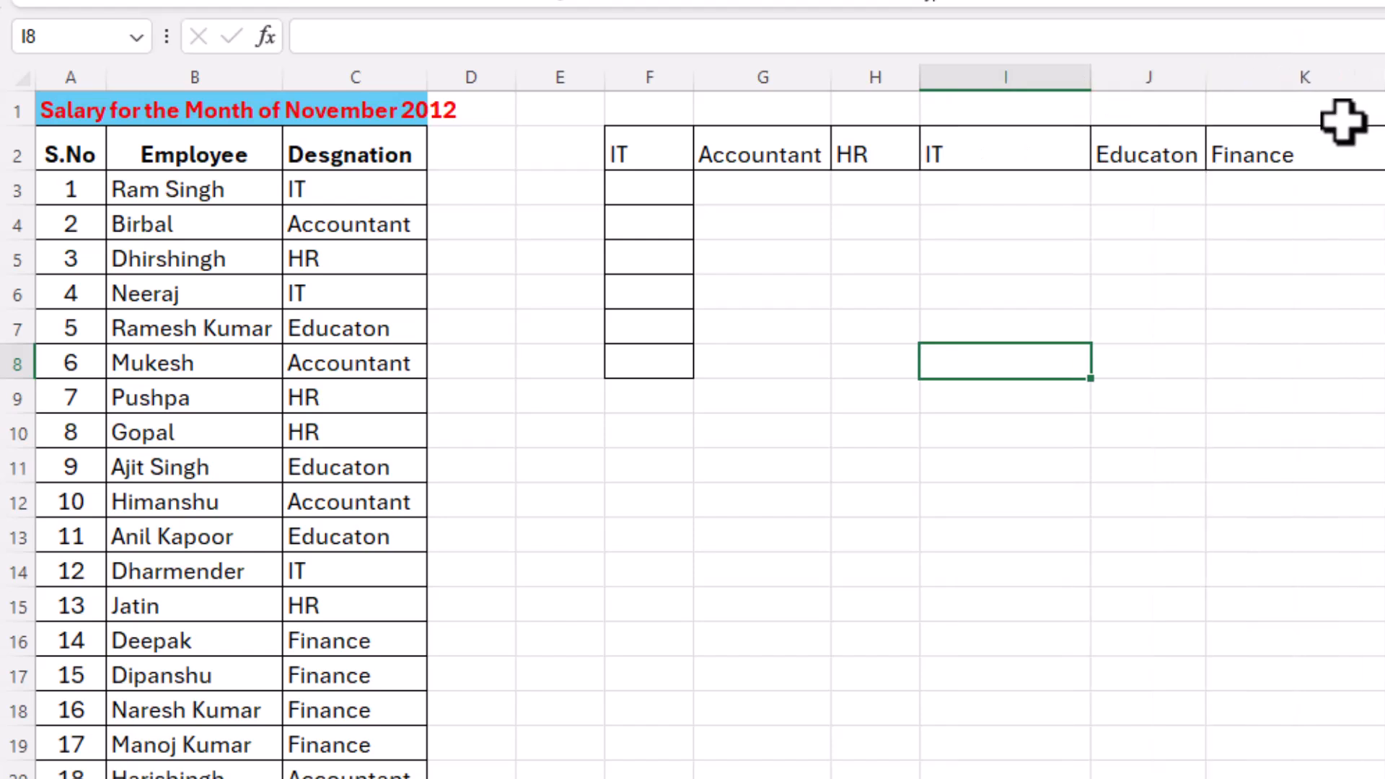
{"action": "left_click", "coordinate": [1017, 148]}
{"action": "left_click", "coordinate": [722, 152]}
{"action": "left_click_drag", "start_coordinate": [694, 81], "coordinate": [808, 84]}
{"action": "left_click", "coordinate": [1002, 365]}
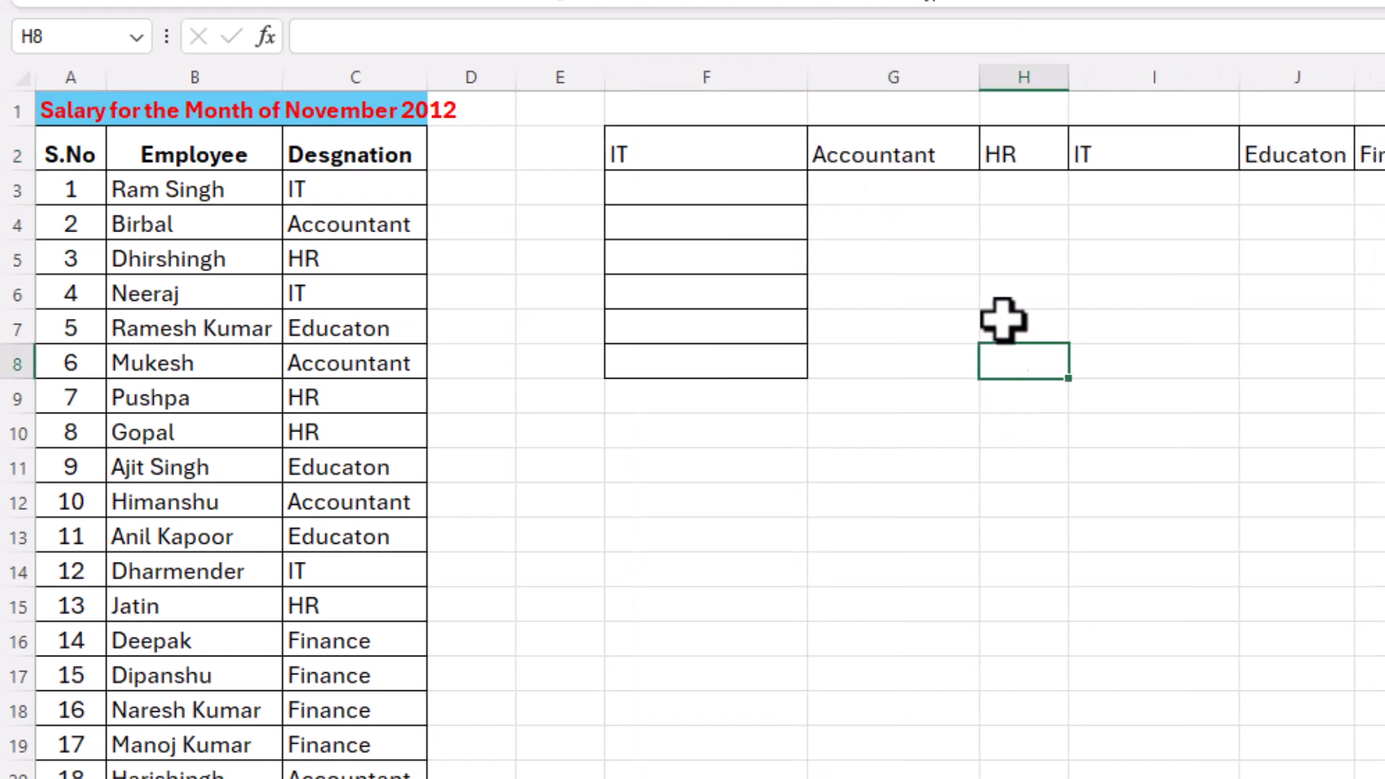
Start a FILTER formula in F3 with the Employee column B2:B32 as its array
{"action": "left_click", "coordinate": [1131, 150]}
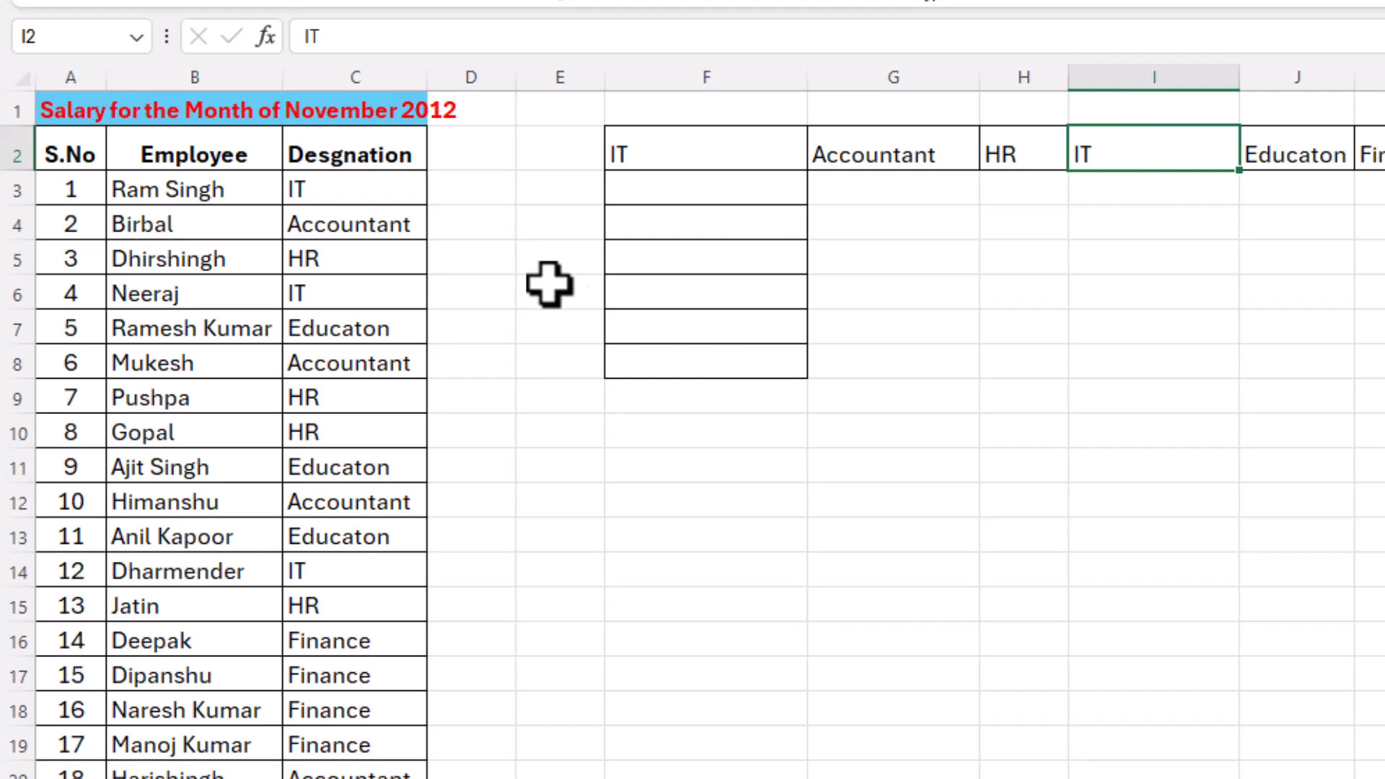
{"action": "left_click", "coordinate": [334, 195]}
{"action": "left_click", "coordinate": [335, 292]}
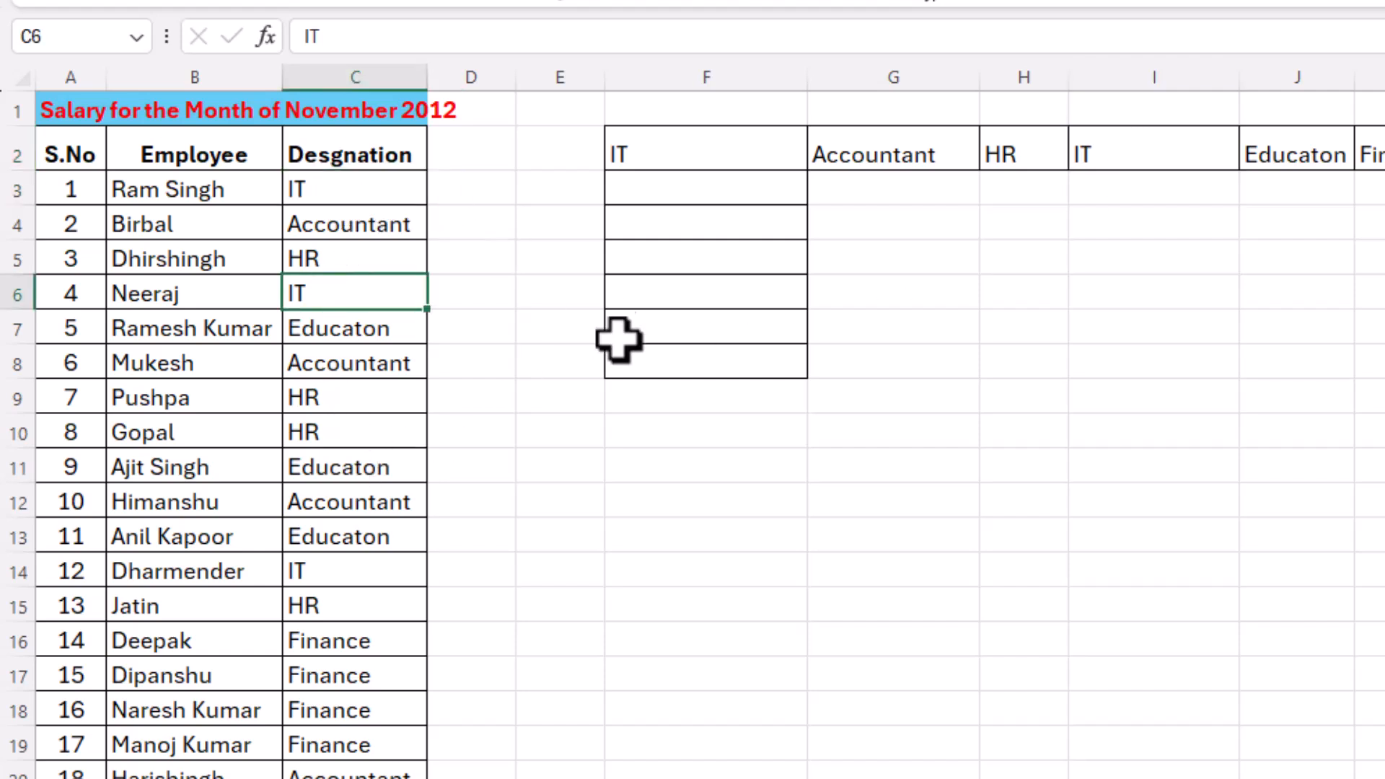
{"action": "left_click", "coordinate": [696, 194]}
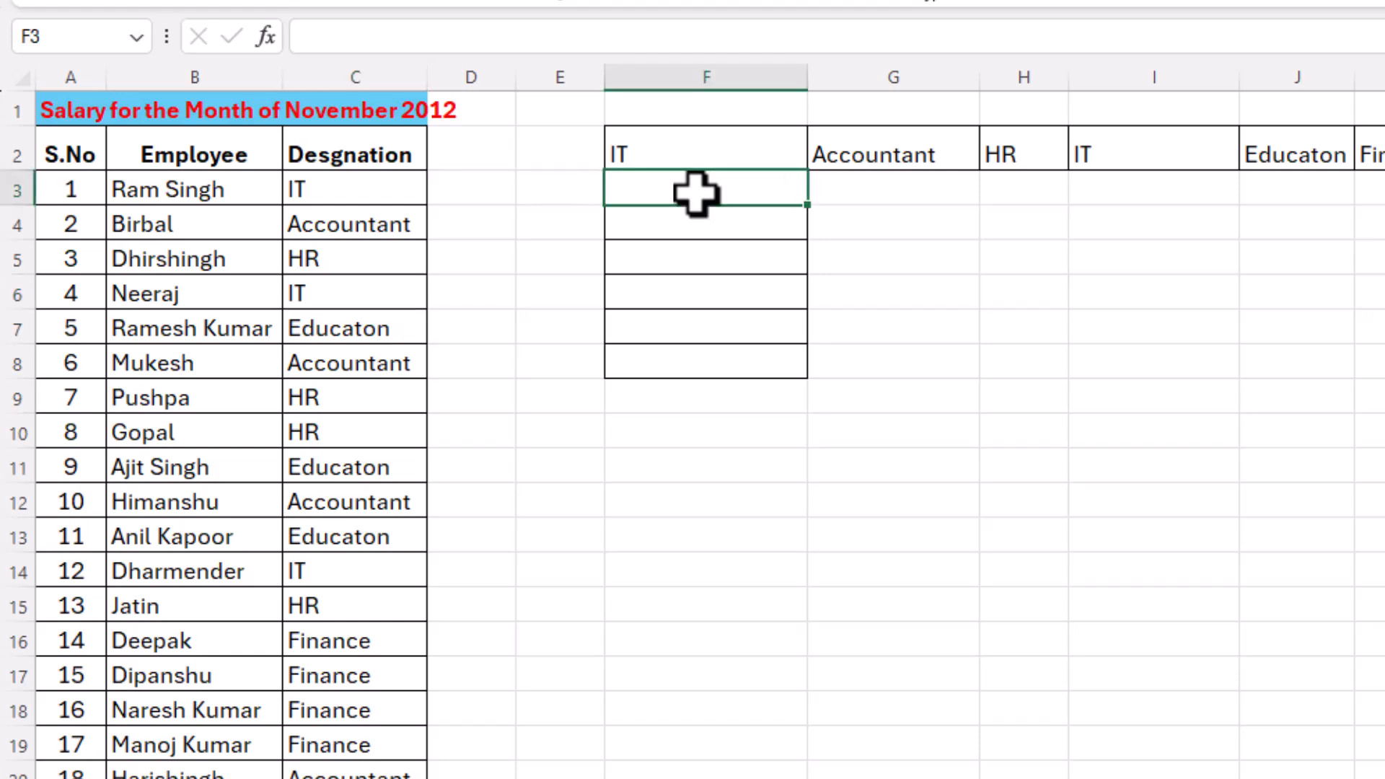
{"action": "type", "text": "=filter("}
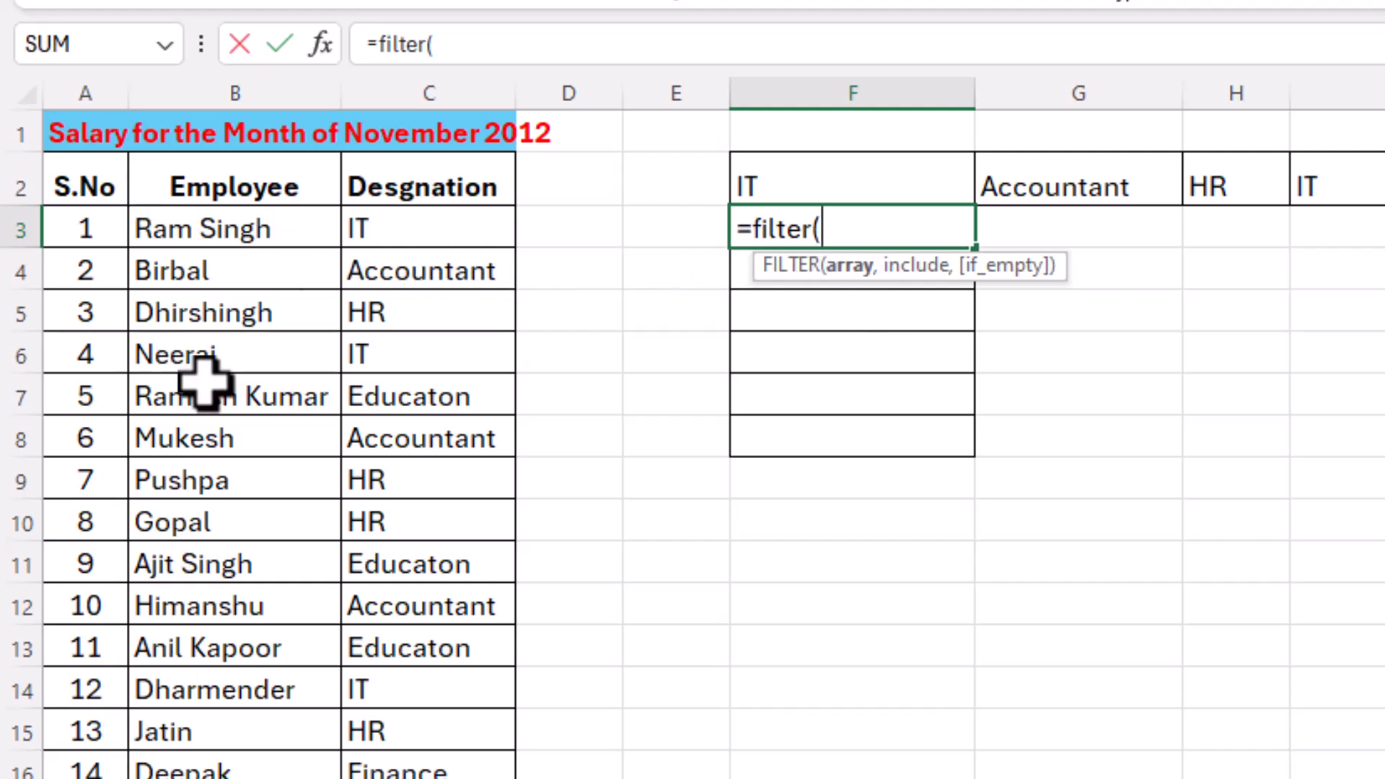
{"action": "left_click", "coordinate": [204, 181]}
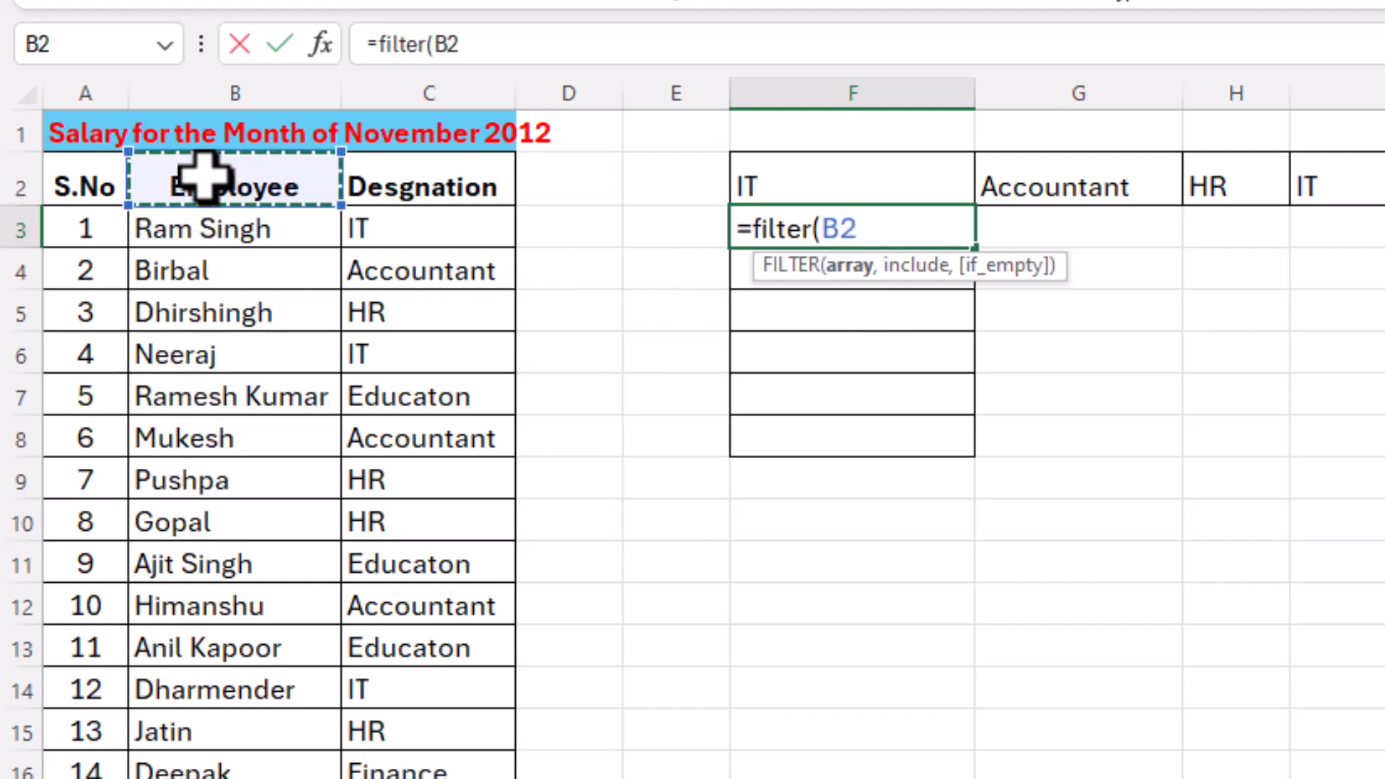
{"action": "key", "text": "ctrl+shift+Down"}
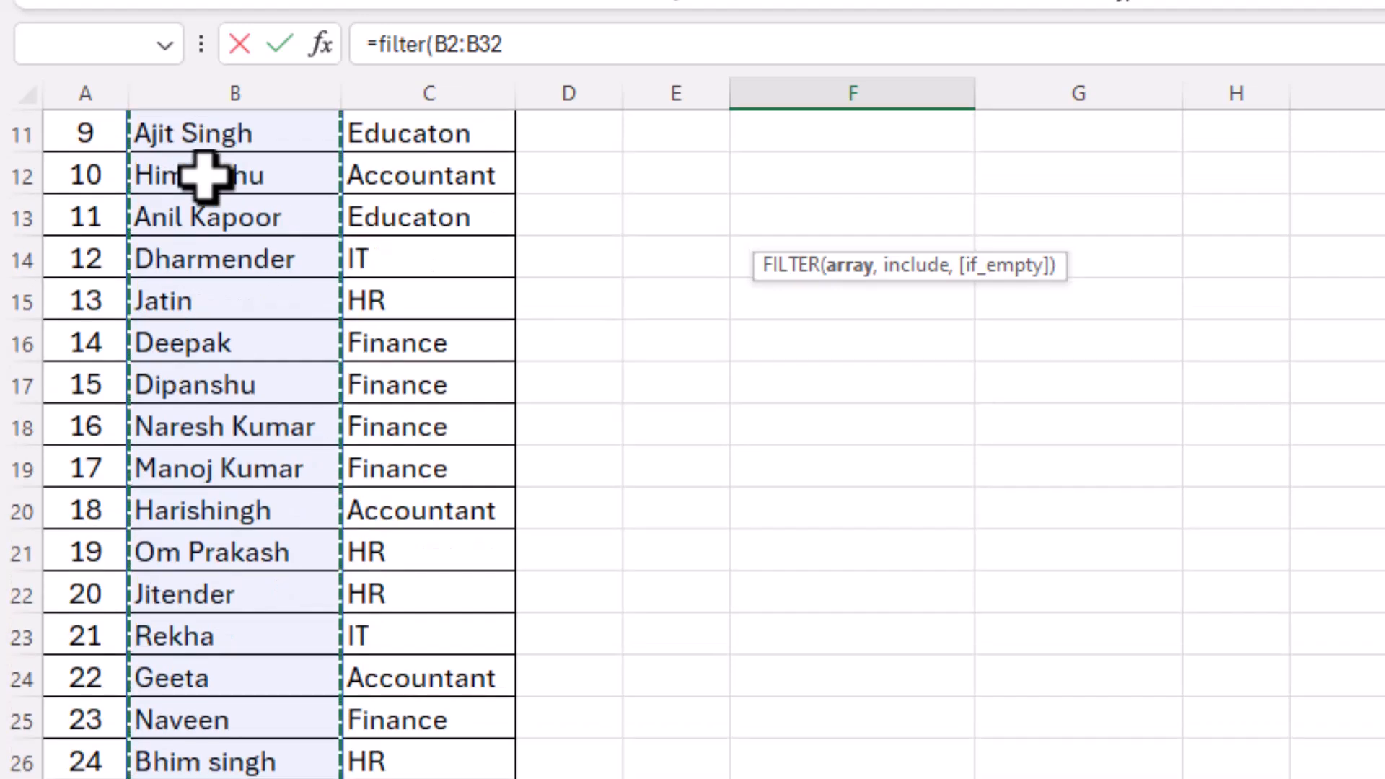
{"action": "scroll", "coordinate": [204, 175], "scroll_direction": "up", "scroll_amount": 4}
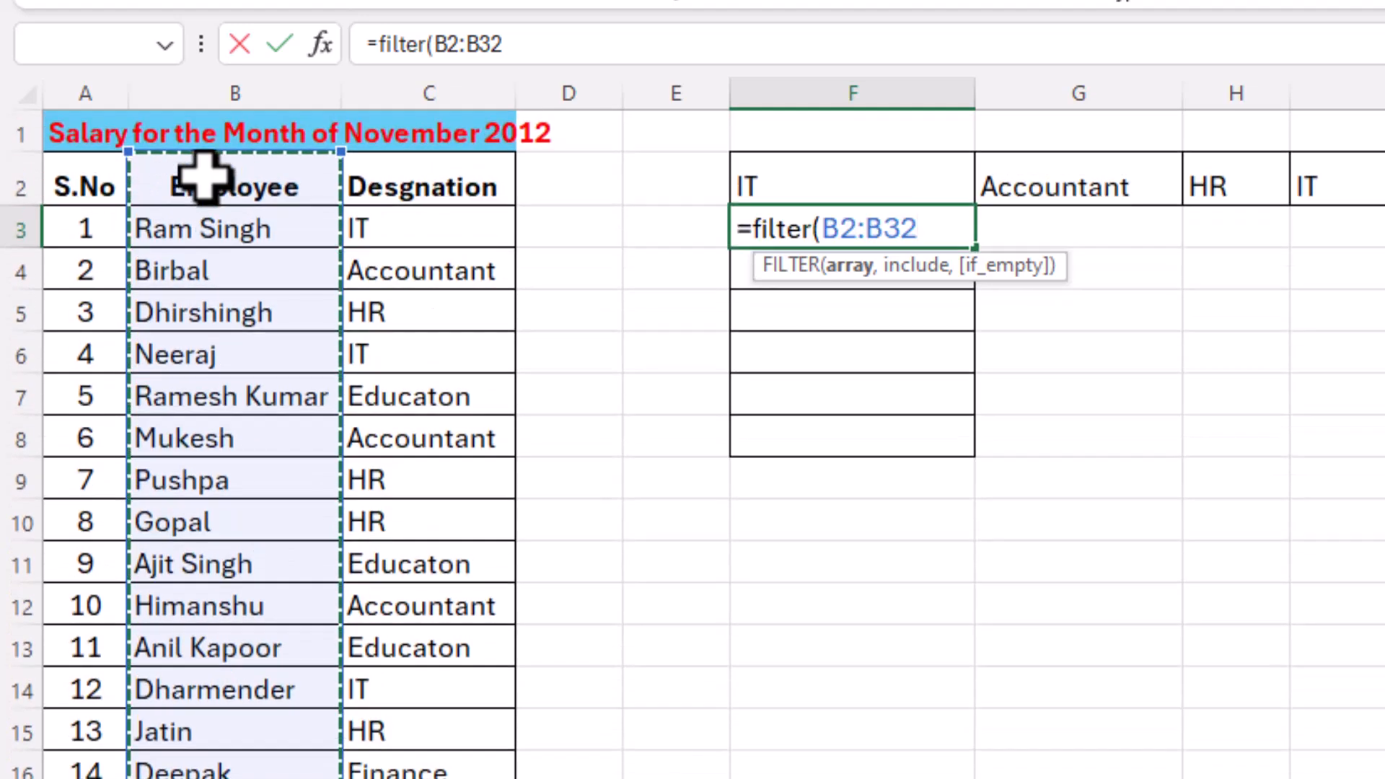
{"action": "type", "text": ","}
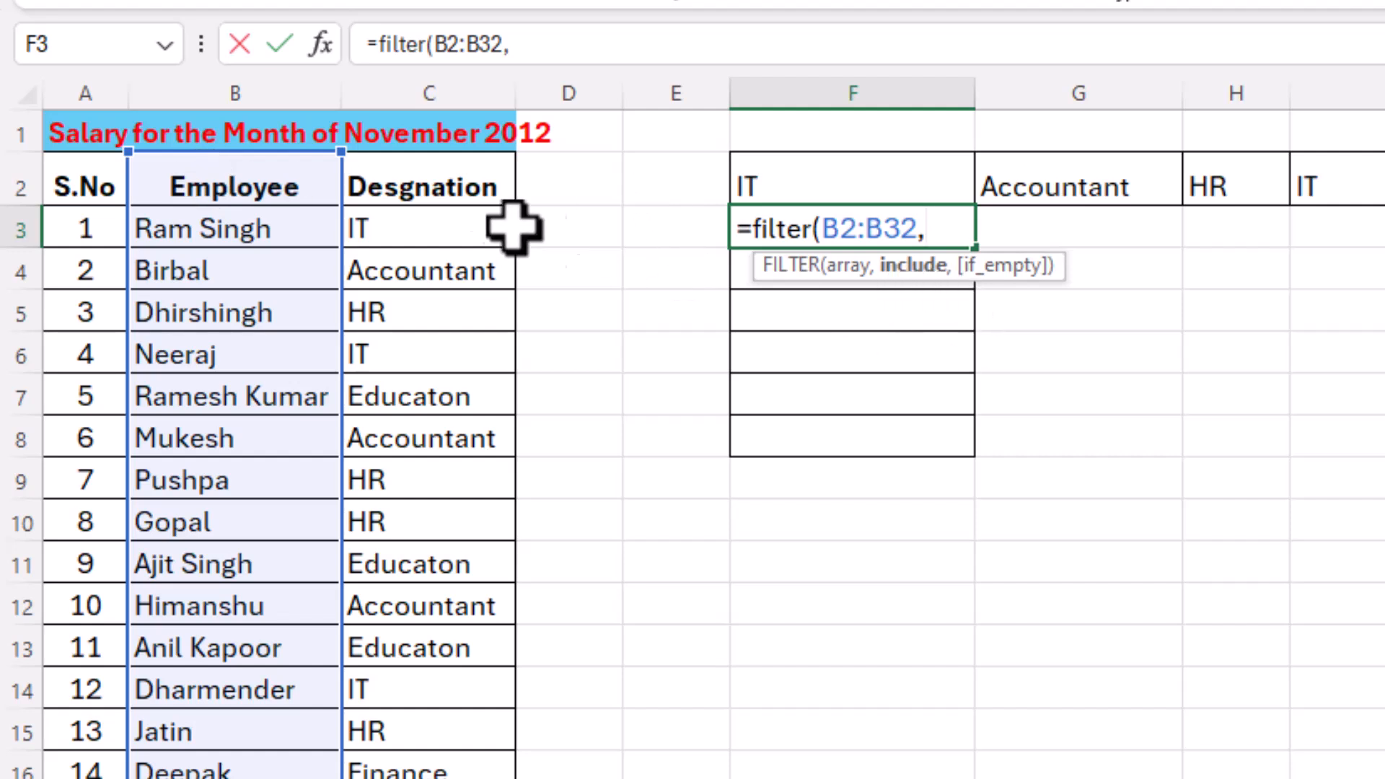
Set the formula's include condition to the designation range C2:C32 equal to the heading in F2
{"action": "left_click", "coordinate": [426, 193]}
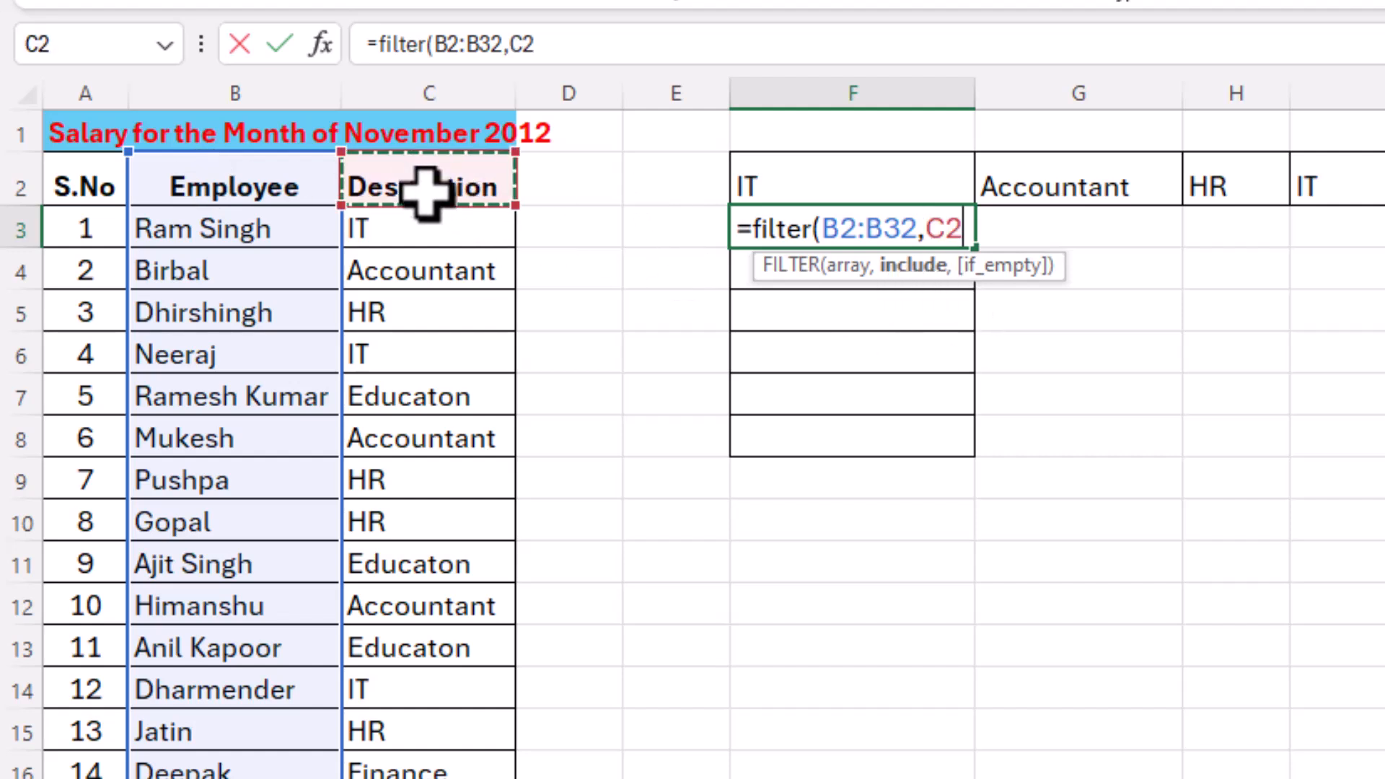
{"action": "key", "text": "ctrl+shift+Down"}
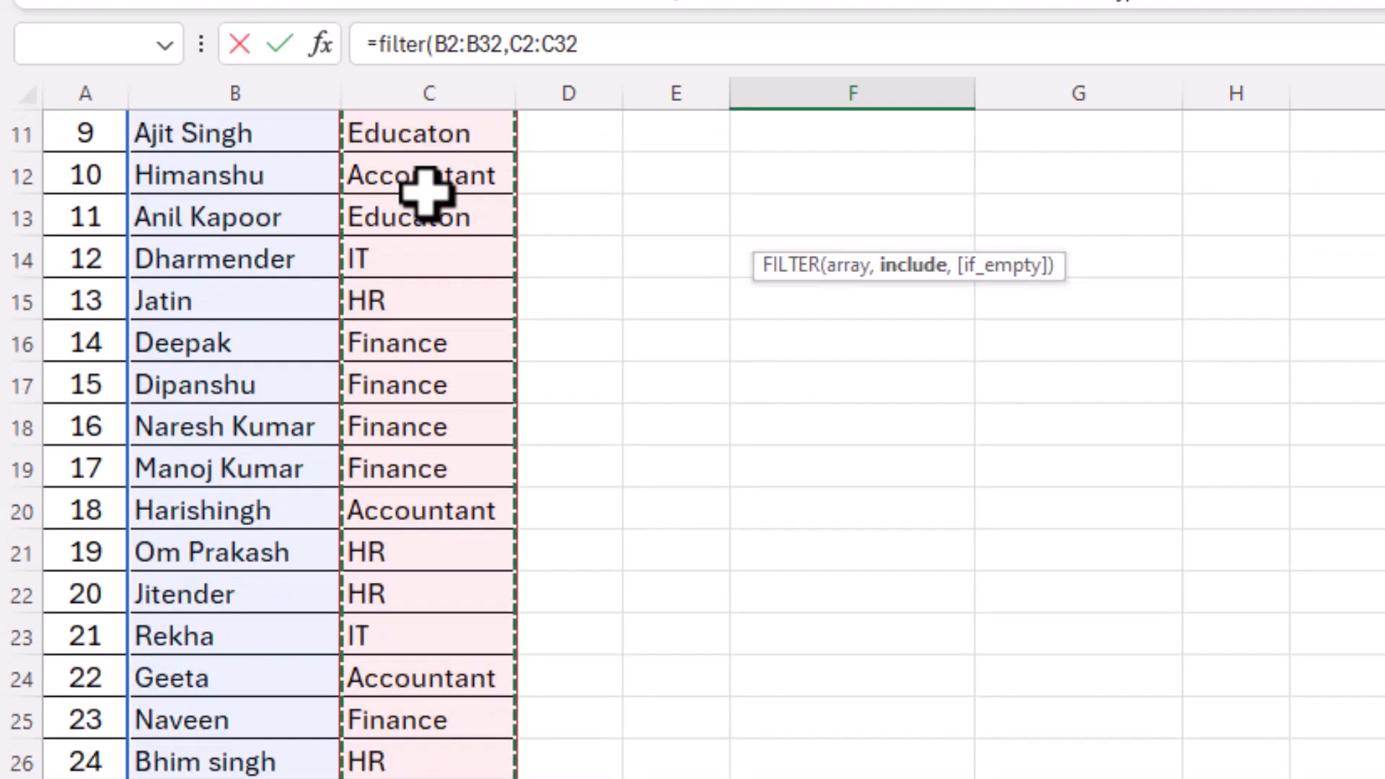
{"action": "scroll", "coordinate": [222, 231], "scroll_direction": "up", "scroll_amount": 4}
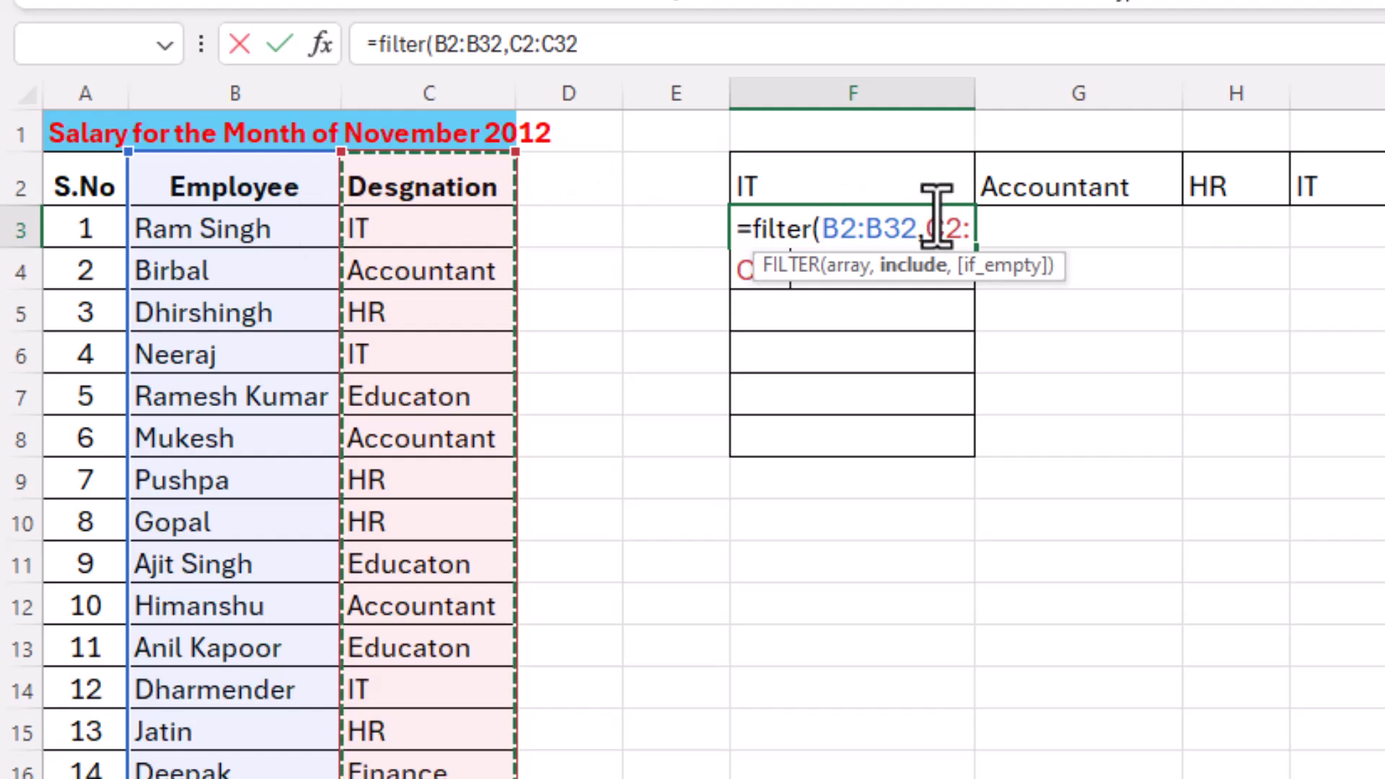
{"action": "left_click_drag", "start_coordinate": [477, 181], "coordinate": [462, 776]}
{"action": "scroll", "coordinate": [1191, 212], "scroll_direction": "up", "scroll_amount": 4}
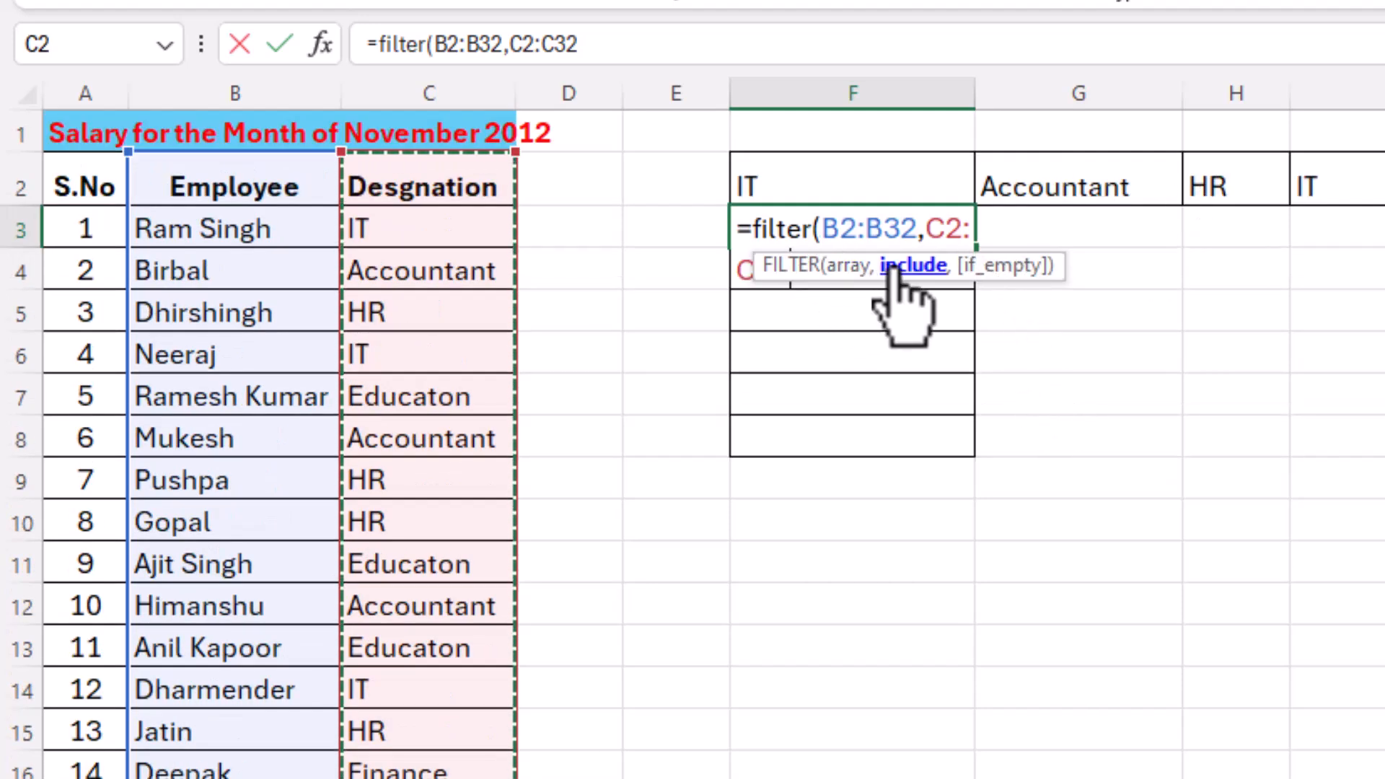
{"action": "left_click_drag", "start_coordinate": [969, 259], "coordinate": [1104, 318]}
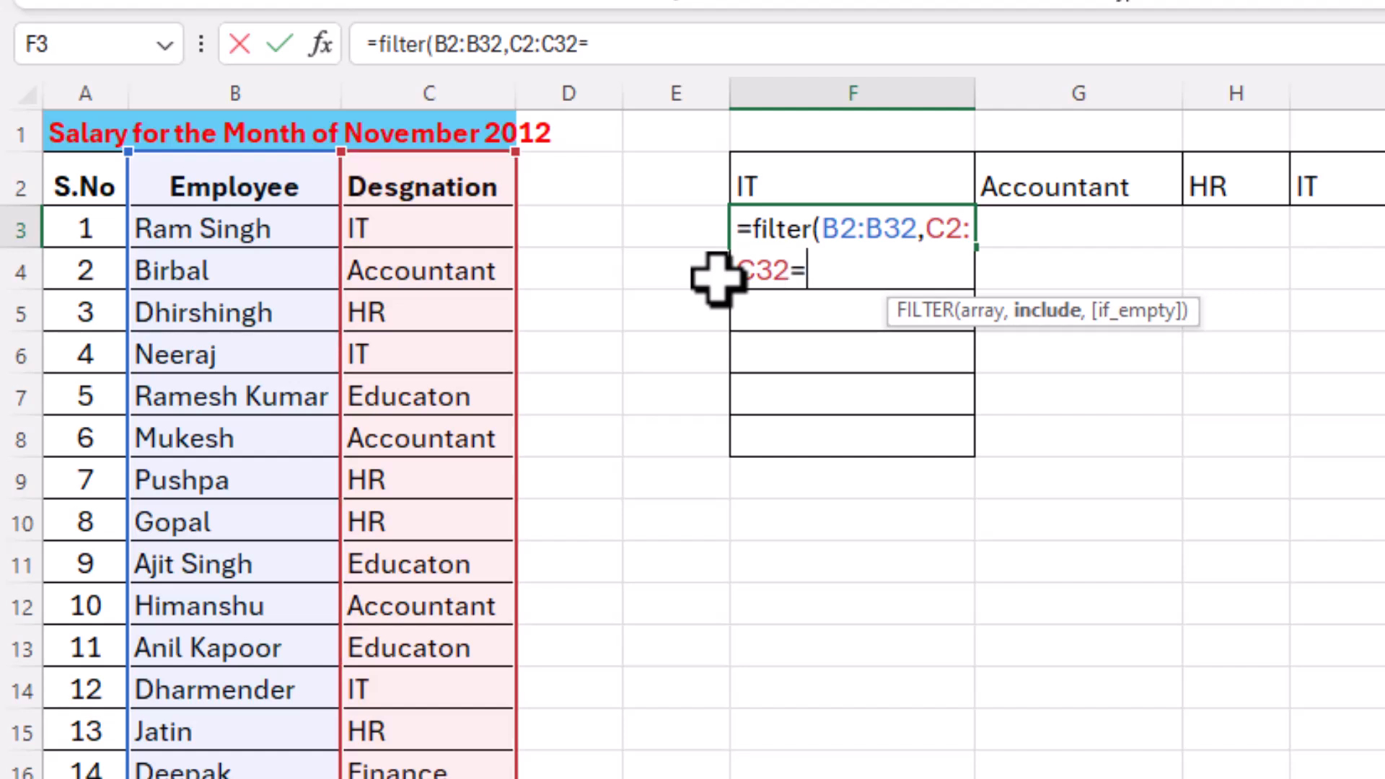
{"action": "left_click", "coordinate": [758, 180]}
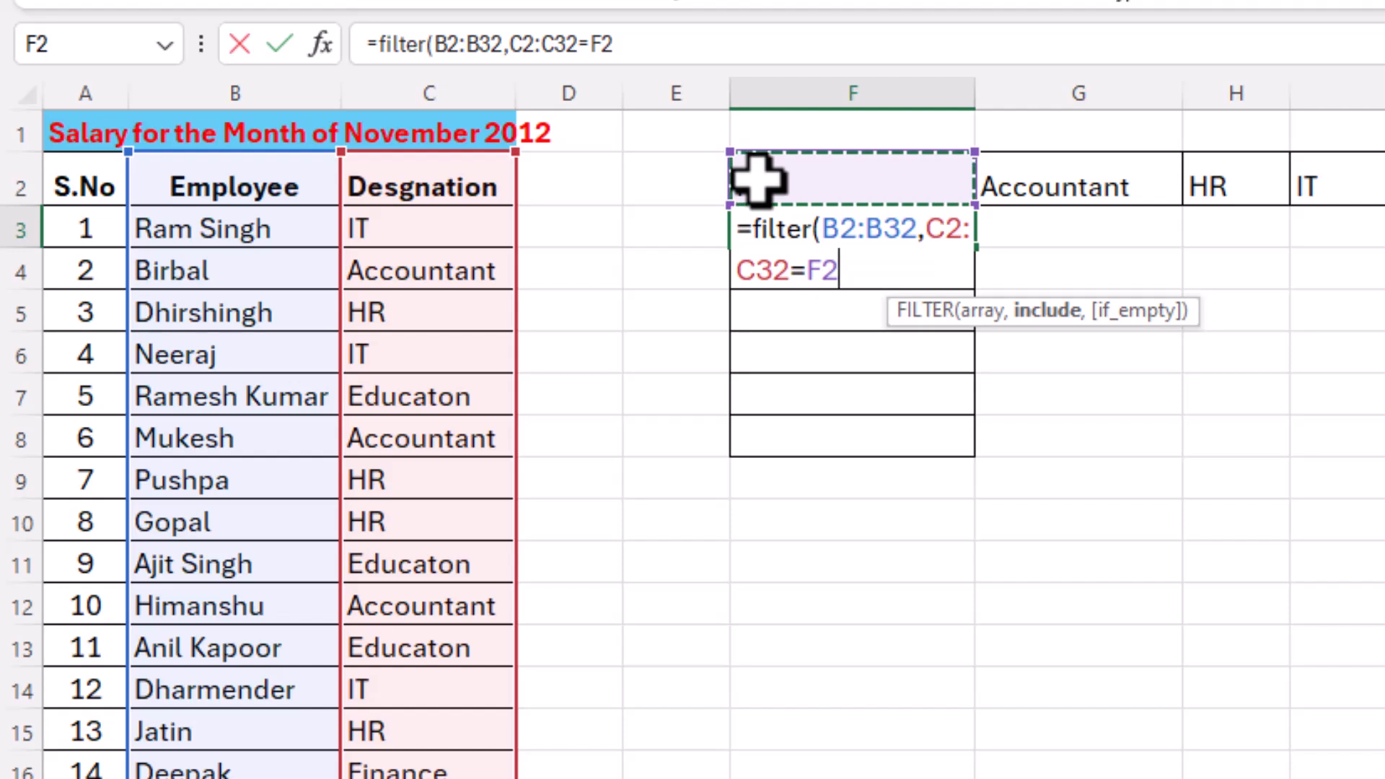
Make both ranges absolute and enter the formula in F3 as =FILTER($B$2:$B$32,$C$2:$C$32=F2)
{"action": "left_click", "coordinate": [846, 228]}
{"action": "key", "text": "F4"}
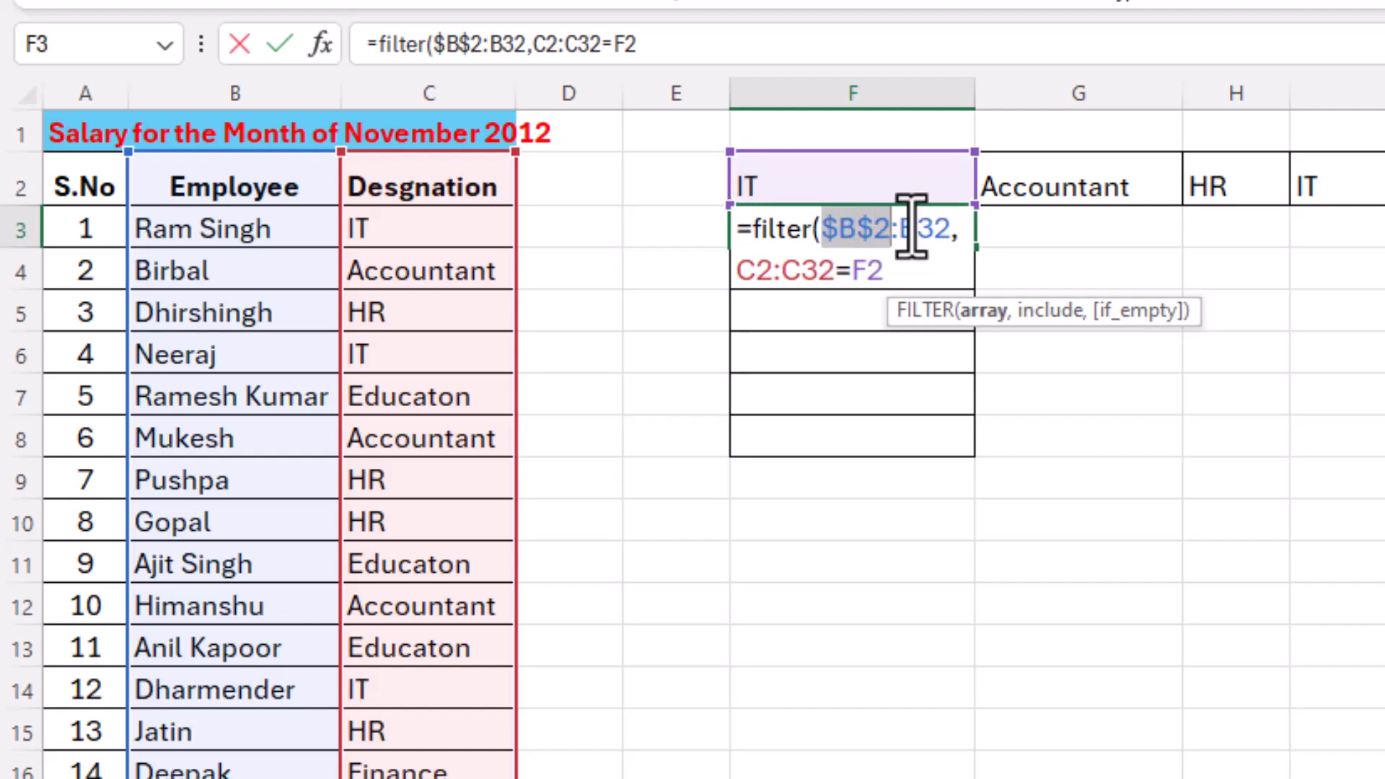
{"action": "left_click", "coordinate": [920, 234]}
{"action": "key", "text": "F4"}
{"action": "left_click", "coordinate": [848, 272]}
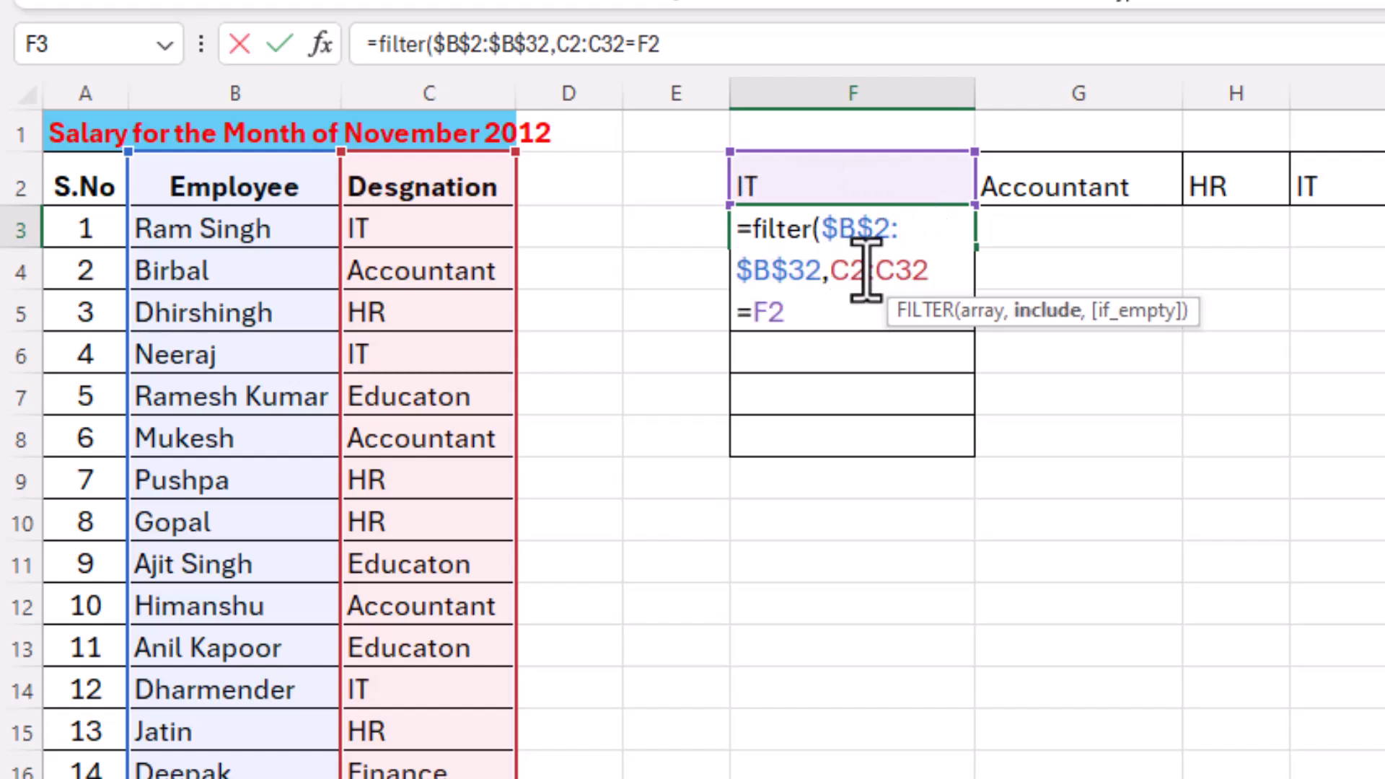
{"action": "key", "text": "F4"}
{"action": "left_click", "coordinate": [923, 273]}
{"action": "key", "text": "F4"}
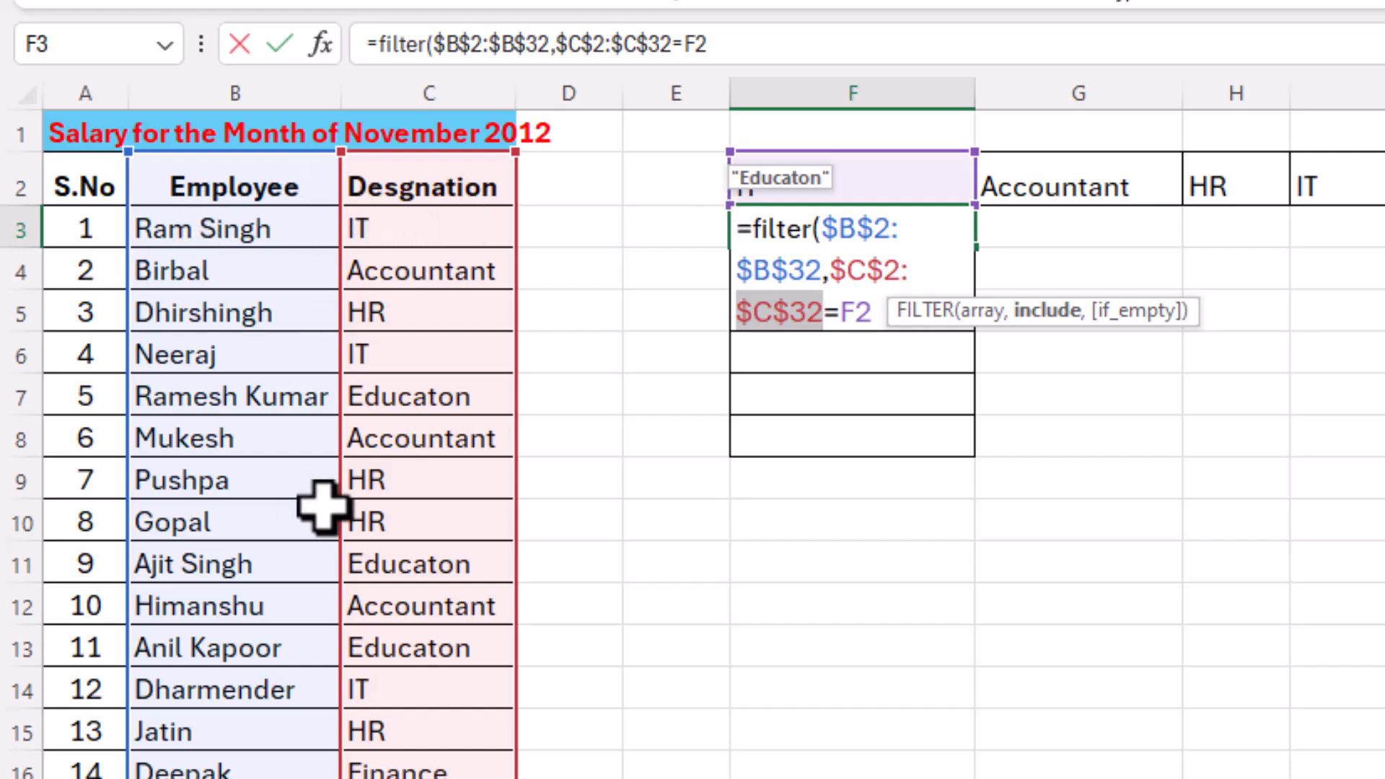
{"action": "left_click", "coordinate": [881, 311]}
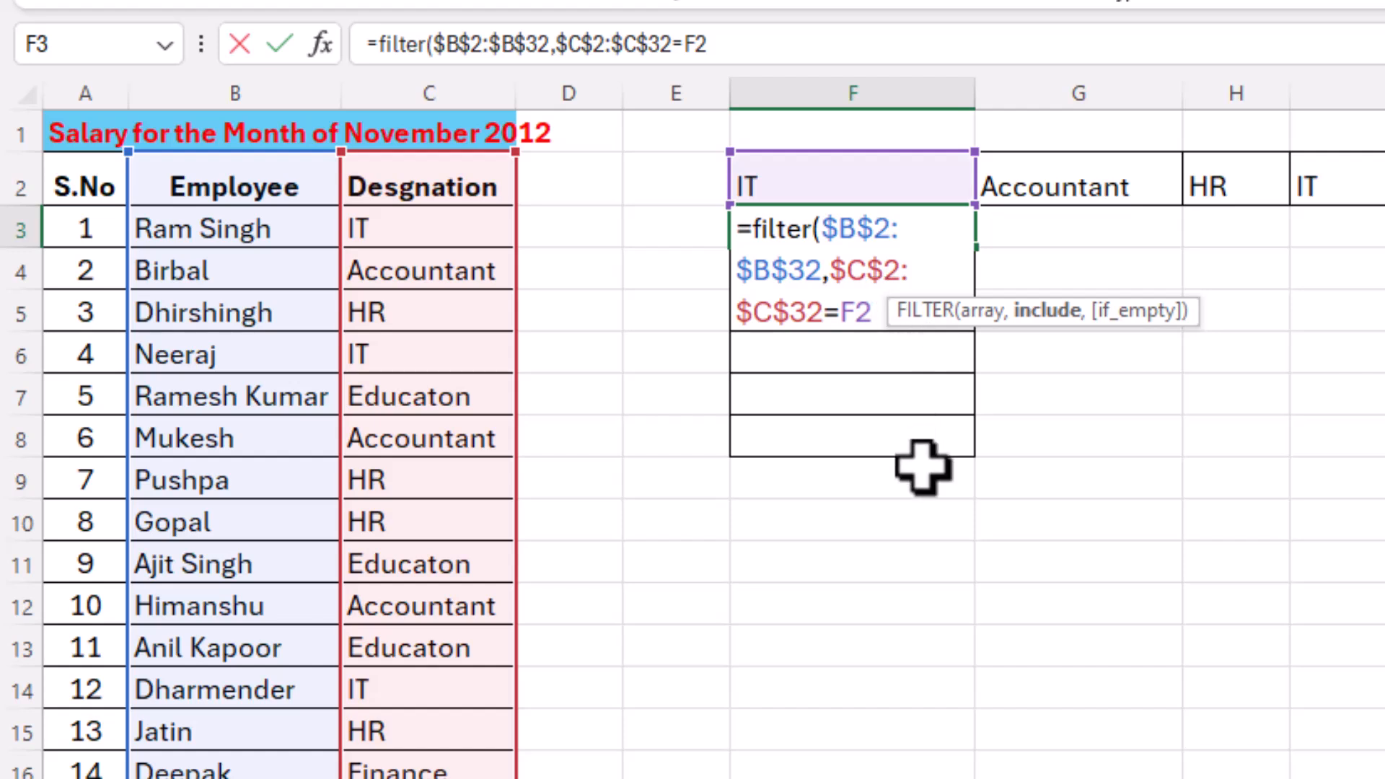
{"action": "type", "text": ")"}
{"action": "key", "text": "Return"}
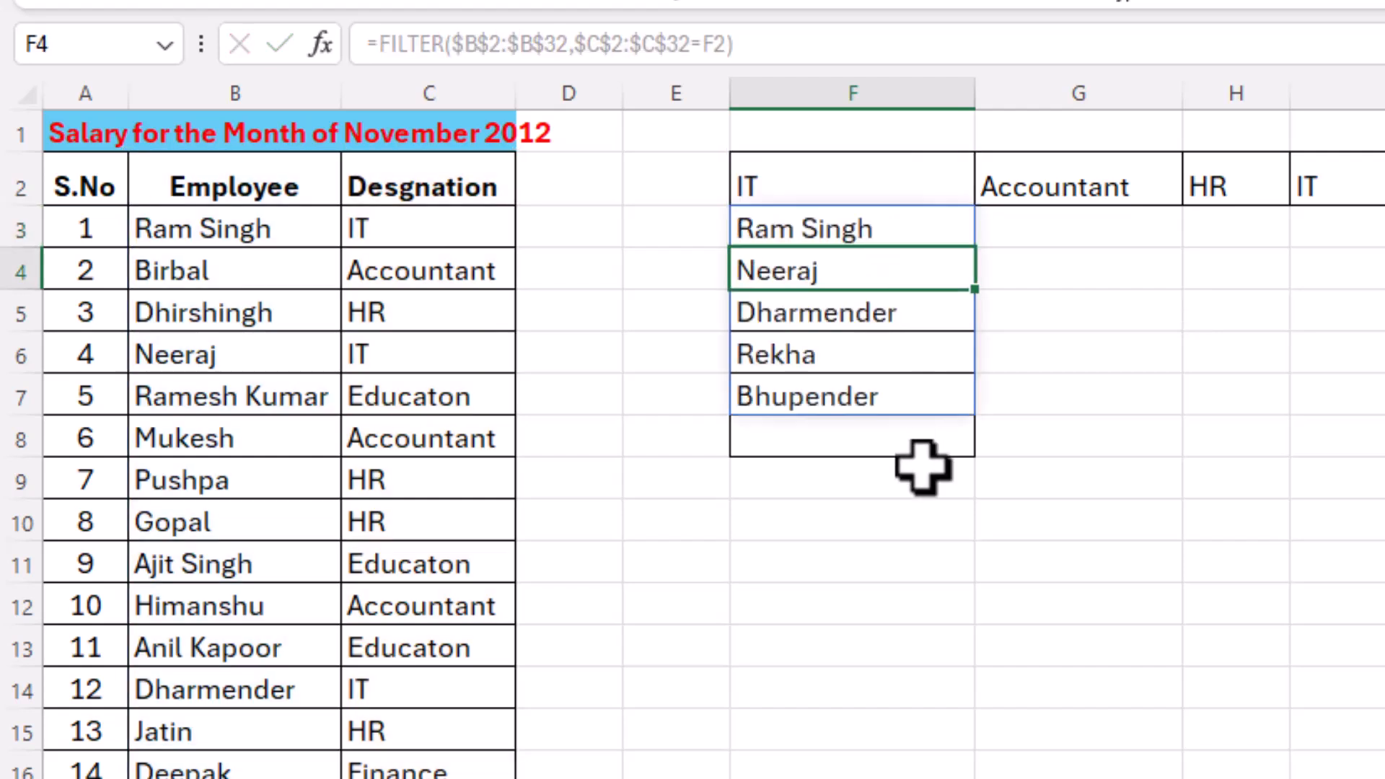
Fill the FILTER formula from F3 across to K3 under the remaining designation headings
{"action": "left_click", "coordinate": [837, 223]}
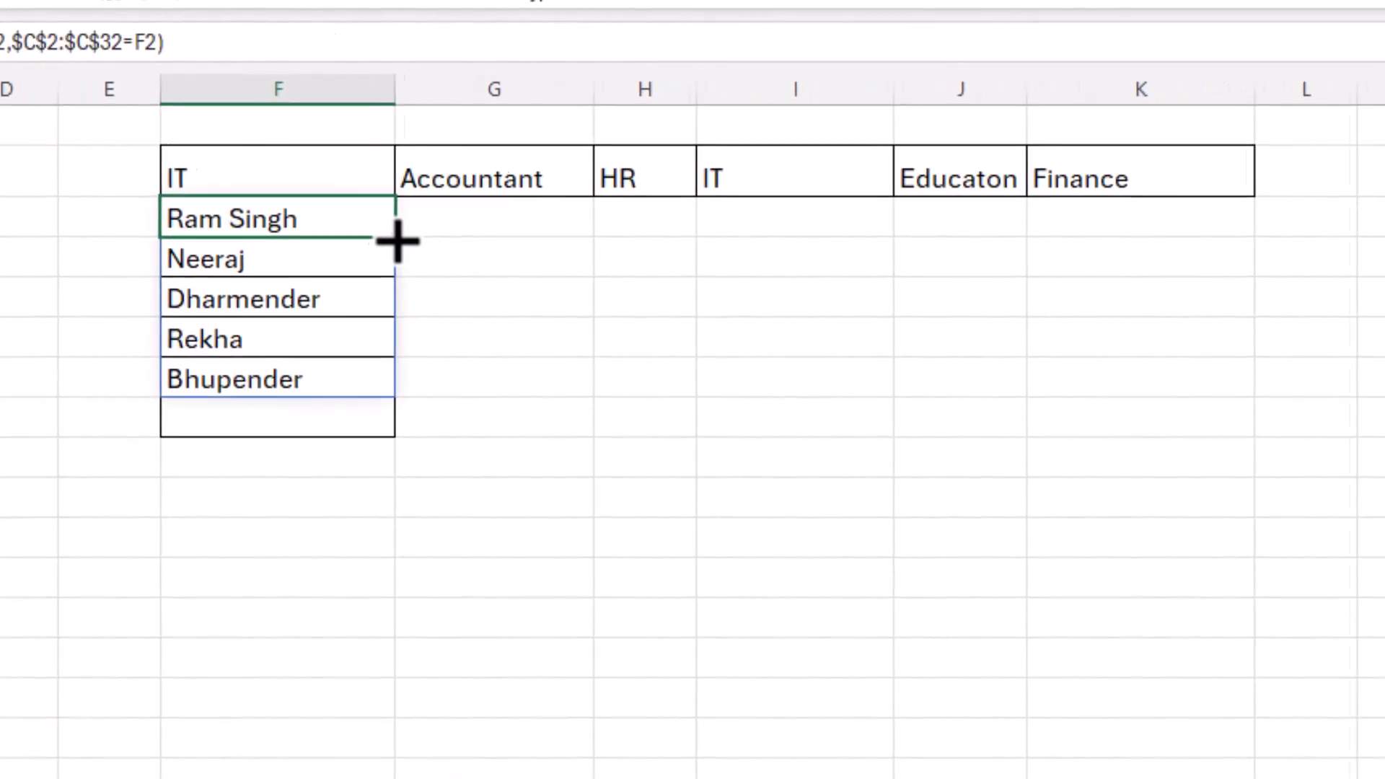
{"action": "left_click_drag", "start_coordinate": [819, 249], "coordinate": [1187, 223]}
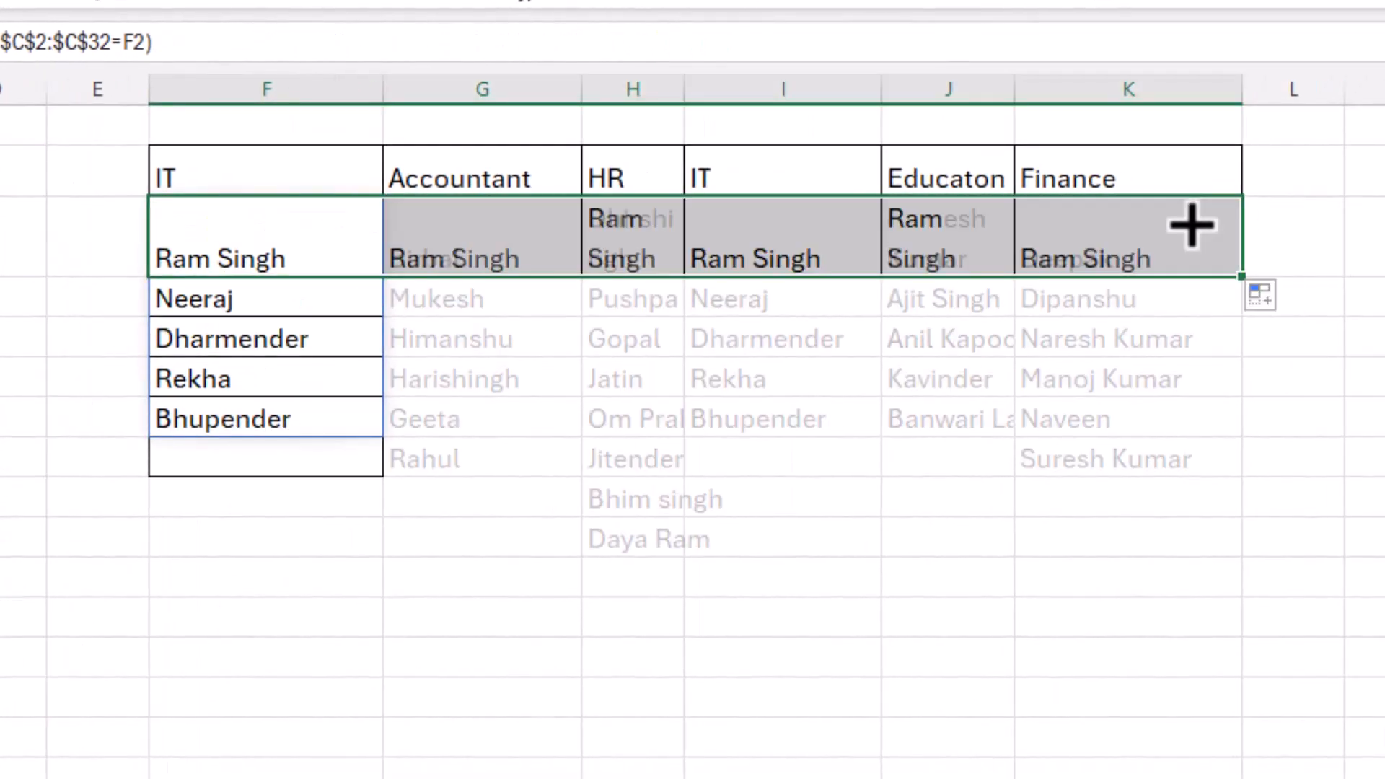
Widen column H, narrow column G slightly and reduce the height of row 3 to tidy the filtered lists
{"action": "left_click_drag", "start_coordinate": [684, 88], "coordinate": [724, 90]}
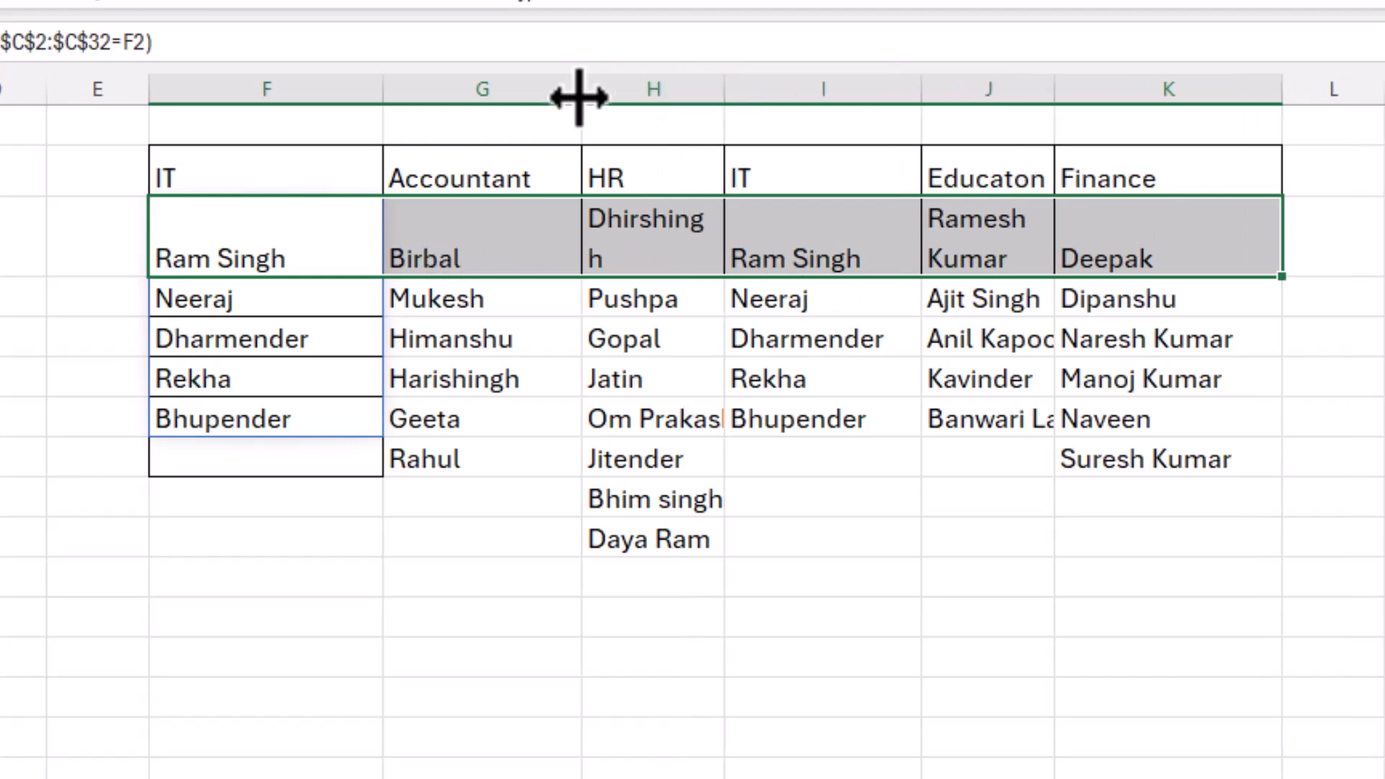
{"action": "left_click_drag", "start_coordinate": [579, 98], "coordinate": [565, 97]}
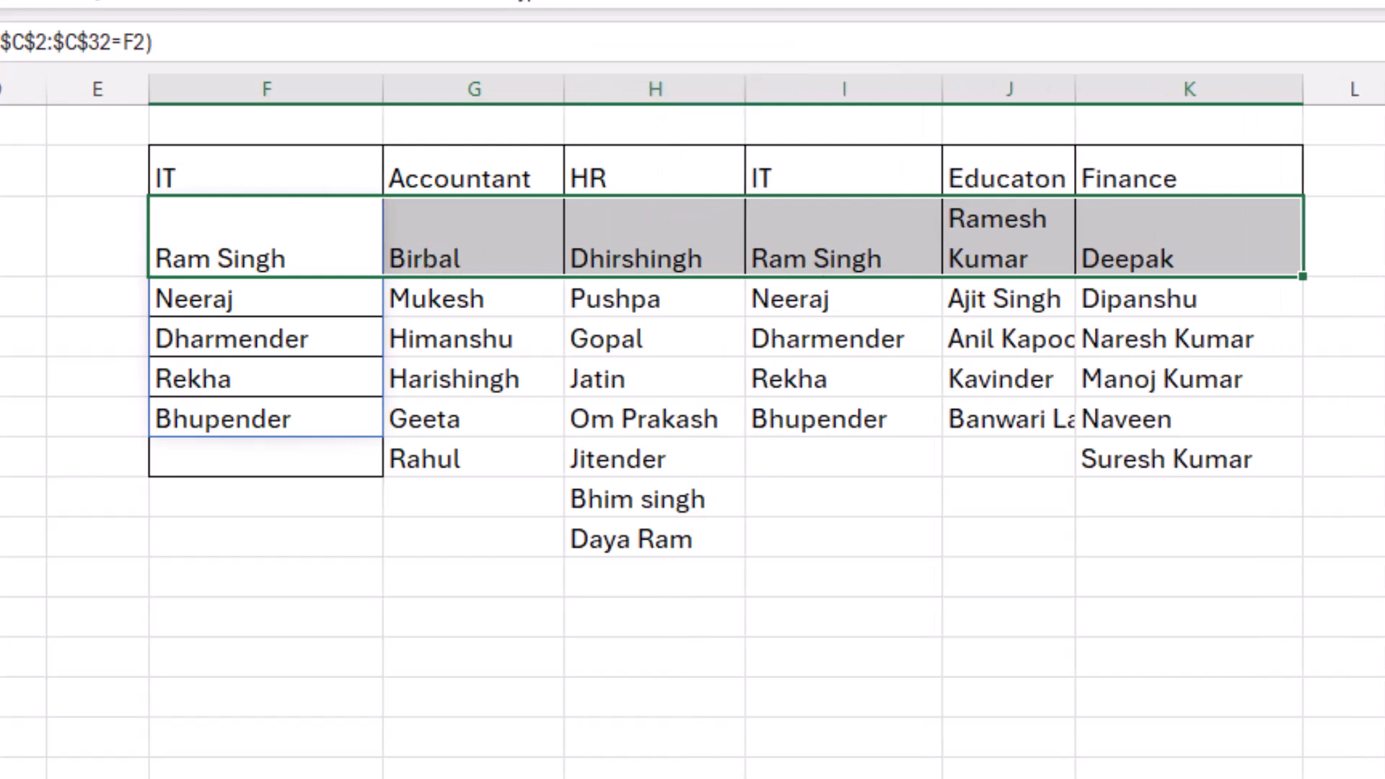
{"action": "left_click_drag", "start_coordinate": [1, 277], "coordinate": [1, 241]}
{"action": "left_click", "coordinate": [329, 538]}
{"action": "left_click", "coordinate": [820, 503]}
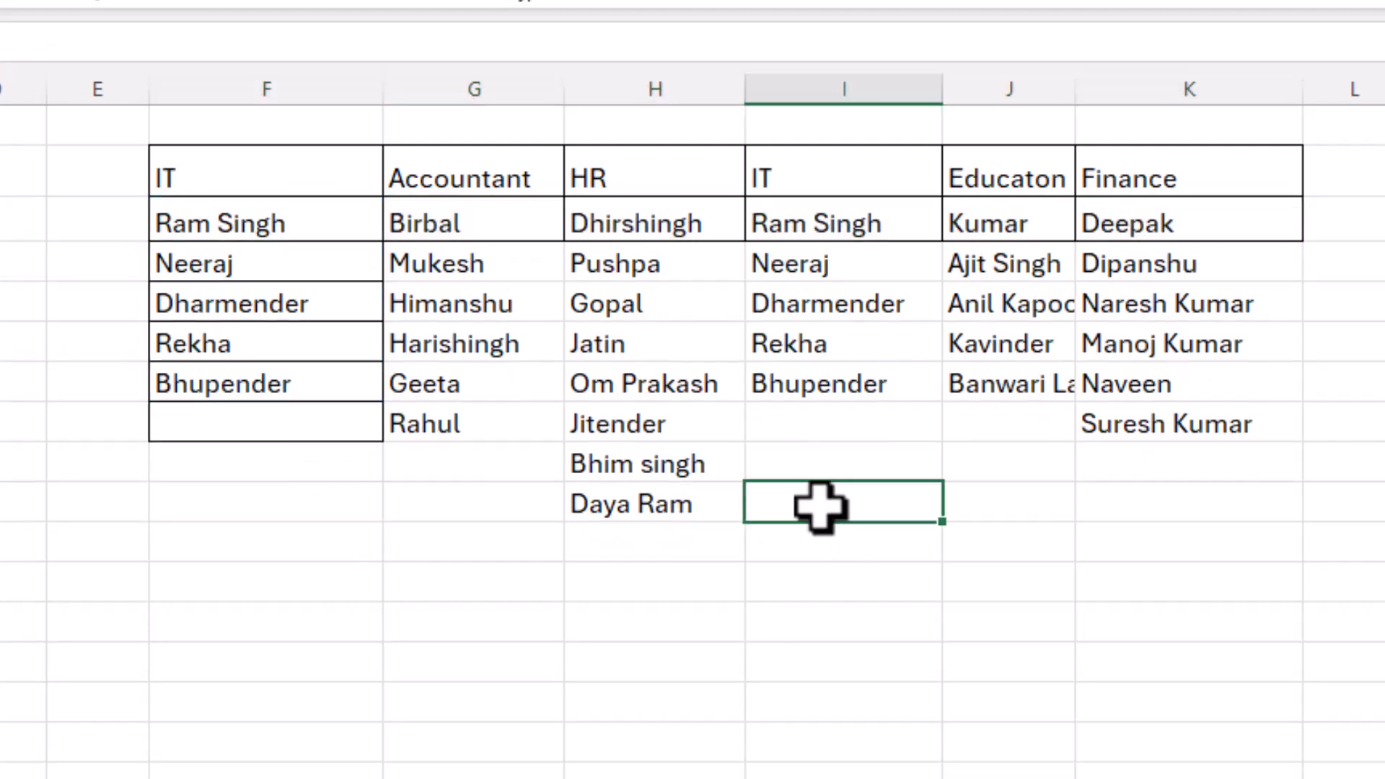
Delete column I, which holds the duplicate IT list, so each designation heading appears only once
{"action": "left_click_drag", "start_coordinate": [278, 177], "coordinate": [311, 379]}
{"action": "left_click_drag", "start_coordinate": [850, 185], "coordinate": [876, 379]}
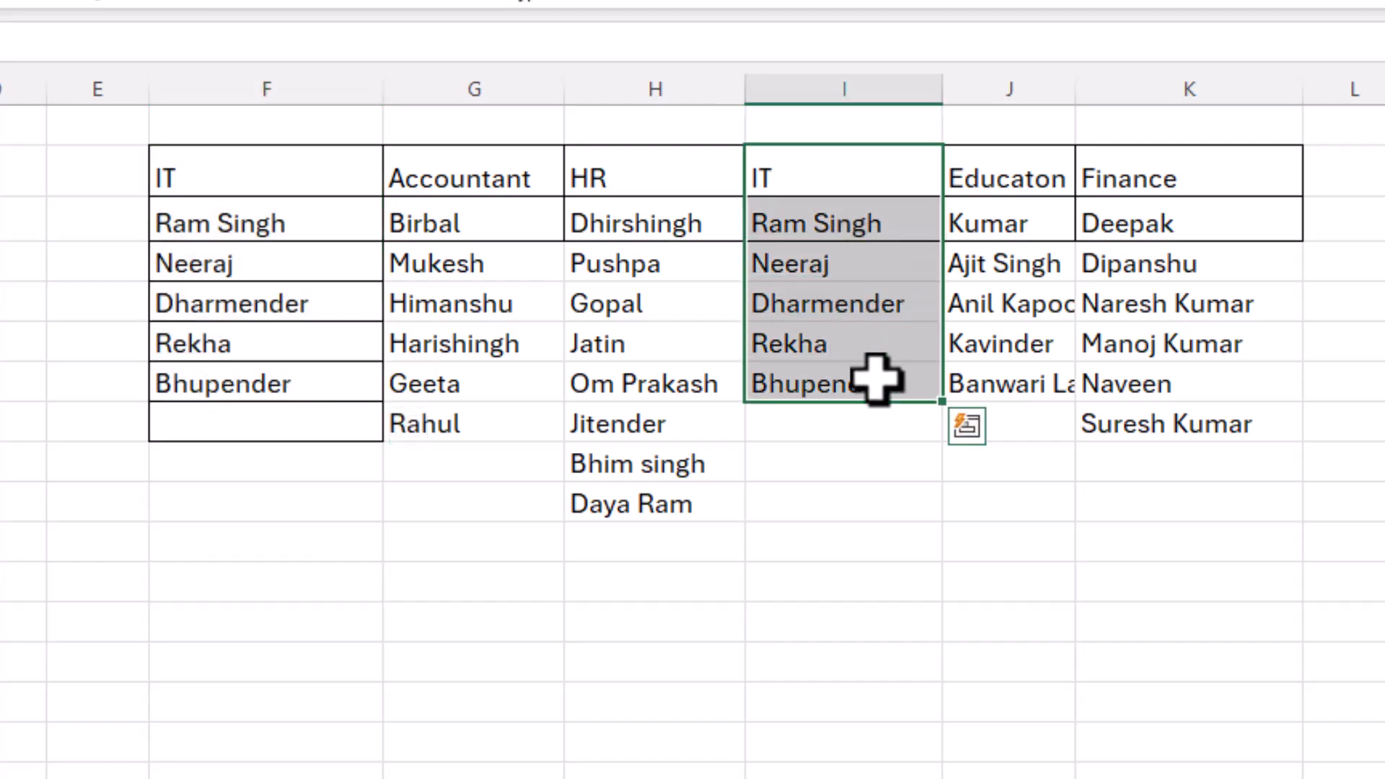
{"action": "left_click", "coordinate": [865, 86]}
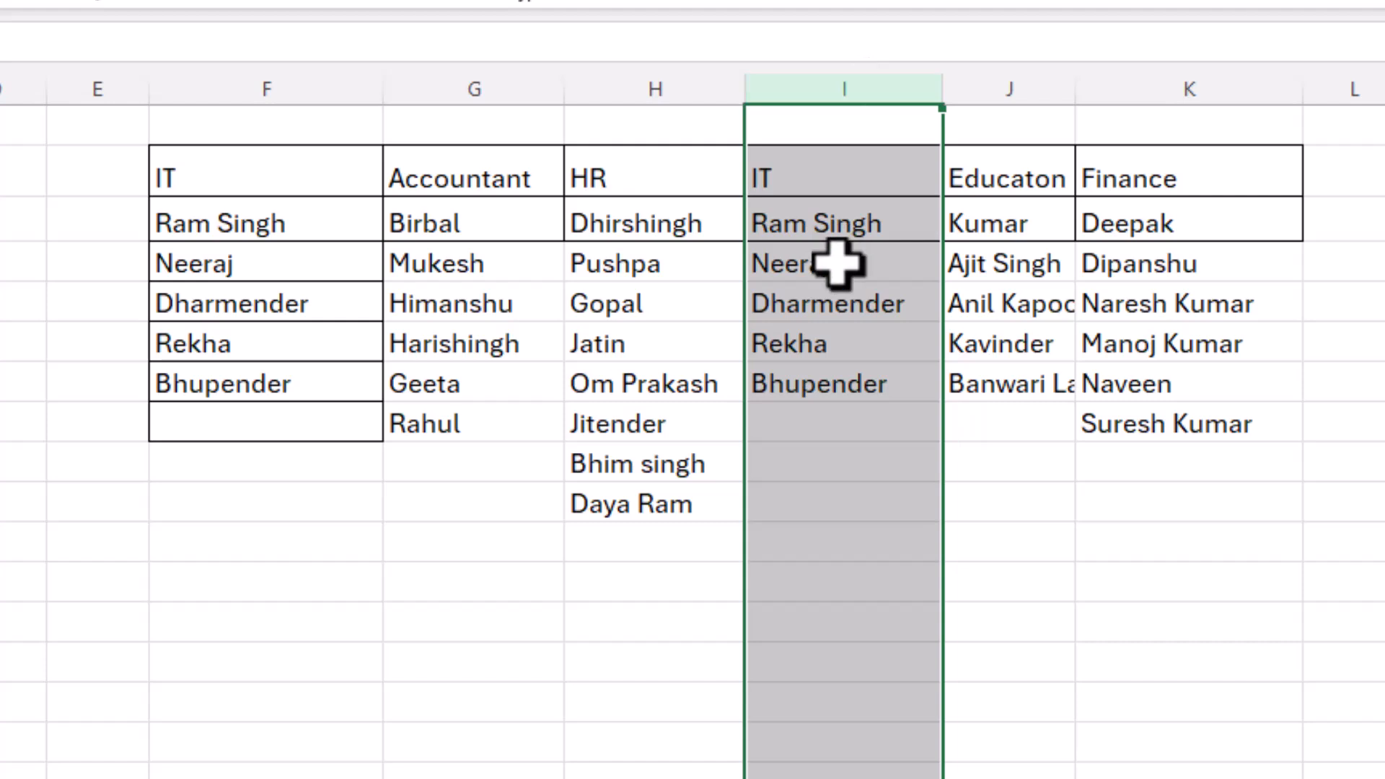
{"action": "right_click", "coordinate": [839, 267]}
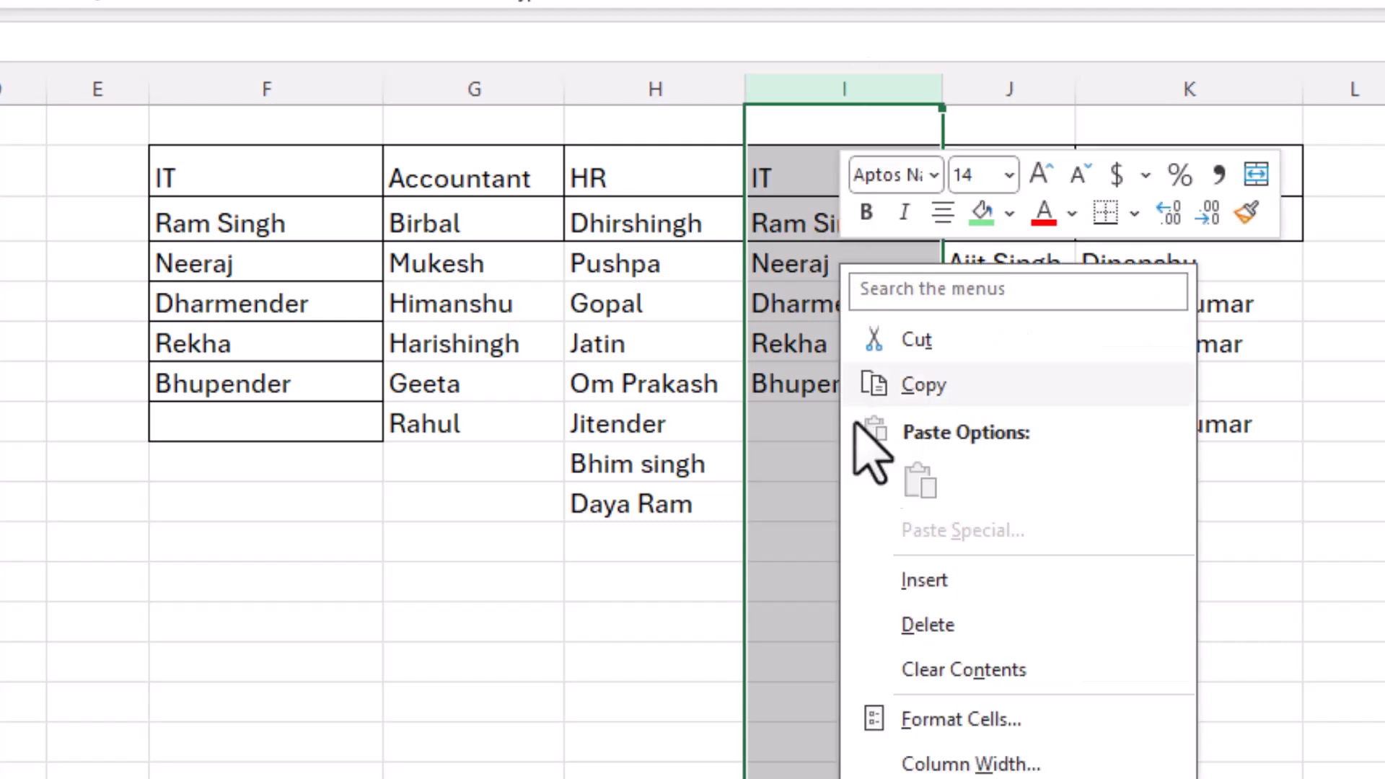
{"action": "left_click", "coordinate": [913, 626]}
{"action": "left_click", "coordinate": [750, 375]}
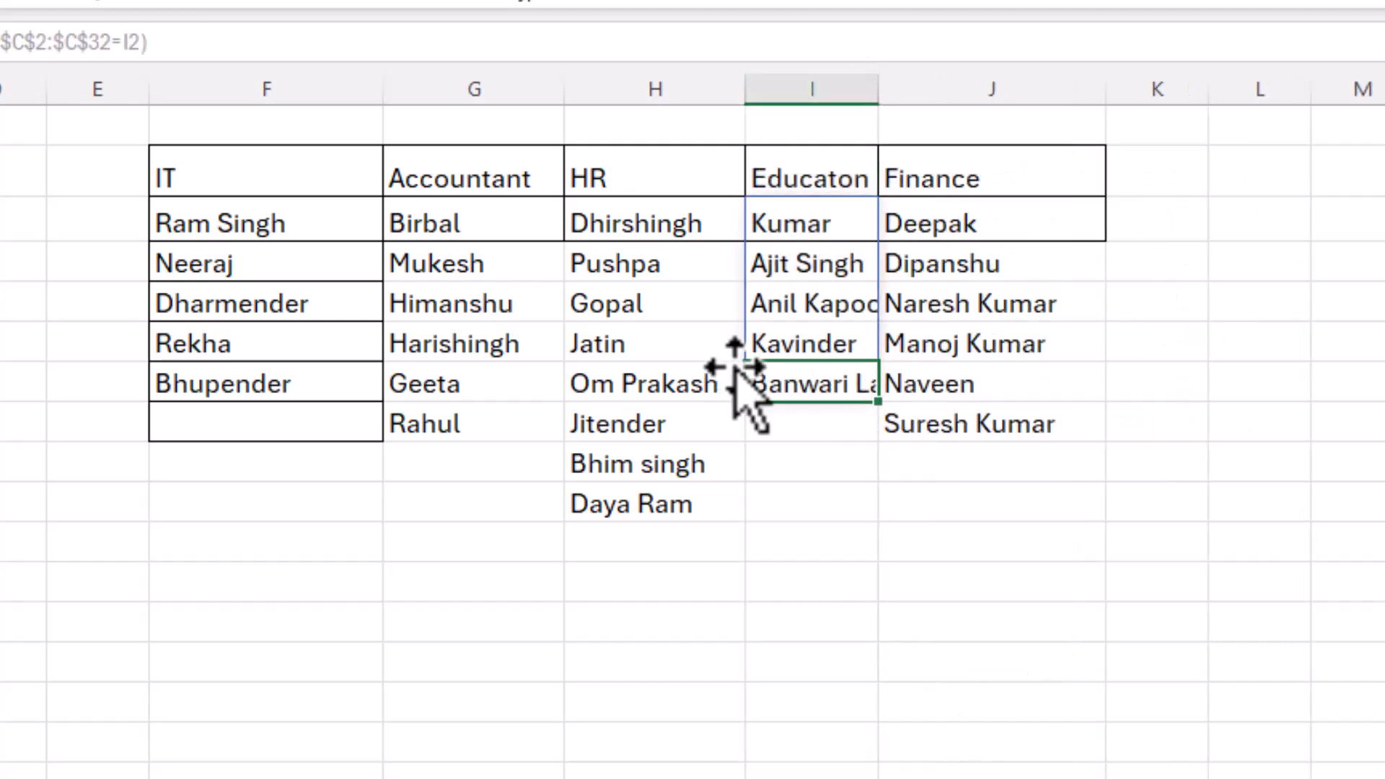
Auto-fit the width of column I to the full employee names in the Educaton list
{"action": "left_click", "coordinate": [189, 215]}
{"action": "left_click", "coordinate": [190, 179]}
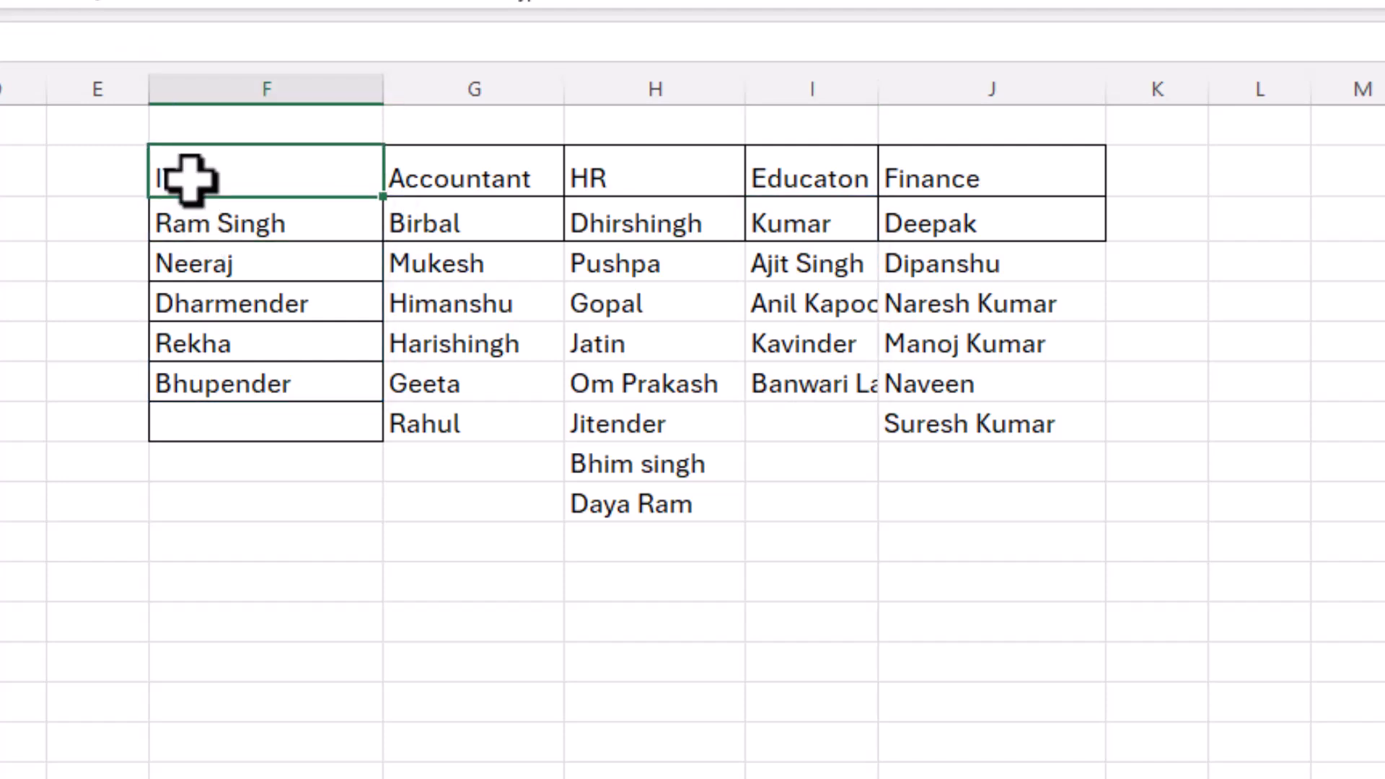
{"action": "left_click", "coordinate": [226, 232]}
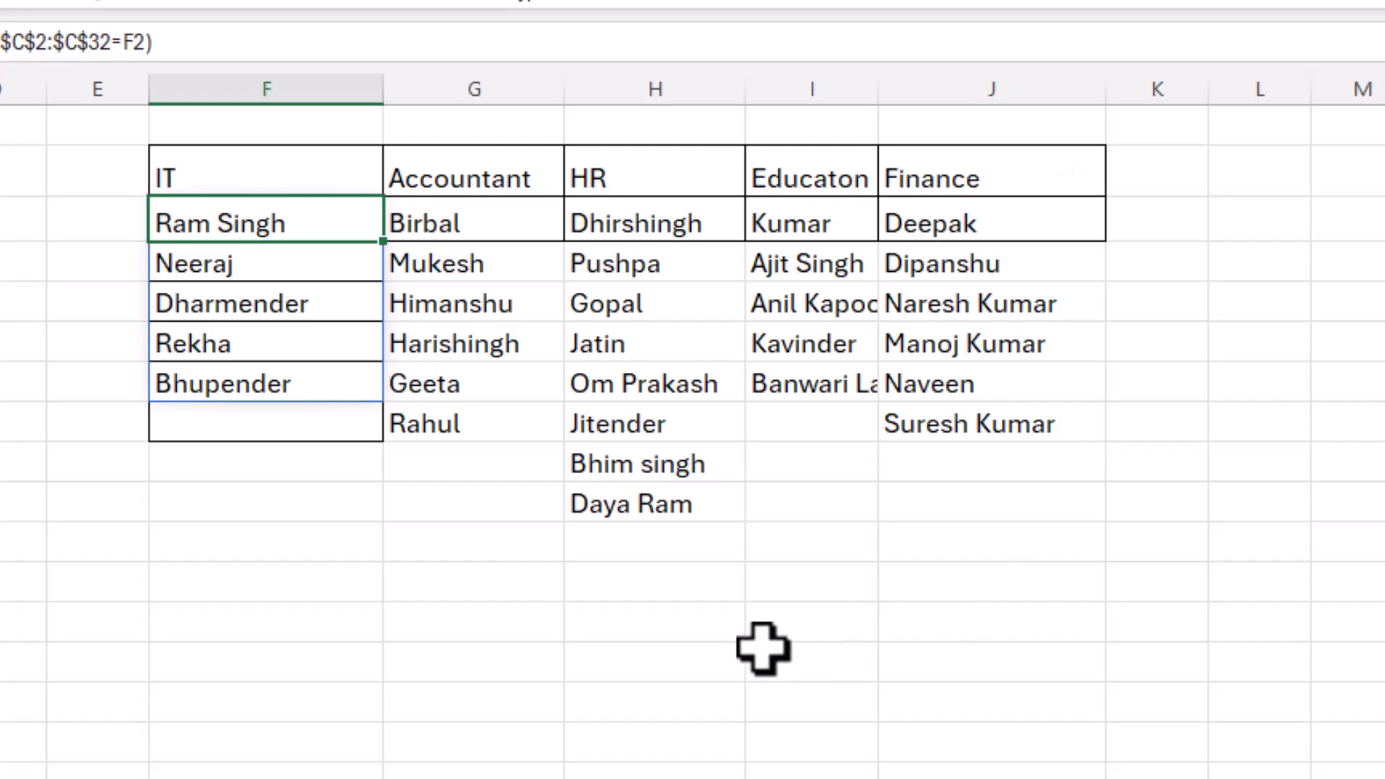
{"action": "double_click", "coordinate": [879, 90]}
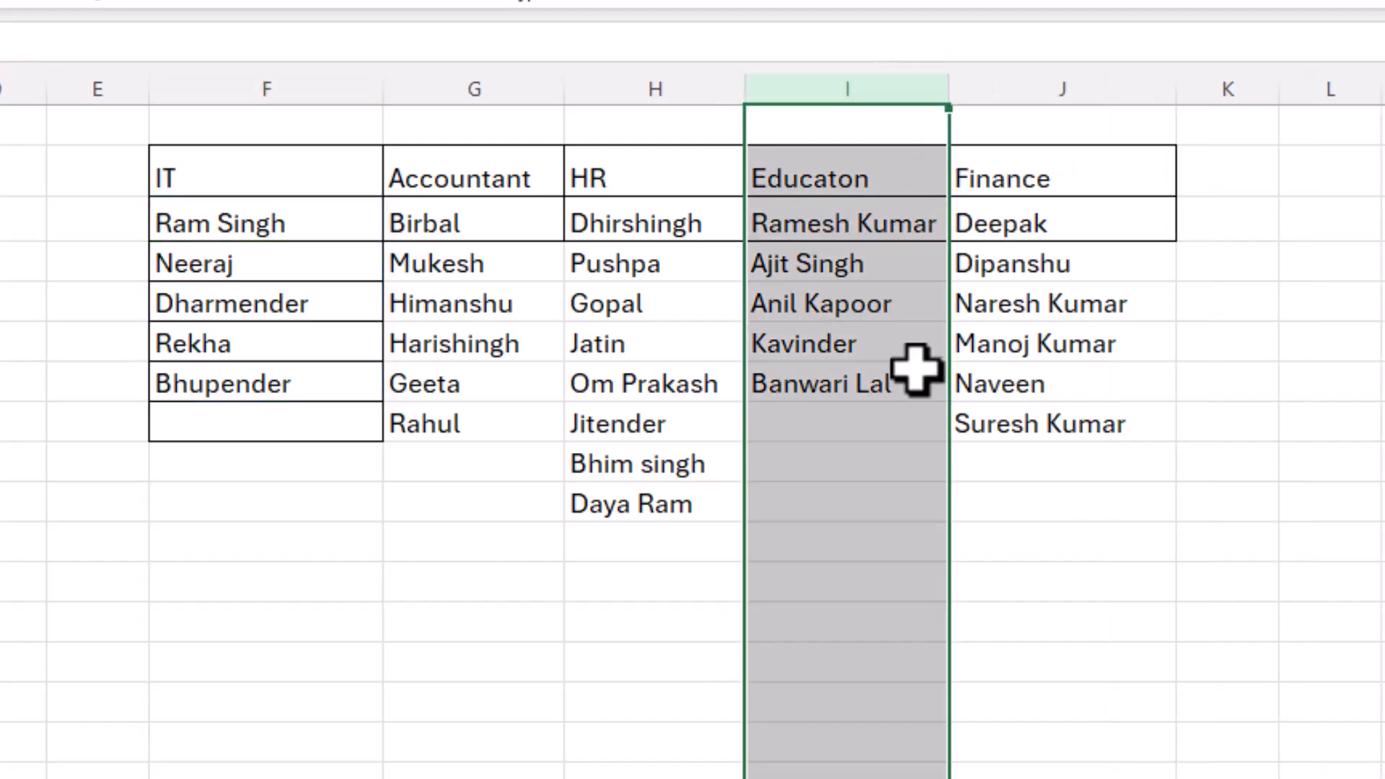
{"action": "left_click", "coordinate": [876, 498]}
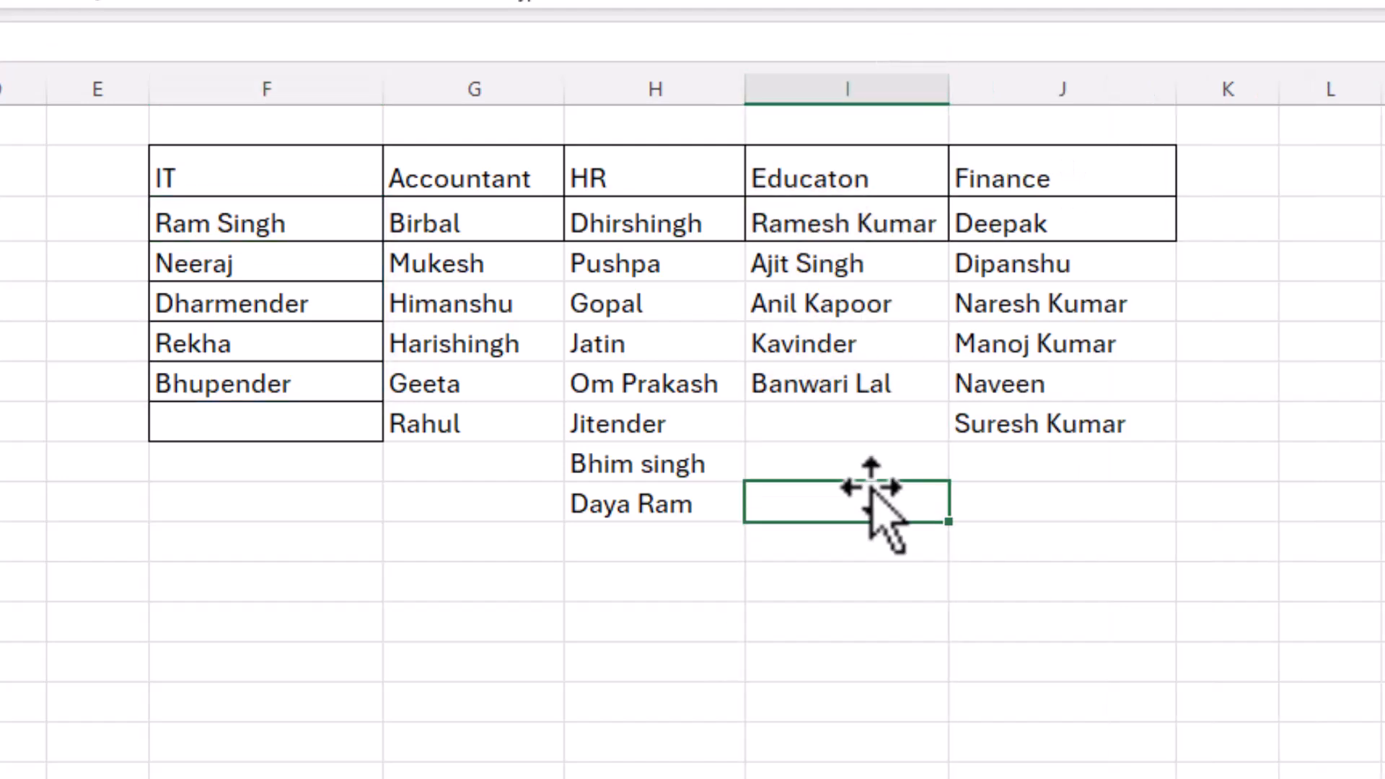